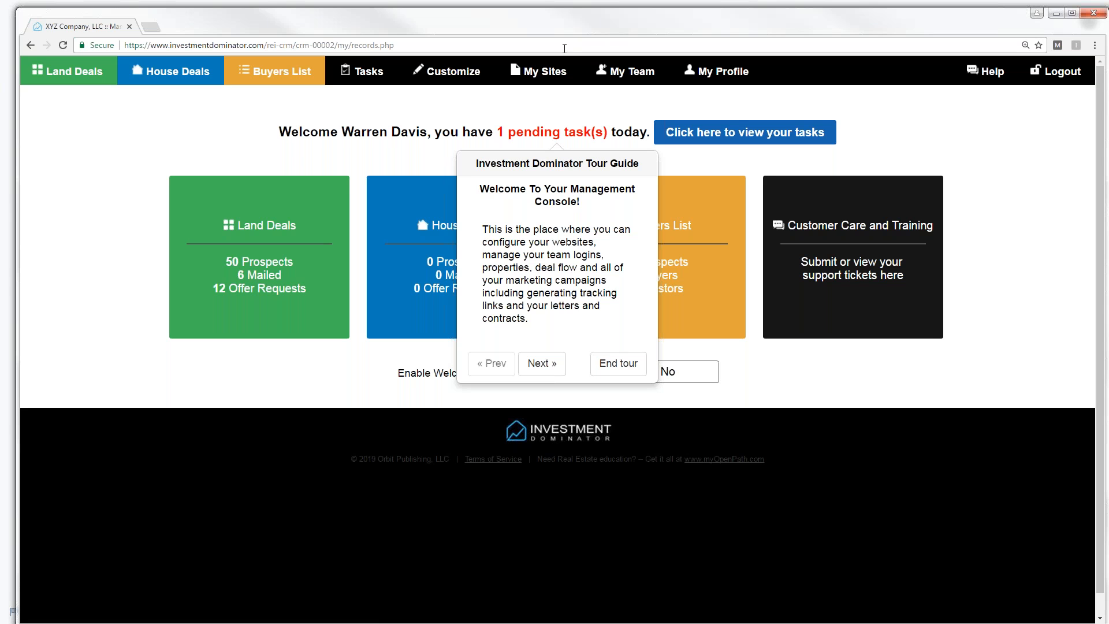
# - End the welcome tour and go to the Customize Site settings, with a brief stop at My Profile
pyautogui.click(621, 364)
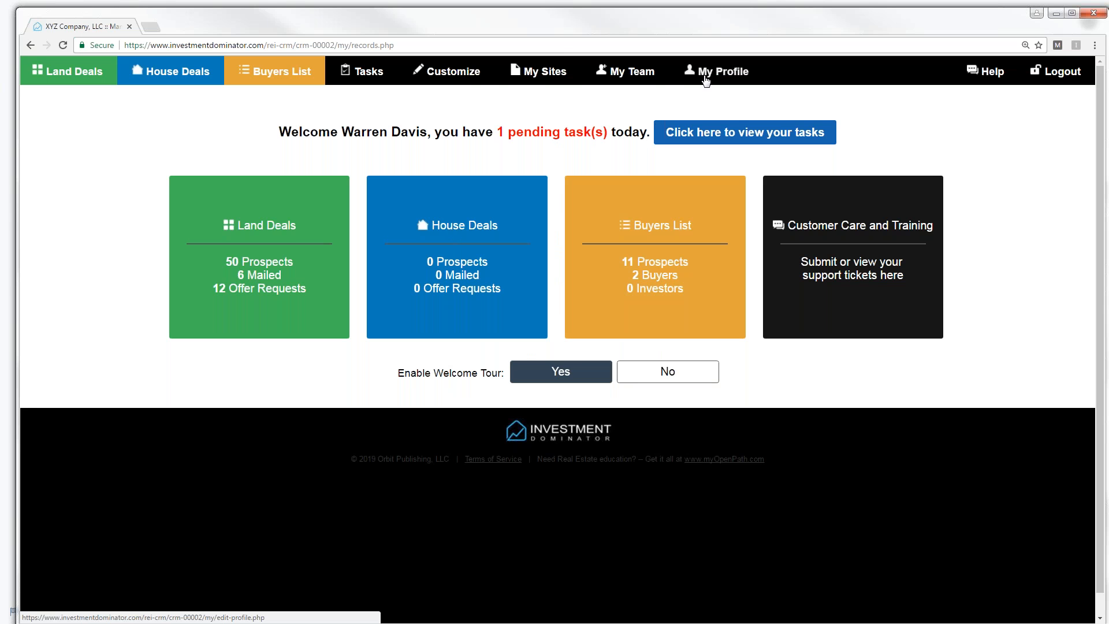
pyautogui.click(459, 79)
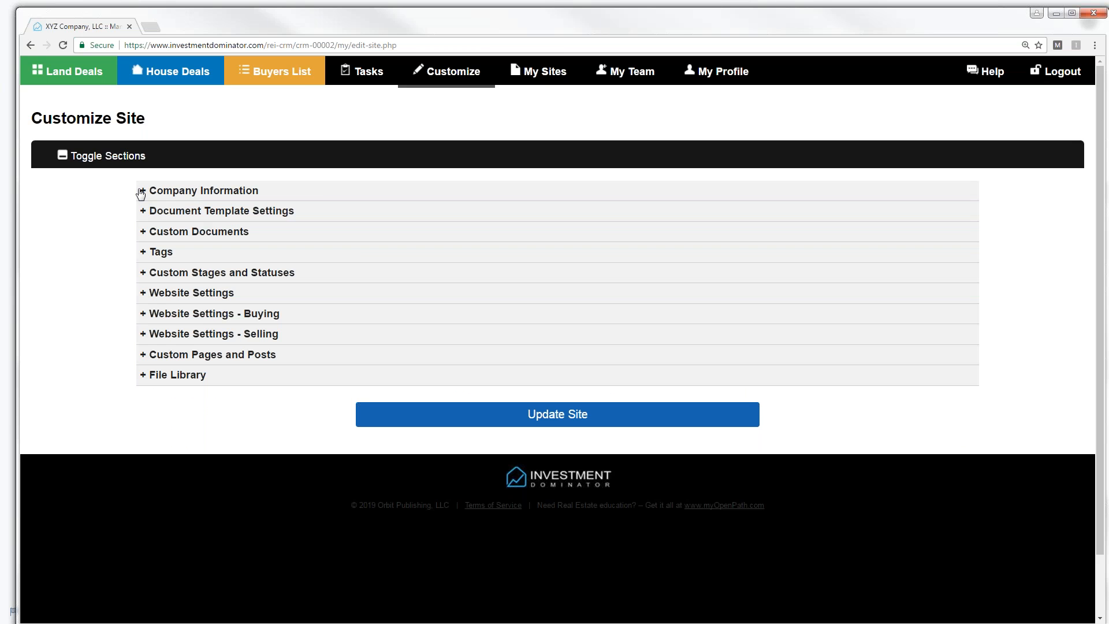
pyautogui.click(717, 75)
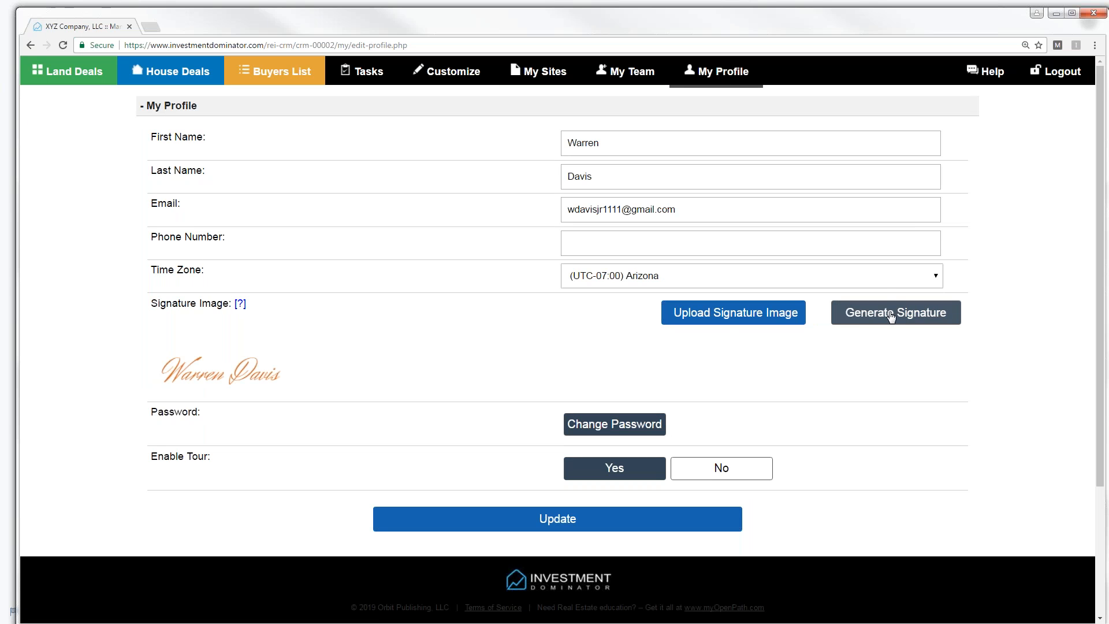
pyautogui.click(458, 74)
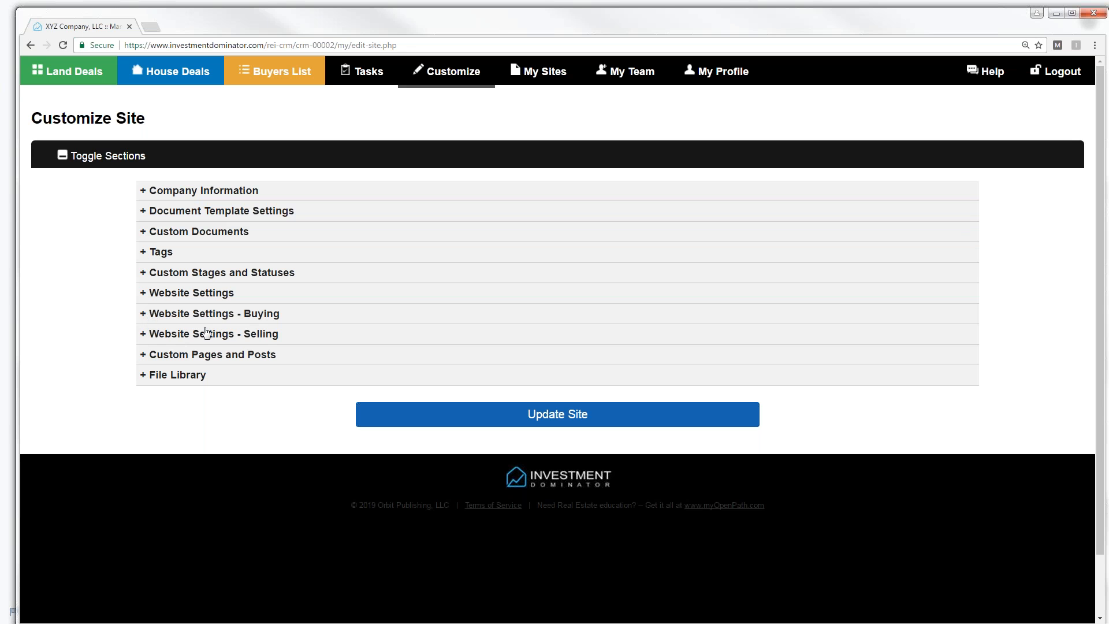
pyautogui.click(146, 335)
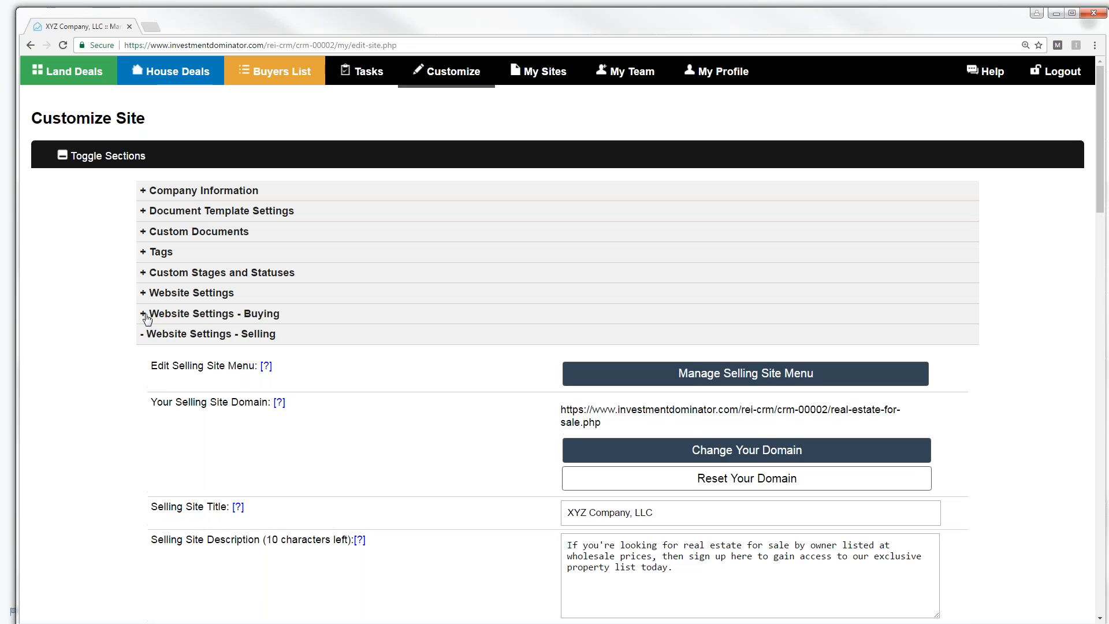
pyautogui.click(146, 316)
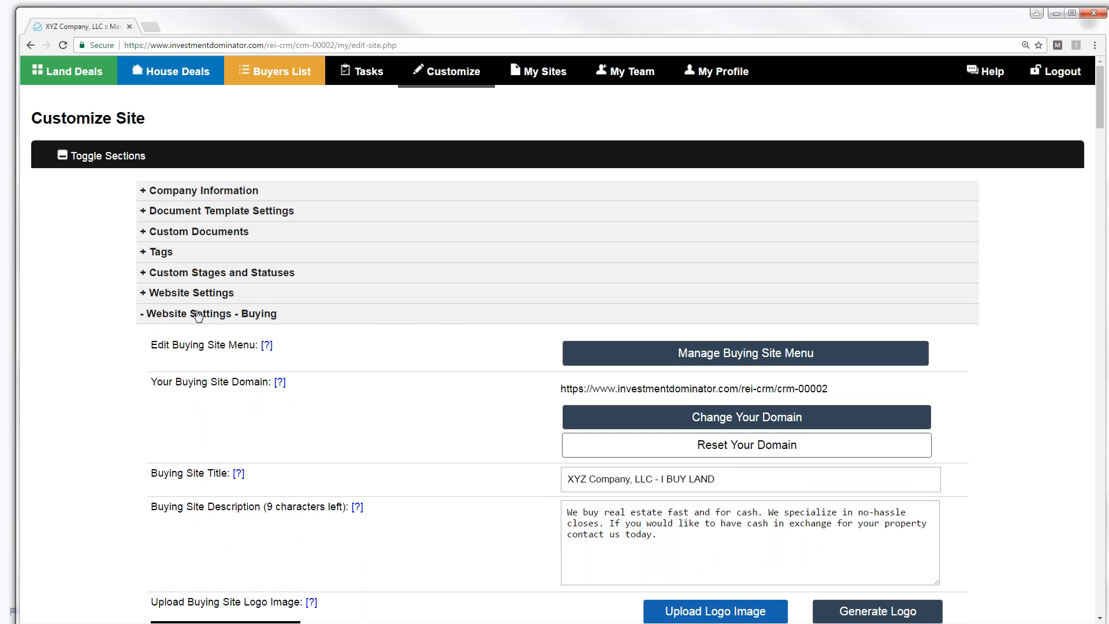
pyautogui.click(147, 315)
pyautogui.click(145, 335)
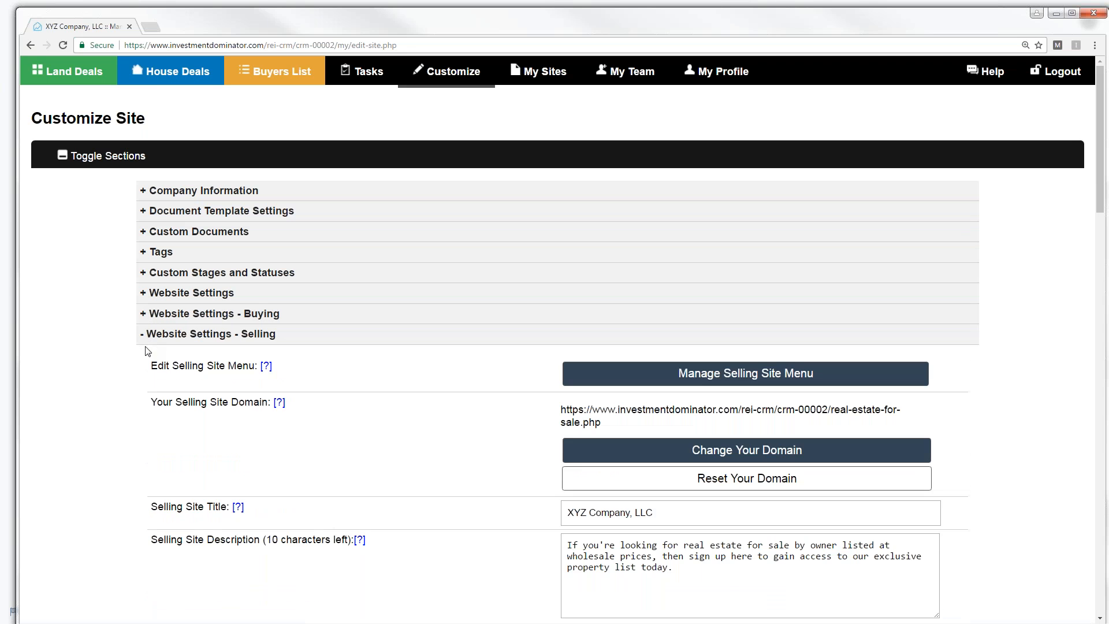
pyautogui.click(143, 336)
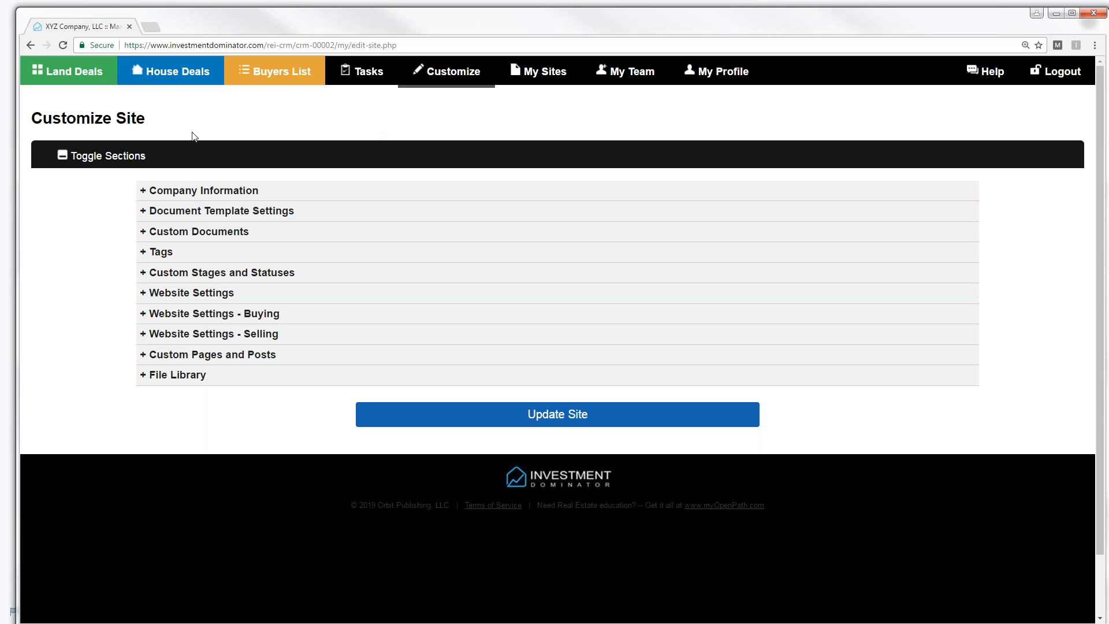
pyautogui.click(0, 175)
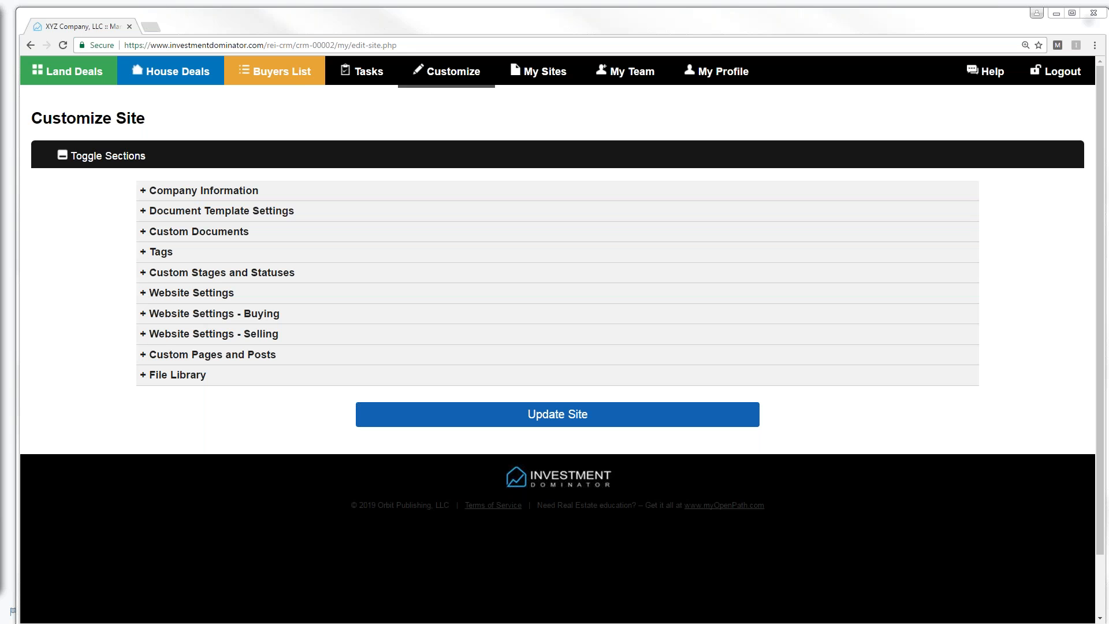
pyautogui.click(80, 76)
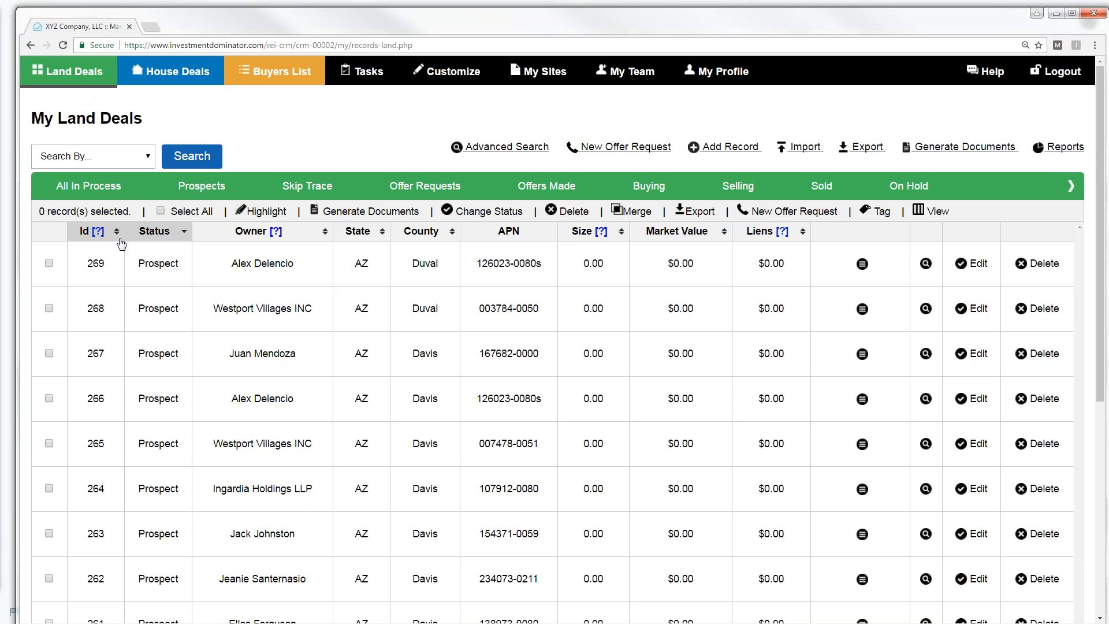
# - Open land record 269 for editing and review its status choices, leaving it as Prospect
pyautogui.click(916, 267)
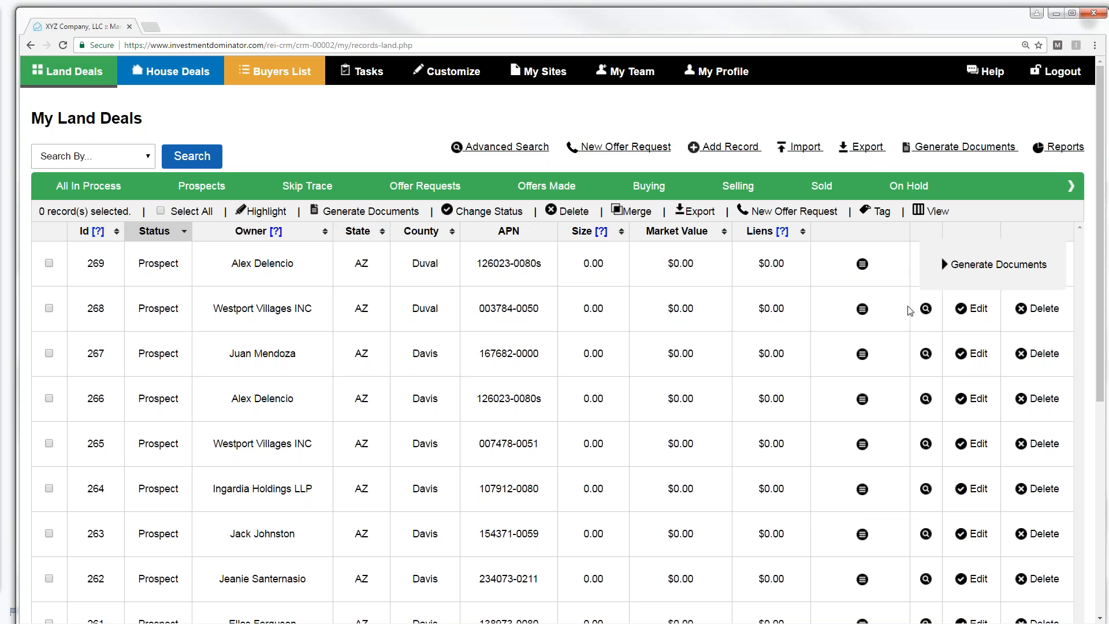
pyautogui.click(978, 264)
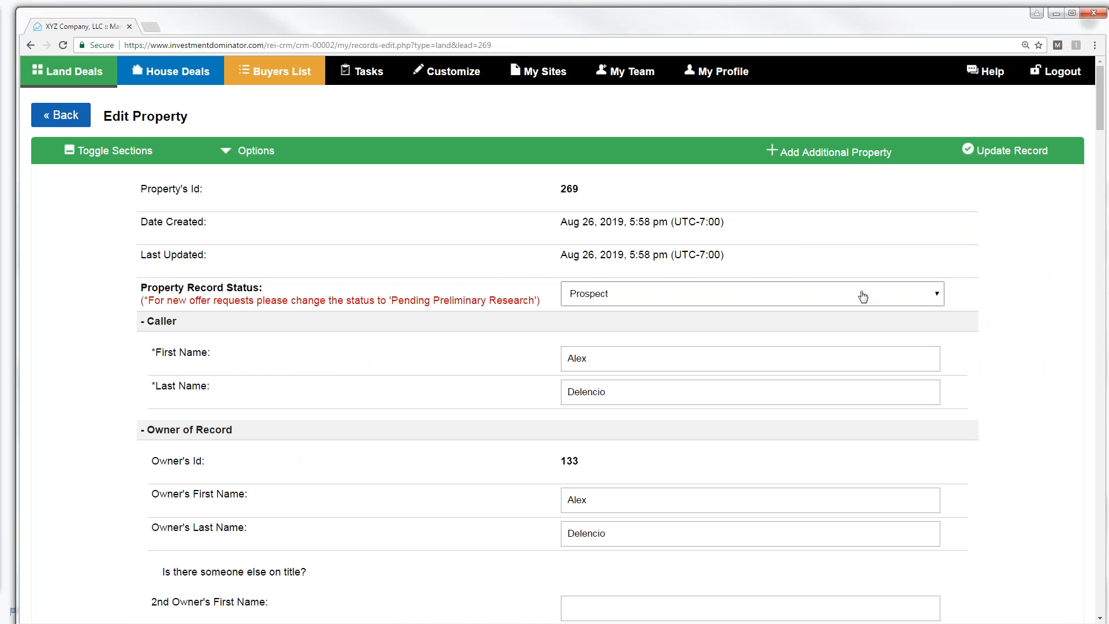
pyautogui.click(939, 297)
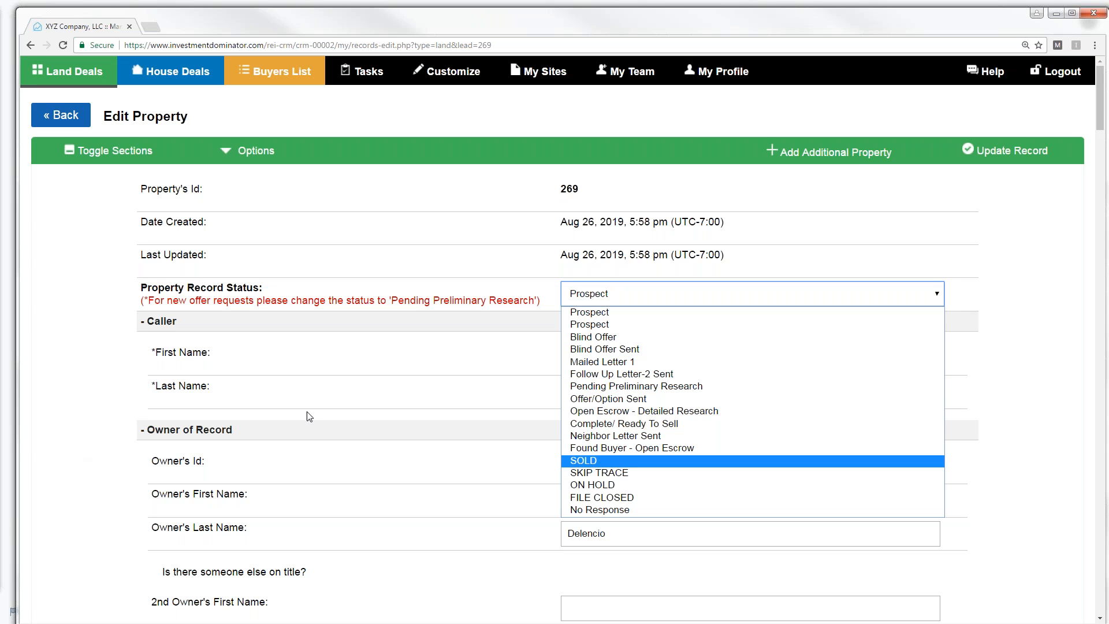
pyautogui.click(488, 351)
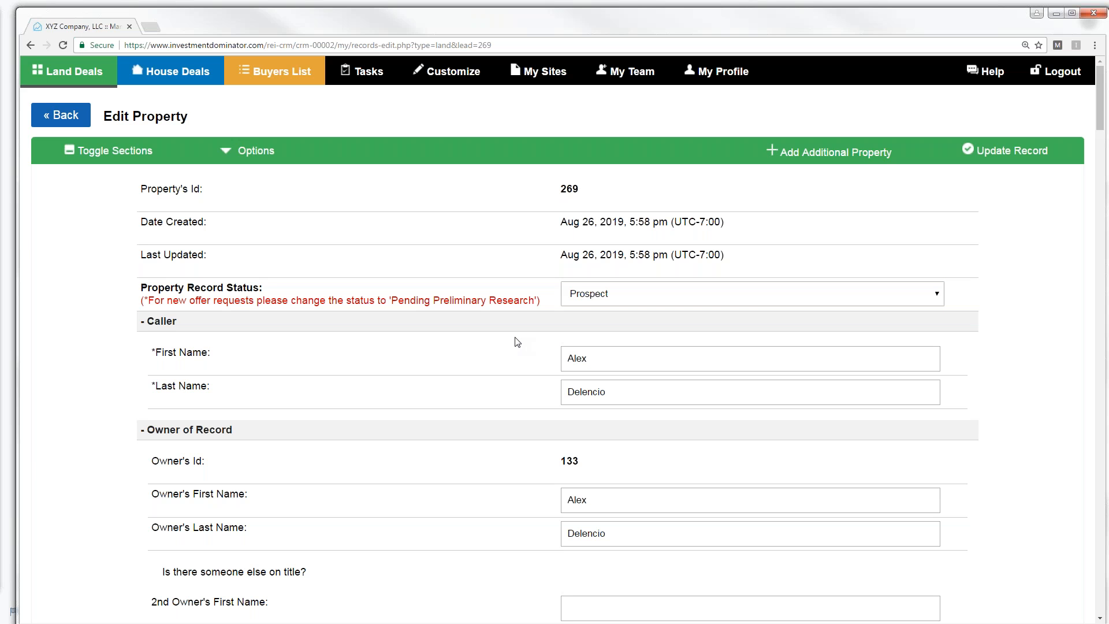
# - Search the Support Center user guide for 'Custom Status'
pyautogui.click(986, 78)
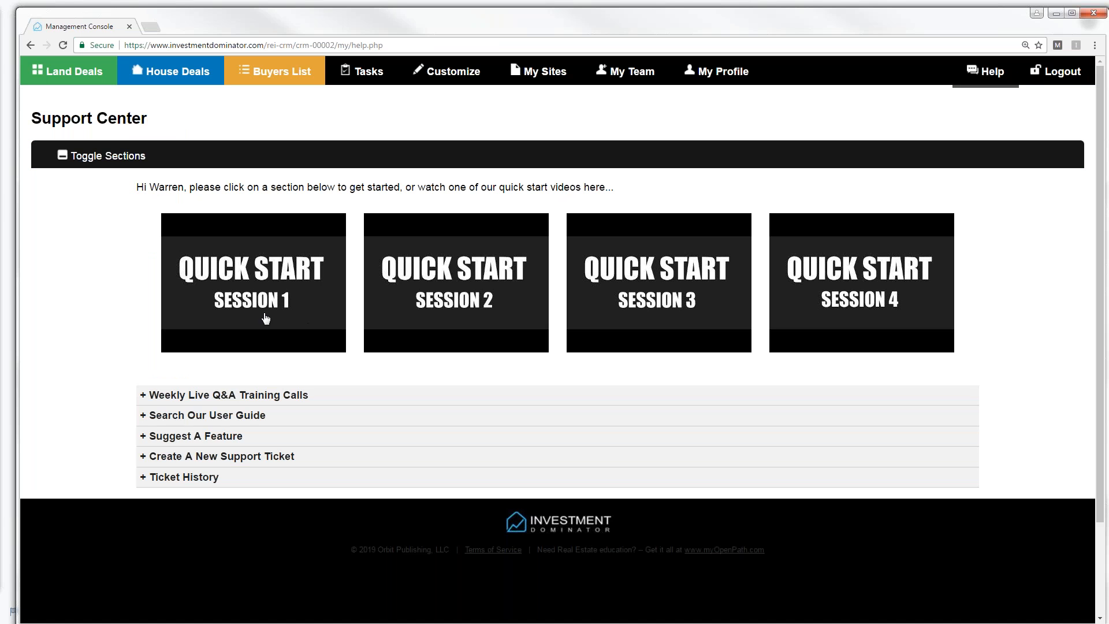
pyautogui.click(149, 418)
pyautogui.click(181, 528)
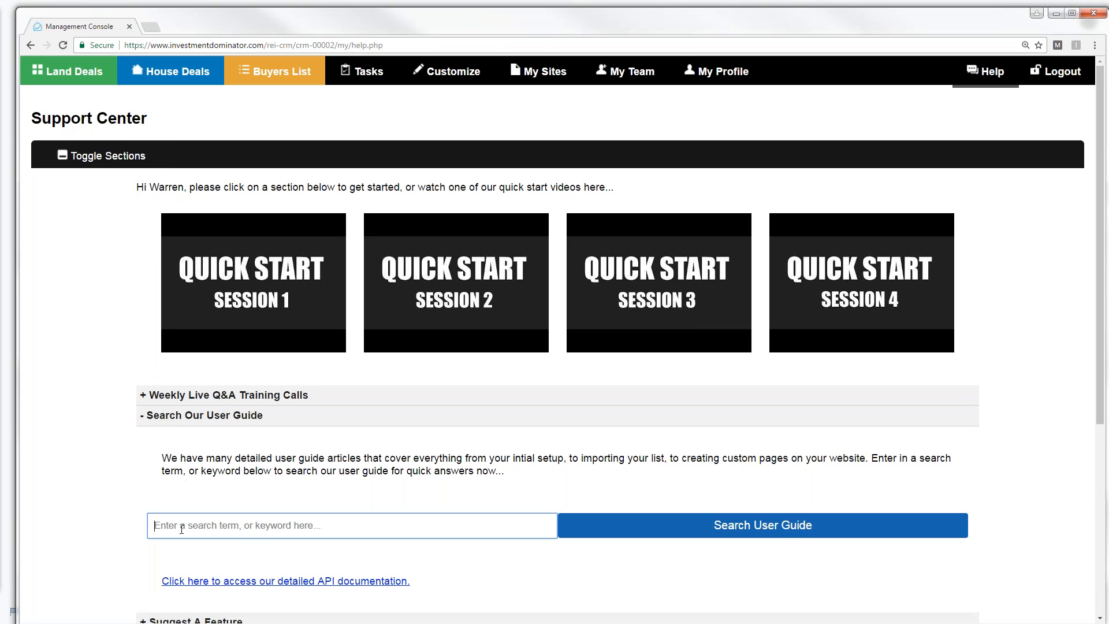
pyautogui.write('Cus')
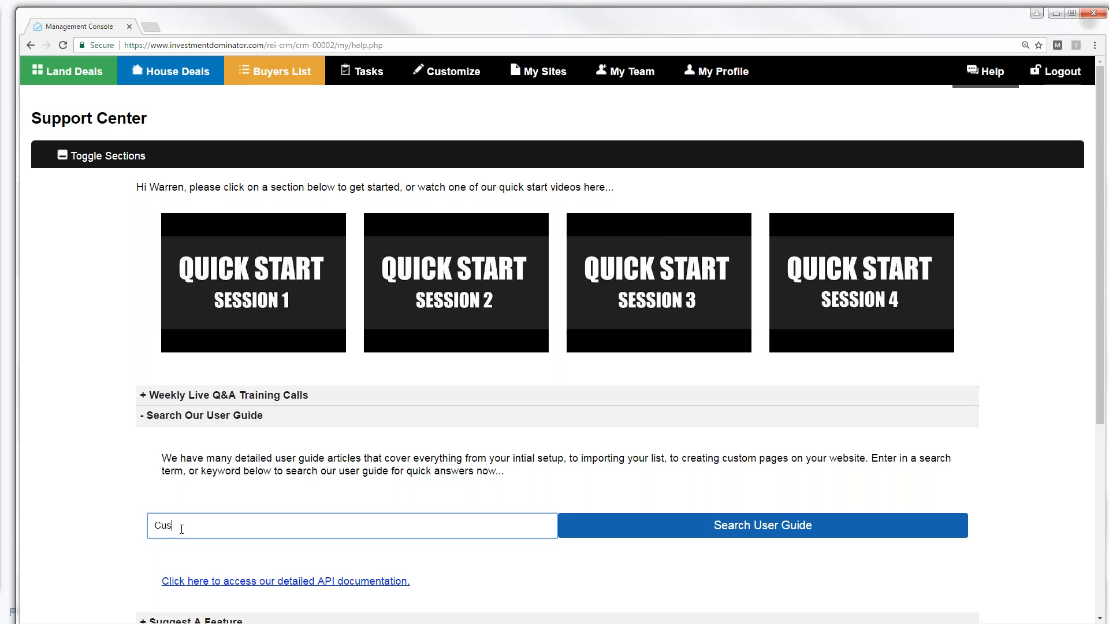
pyautogui.write('tom Status')
pyautogui.click(752, 526)
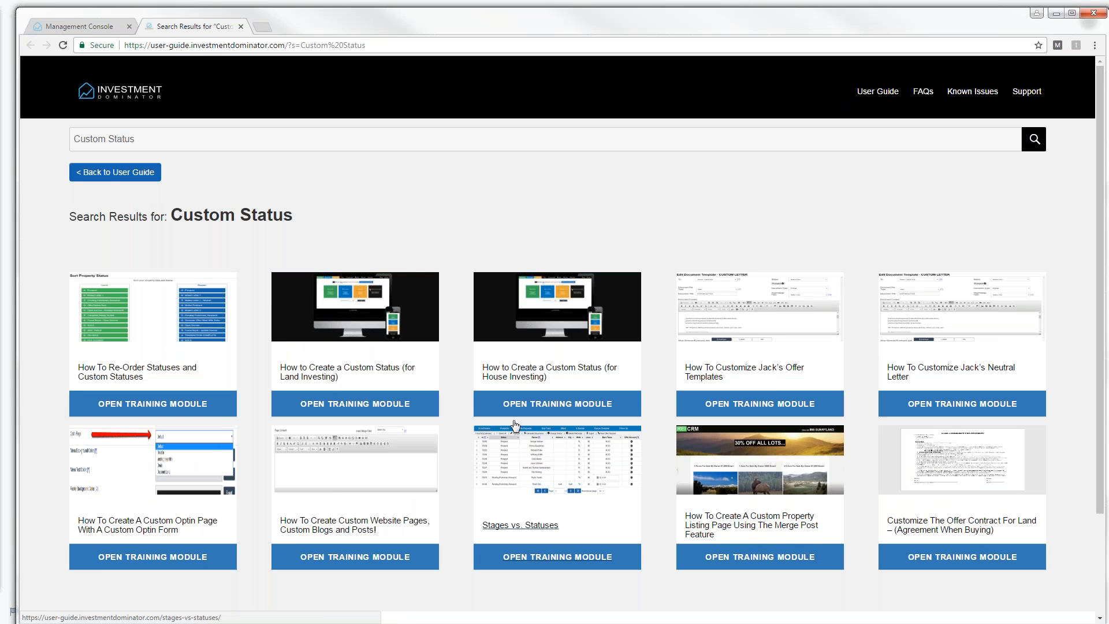
# - Read the 'How to Create a Custom Status (for Land Investing)' article, then return to the Support Center
pyautogui.click(329, 378)
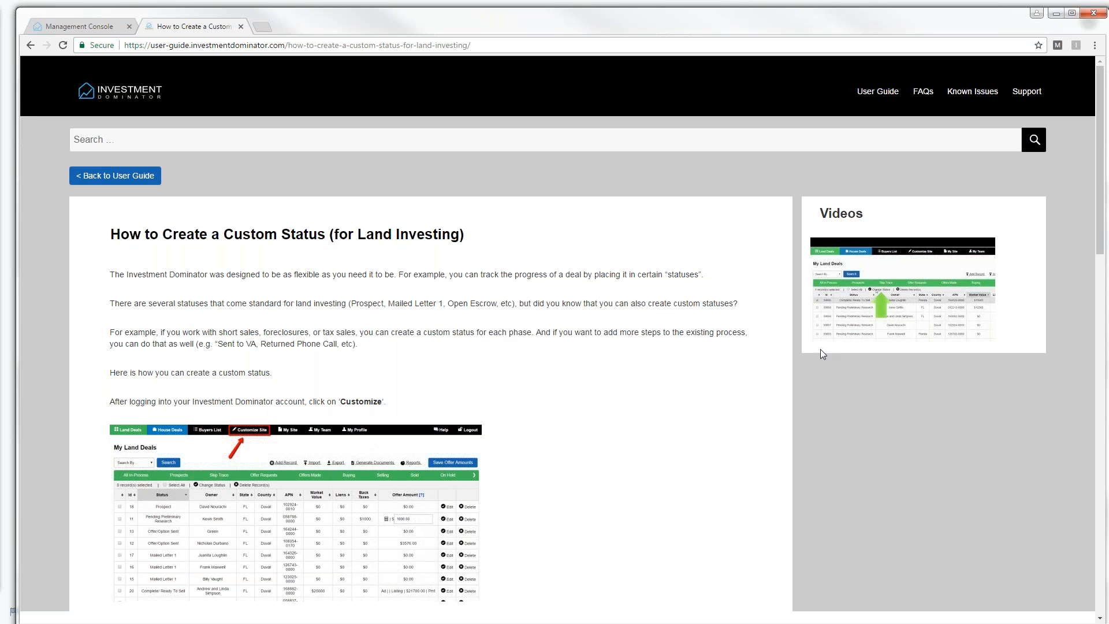
pyautogui.moveTo(1101, 222); pyautogui.dragTo(1108, 324)
pyautogui.scroll(-1, 1107, 326)
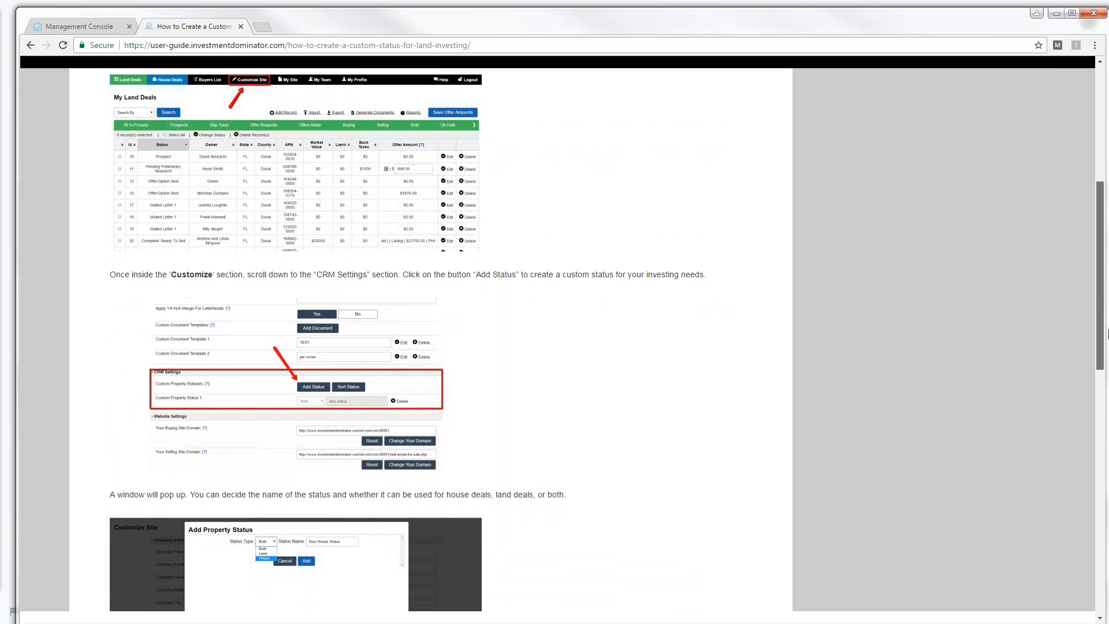
pyautogui.moveTo(1107, 339); pyautogui.dragTo(1070, 207)
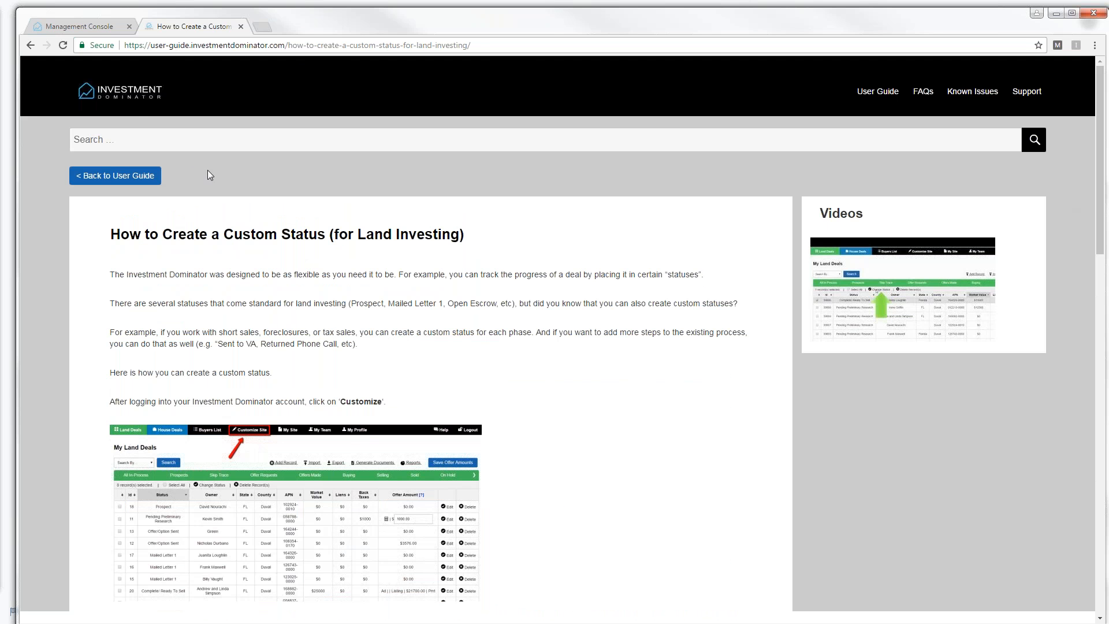
pyautogui.click(110, 26)
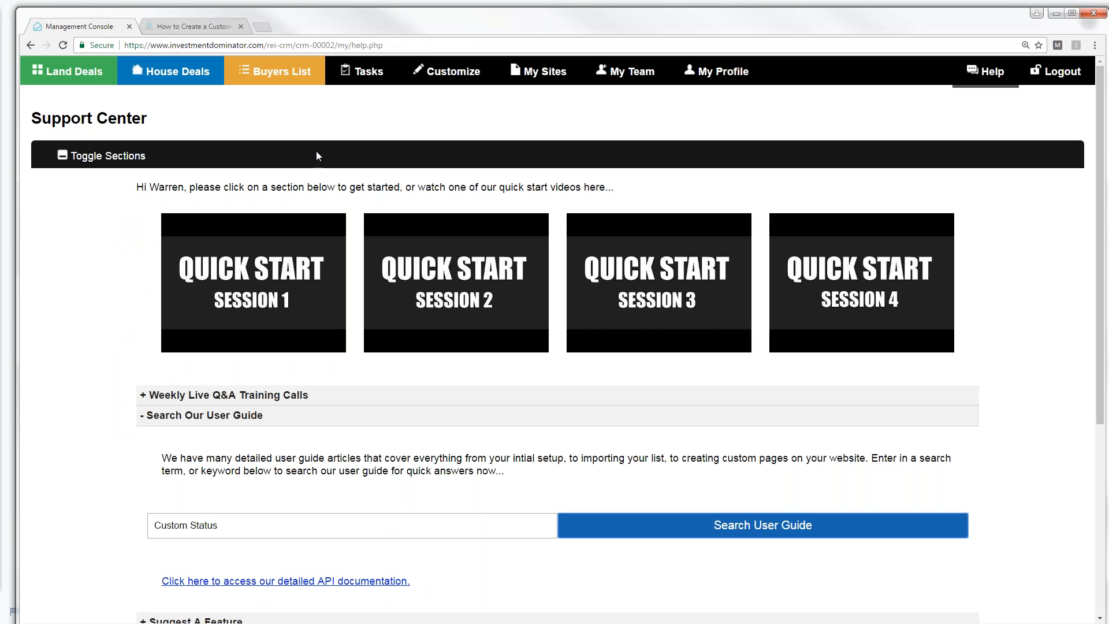
# - In Customize, expand Custom Stages and Statuses and start adding a new custom property status
pyautogui.click(447, 76)
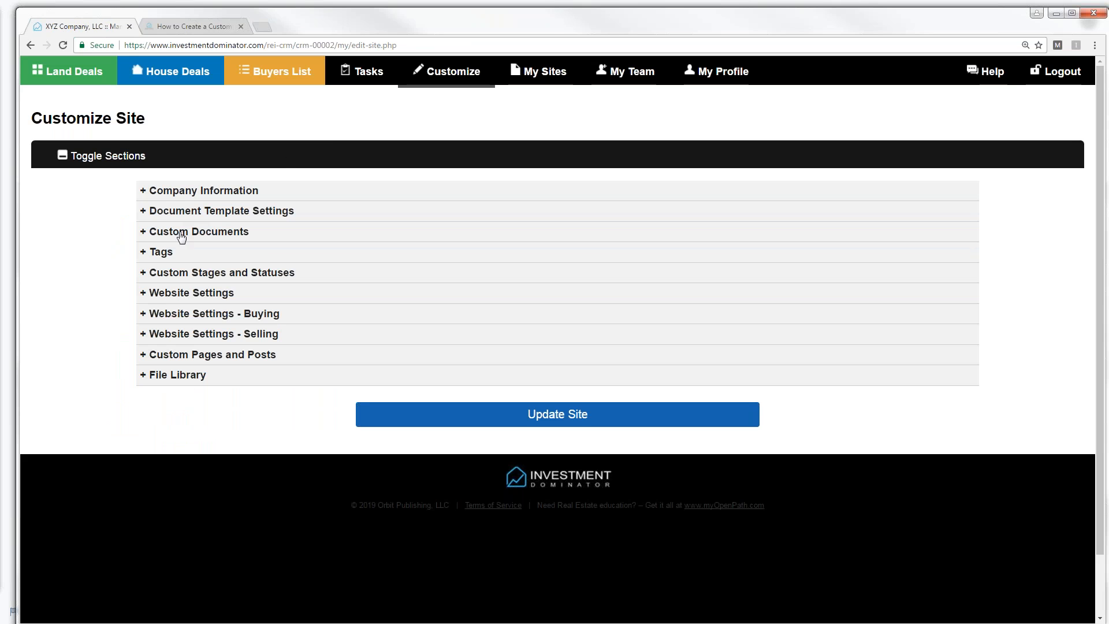
pyautogui.click(145, 276)
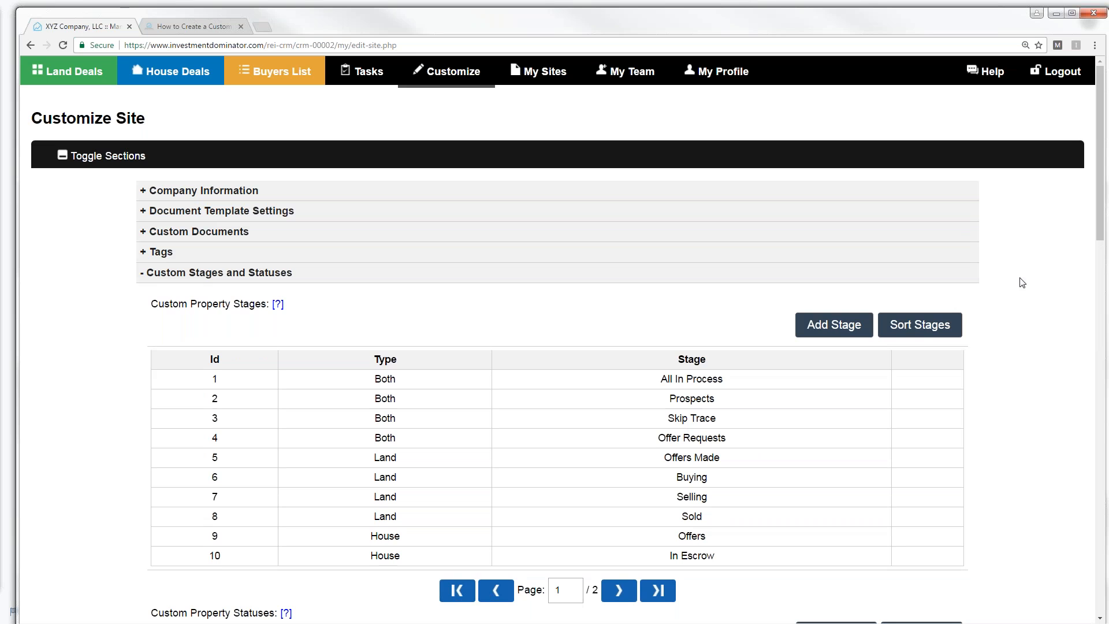
pyautogui.moveTo(1101, 229); pyautogui.dragTo(1102, 231)
pyautogui.scroll(-7, 1102, 231)
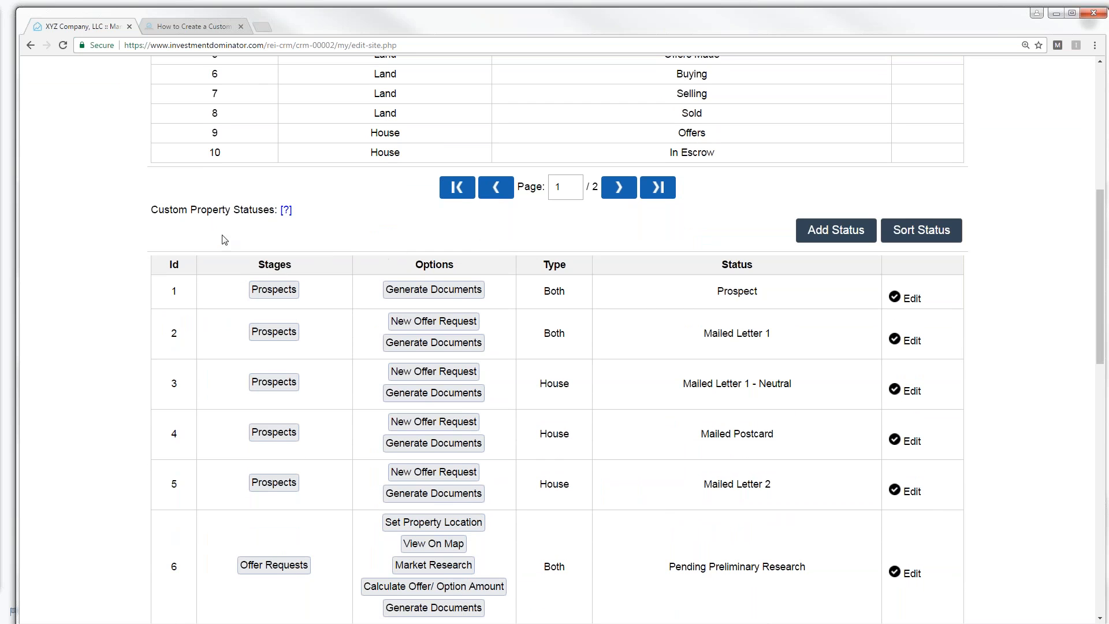
pyautogui.click(824, 237)
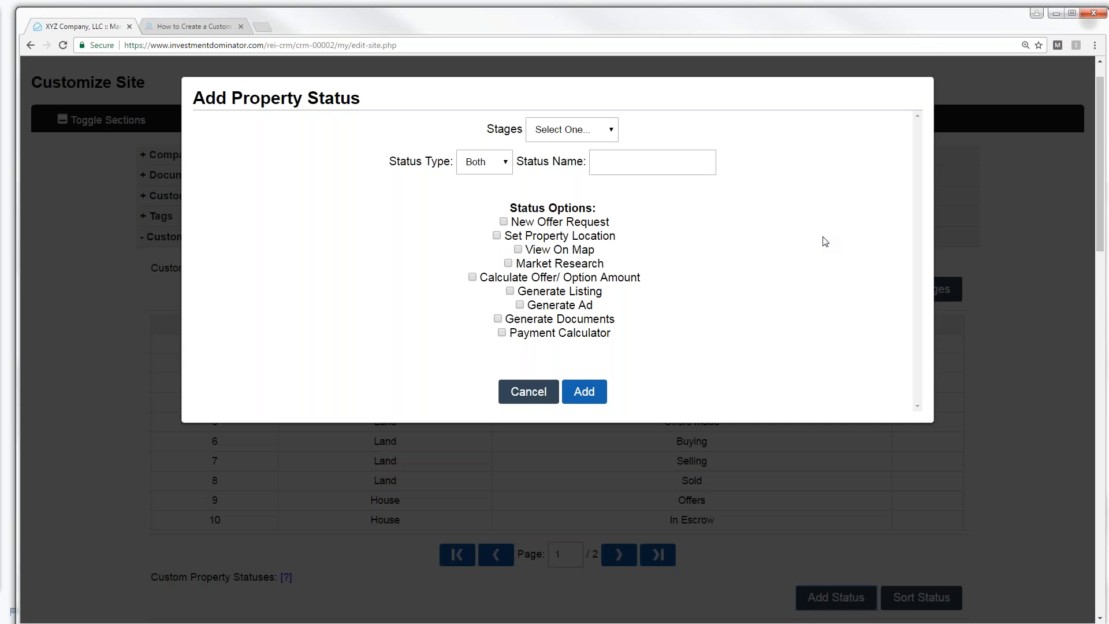
# - Create the Land status 'No Response' in the Prospects stage with Generate Documents enabled
pyautogui.click(612, 130)
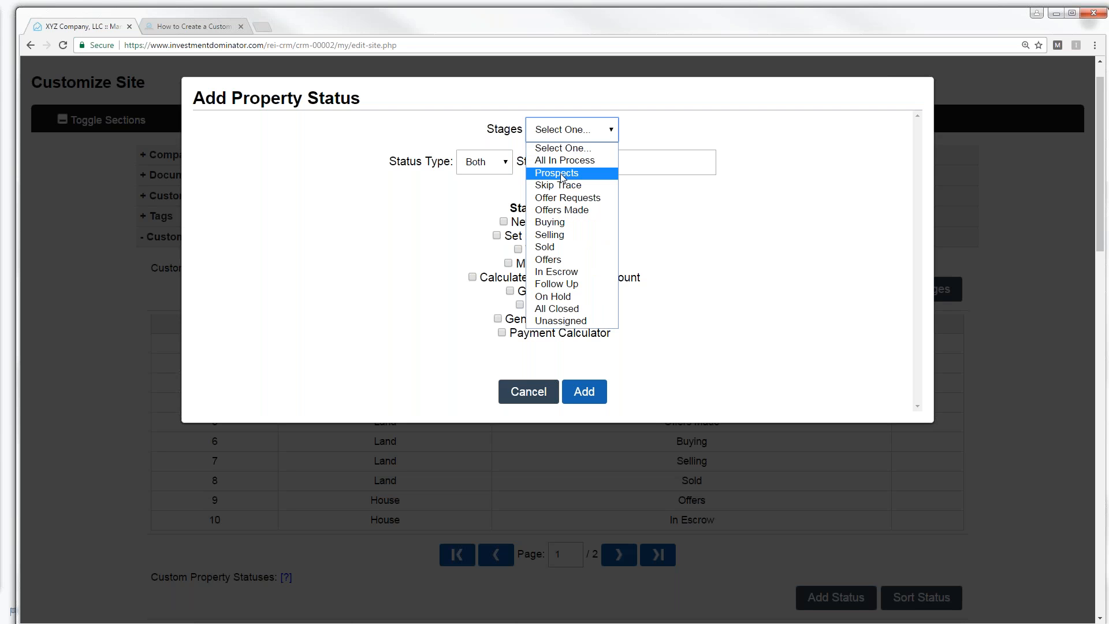
pyautogui.click(562, 174)
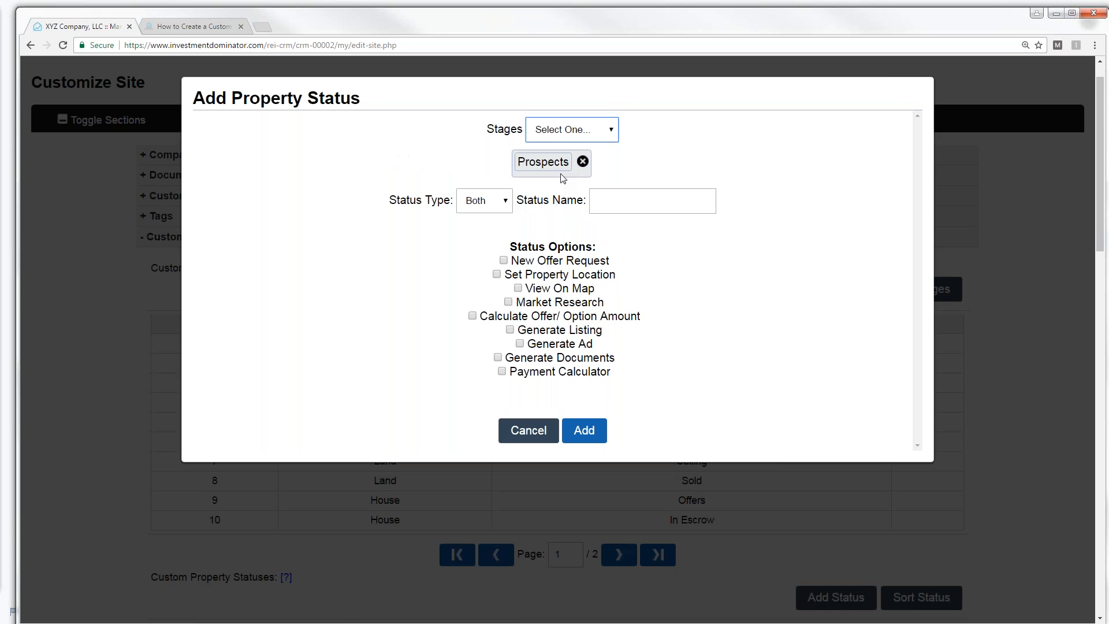
pyautogui.click(507, 202)
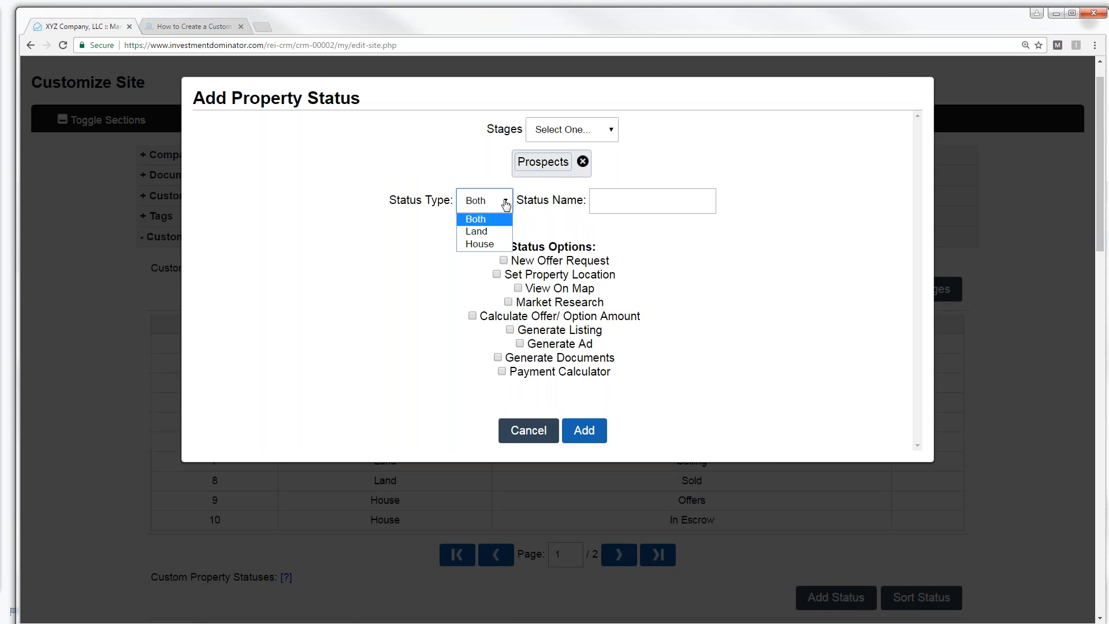
pyautogui.click(483, 232)
pyautogui.click(599, 200)
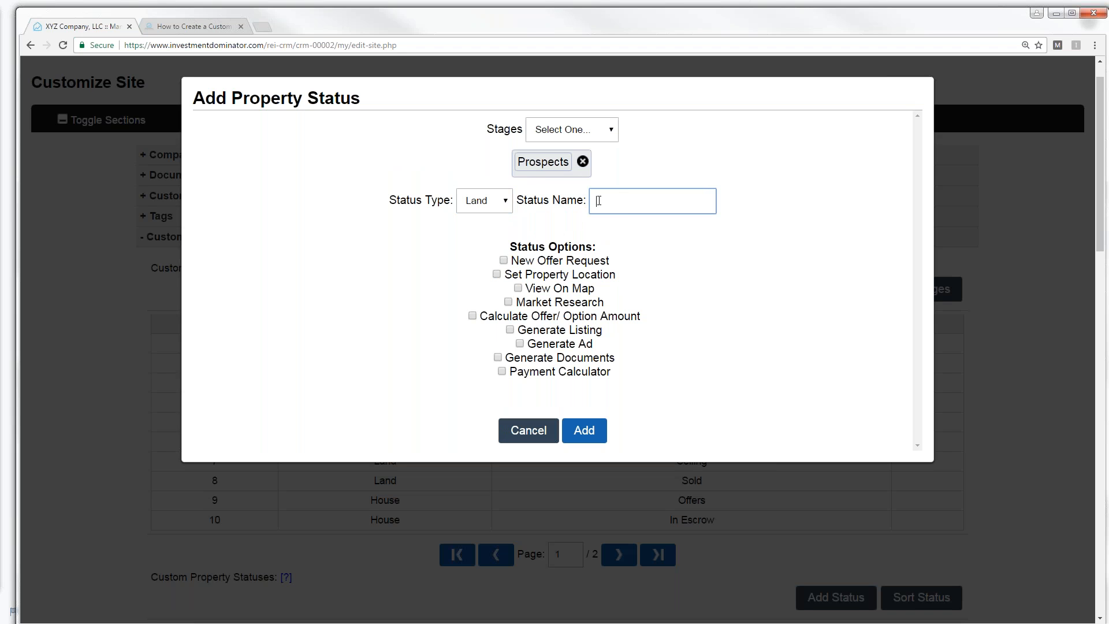
pyautogui.write('No Response')
pyautogui.click(511, 330)
pyautogui.click(510, 330)
pyautogui.click(496, 358)
pyautogui.click(586, 436)
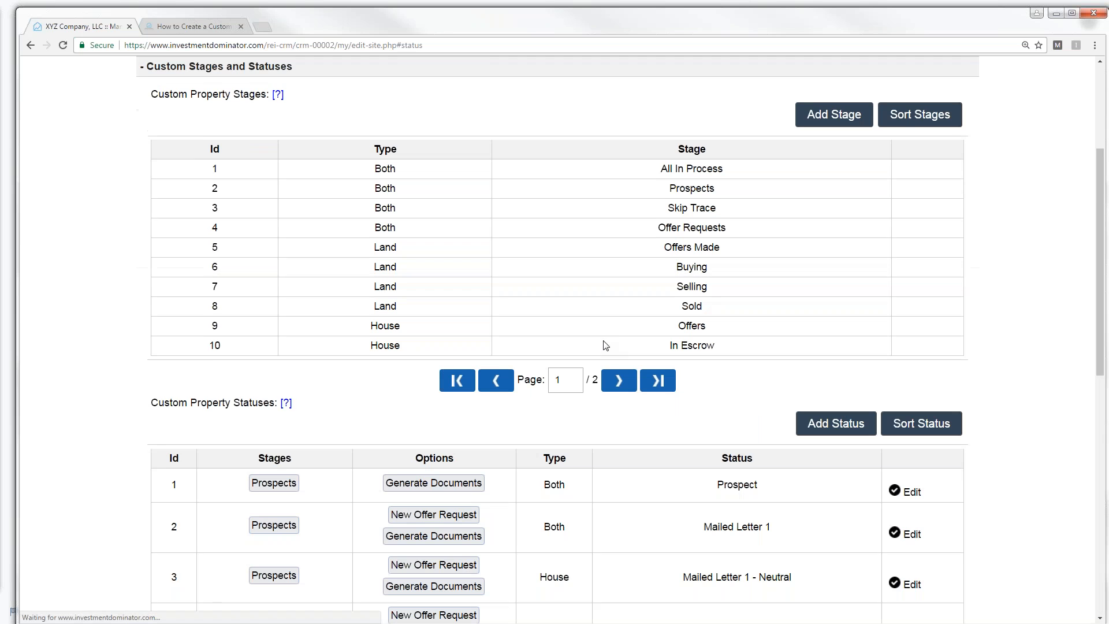
pyautogui.moveTo(1106, 242); pyautogui.dragTo(1106, 477)
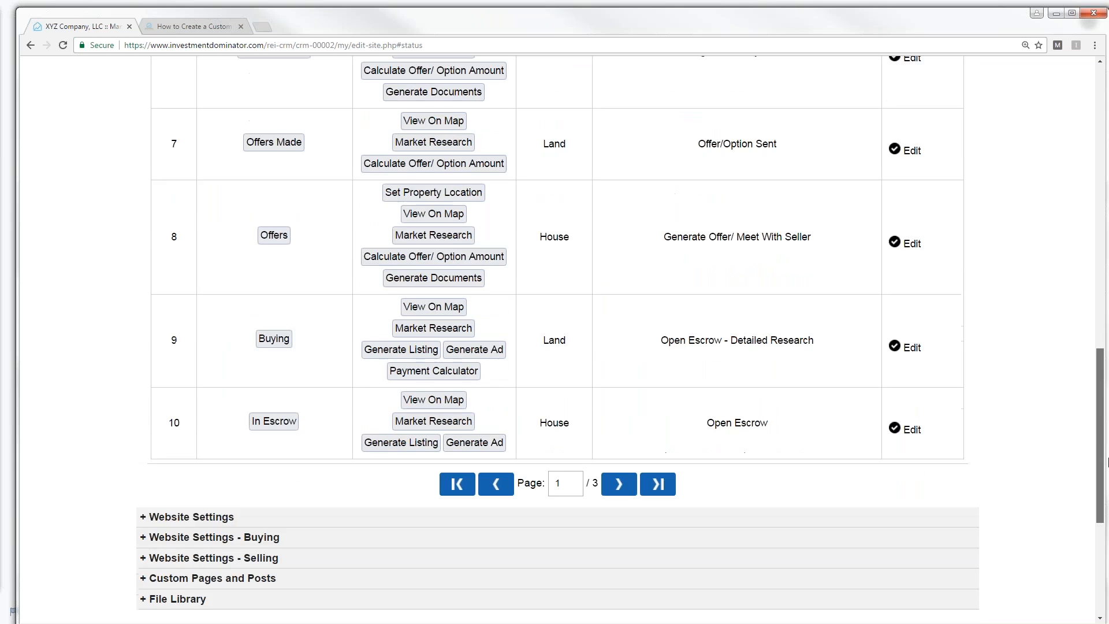
pyautogui.click(620, 490)
pyautogui.click(618, 469)
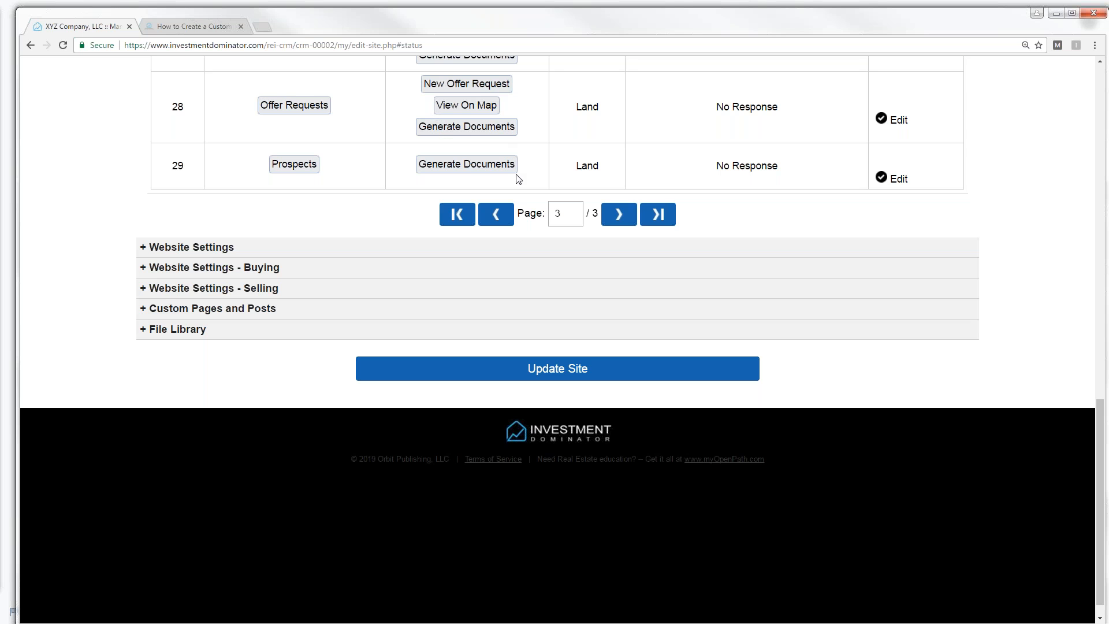
pyautogui.moveTo(1098, 416); pyautogui.dragTo(1084, 75)
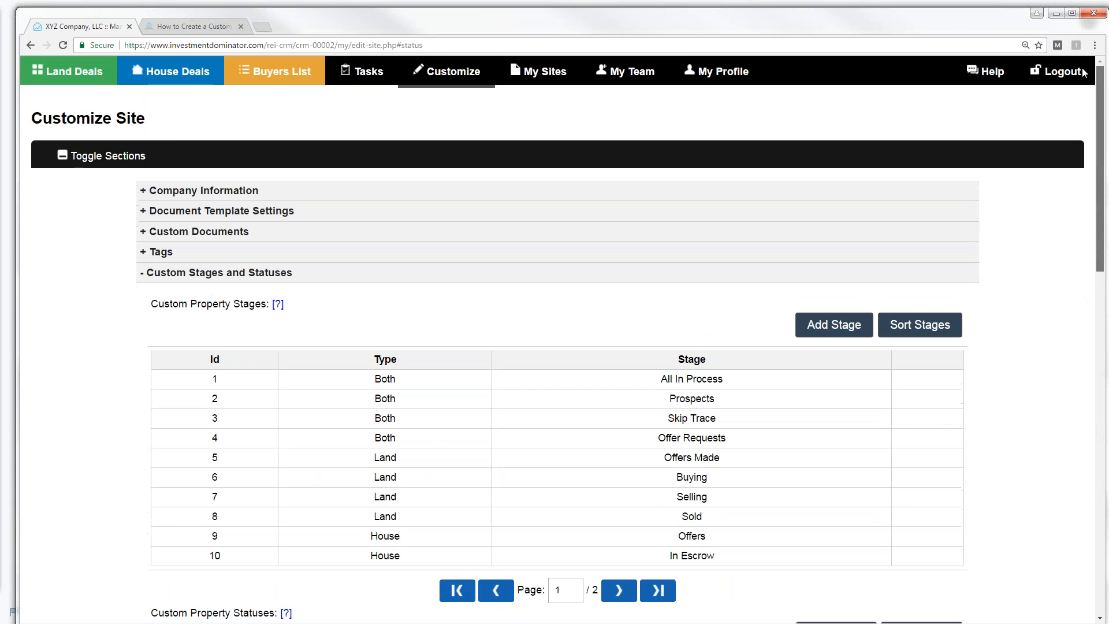
# - Confirm 'No Response' is listed in record 269's status choices, then return to Customize Site
pyautogui.click(57, 77)
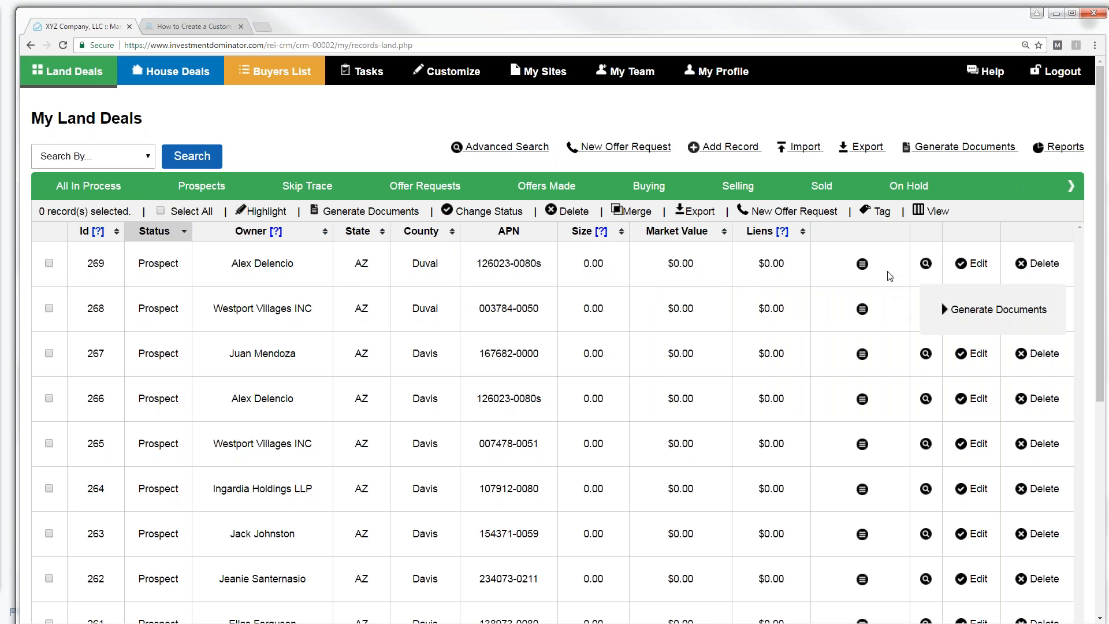
pyautogui.doubleClick(968, 270)
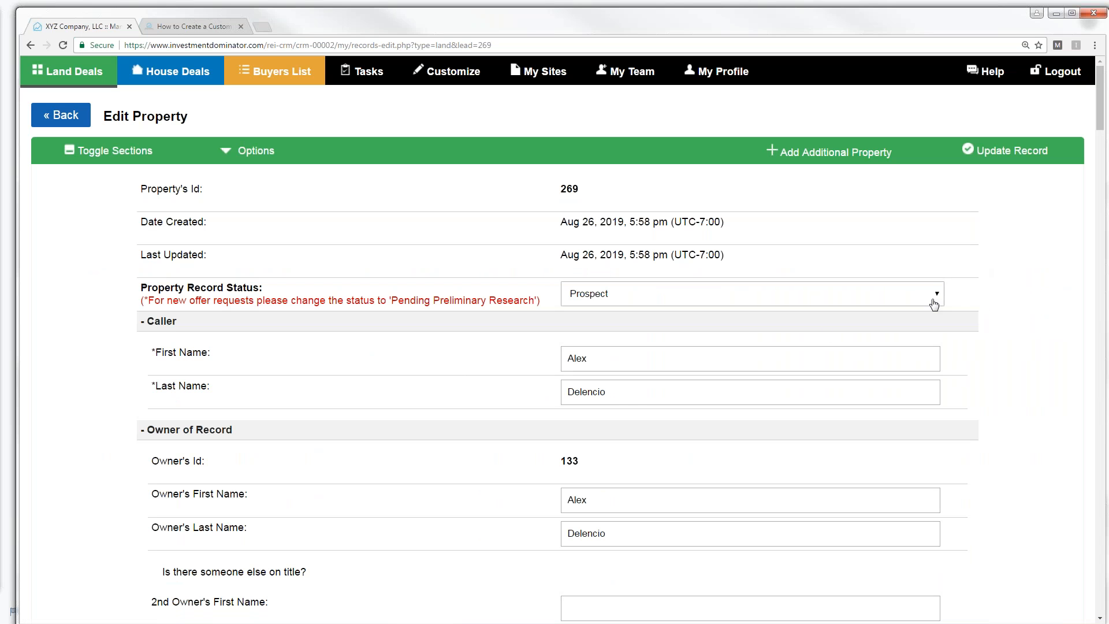
pyautogui.click(940, 296)
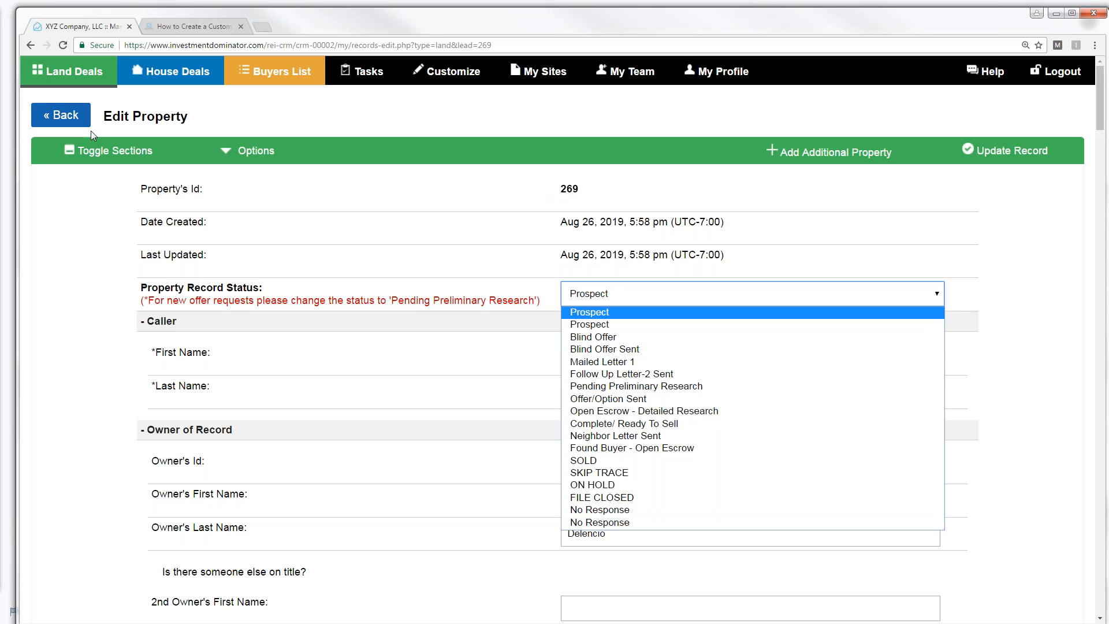
pyautogui.click(62, 114)
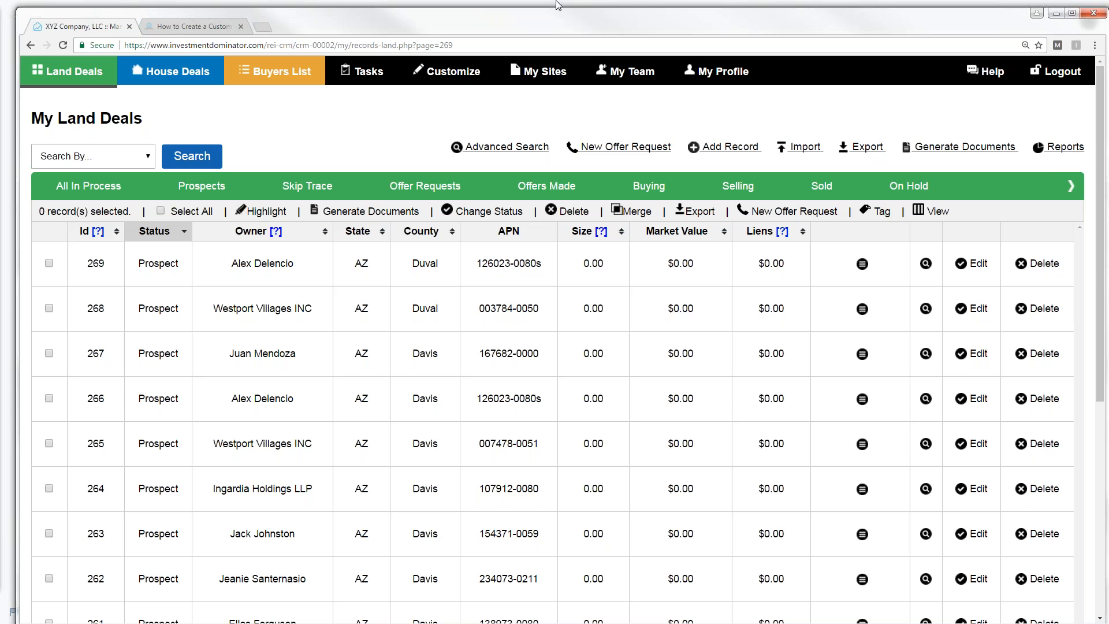
pyautogui.click(451, 78)
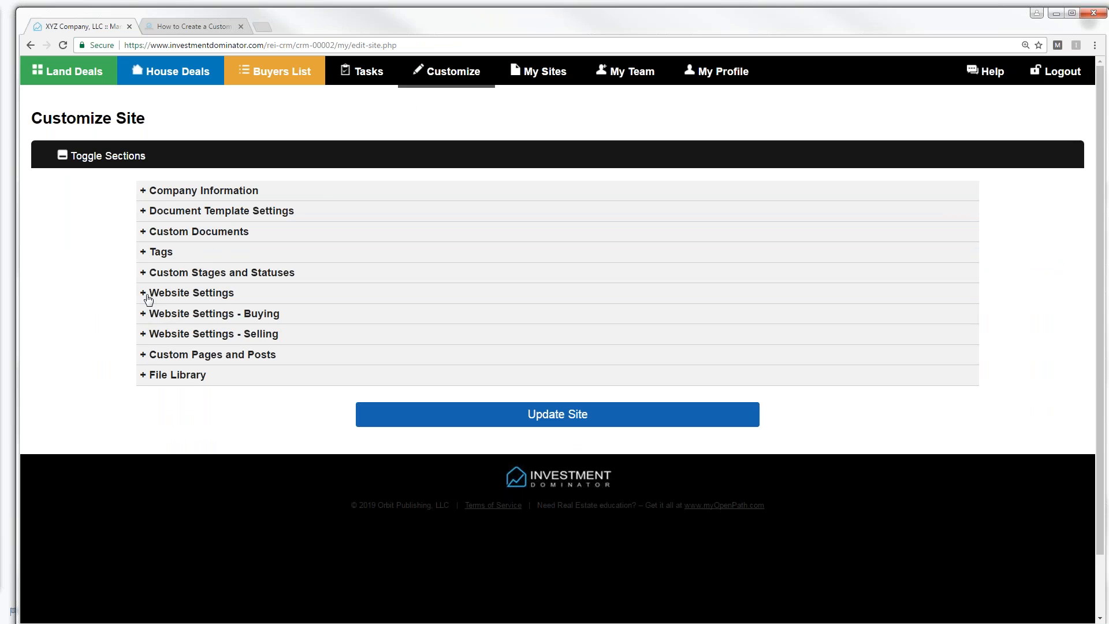
# - Go to page 3 of the custom statuses and delete the 'No Response' status with ID 29
pyautogui.click(143, 272)
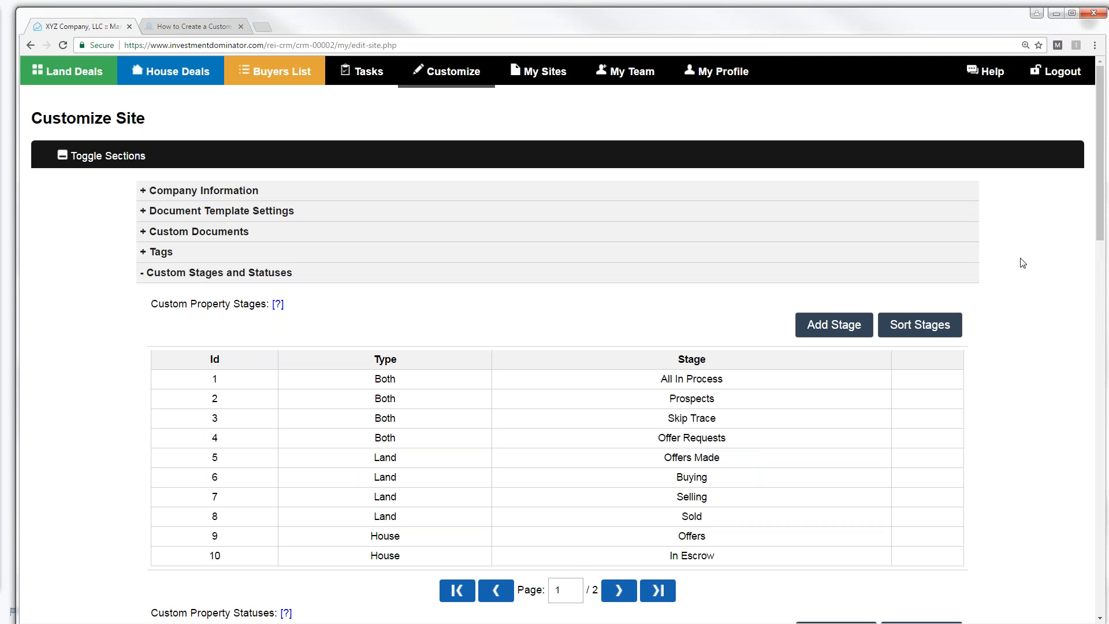
pyautogui.moveTo(1100, 211); pyautogui.dragTo(1107, 318)
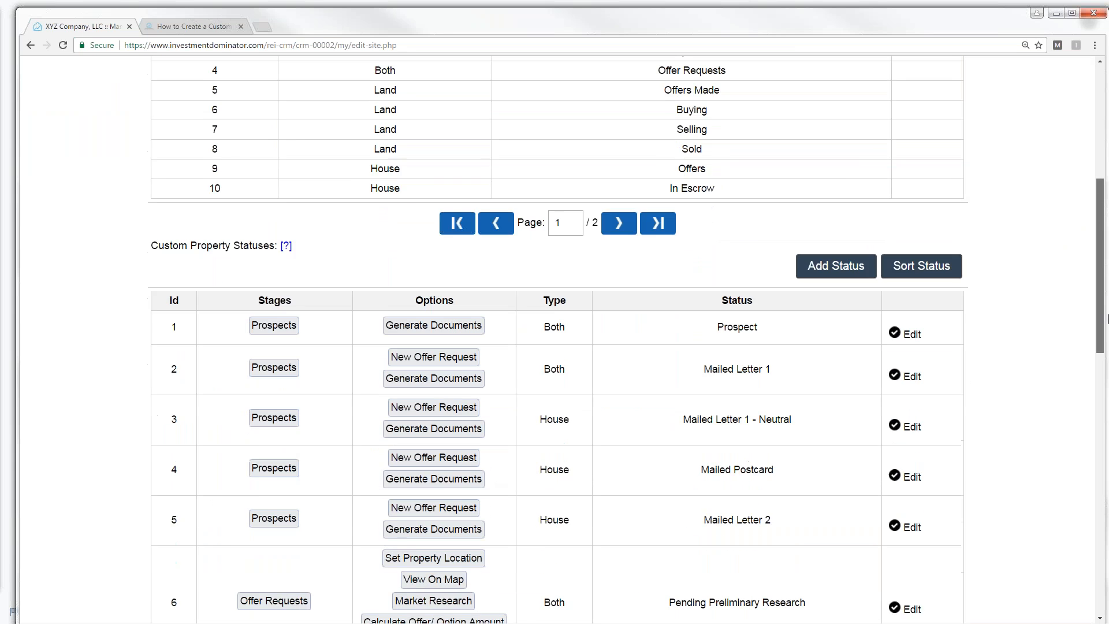
pyautogui.scroll(-10, 623, 432)
pyautogui.click(621, 430)
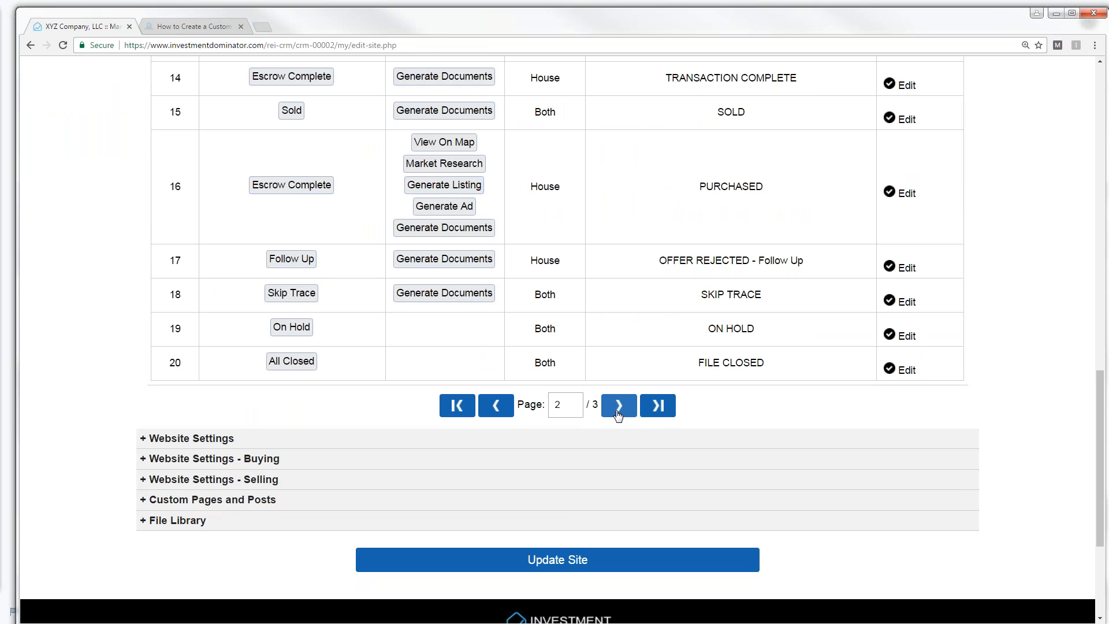
pyautogui.click(618, 410)
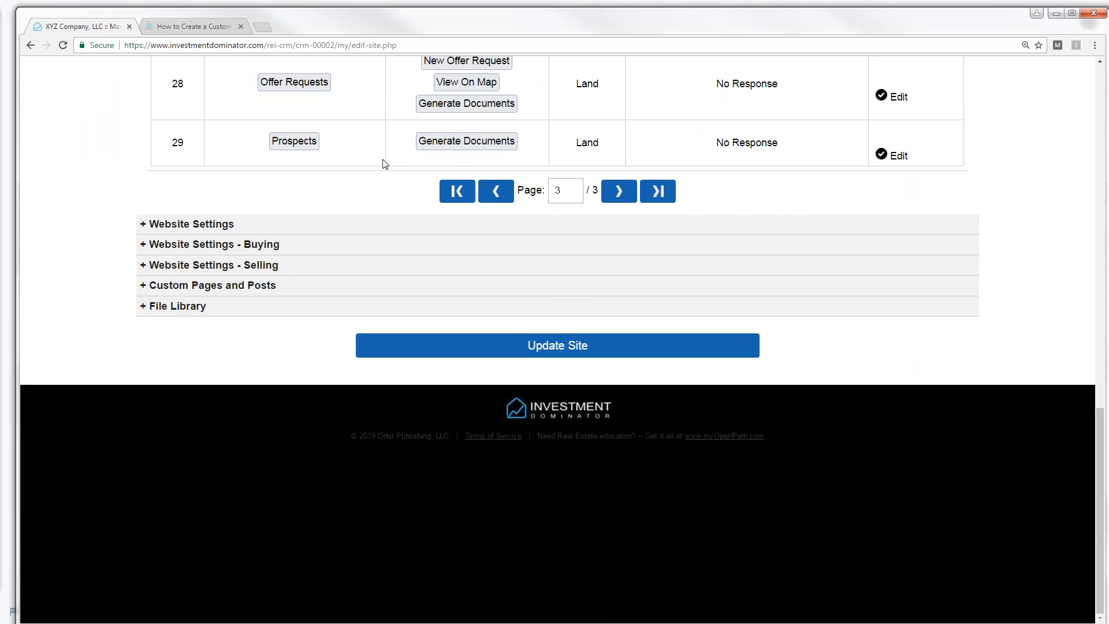
pyautogui.click(903, 160)
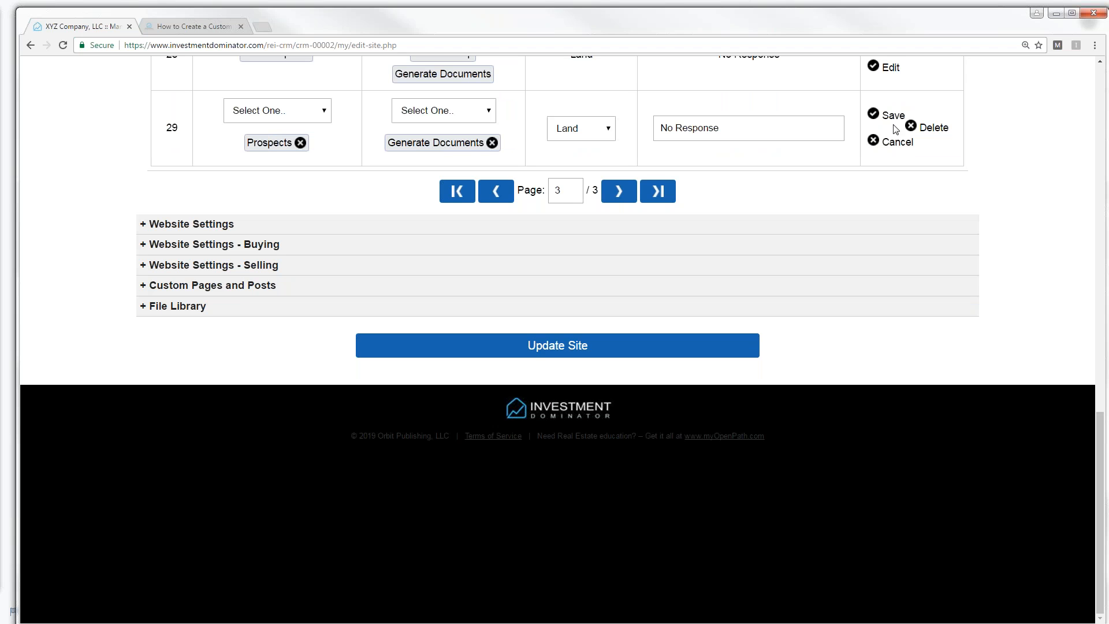
pyautogui.click(933, 167)
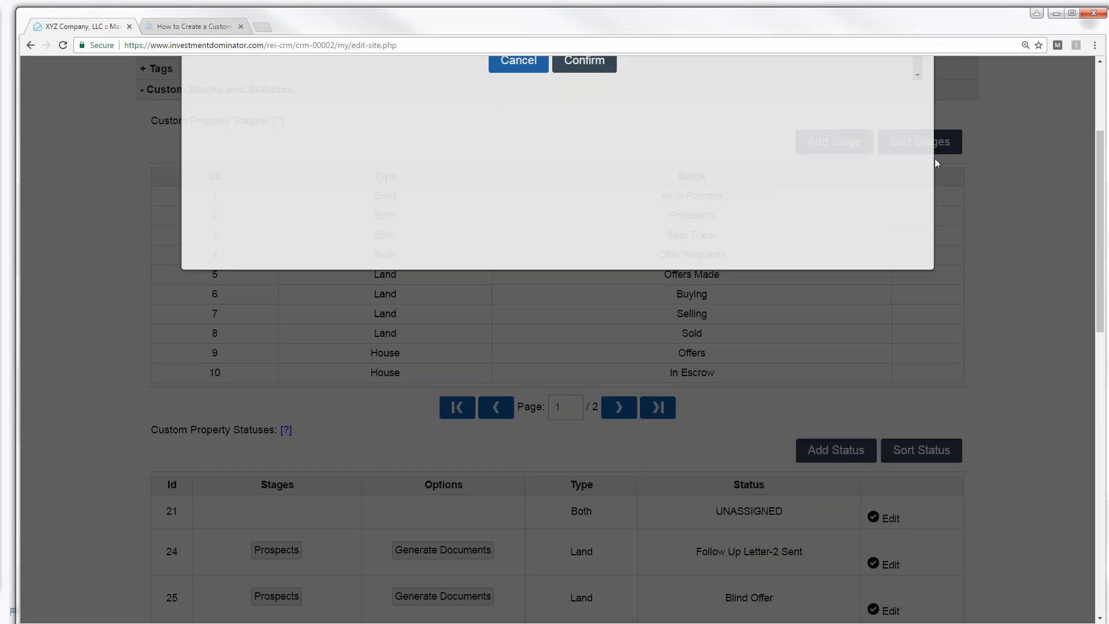
pyautogui.click(597, 209)
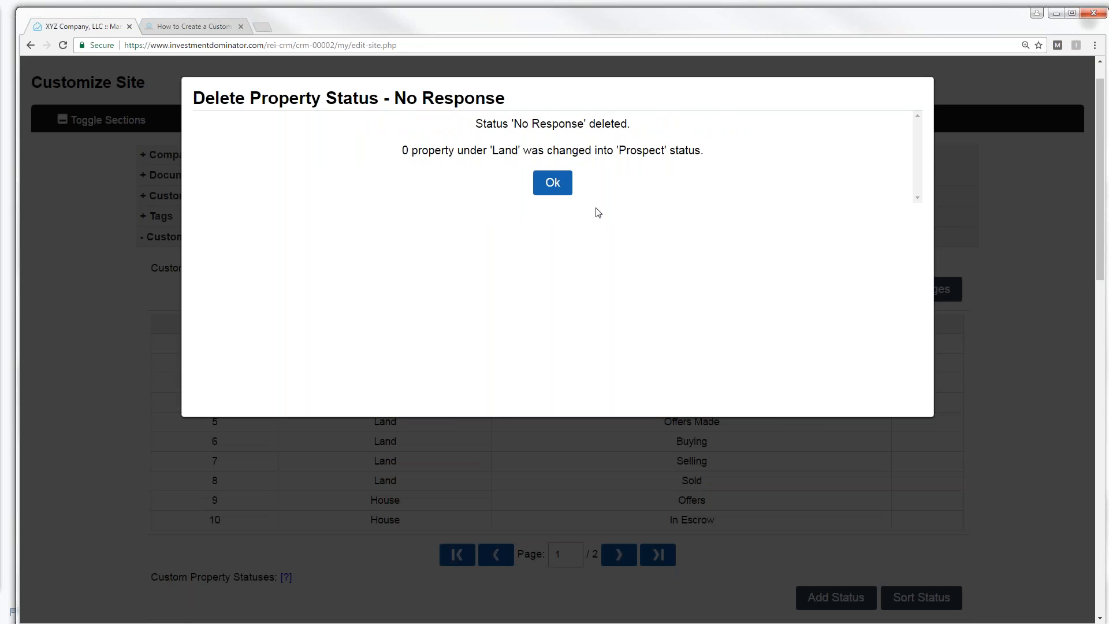
pyautogui.click(551, 186)
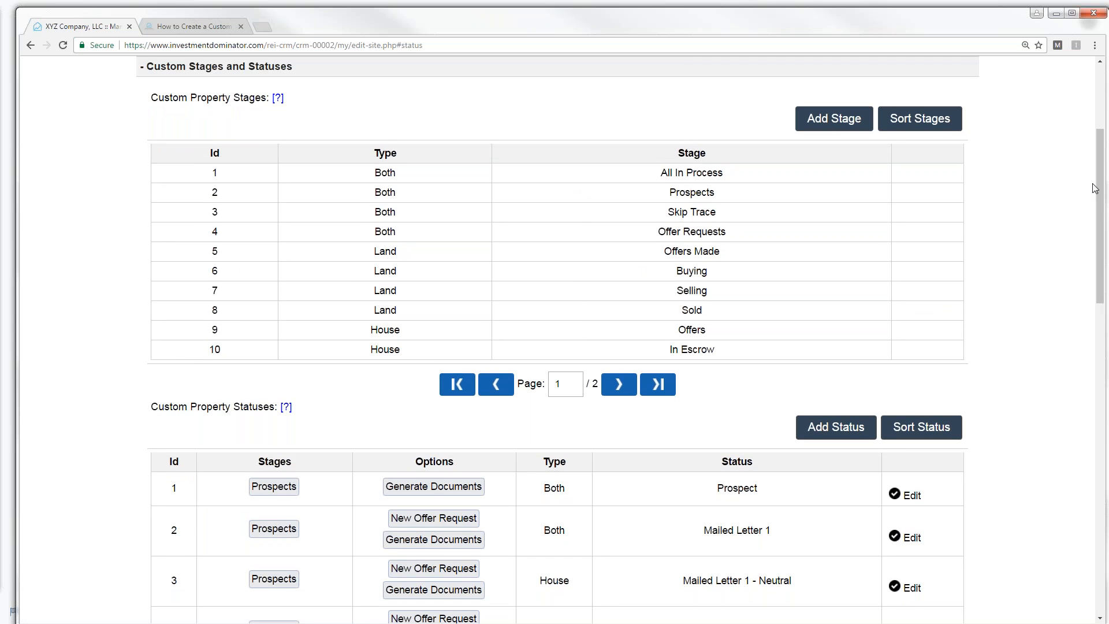
# - Check that page 3 of the statuses now ends at ID 28, then go to the Support Center
pyautogui.moveTo(1101, 209); pyautogui.dragTo(1107, 331)
pyautogui.scroll(-6, 1107, 331)
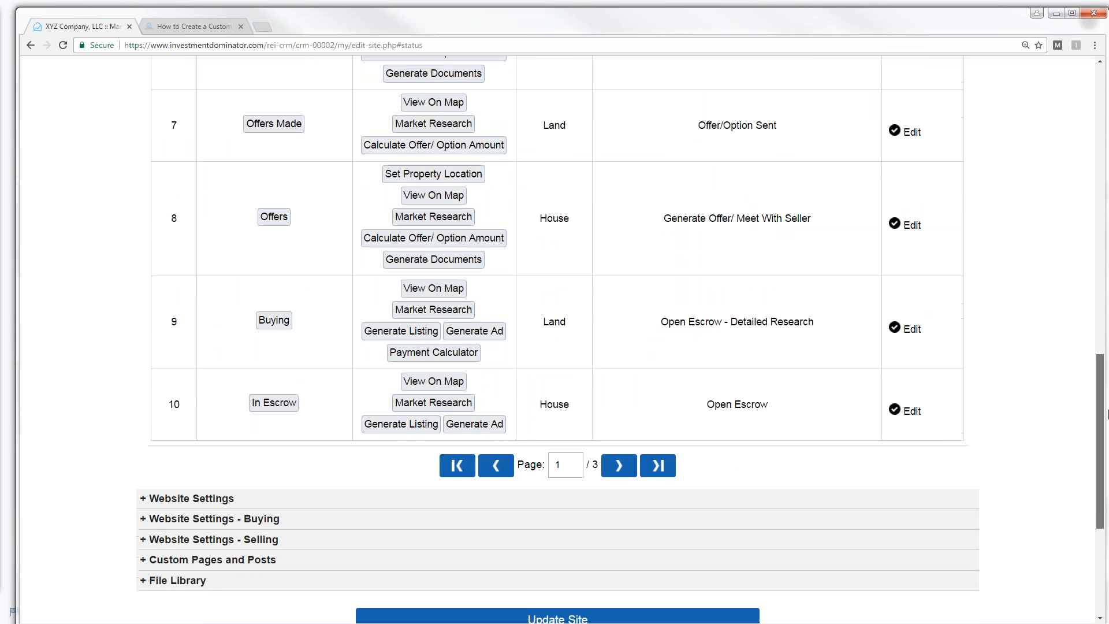
pyautogui.click(620, 438)
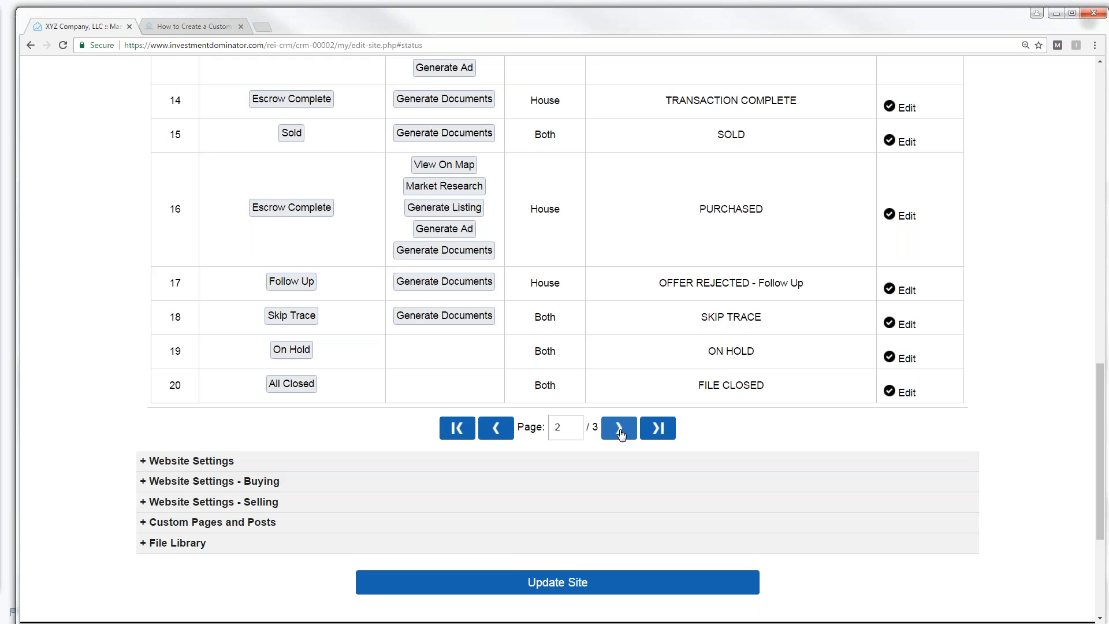
pyautogui.click(620, 431)
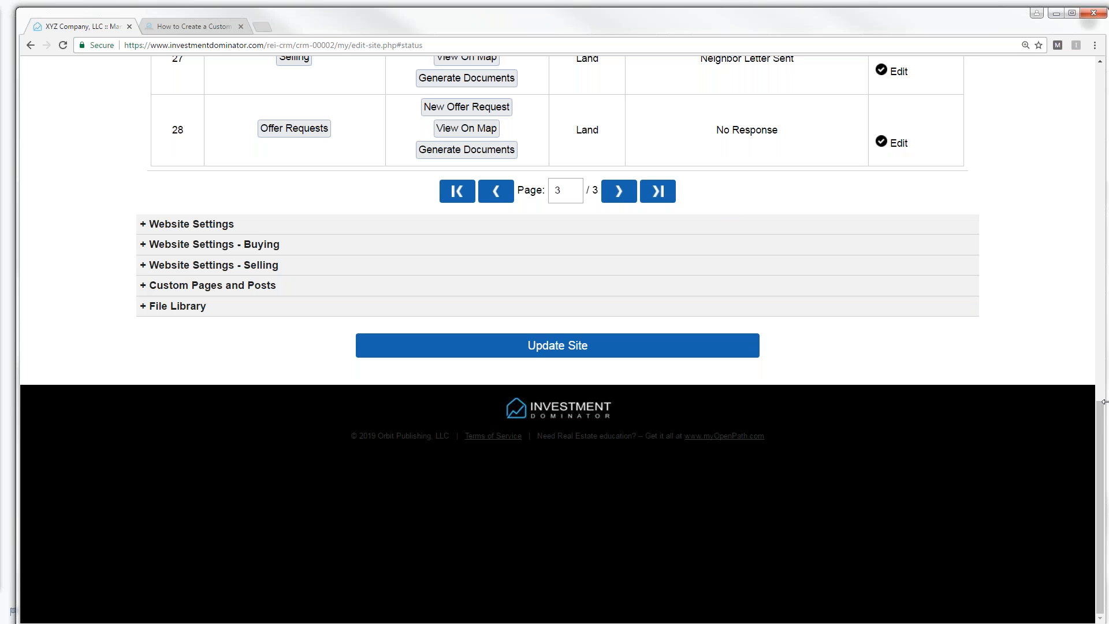
pyautogui.moveTo(1103, 413); pyautogui.dragTo(1094, 75)
pyautogui.click(989, 71)
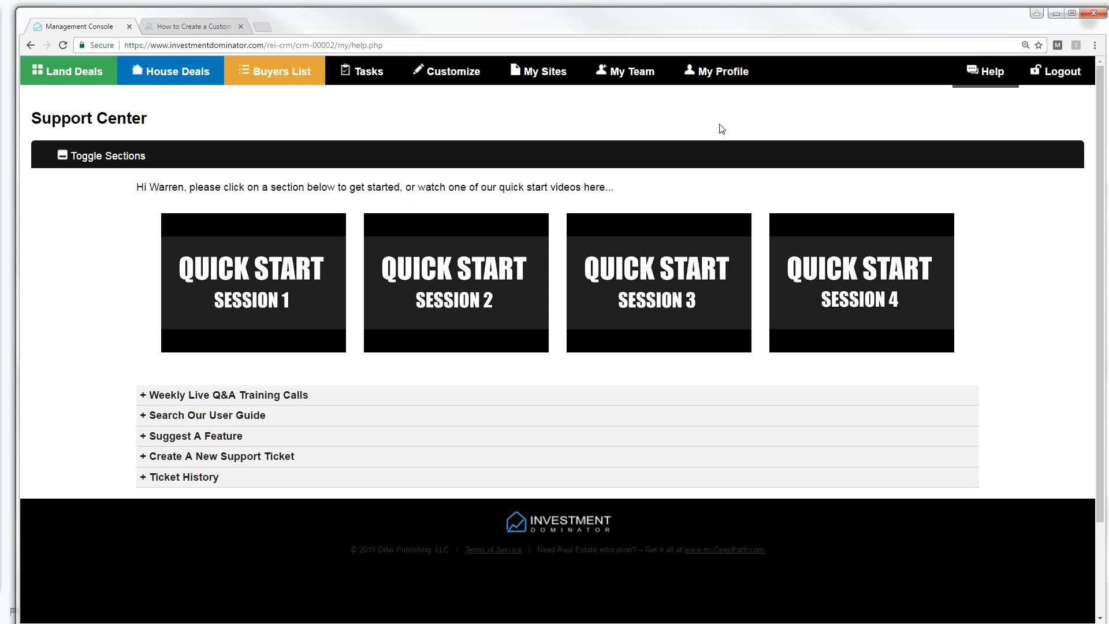
# - Search the user guide for 'Land Record Options', fixing typos in the search term
pyautogui.click(185, 417)
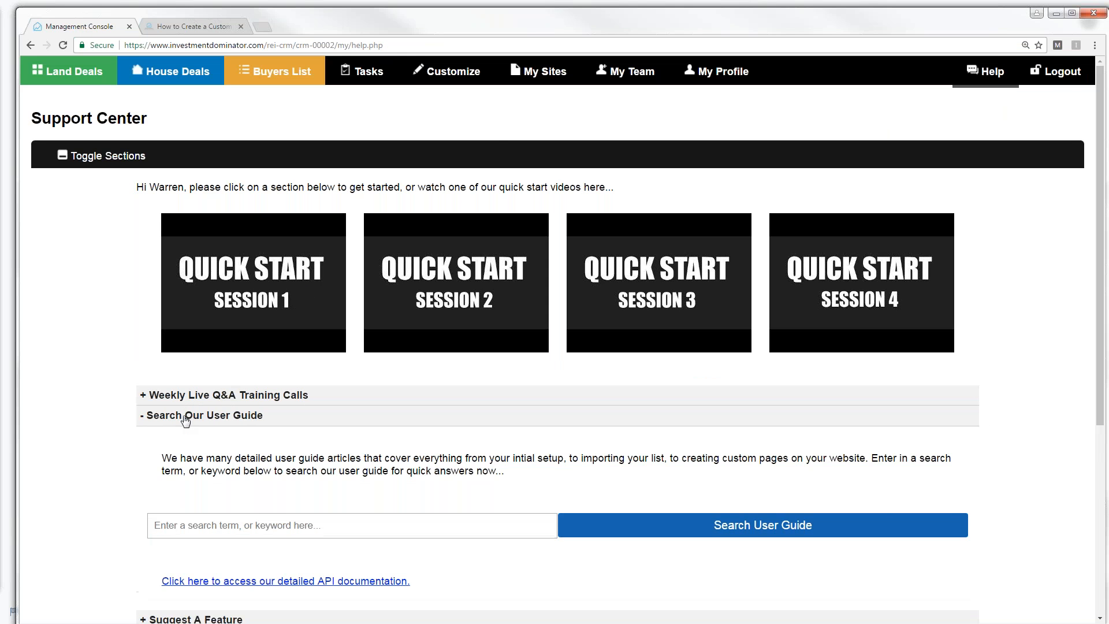
pyautogui.click(183, 525)
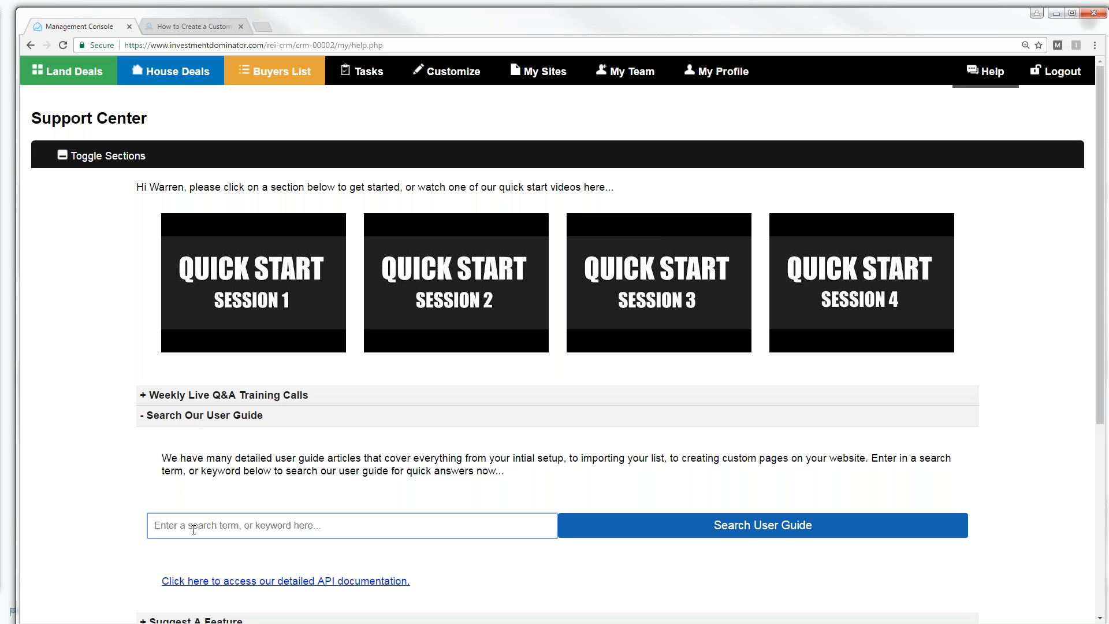
pyautogui.write('Land Record Options')
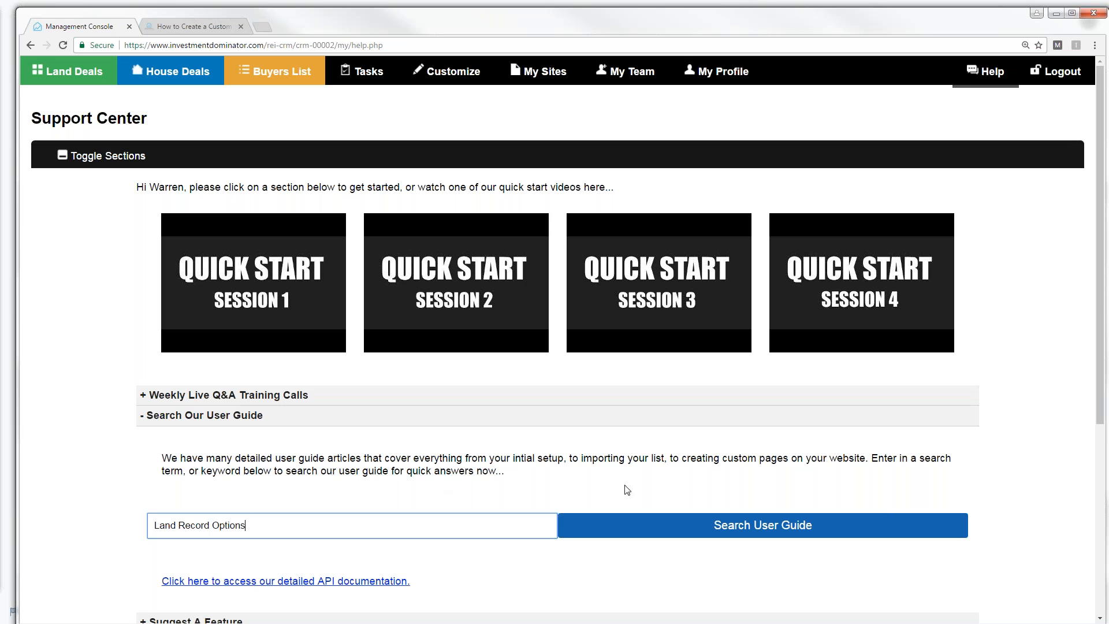
pyautogui.click(736, 525)
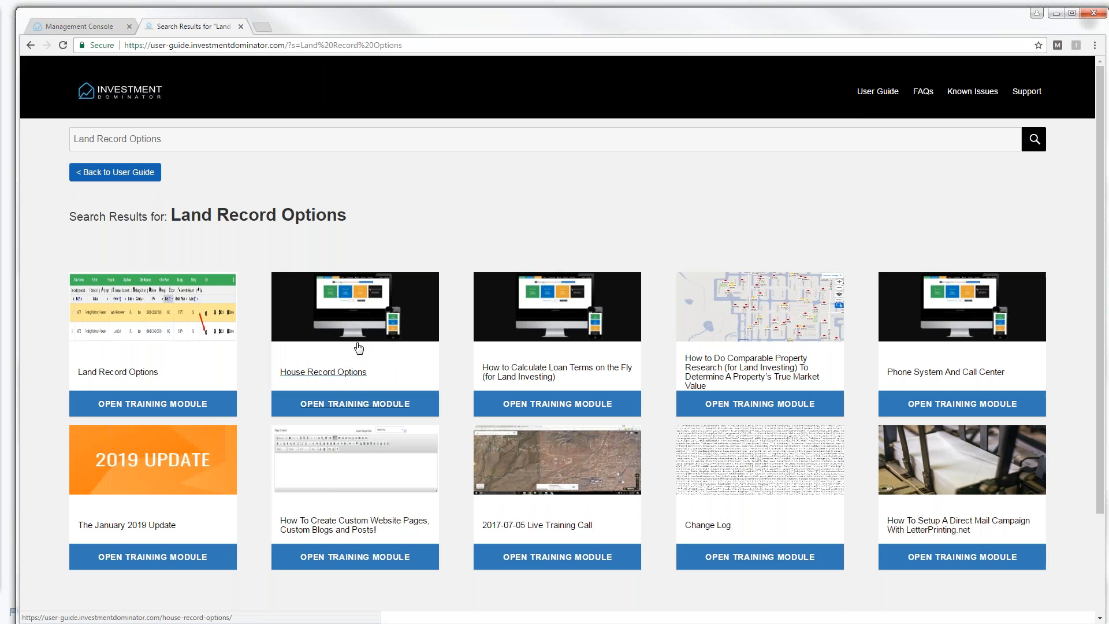
# - Open the Land Record Options article and read down through its Options and Default Setup lists
pyautogui.click(119, 374)
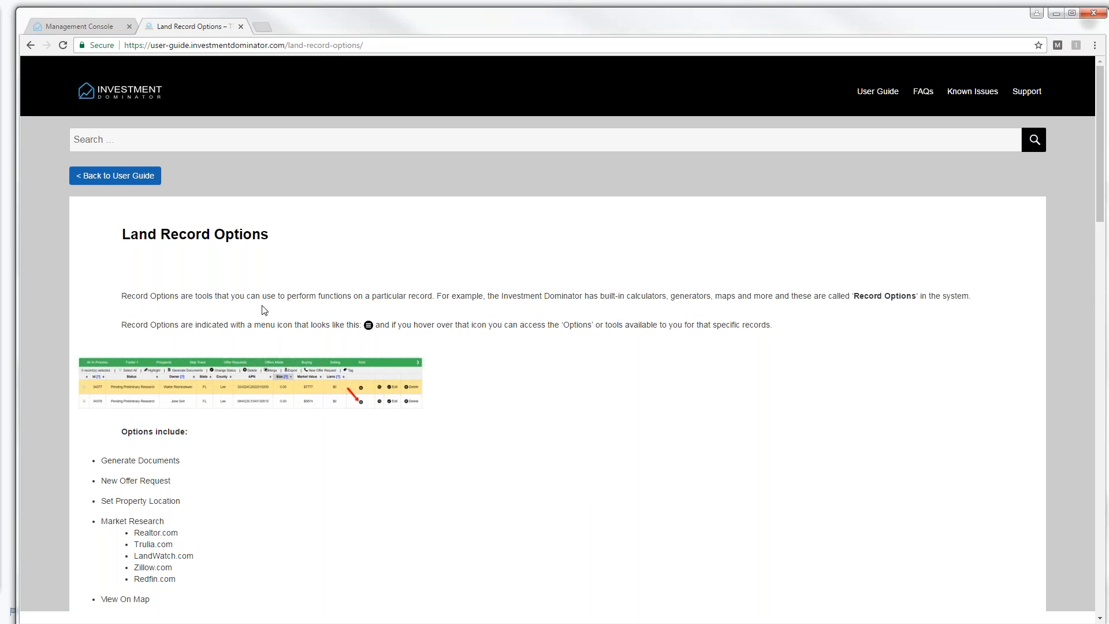
pyautogui.moveTo(1103, 211); pyautogui.dragTo(1105, 290)
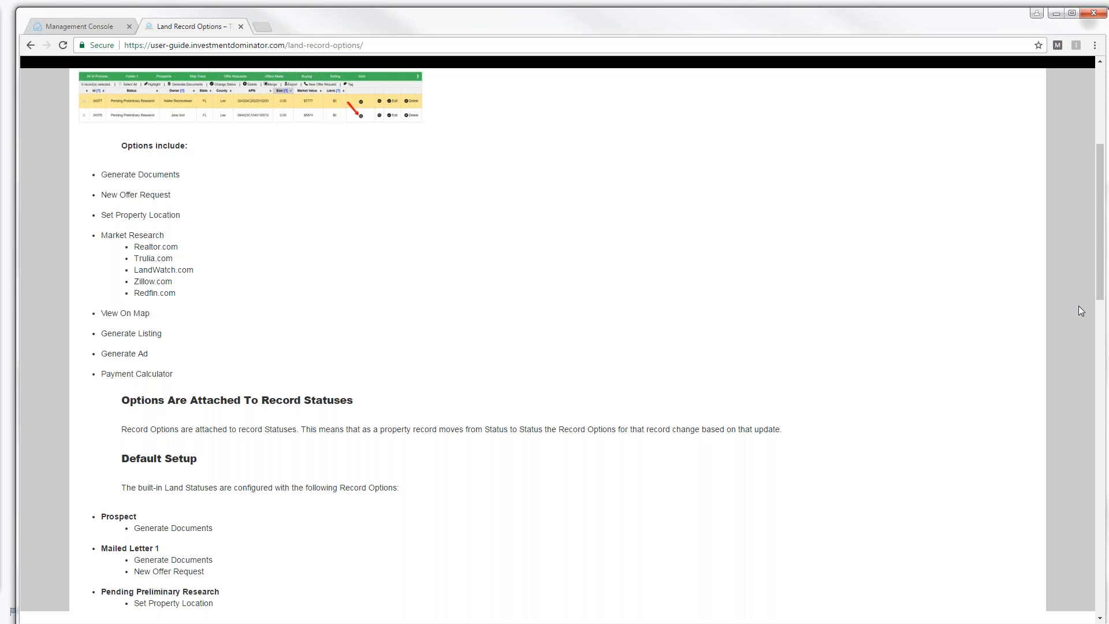
pyautogui.moveTo(1101, 278); pyautogui.dragTo(1100, 278)
pyautogui.scroll(-5, 1100, 283)
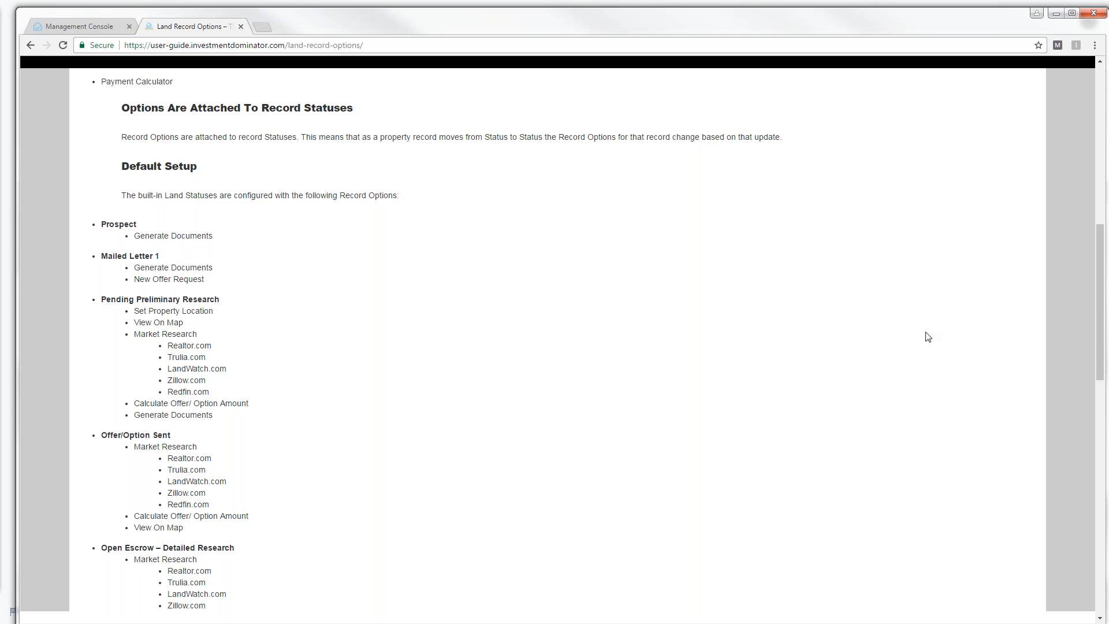
pyautogui.moveTo(1100, 296); pyautogui.dragTo(1107, 360)
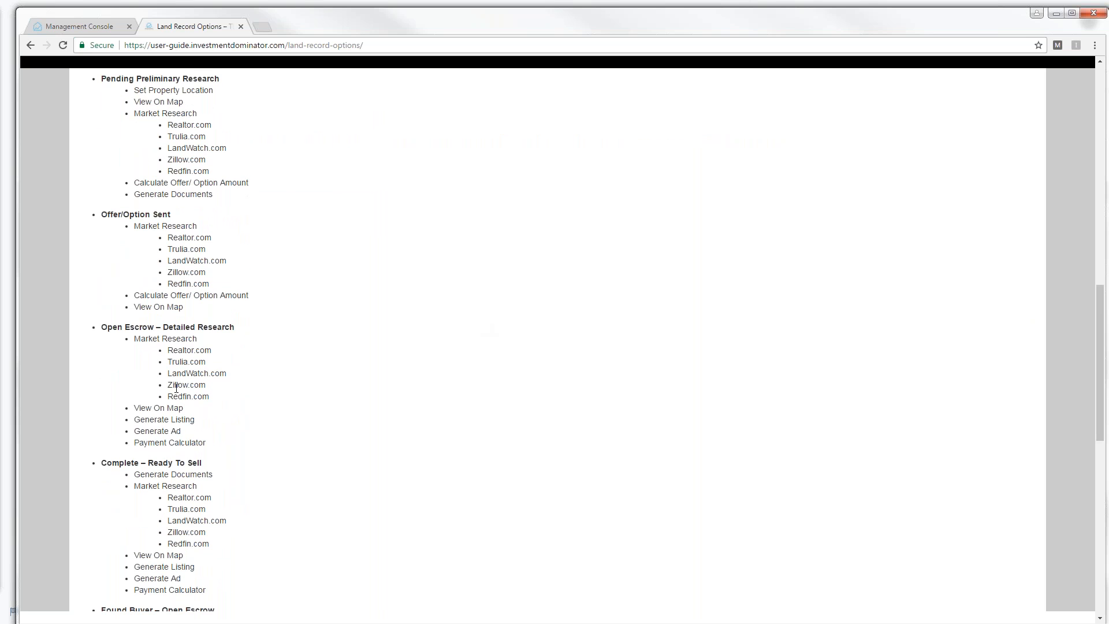
pyautogui.moveTo(1104, 422)
pyautogui.mouseDown()
pyautogui.moveTo(1107, 501)
pyautogui.moveTo(1058, 200)
pyautogui.mouseUp()
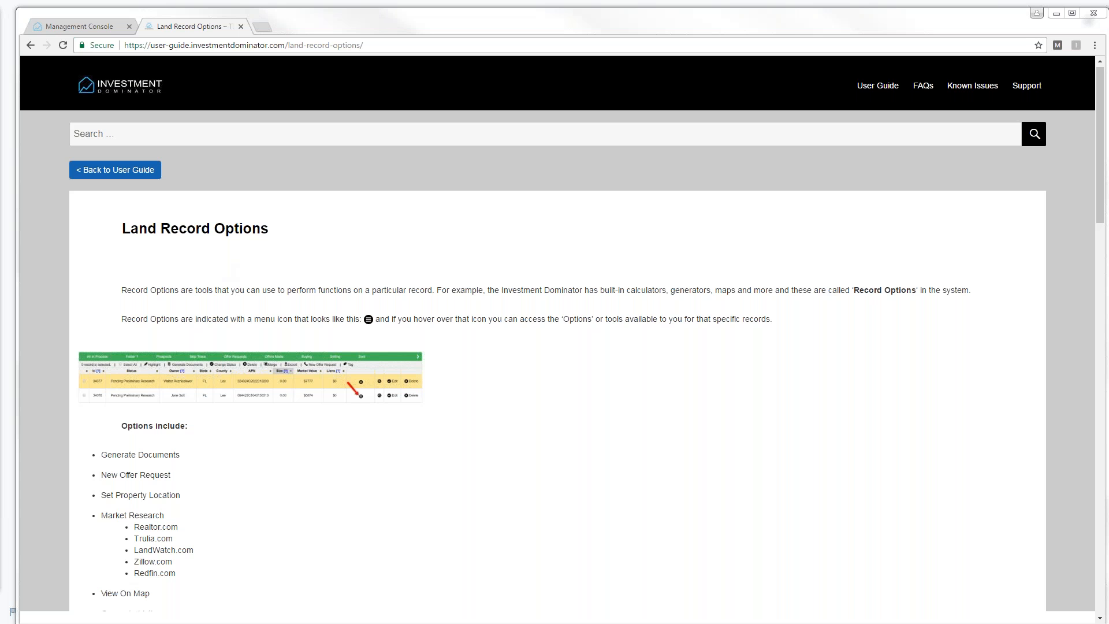
# - Switch back to the Management Console tab showing the Support Center
pyautogui.click(64, 26)
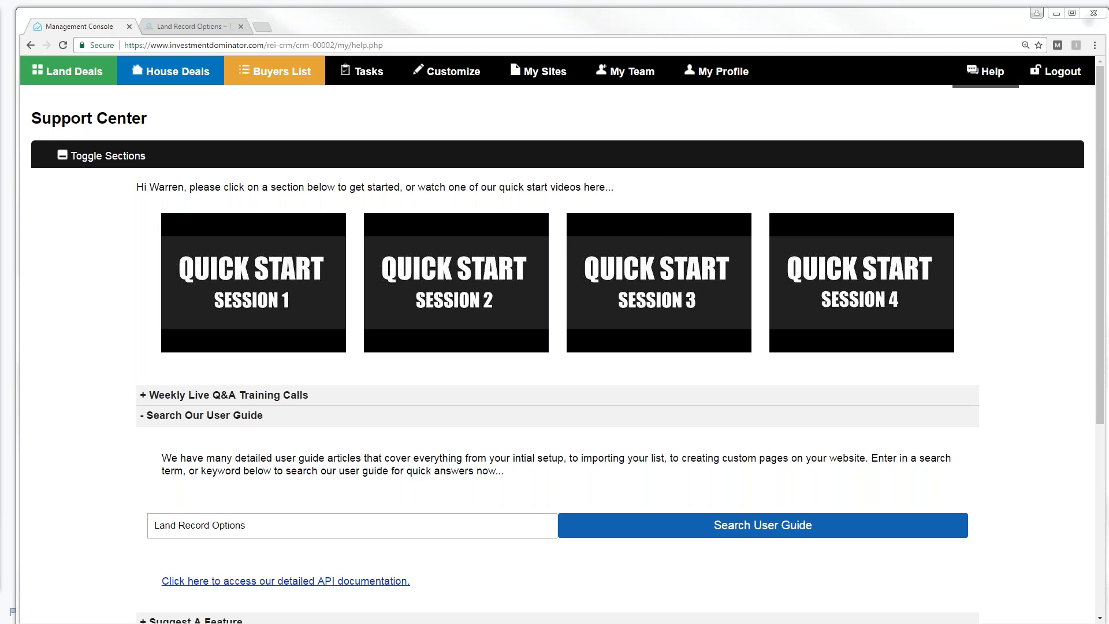
# - From Land Deals Help, search the user guide for 'Import' and open the 2019-08-01 Live Training Call
pyautogui.click(74, 72)
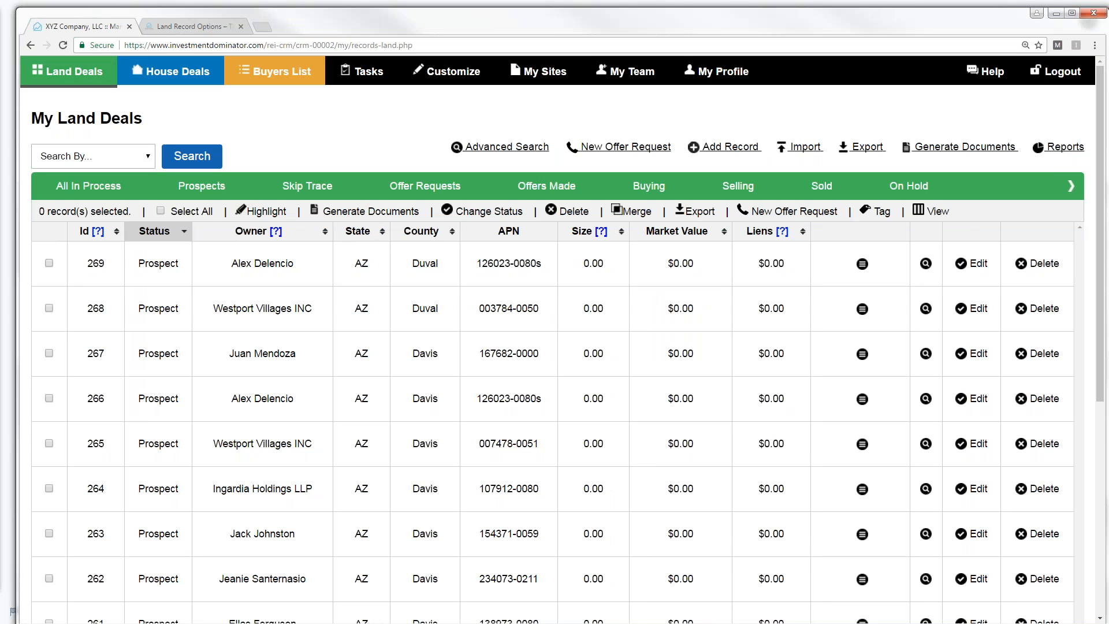
pyautogui.click(992, 73)
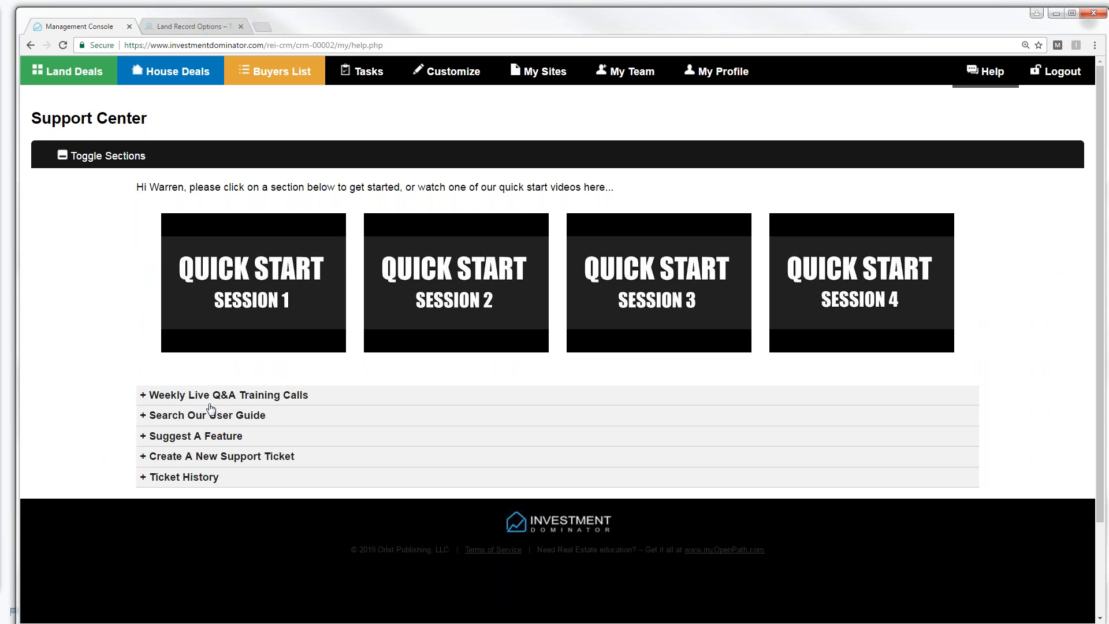
pyautogui.click(165, 418)
pyautogui.click(190, 523)
pyautogui.write('Import')
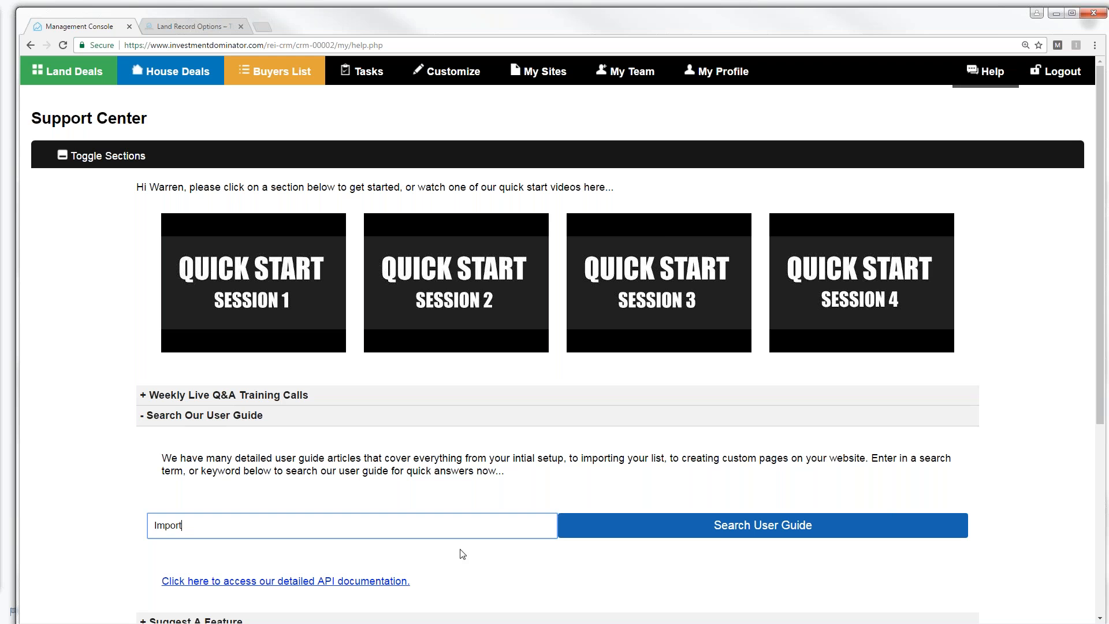
pyautogui.click(740, 528)
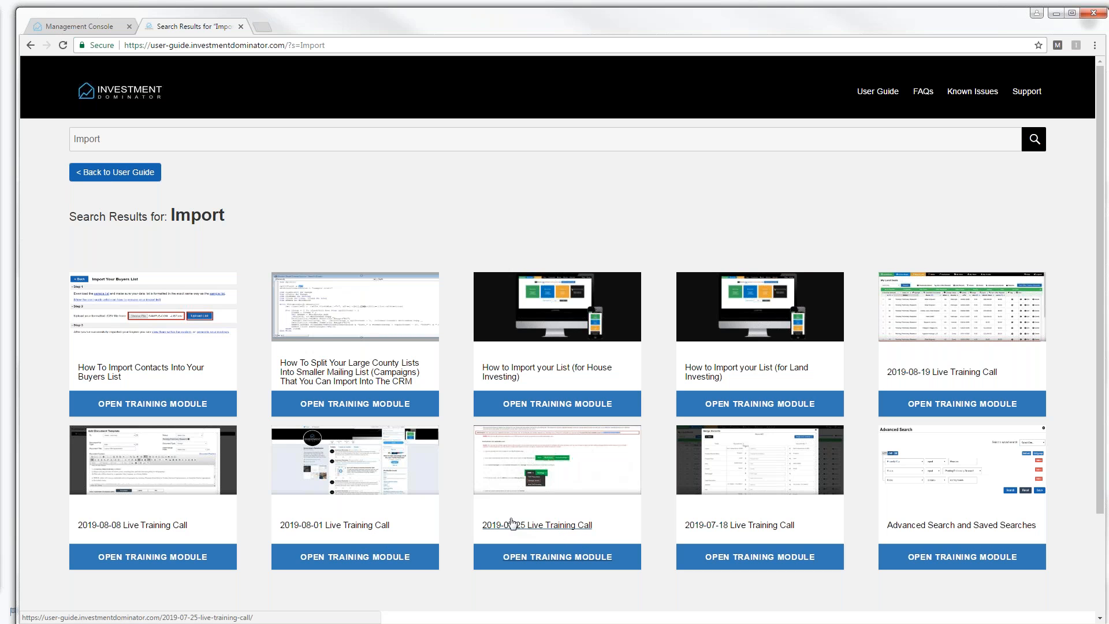
pyautogui.click(333, 473)
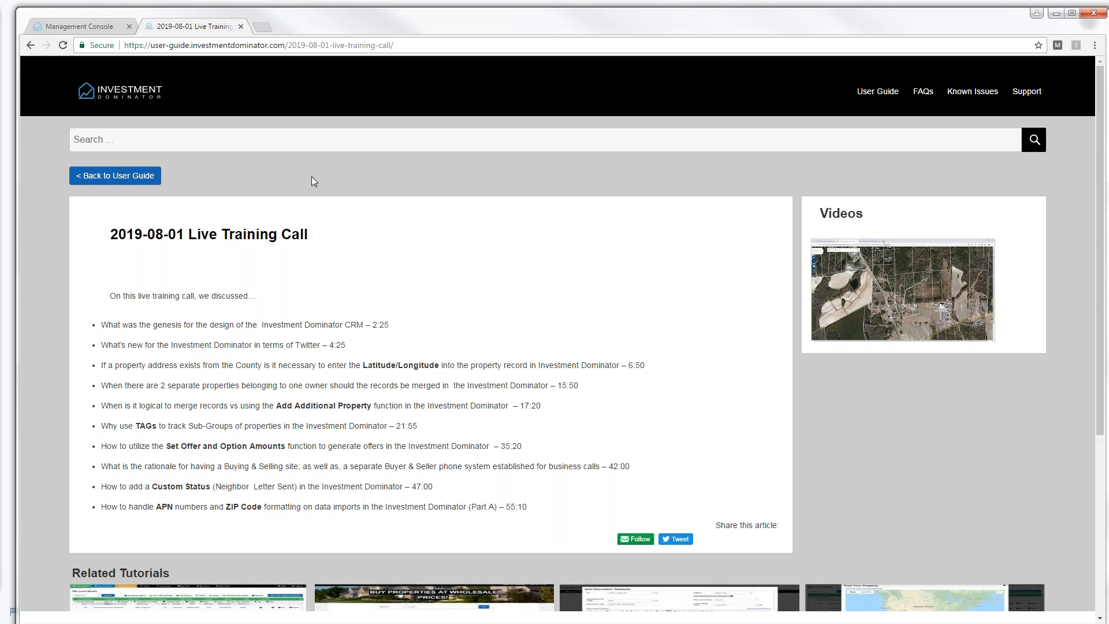
# - Back on the user guide, search 'Impor' and open the 2019-08-08 Live Training Call article
pyautogui.click(127, 178)
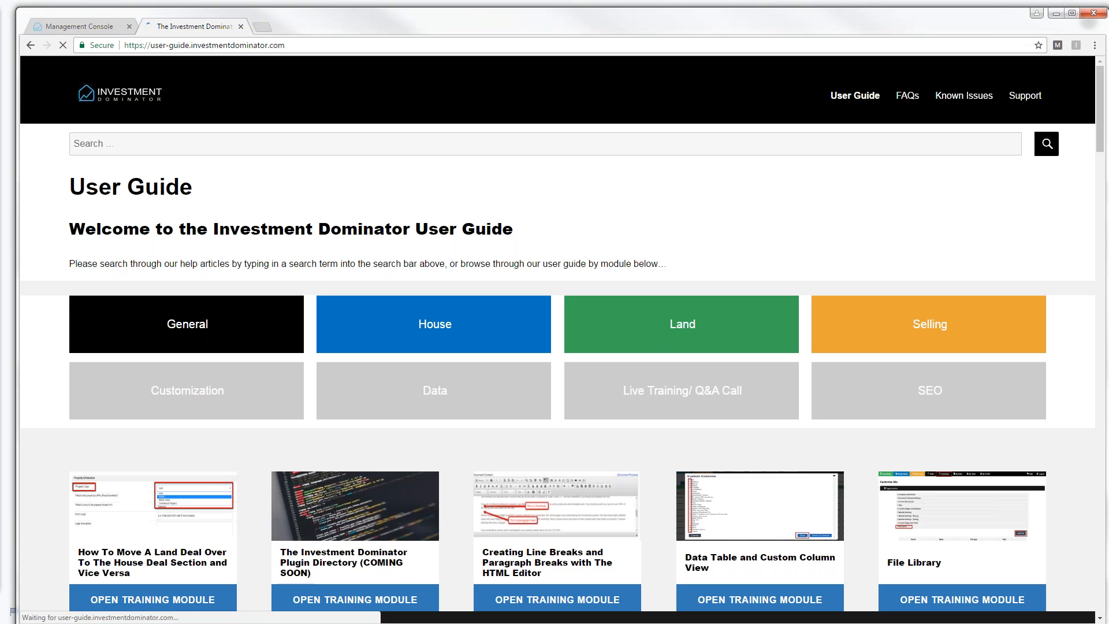
pyautogui.click(123, 148)
pyautogui.write('Import')
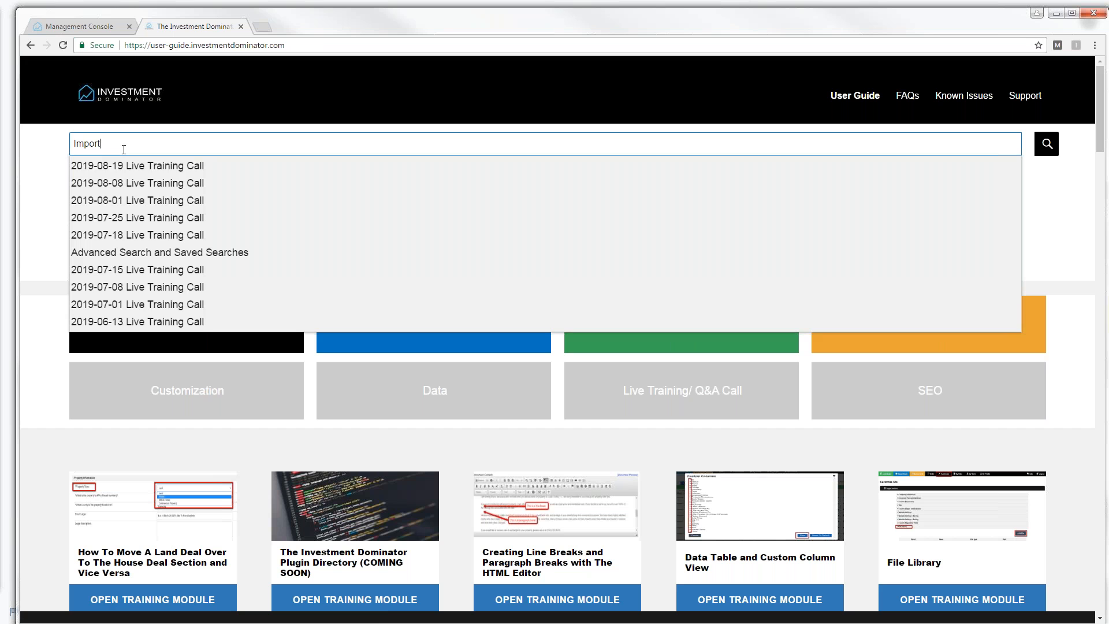
pyautogui.click(1046, 143)
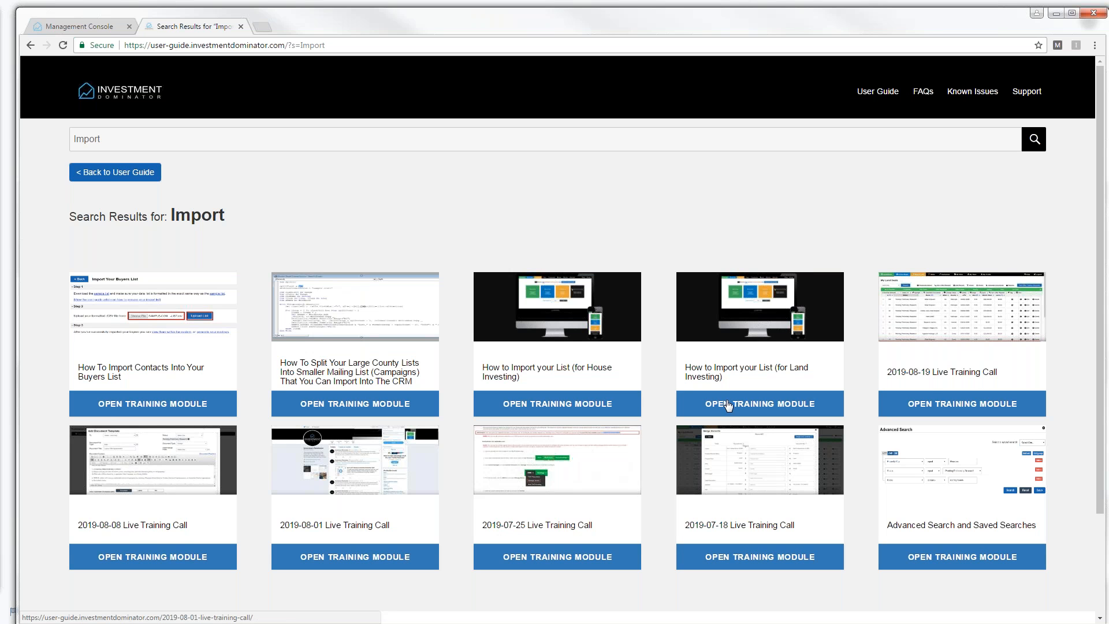
pyautogui.click(130, 476)
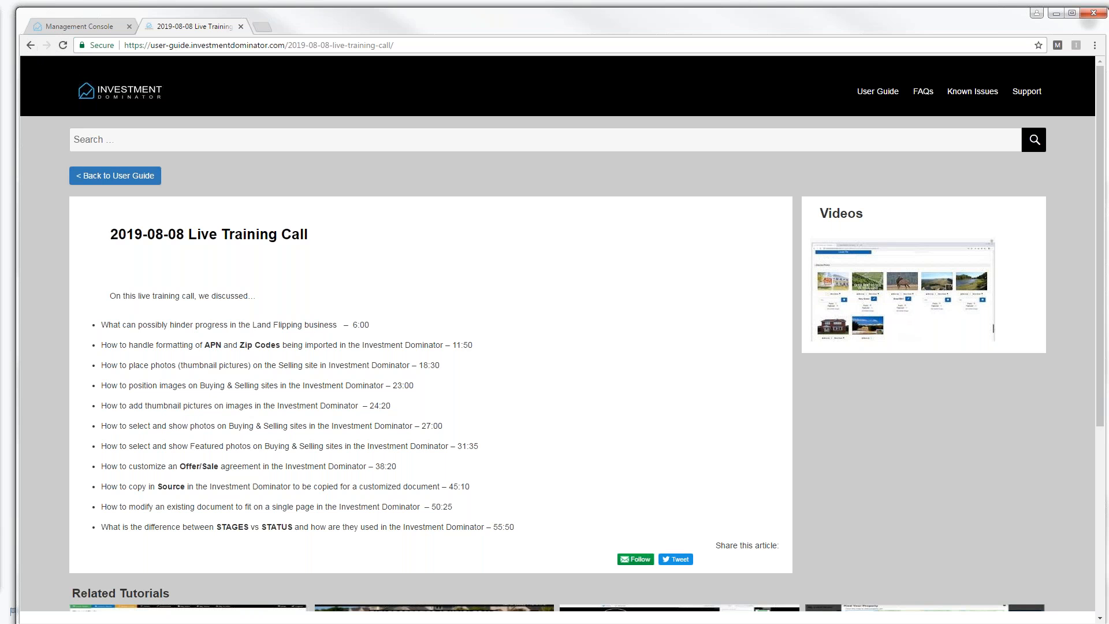
# - Rerun the user guide search for 'Impor' and open the 2019-07-25 Live Training Call article
pyautogui.click(112, 178)
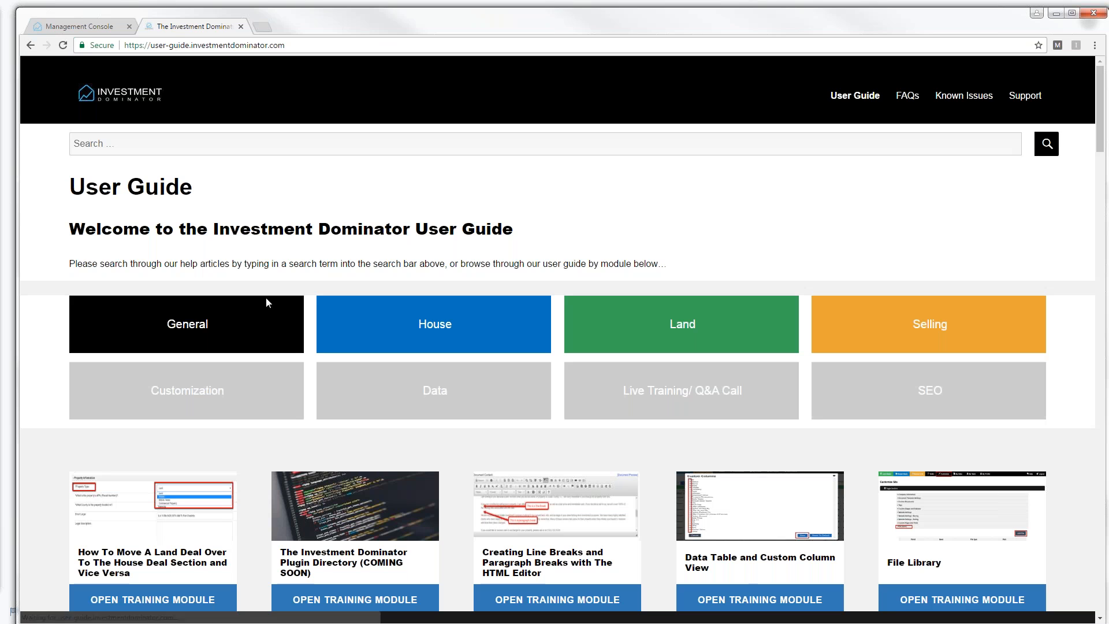
pyautogui.click(111, 136)
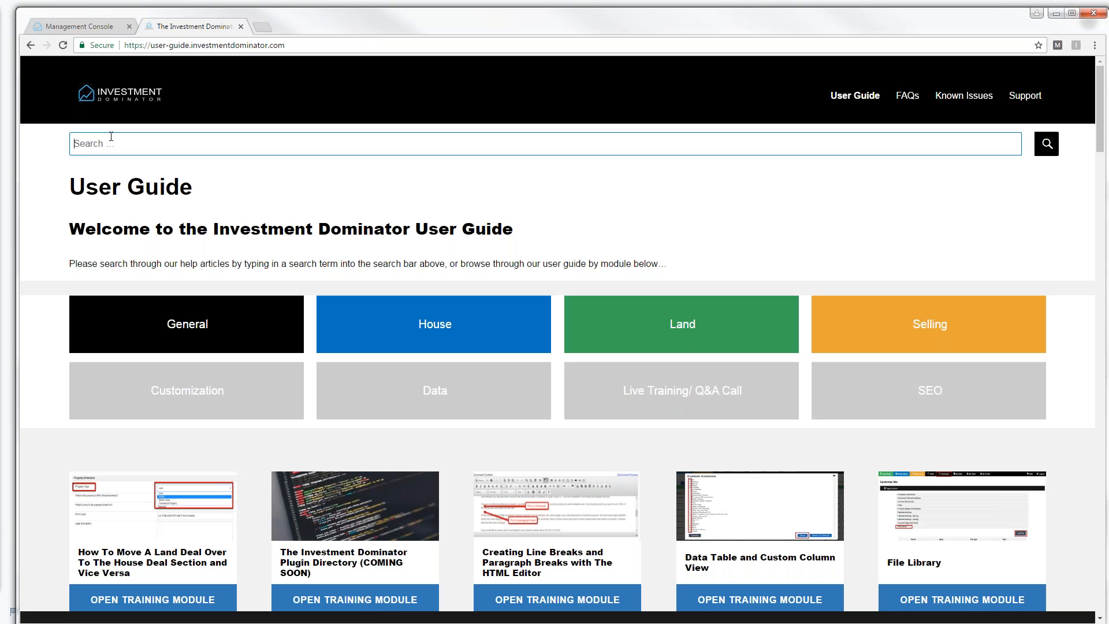
pyautogui.write('Import')
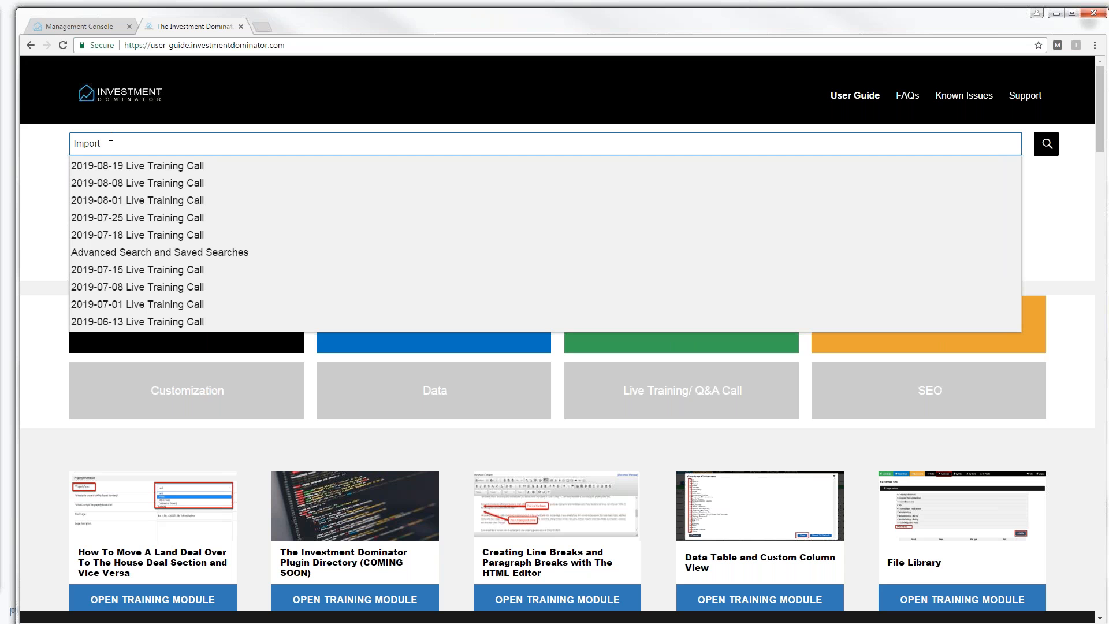
pyautogui.click(1047, 146)
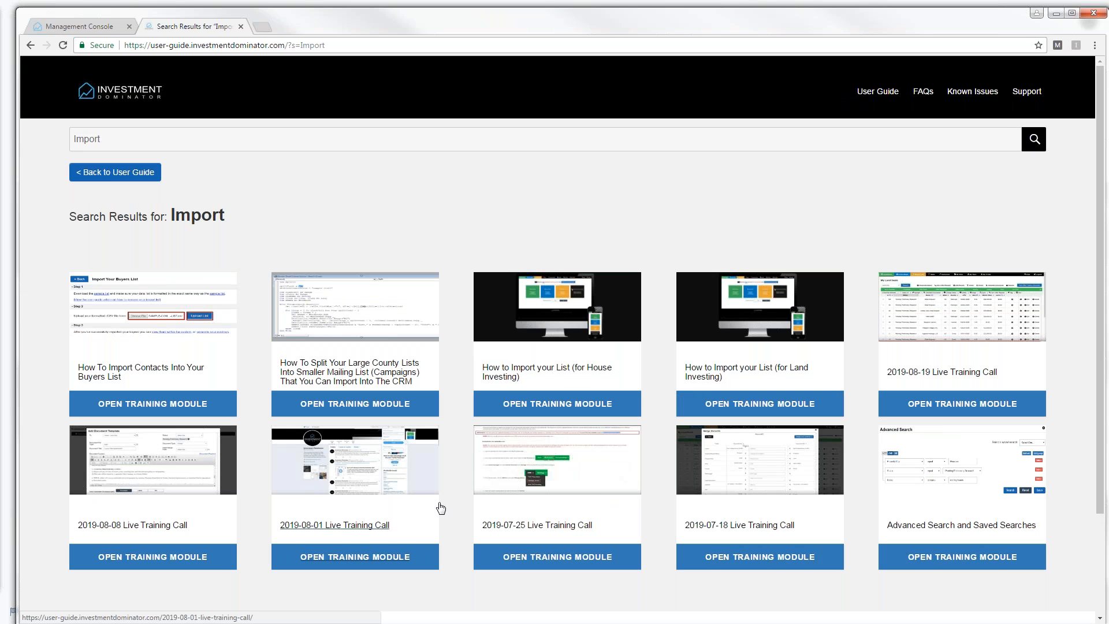
pyautogui.click(539, 488)
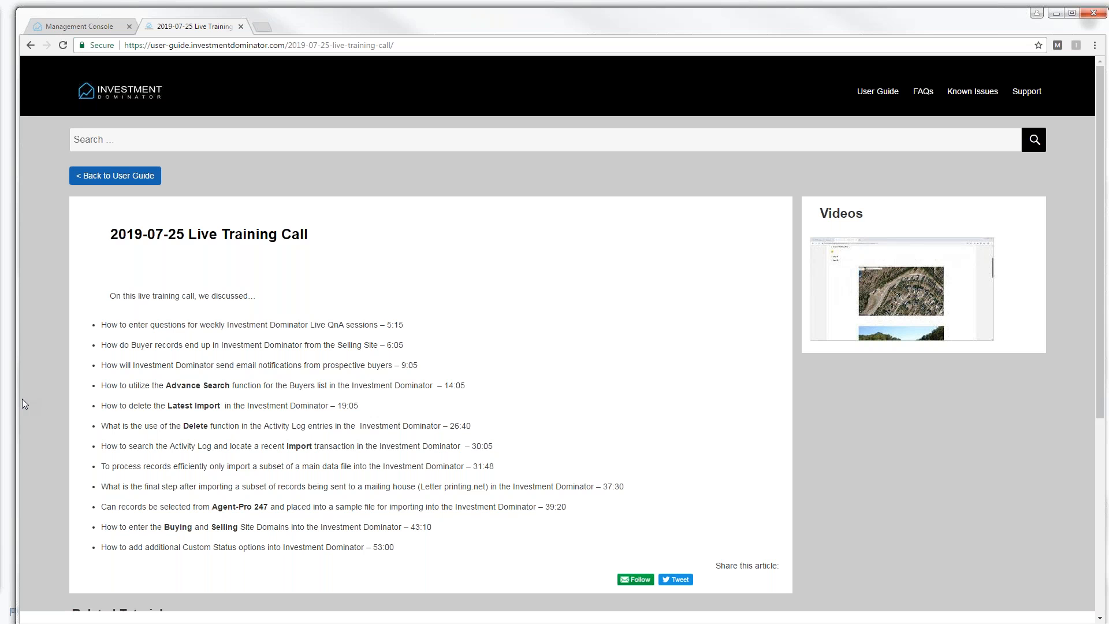
# - Return from the 2019-07-25 article to the Management Console's Support Center tab
pyautogui.click(82, 26)
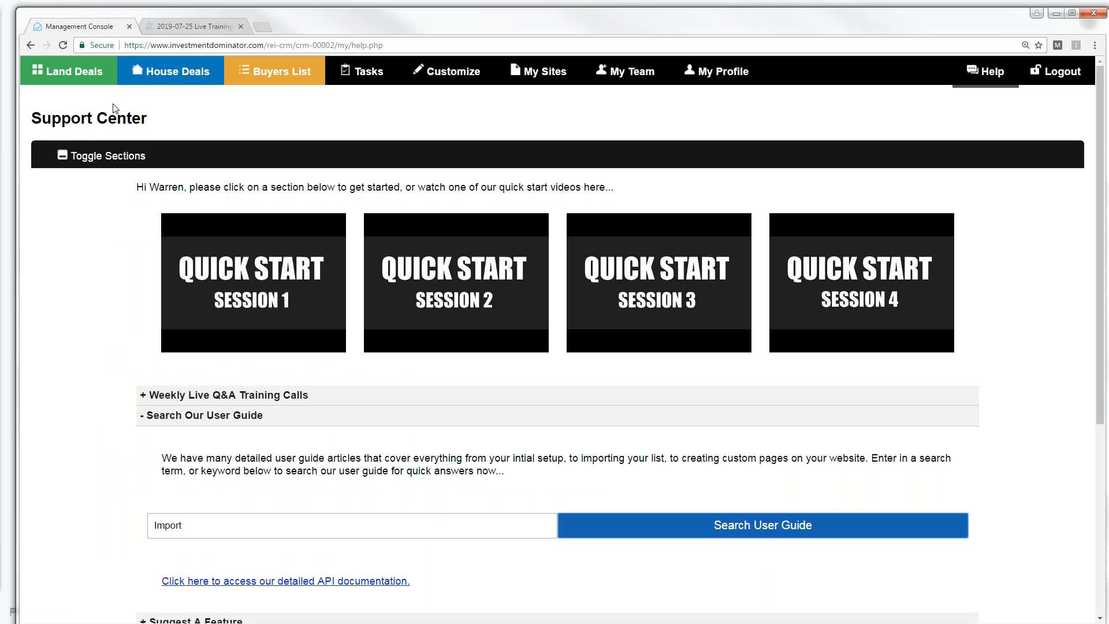
# - Open the Land Deals Import Your Land List page, then cancel the file picker without choosing a file
pyautogui.click(68, 71)
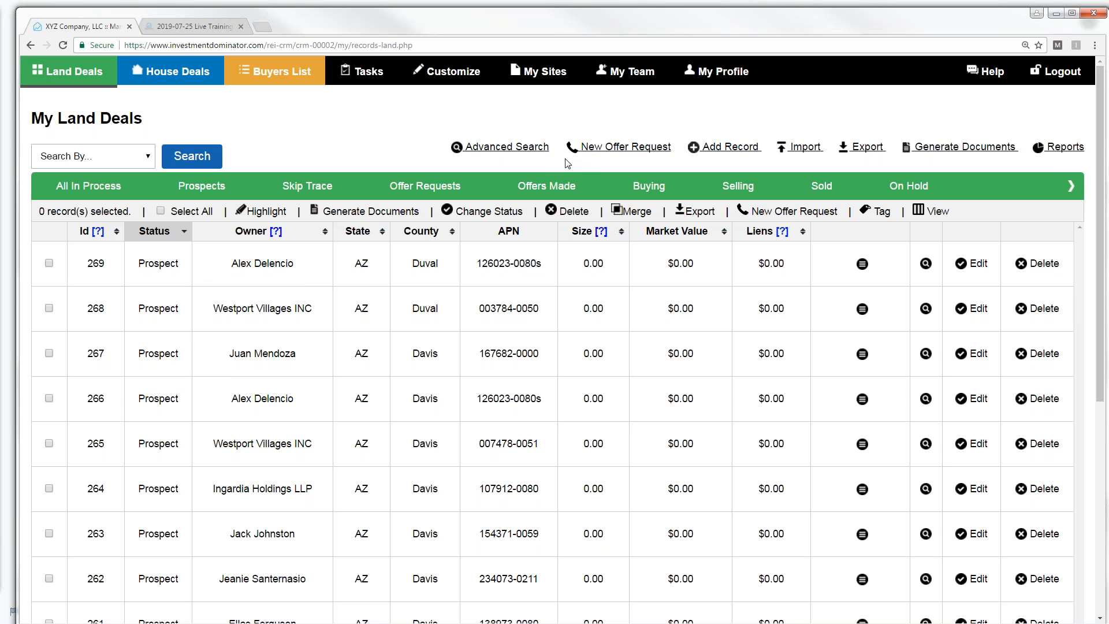
pyautogui.click(805, 148)
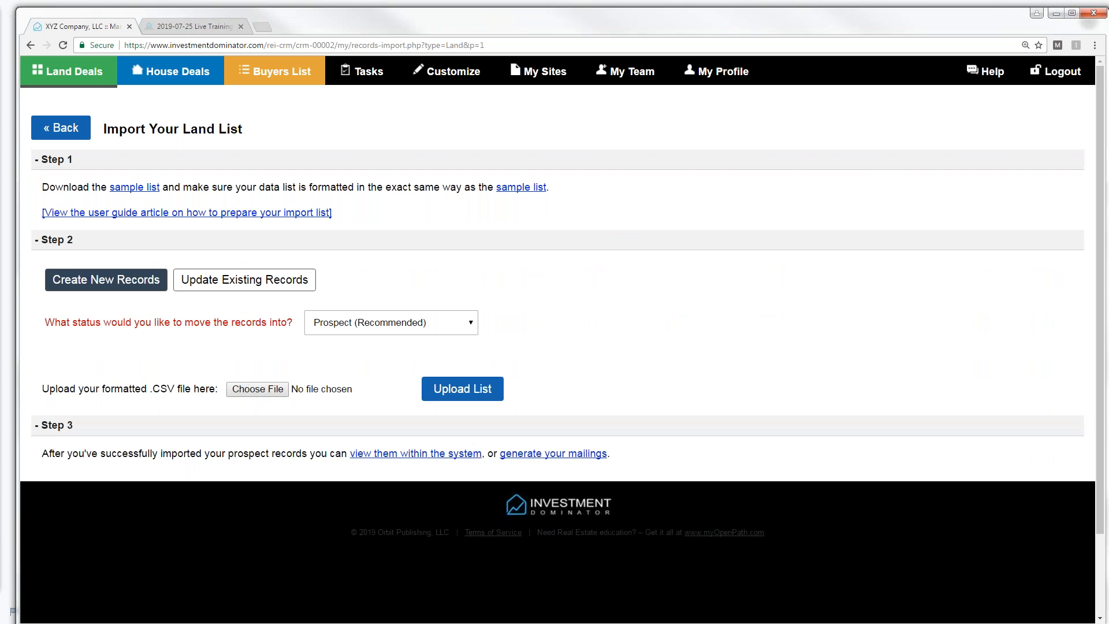
pyautogui.click(254, 389)
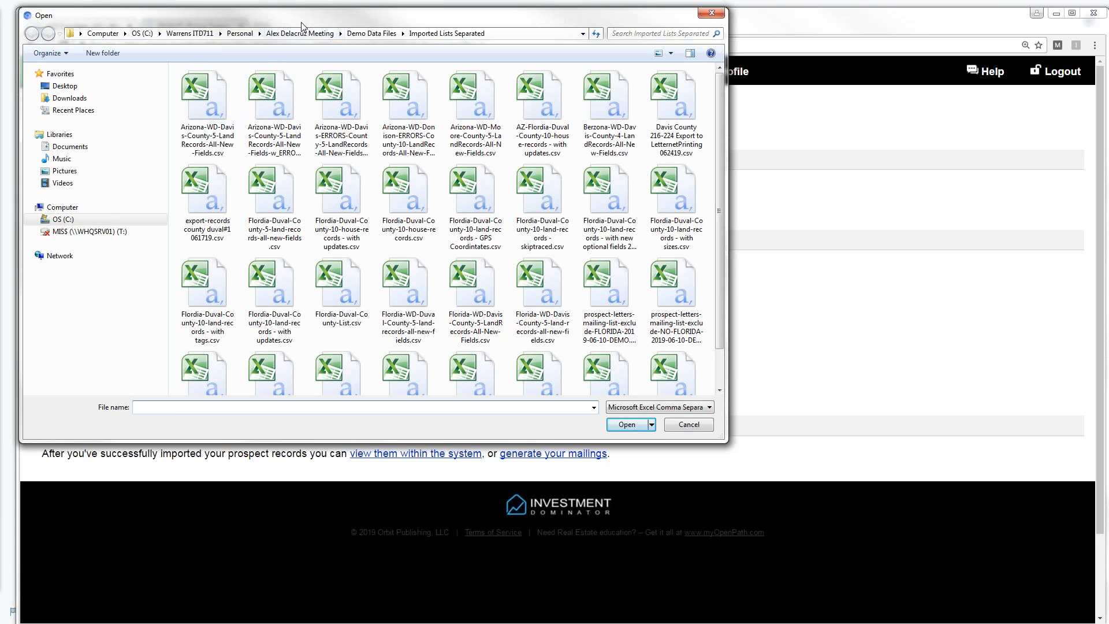
pyautogui.press('Escape')
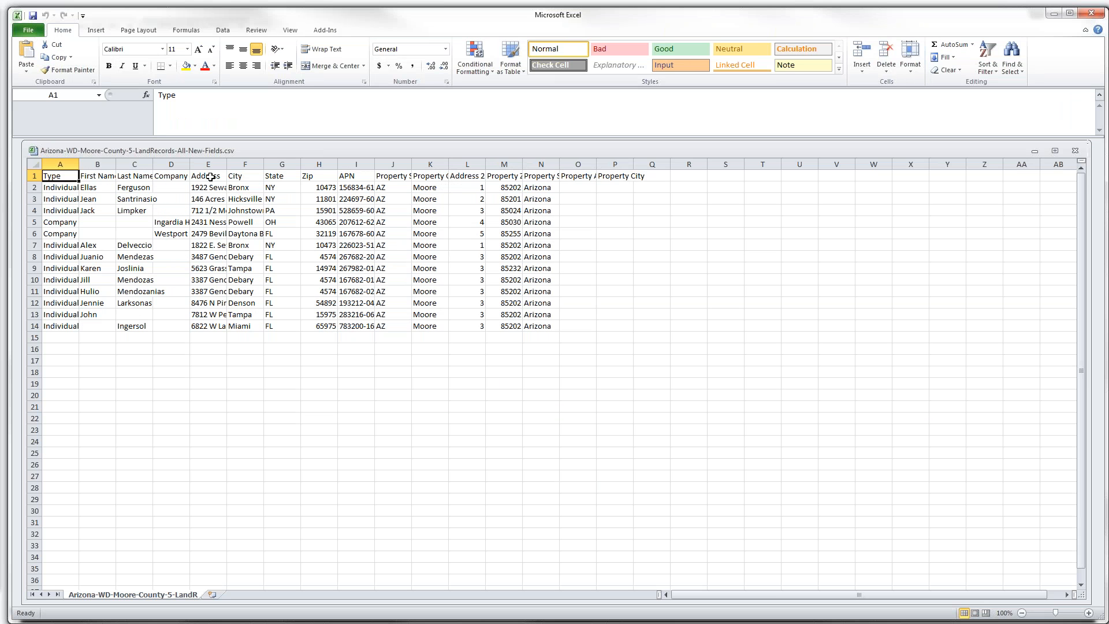
# - Widen columns E, C, K and I to show full addresses, last names, Property County and APNs
pyautogui.moveTo(226, 164); pyautogui.dragTo(174, 164)
pyautogui.moveTo(83, 164); pyautogui.dragTo(95, 164)
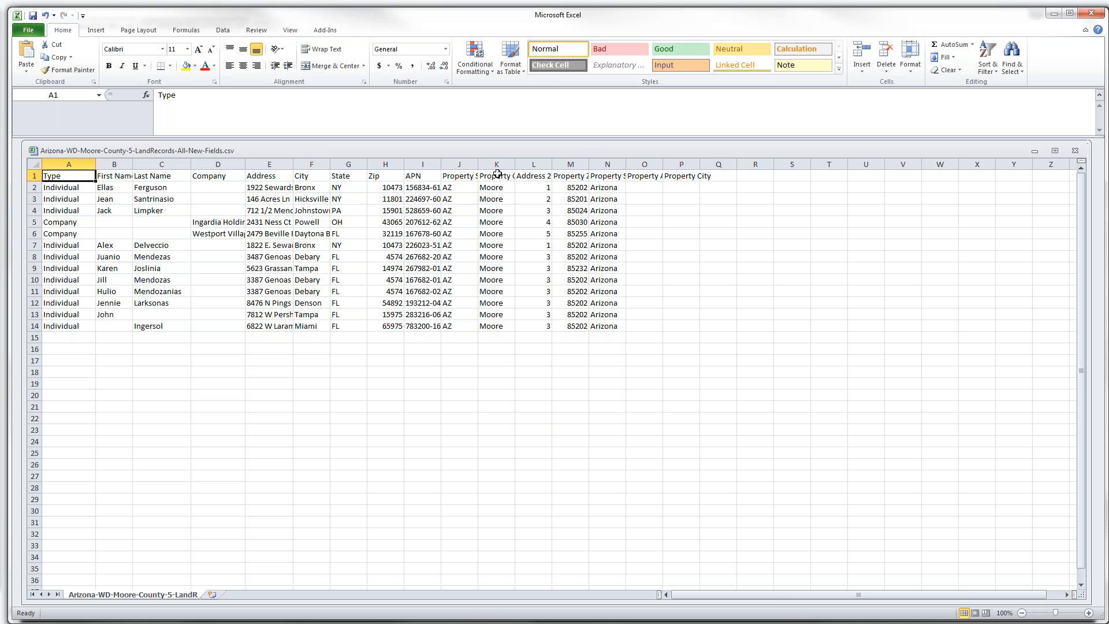
pyautogui.moveTo(515, 164); pyautogui.dragTo(547, 167)
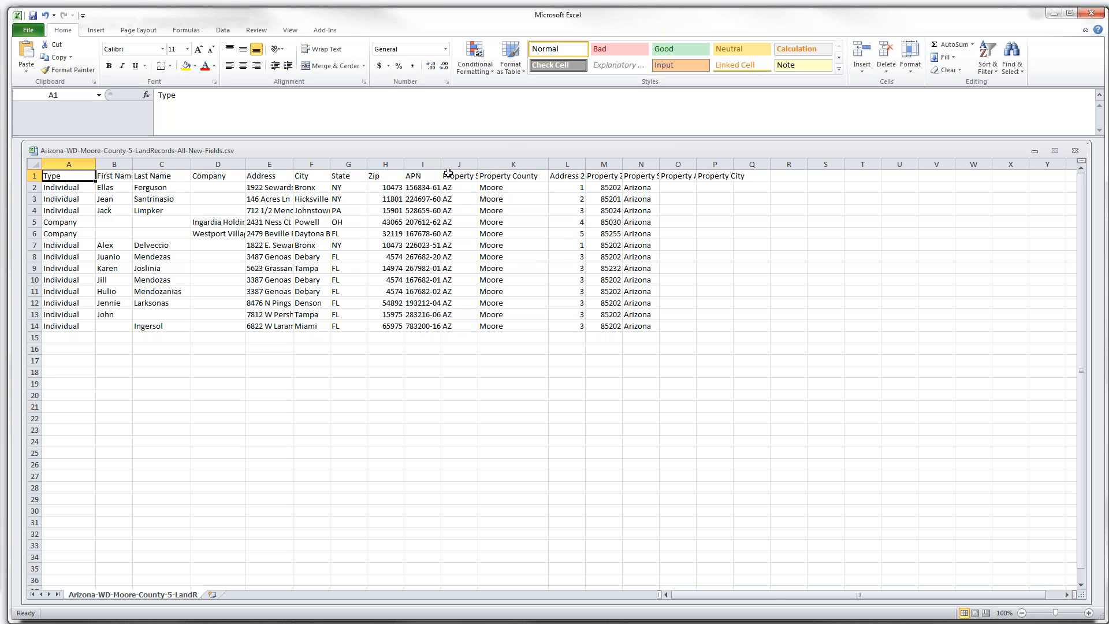
pyautogui.moveTo(442, 164); pyautogui.dragTo(453, 163)
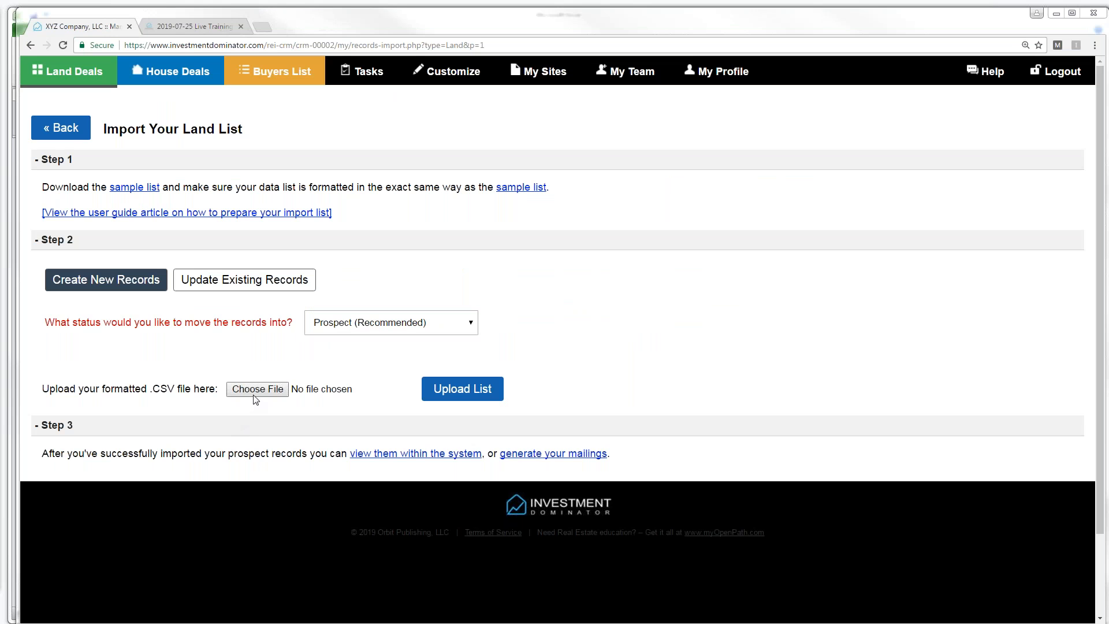
# - Choose Arizona-WD-Moore-County-5-LandRecords-All-New-Fields.csv as the land list file to upload
pyautogui.moveTo(0, 241); pyautogui.dragTo(462, 83)
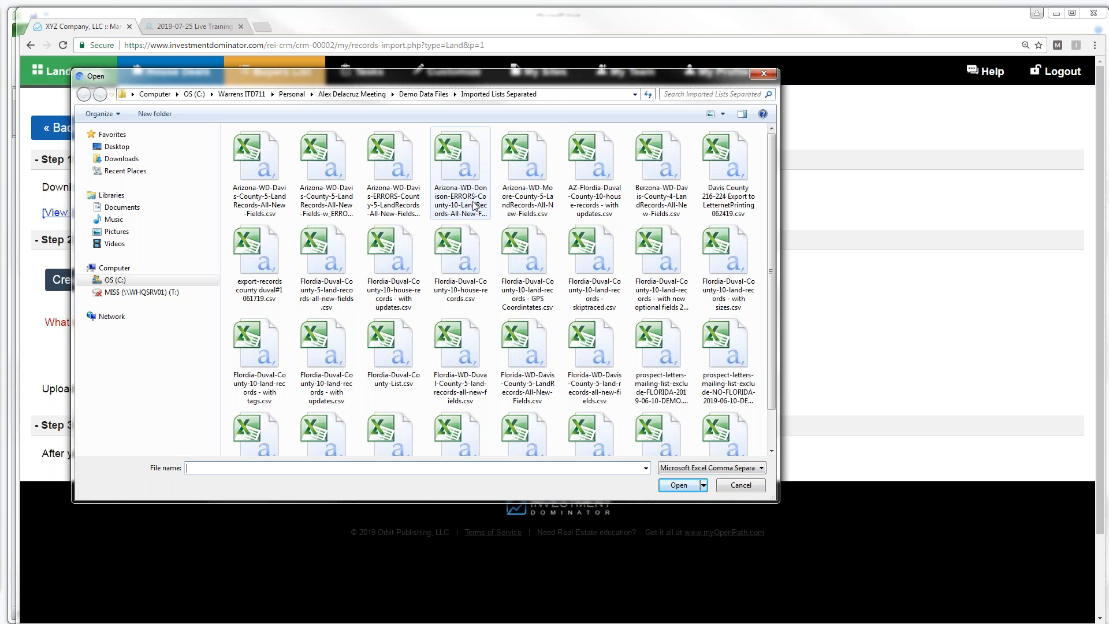
pyautogui.doubleClick(524, 202)
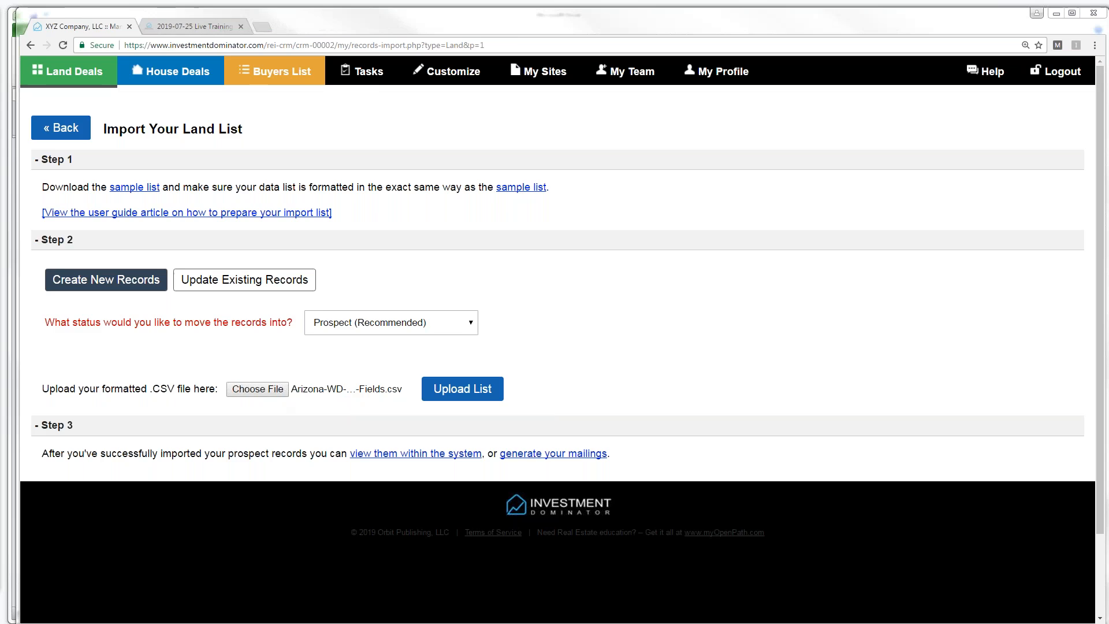
pyautogui.hotkey('alt', 'Tab')
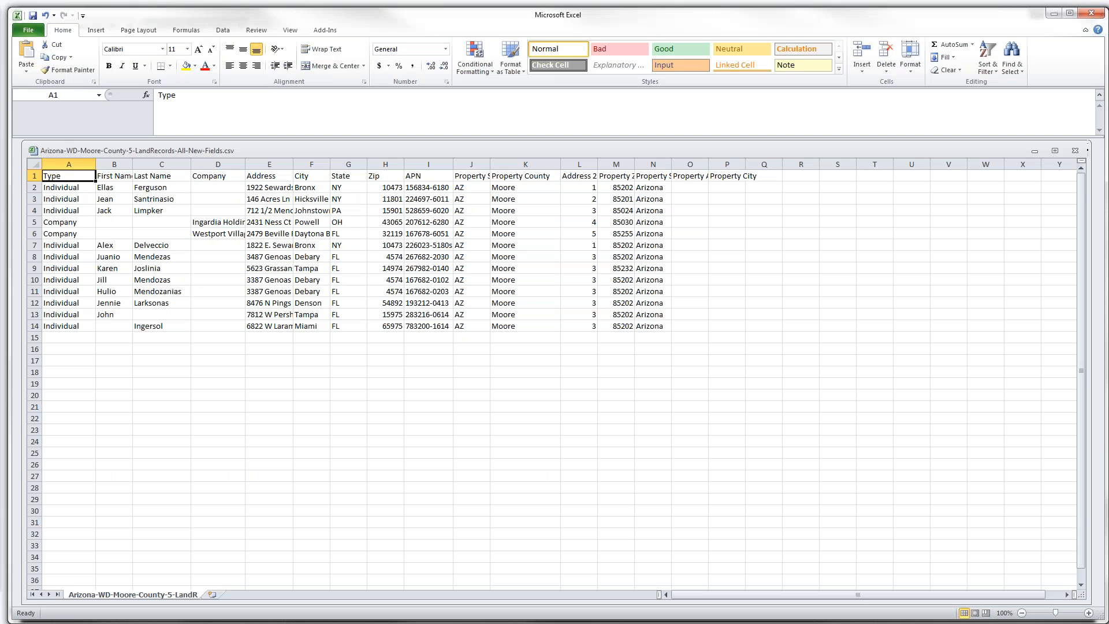
# - Confirm Save As keeps the CSV comma-delimited format, cancel, then close Excel without saving
pyautogui.click(29, 32)
pyautogui.click(48, 65)
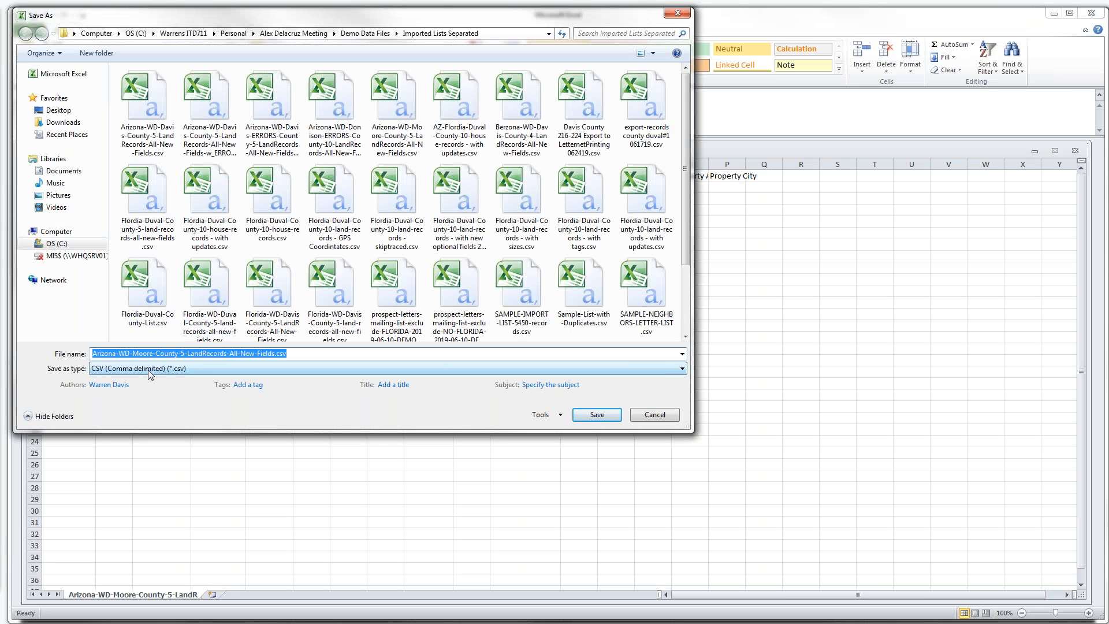
pyautogui.click(683, 370)
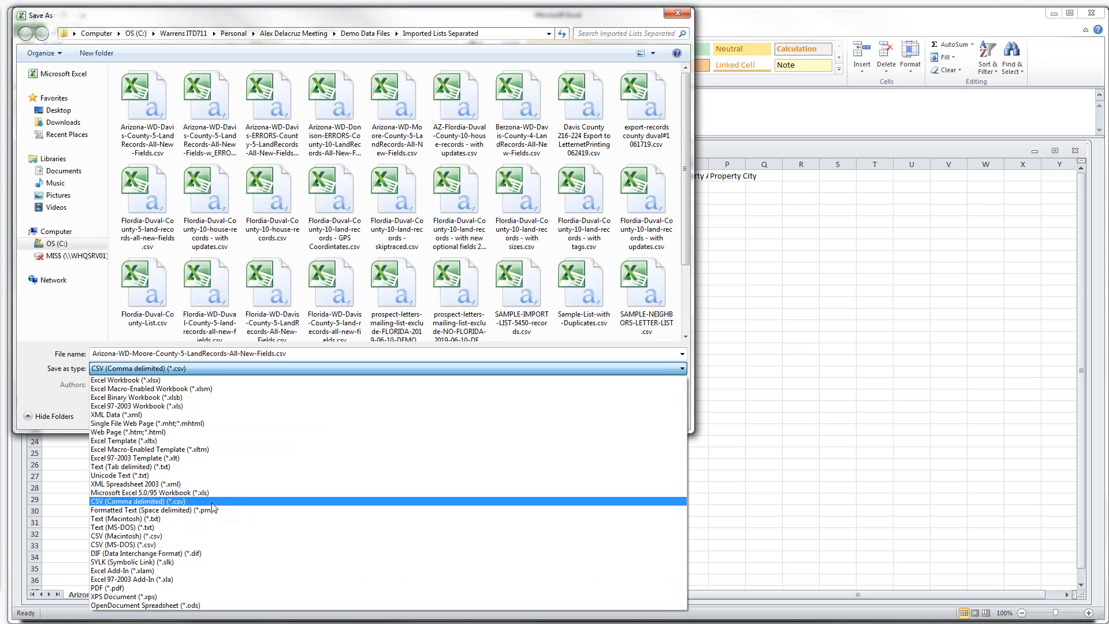
pyautogui.click(635, 354)
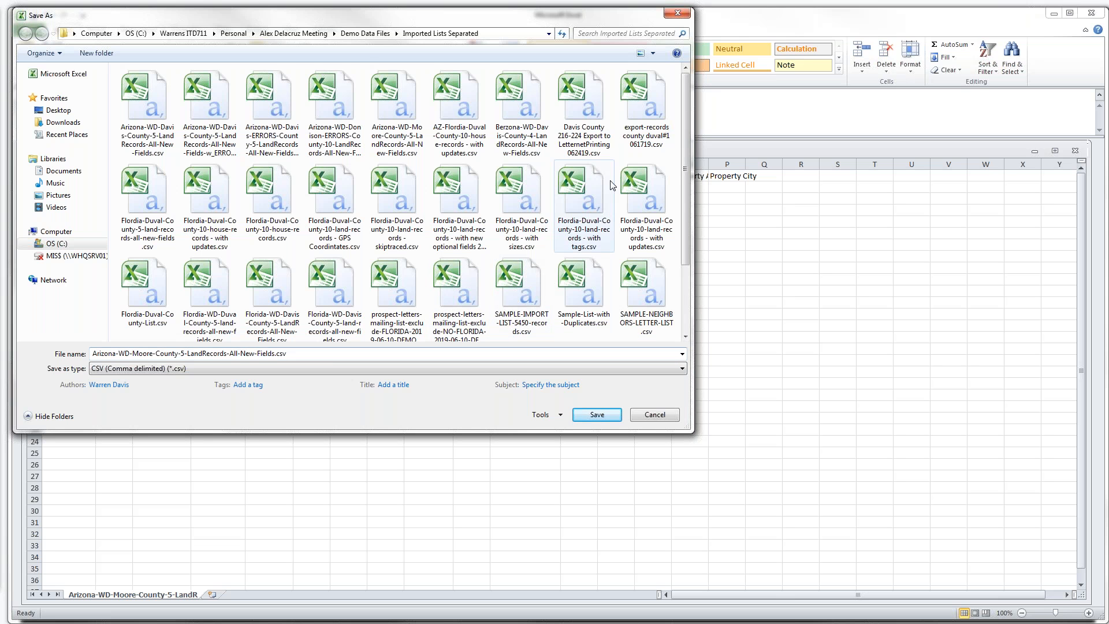
pyautogui.click(677, 14)
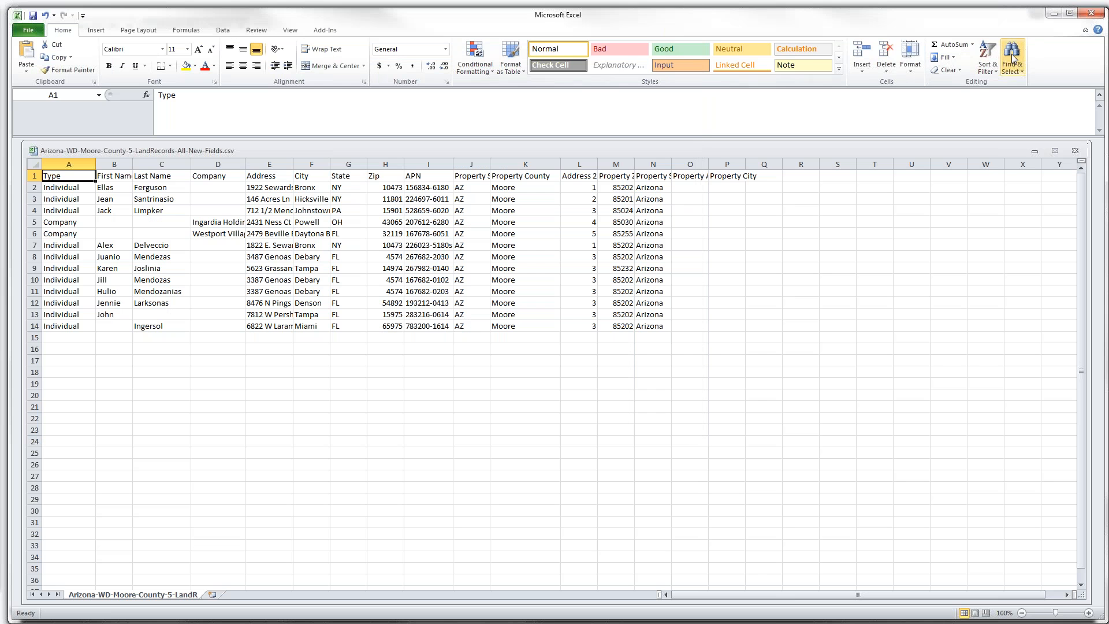
pyautogui.click(1091, 13)
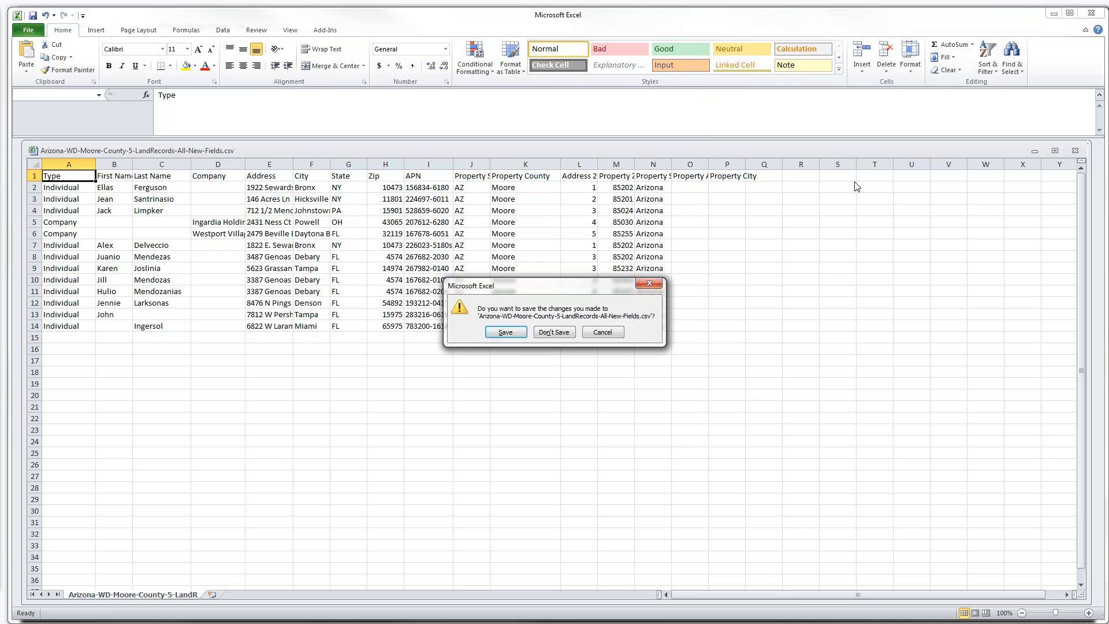
pyautogui.click(543, 334)
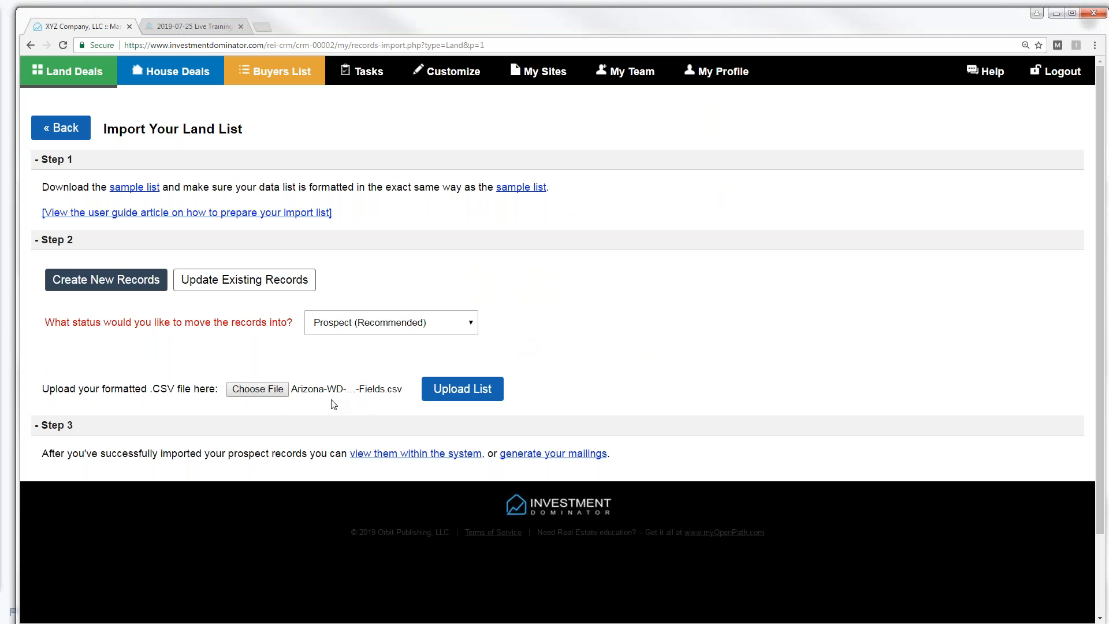
# - Upload the Moore County land list: 11 rows imported, rows 13 and 14 rejected for empty names
pyautogui.click(451, 394)
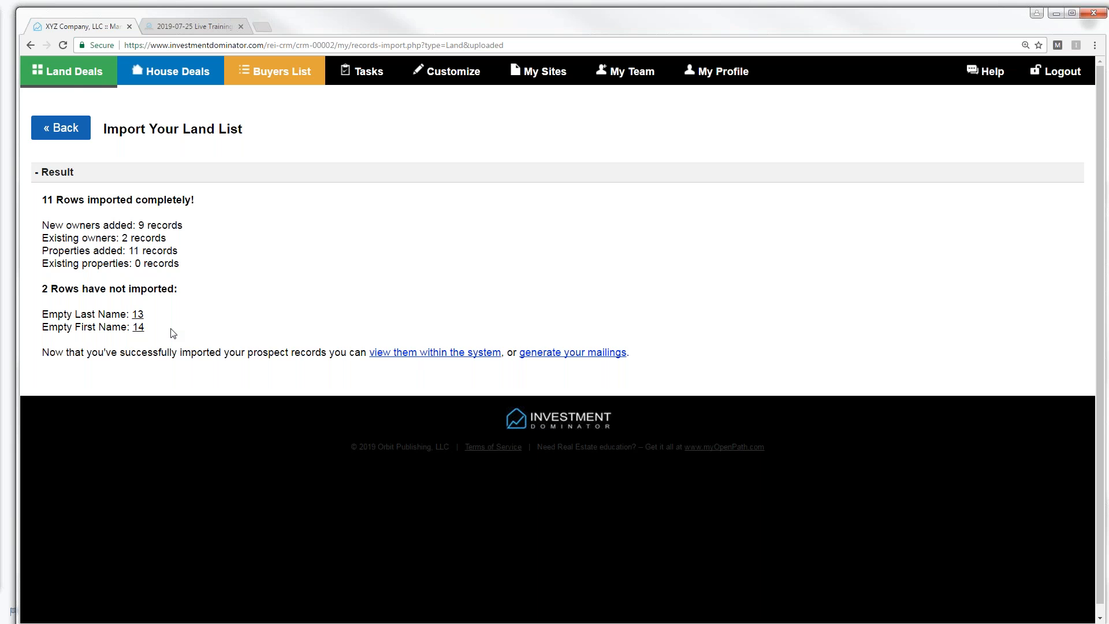
# - Show the My Land Deals list, scroll through the new Moore County records, then open Generate Land Documents
pyautogui.click(70, 76)
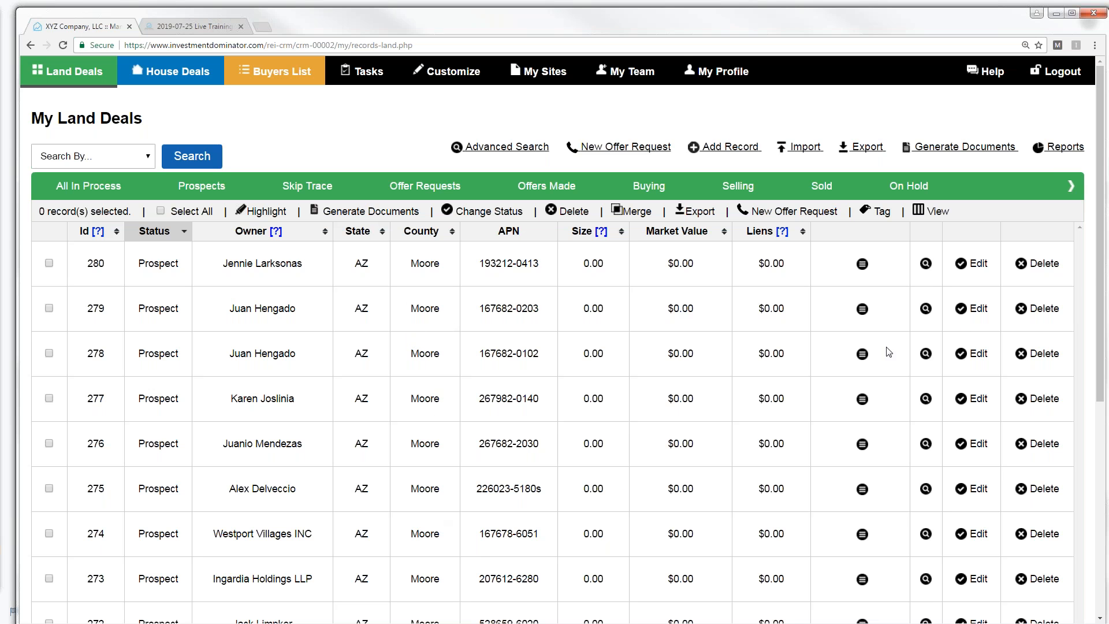
pyautogui.moveTo(1101, 263); pyautogui.dragTo(1085, 305)
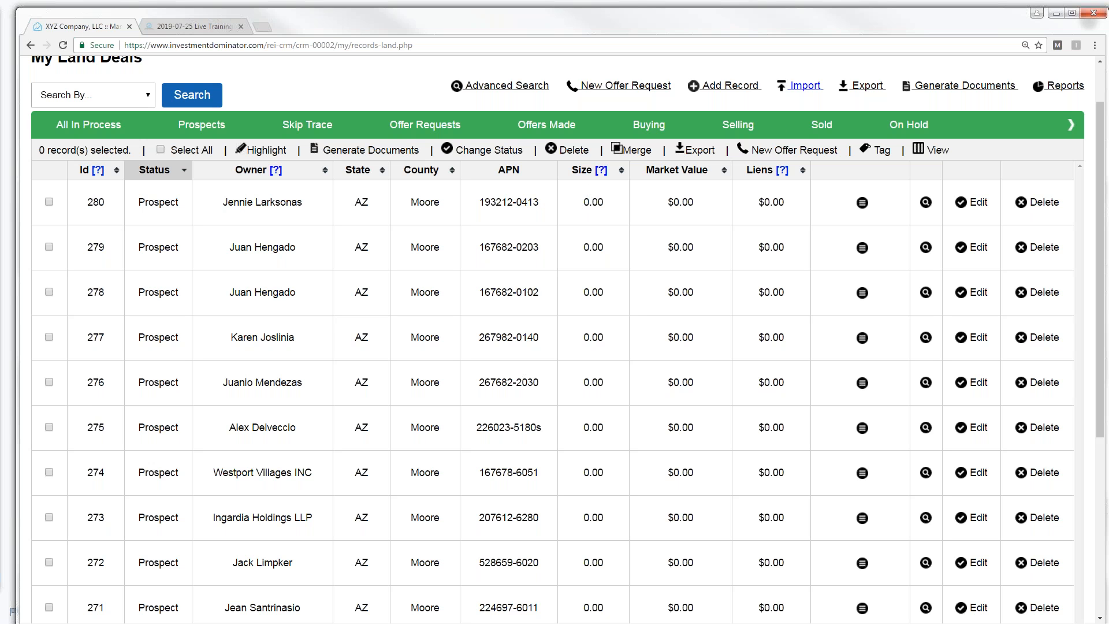
pyautogui.click(937, 87)
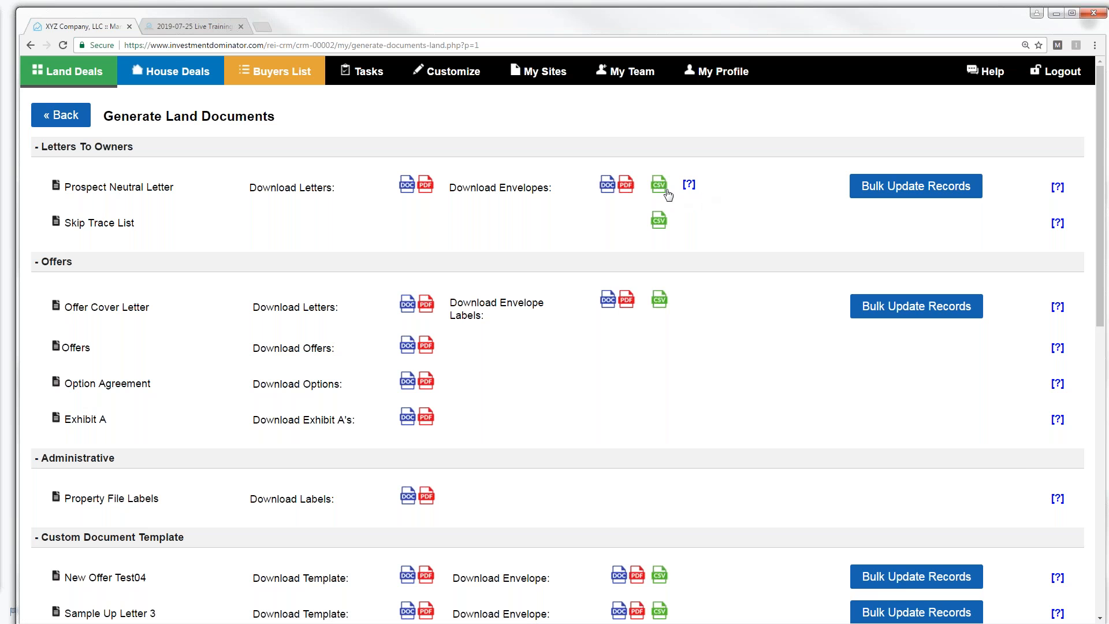
# - Download the Prospect Neutral Letter envelope CSV and show the downloaded file's options
pyautogui.click(658, 187)
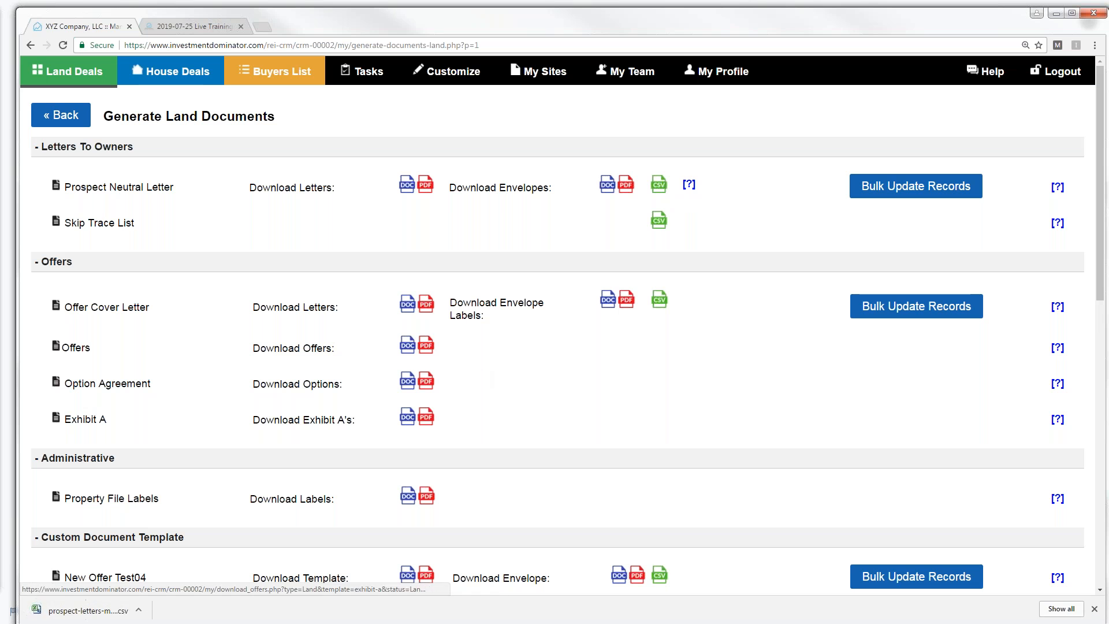
pyautogui.click(139, 610)
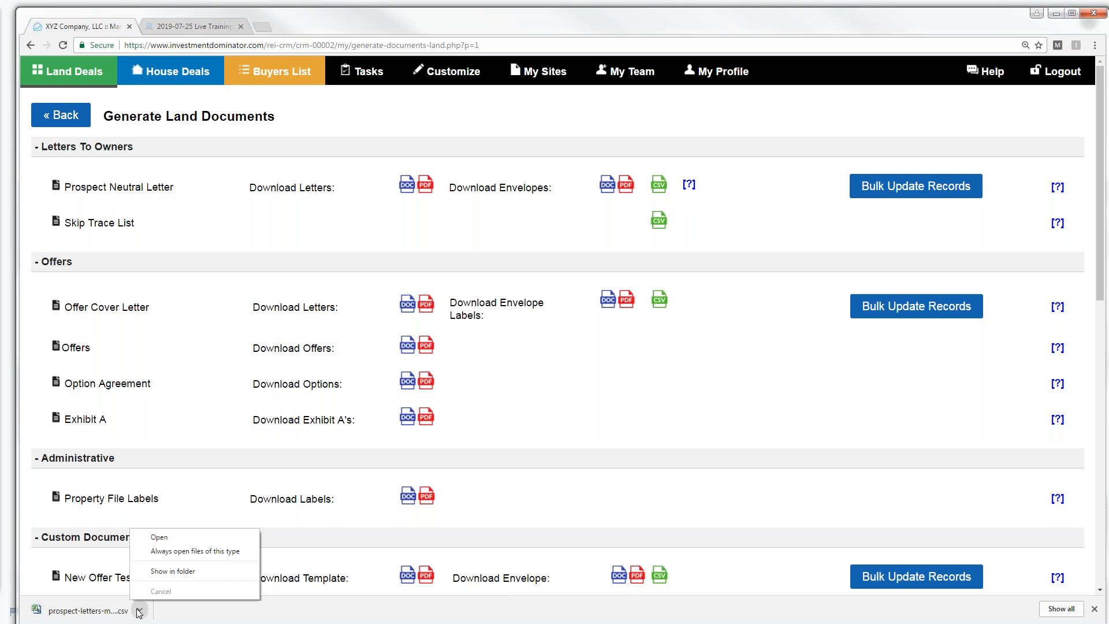
# - Open the prospect letters mailing list in Excel, widen columns I and J, scroll, and close without saving
pyautogui.click(157, 538)
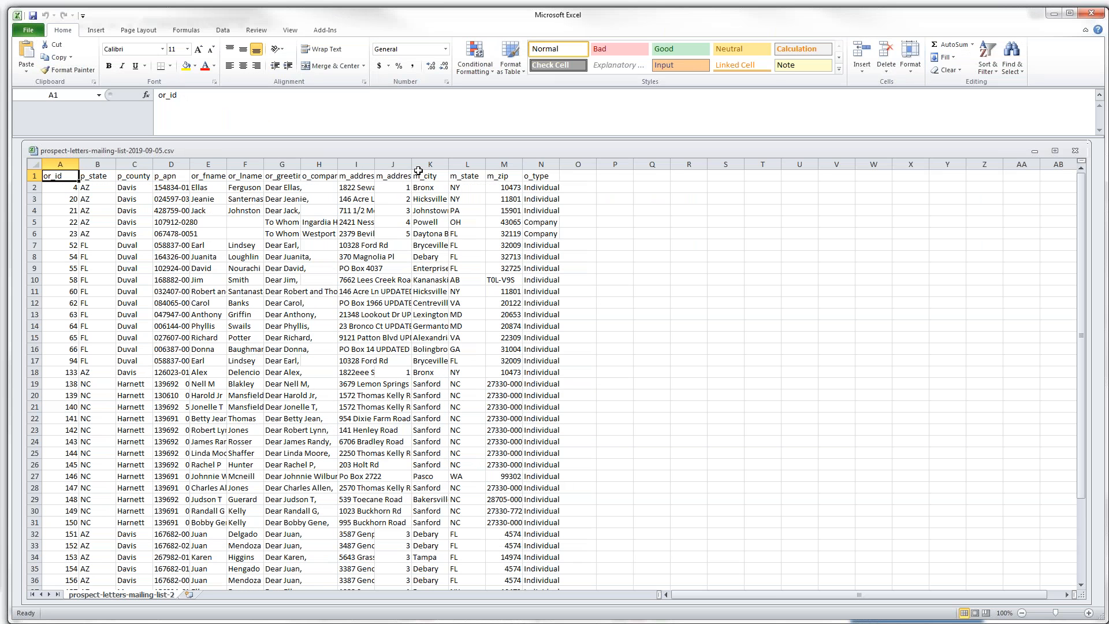
pyautogui.moveTo(412, 164)
pyautogui.mouseDown()
pyautogui.moveTo(433, 164)
pyautogui.moveTo(377, 163)
pyautogui.moveTo(407, 164)
pyautogui.mouseUp()
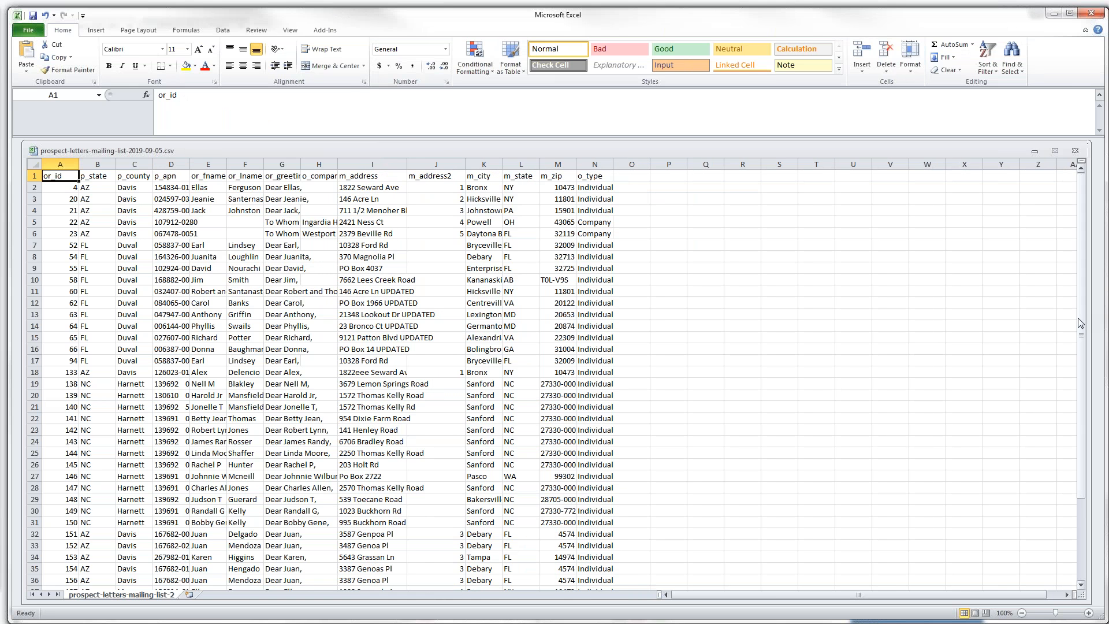
pyautogui.moveTo(1085, 332); pyautogui.dragTo(1084, 417)
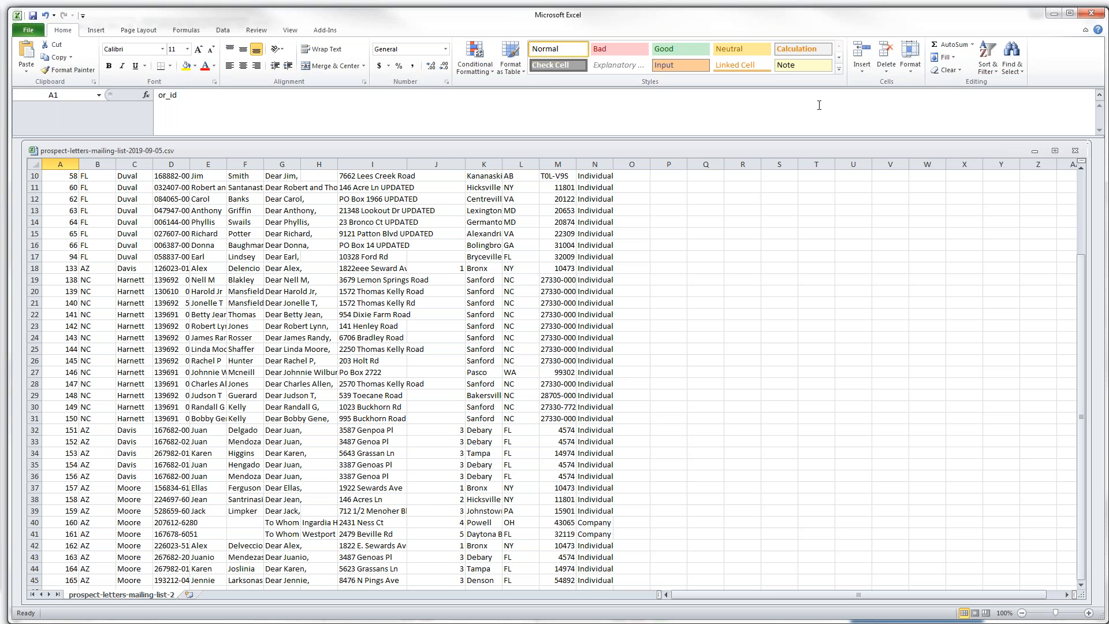
pyautogui.click(1087, 15)
pyautogui.click(561, 334)
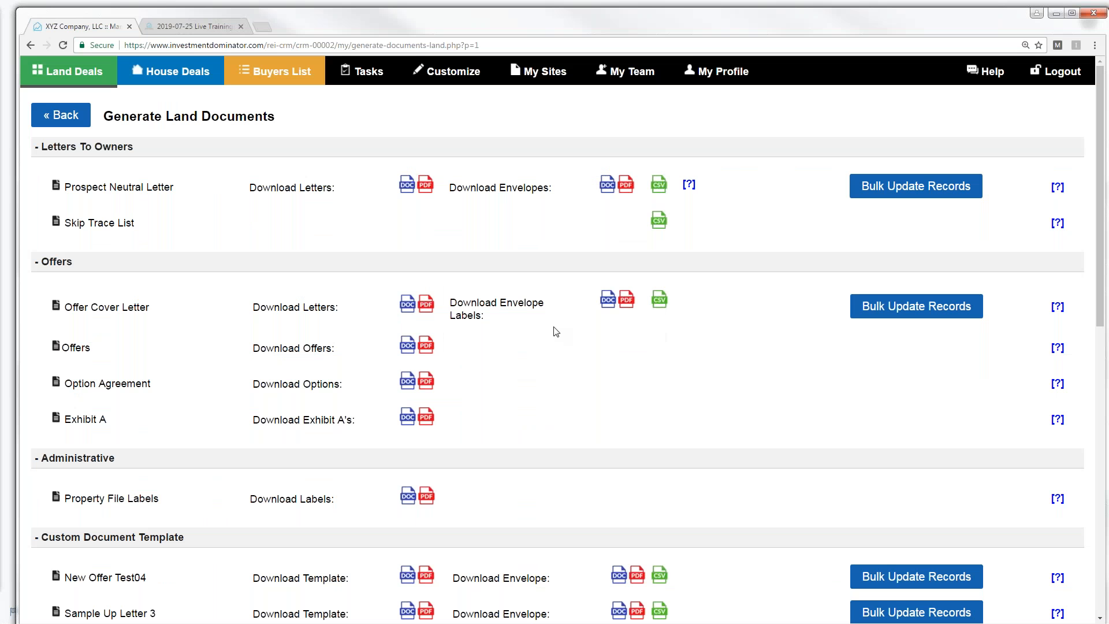
pyautogui.click(77, 79)
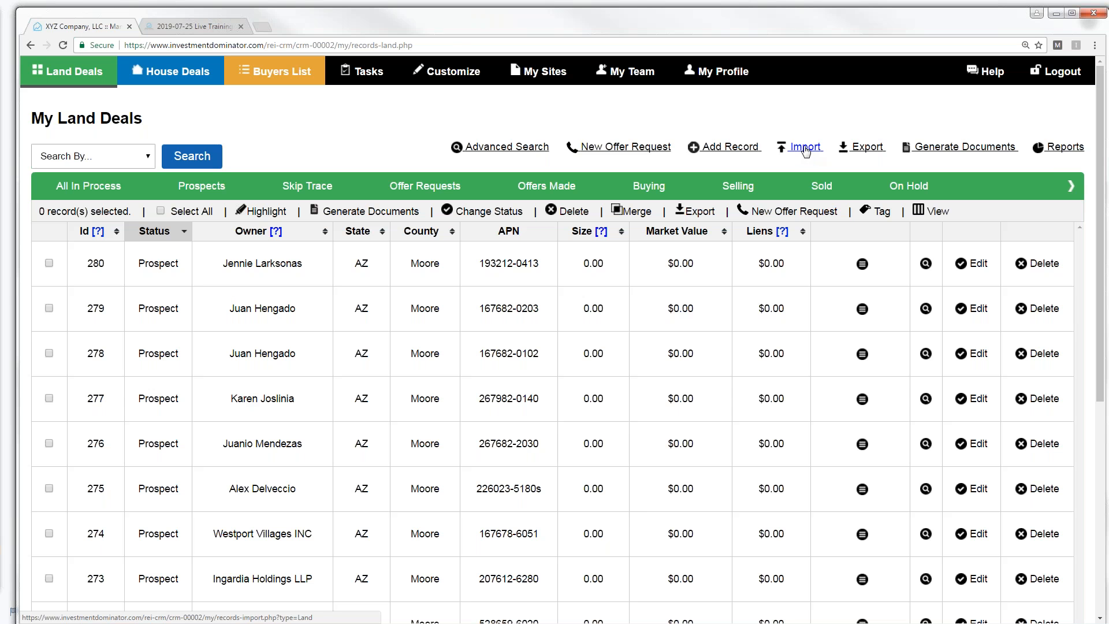
pyautogui.click(937, 149)
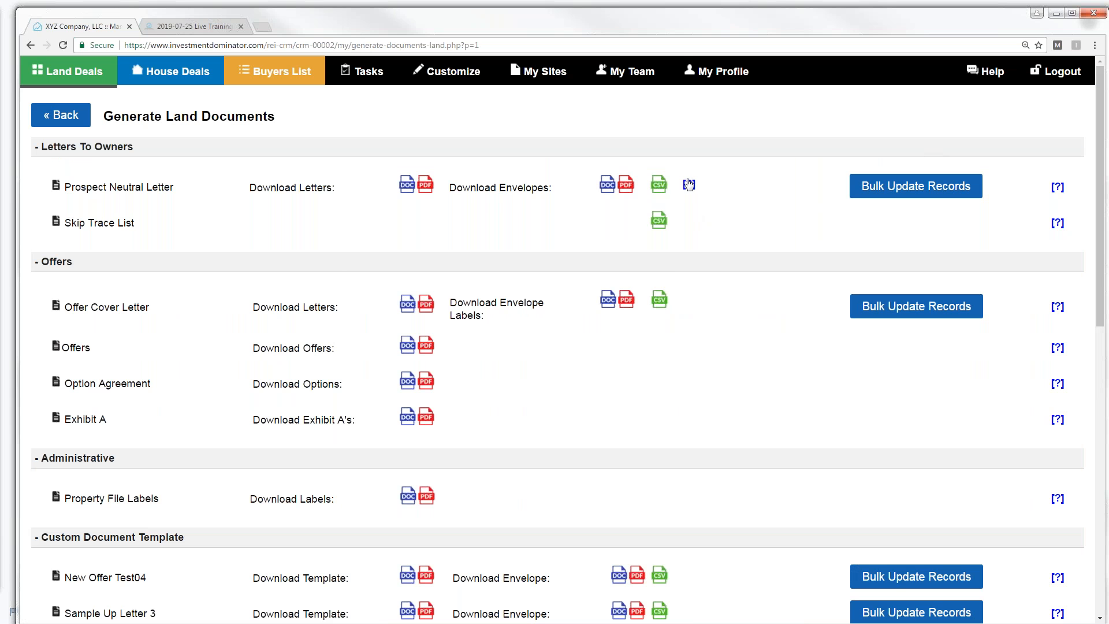
# - Preview bulk-moving 61 Prospect records to Mailed Letter 1, then return to Generate Land Documents
pyautogui.moveTo(664, 185)
pyautogui.click(912, 194)
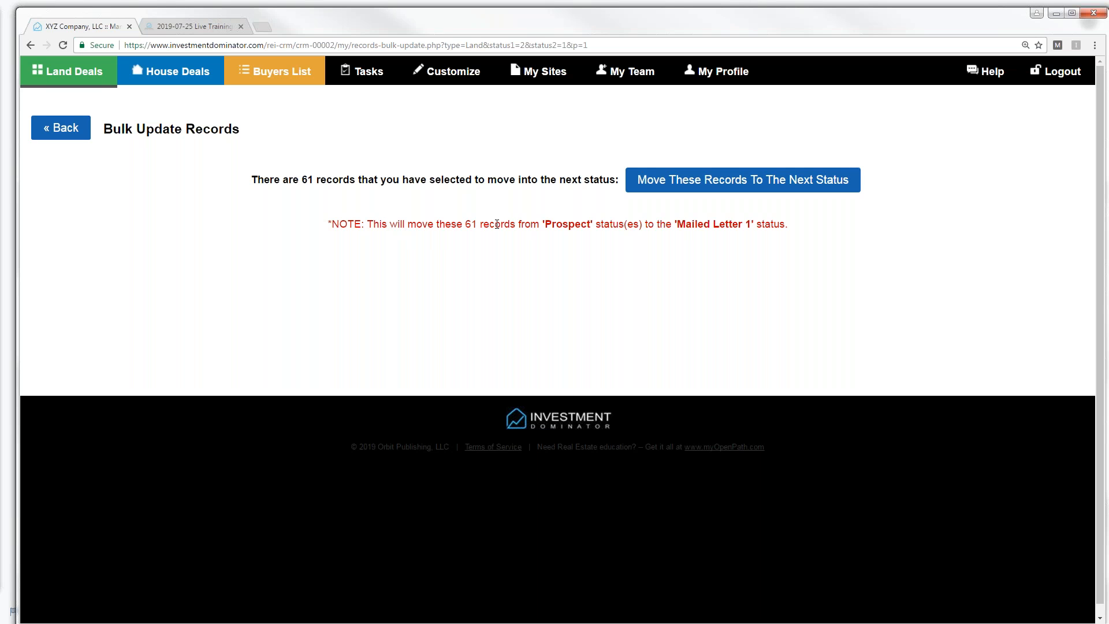
pyautogui.moveTo(546, 221); pyautogui.dragTo(592, 221)
pyautogui.moveTo(680, 224); pyautogui.dragTo(754, 224)
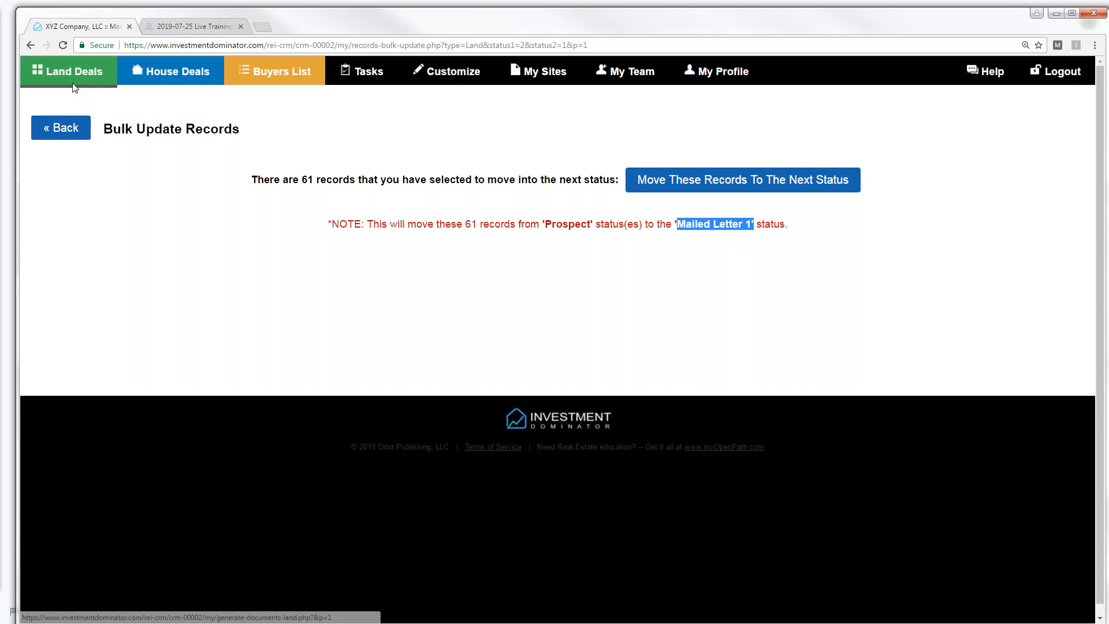
pyautogui.click(72, 133)
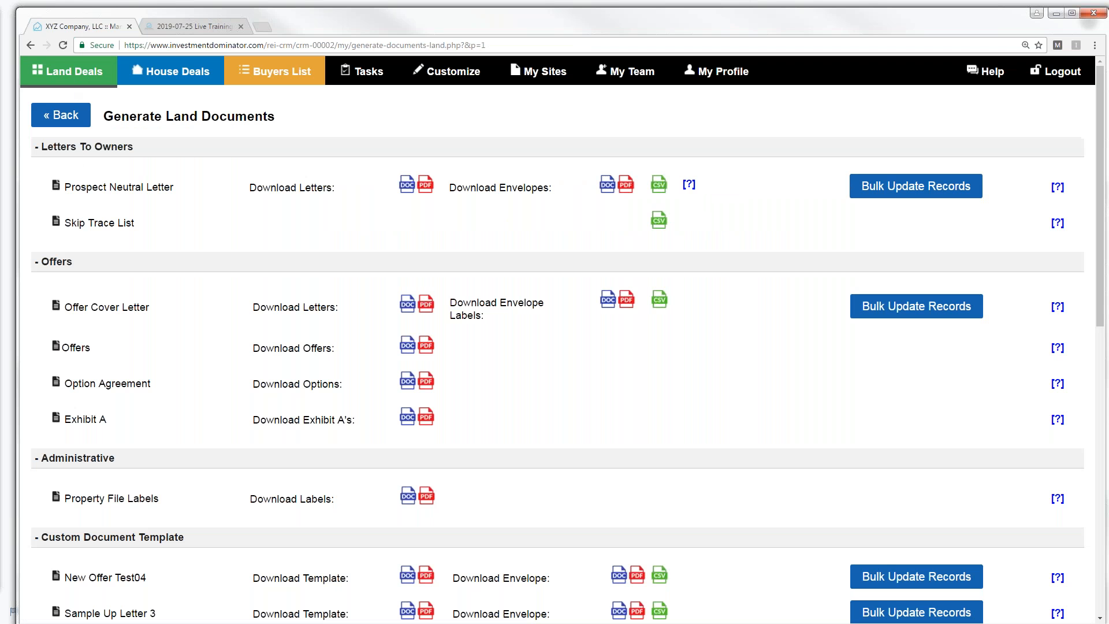
# - Open My Land Deals and page forward to page 8, showing the Mailed Letter 1 records
pyautogui.click(60, 77)
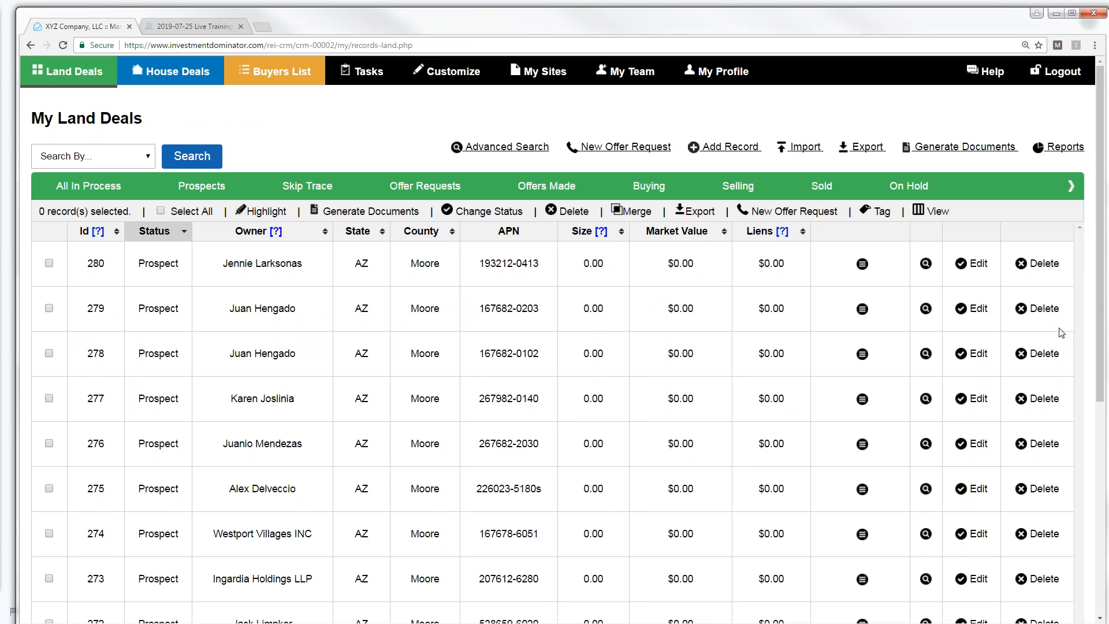
pyautogui.scroll(-5, 1096, 310)
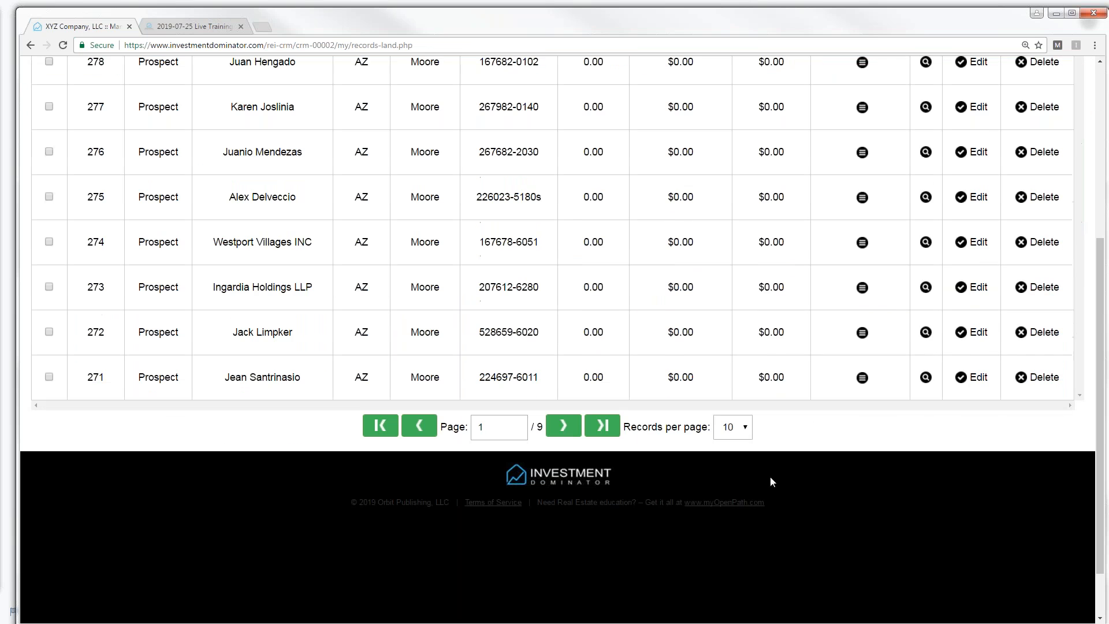
pyautogui.click(565, 426)
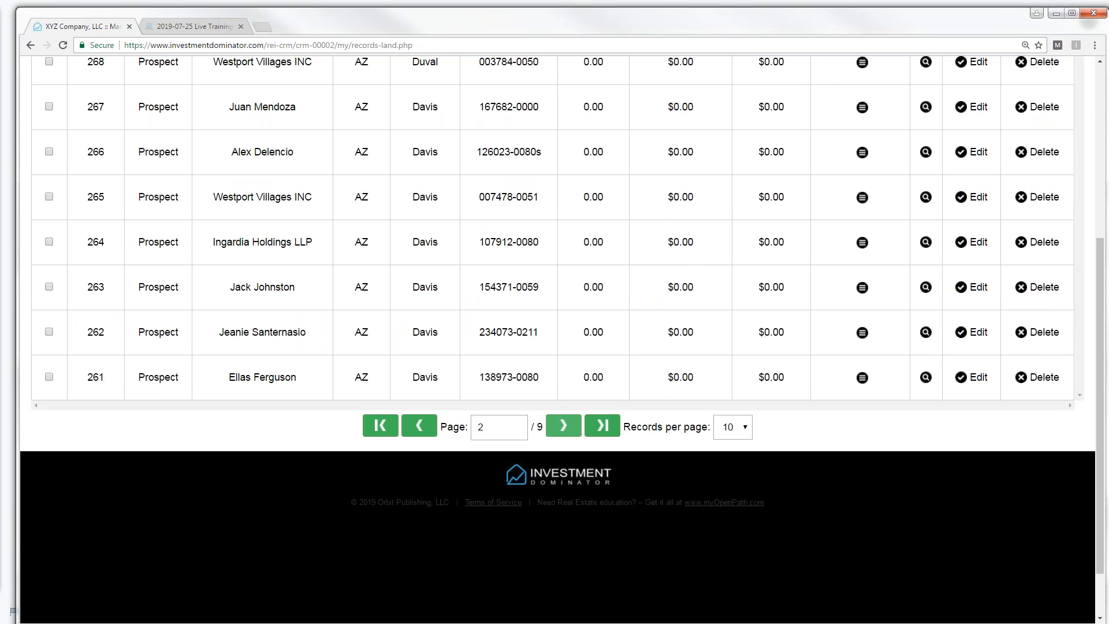
pyautogui.click(563, 426)
pyautogui.click(563, 426)
pyautogui.click(564, 426)
pyautogui.click(563, 425)
pyautogui.click(563, 425)
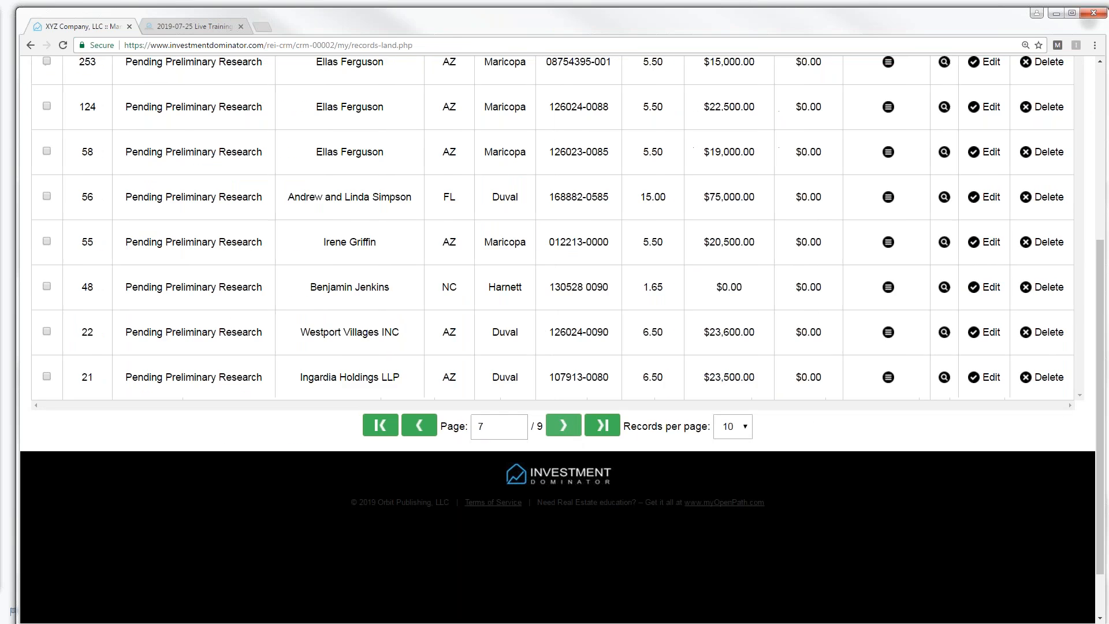
pyautogui.click(563, 426)
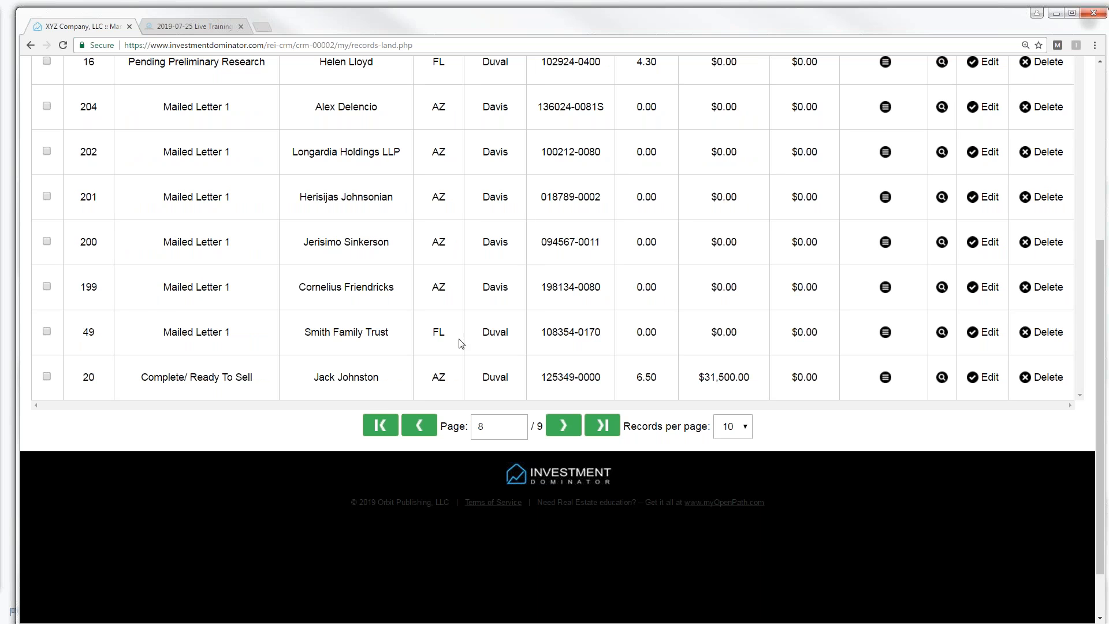
pyautogui.scroll(5, 1102, 341)
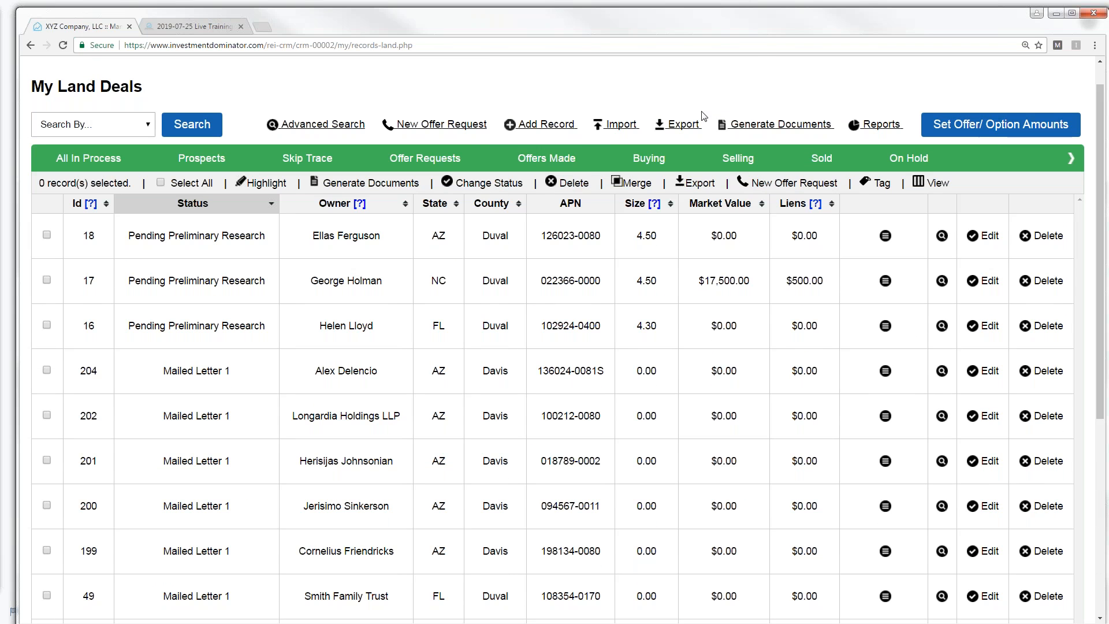
# - Open Generate Land Documents from the link above the My Land Deals table
pyautogui.click(764, 124)
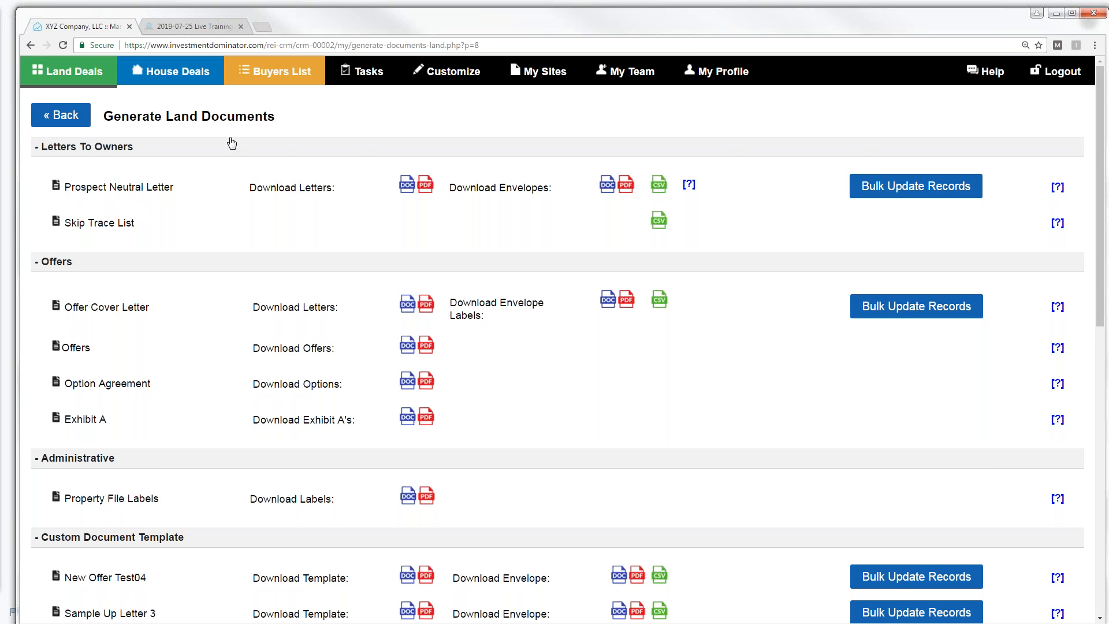
# - Return to the My Land Deals list via the Land Deals tab
pyautogui.click(79, 79)
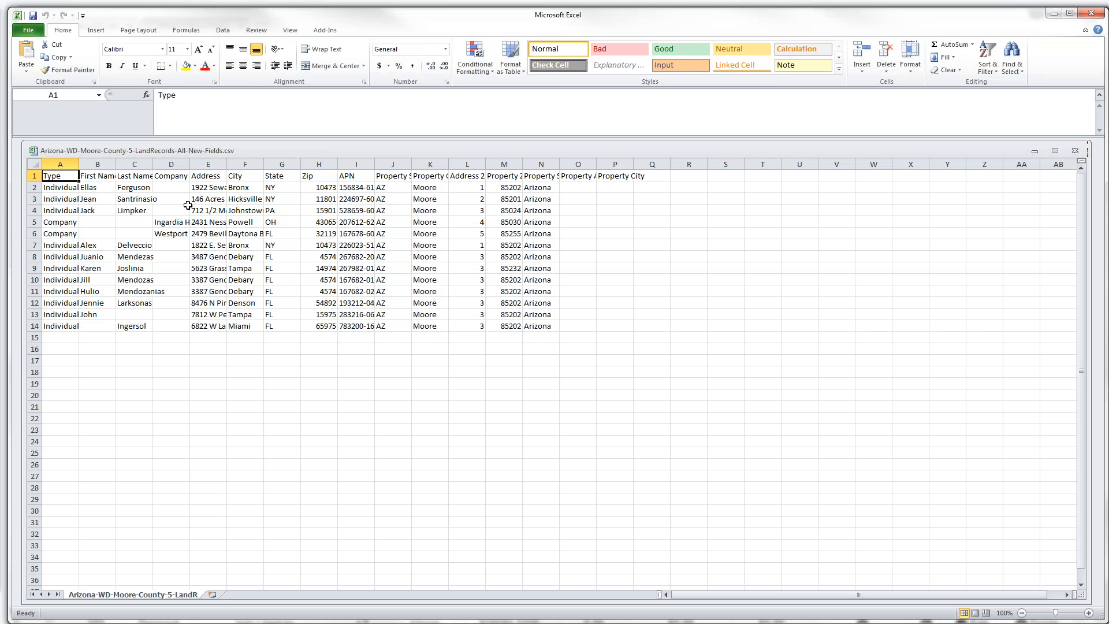
# - Widen columns A–C and inspect the nameless rows 13 and 14
pyautogui.moveTo(153, 164); pyautogui.dragTo(226, 165)
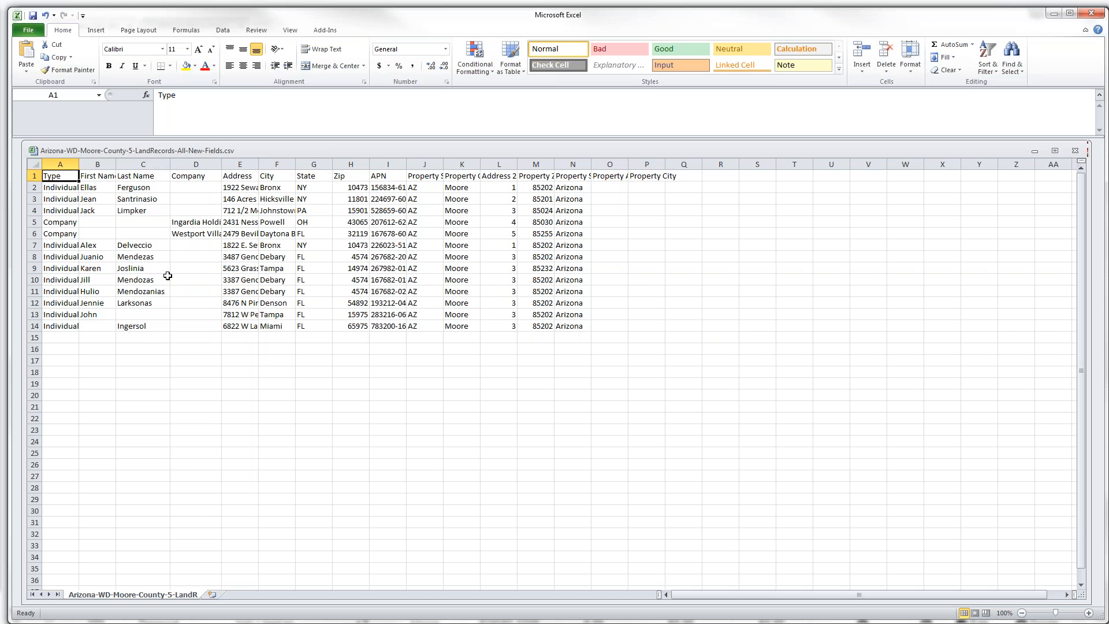
pyautogui.moveTo(79, 165); pyautogui.dragTo(92, 165)
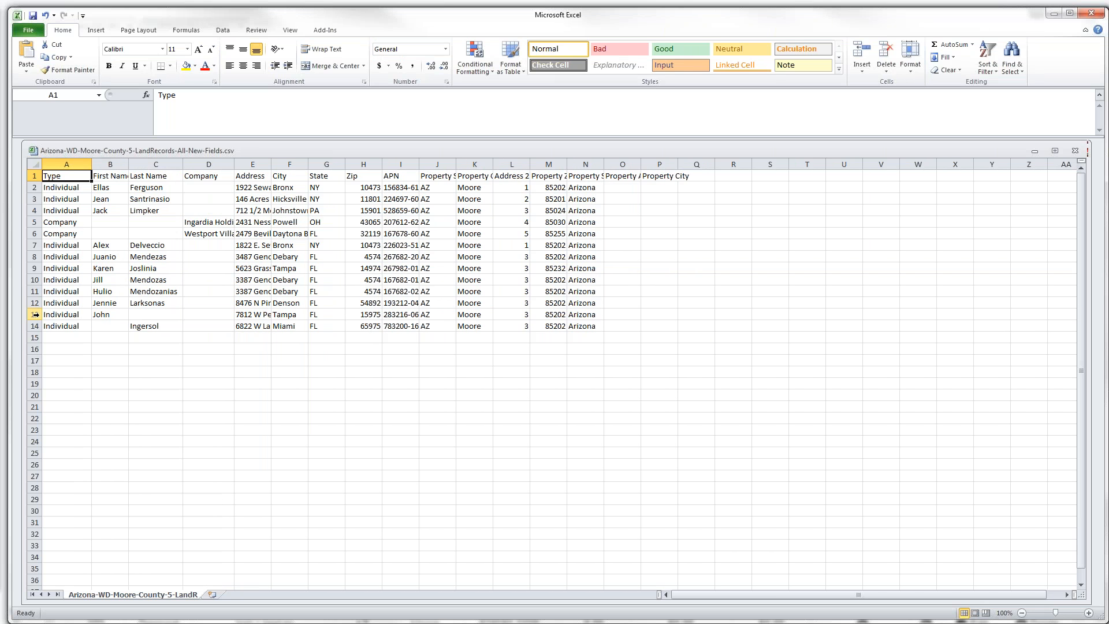
pyautogui.click(35, 315)
pyautogui.click(34, 326)
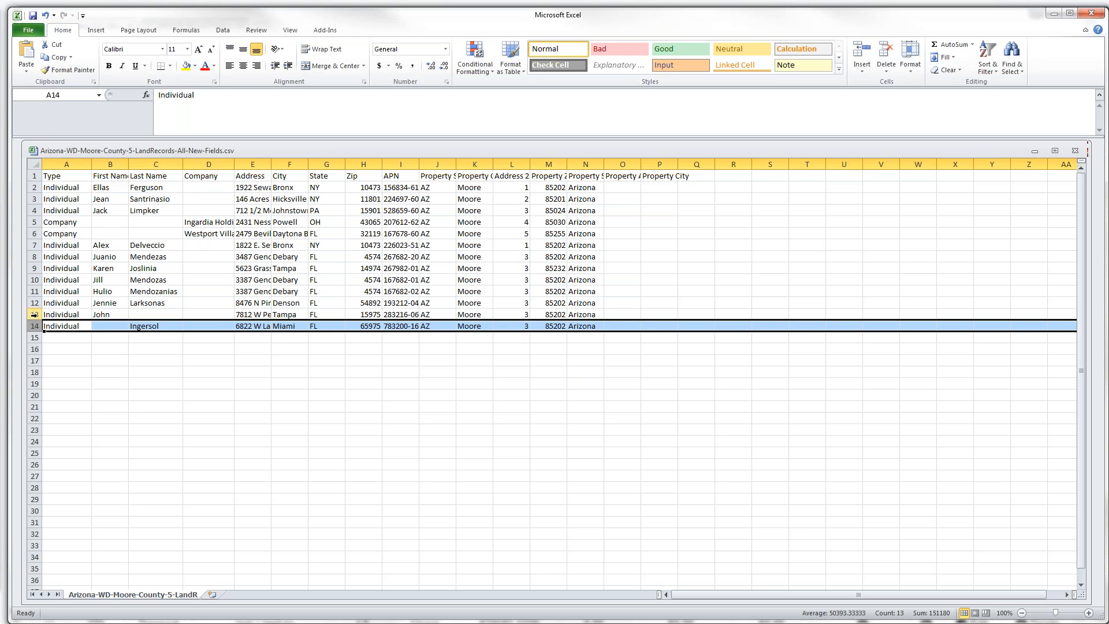
pyautogui.click(35, 315)
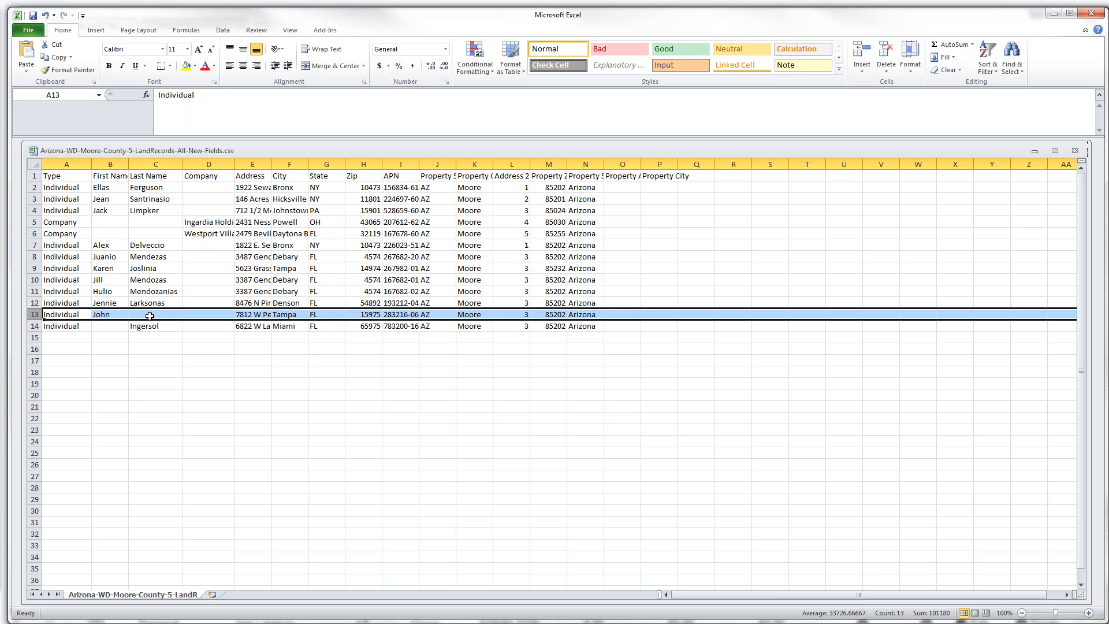
pyautogui.click(33, 326)
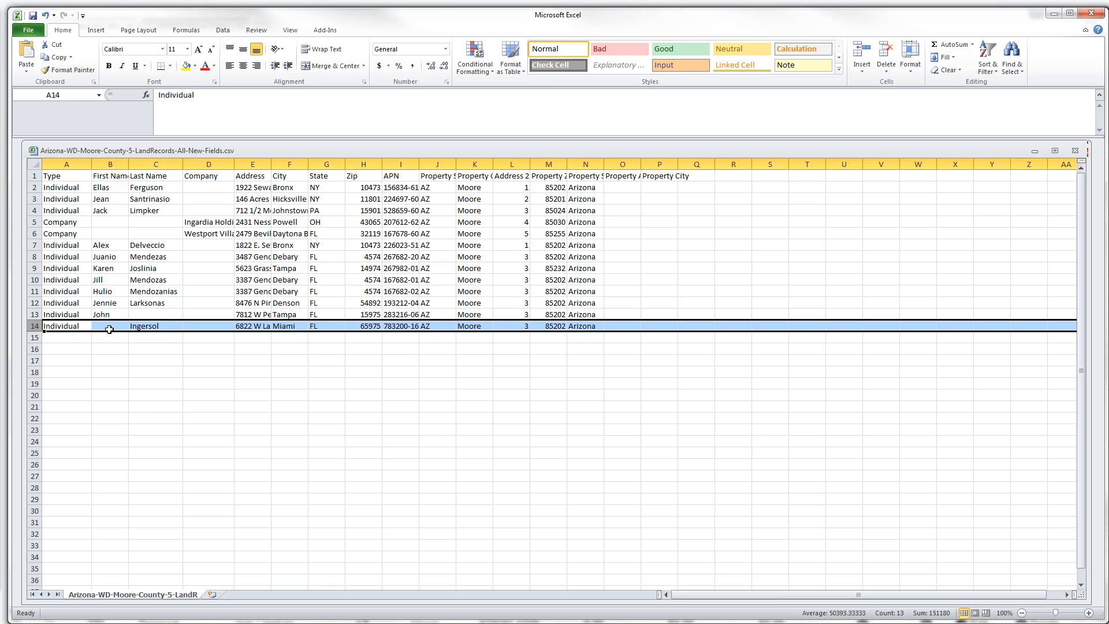
pyautogui.moveTo(129, 164); pyautogui.dragTo(139, 164)
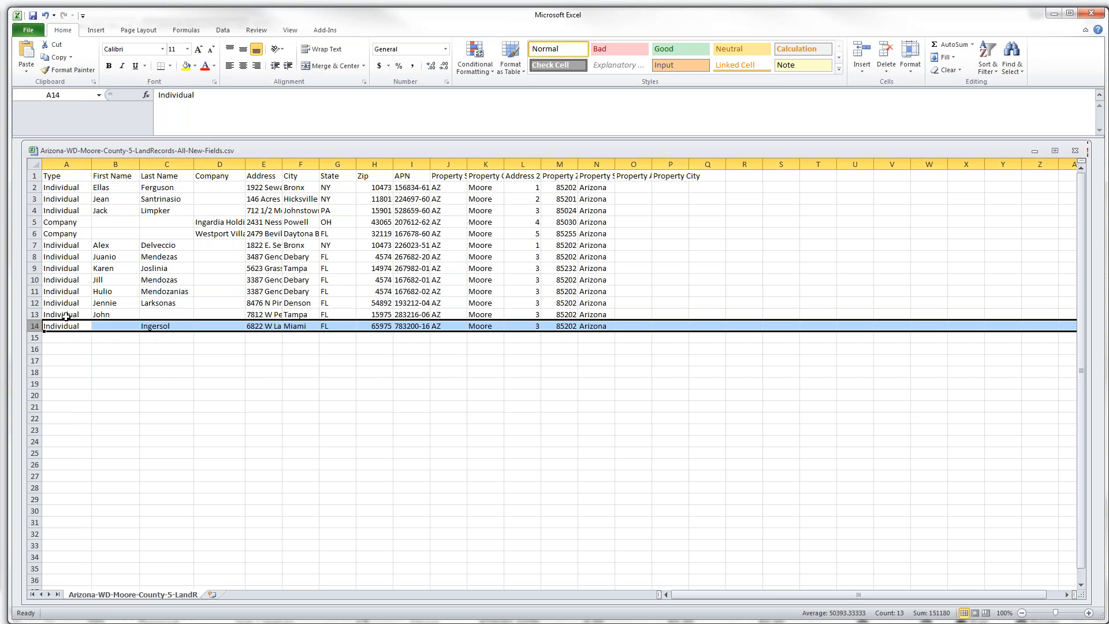
# - Fill in the missing owner last name in C13 and first name in B14
pyautogui.click(153, 315)
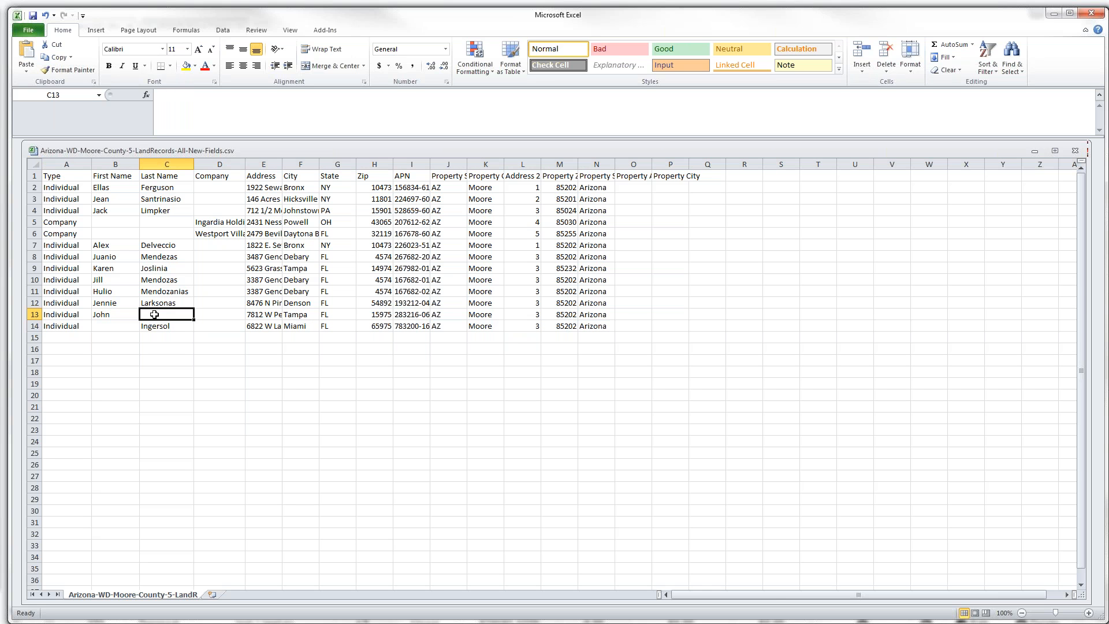
pyautogui.write('Hene')
pyautogui.write('erson')
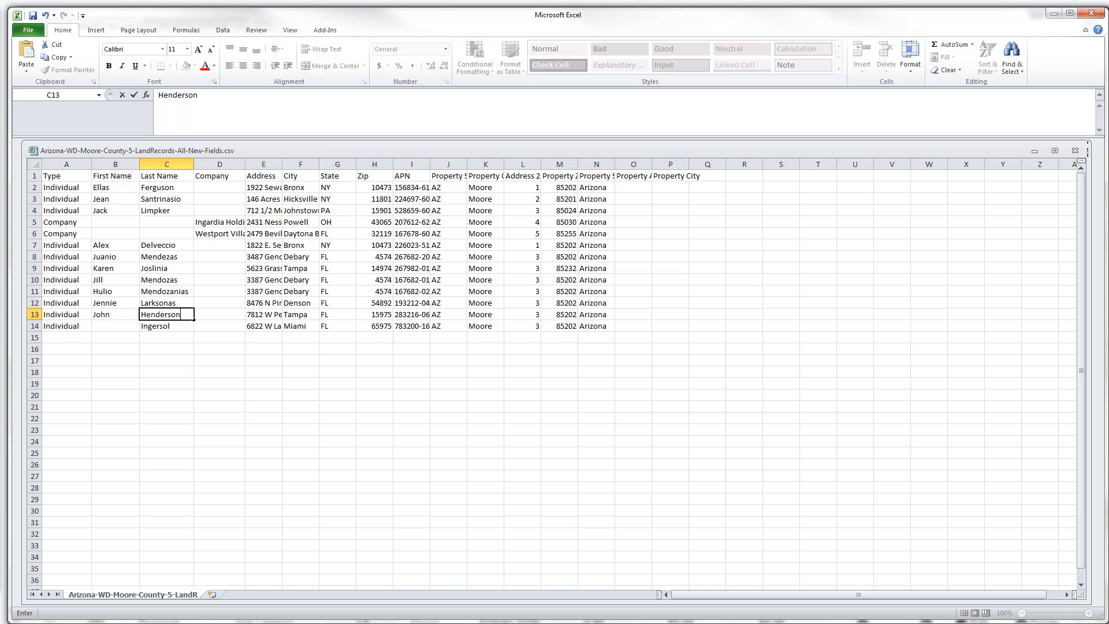
pyautogui.click(106, 326)
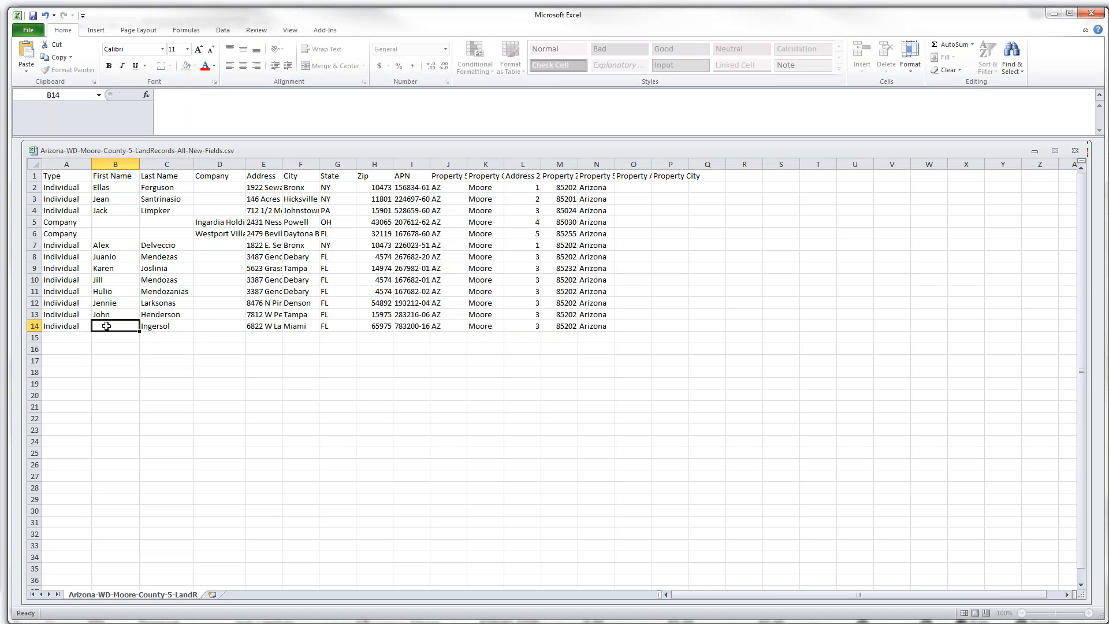
pyautogui.write('Maggie')
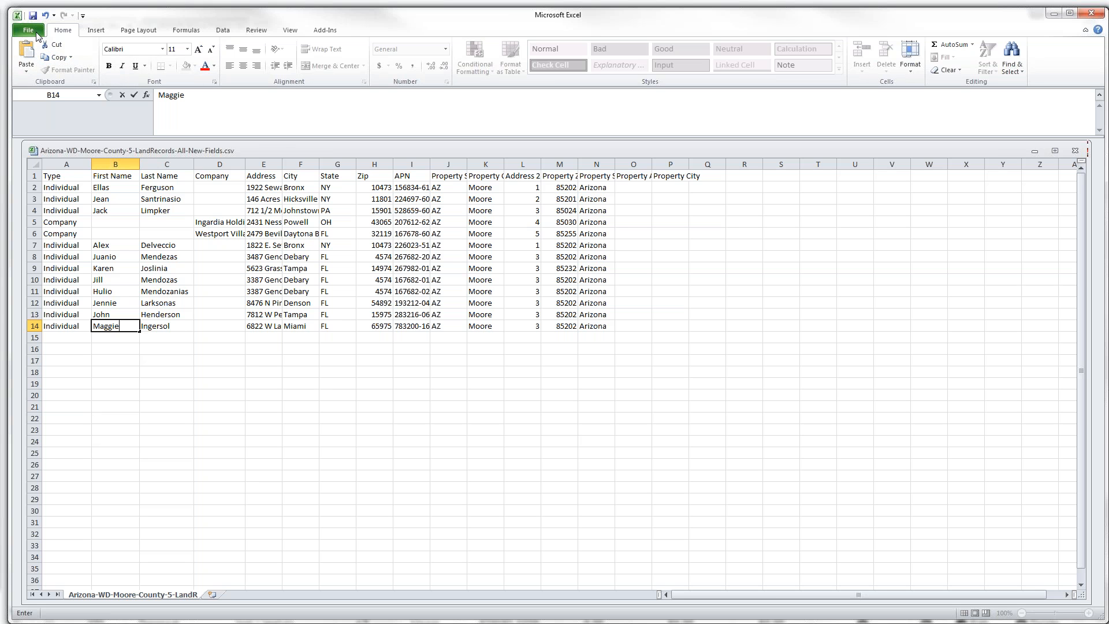
# - Save the spreadsheet, keeping CSV format
pyautogui.click(34, 35)
pyautogui.click(47, 49)
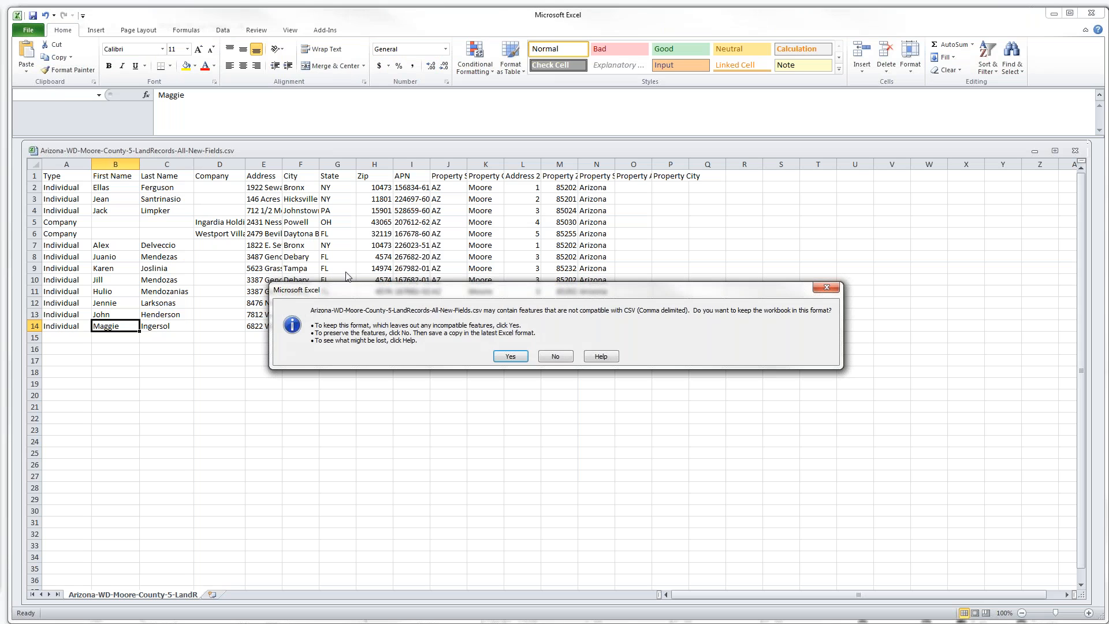
pyautogui.click(504, 354)
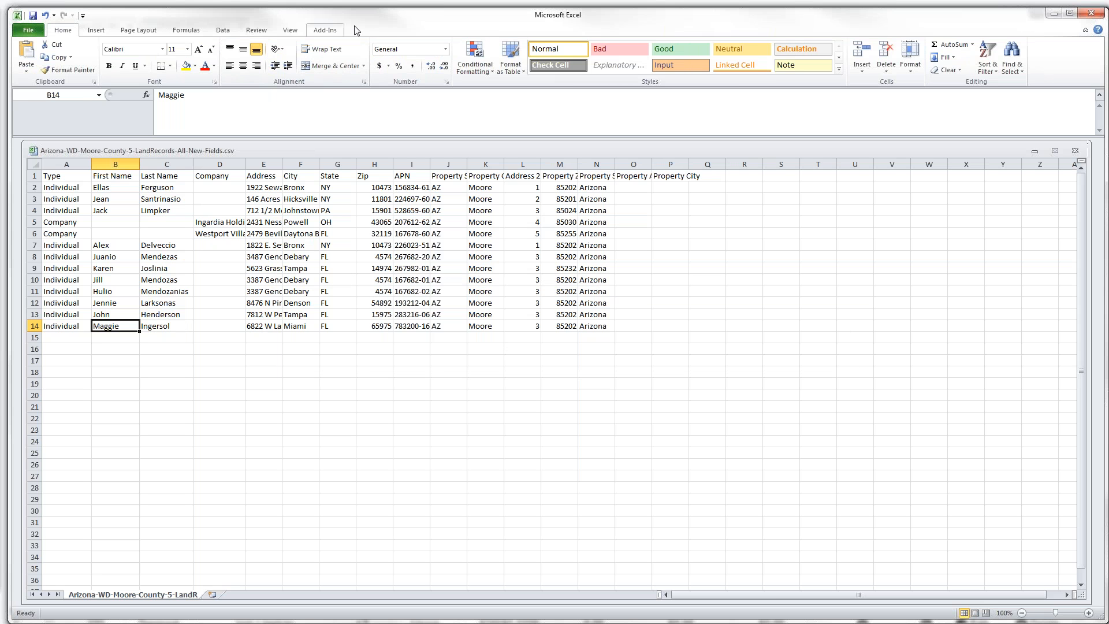
pyautogui.moveTo(377, 23); pyautogui.dragTo(409, 198)
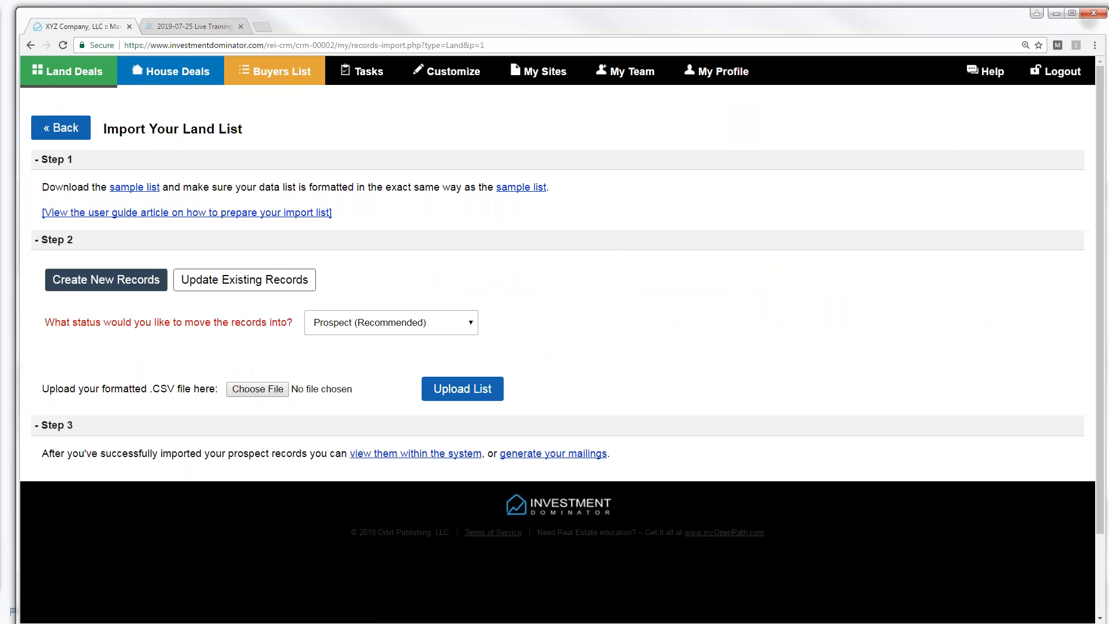
# - Pick the edited Arizona-WD-Moore CSV in the file picker for the land list import
pyautogui.click(257, 391)
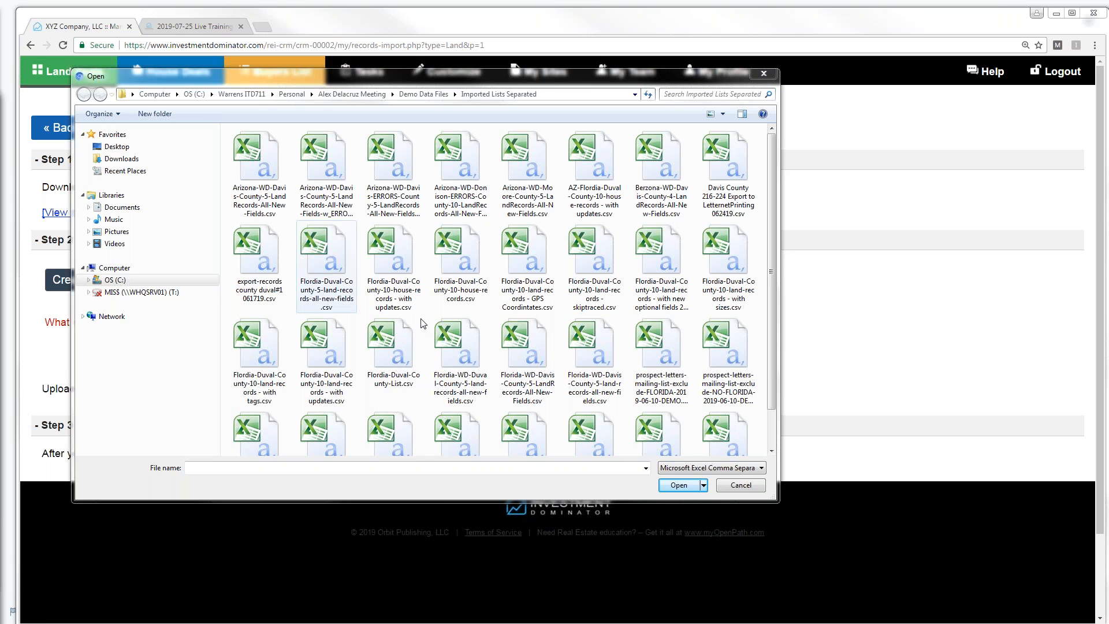
pyautogui.click(741, 487)
pyautogui.click(267, 391)
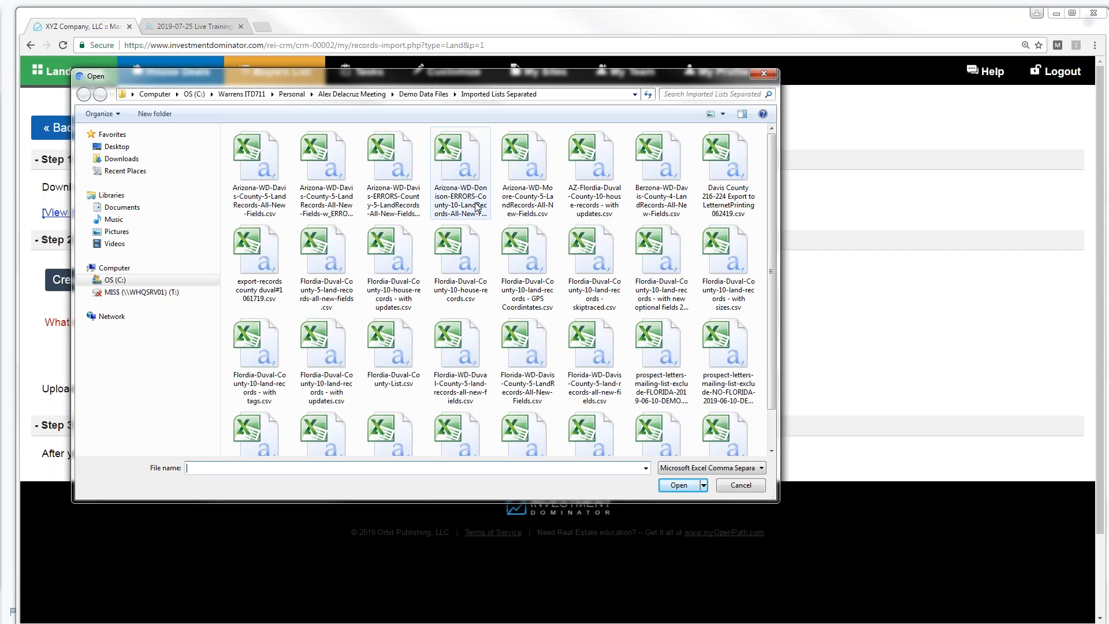
pyautogui.doubleClick(527, 196)
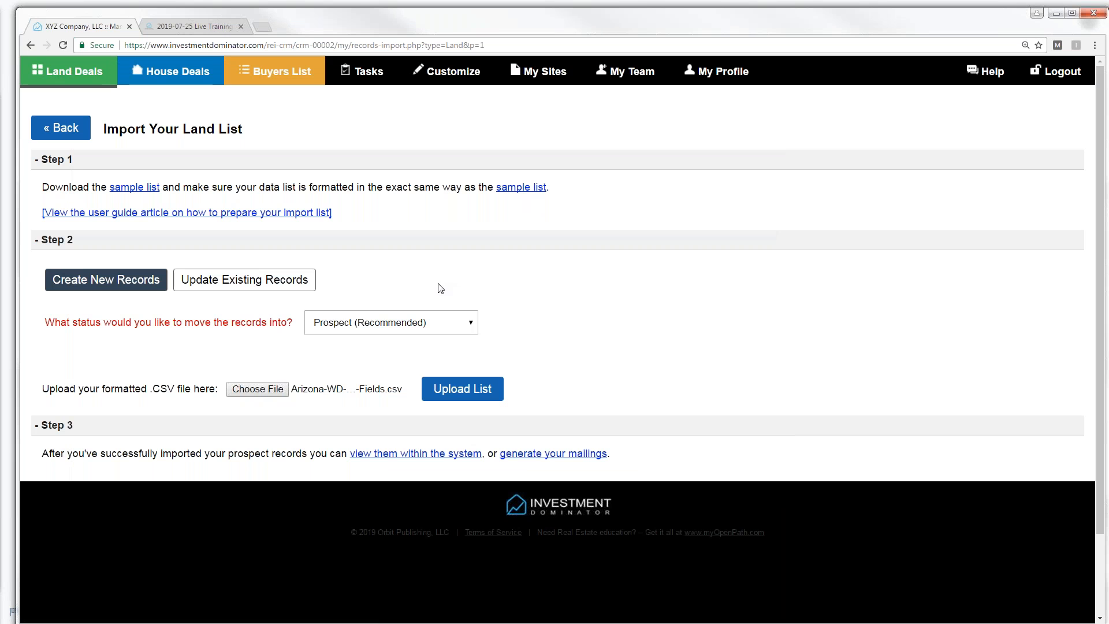
# - Upload the land list CSV as updates to existing records, keeping Prospect (Recommended) status
pyautogui.moveTo(222, 288)
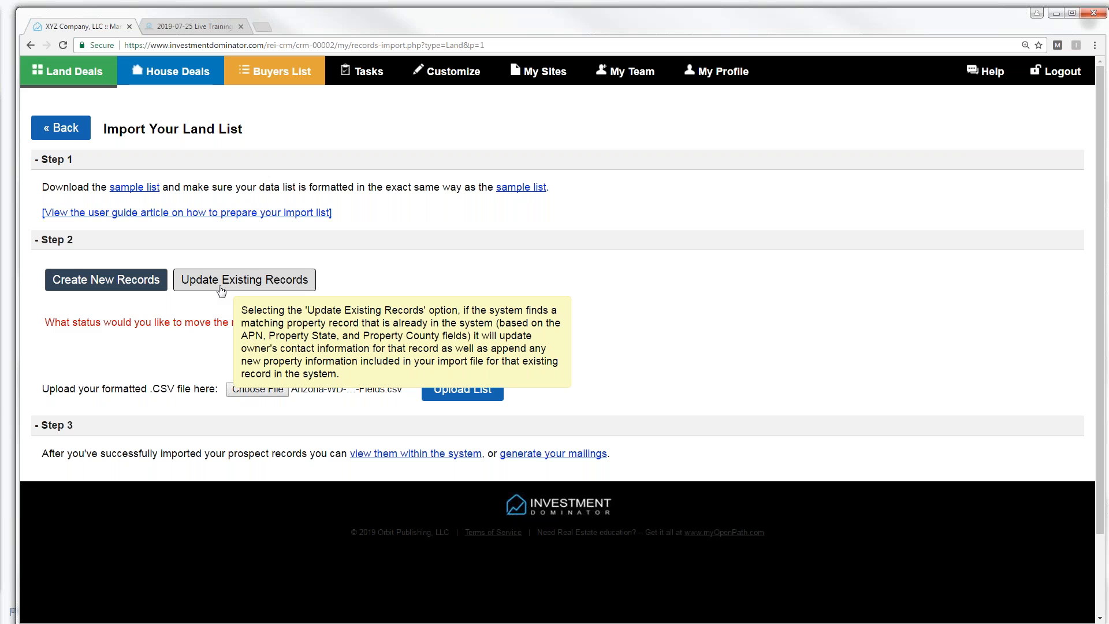
pyautogui.moveTo(108, 284)
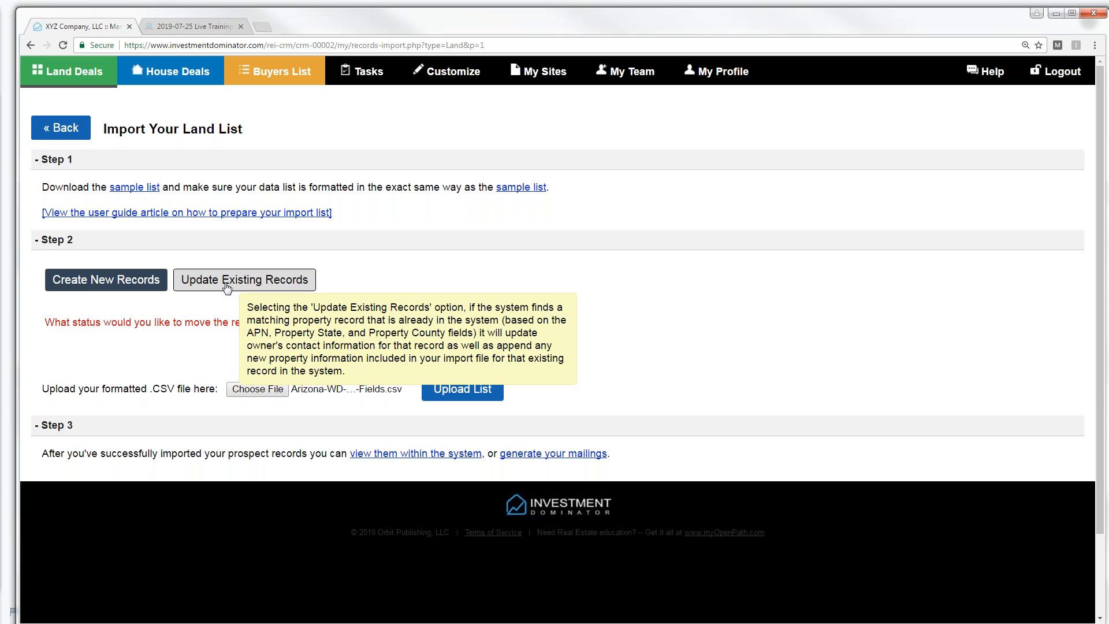
pyautogui.click(227, 281)
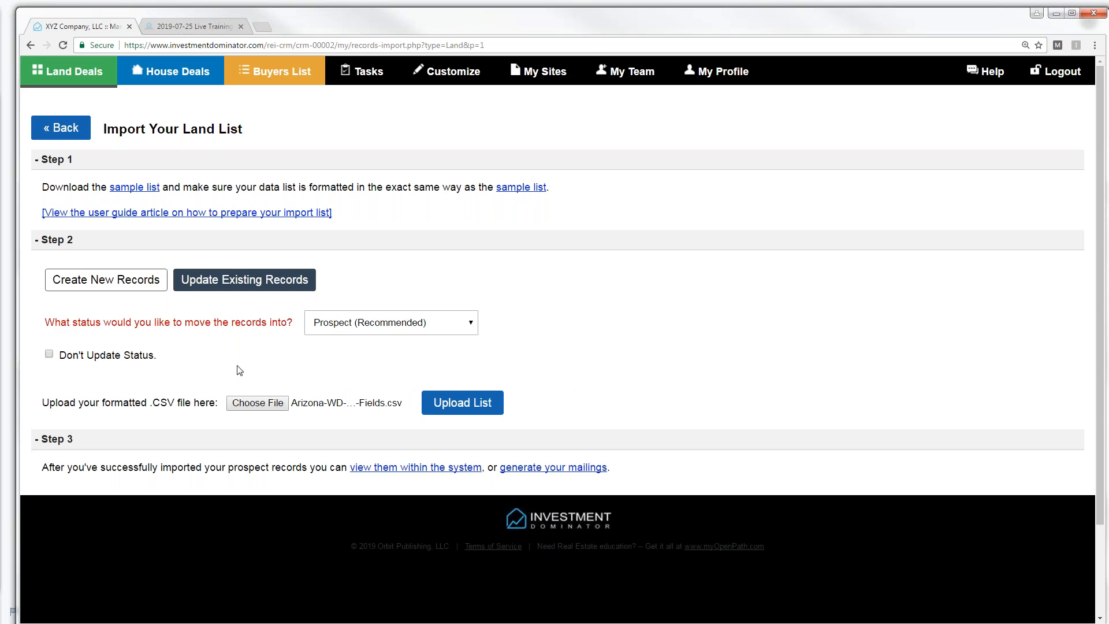
pyautogui.click(462, 403)
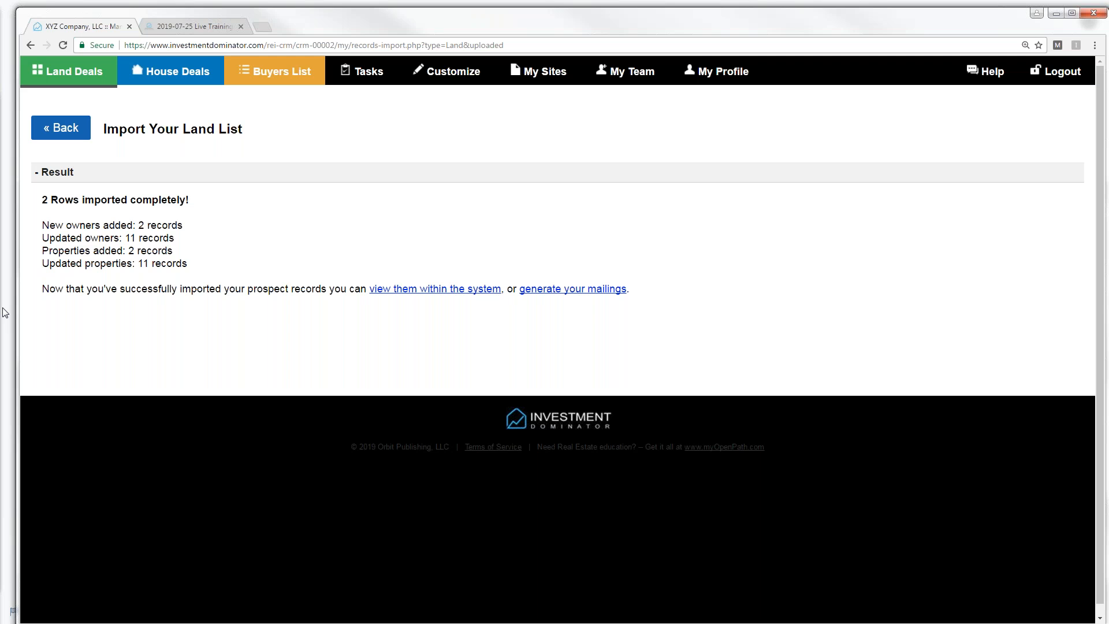
# - Bring the Excel window with the Moore County land records CSV back onto the screen
pyautogui.moveTo(5, 312); pyautogui.dragTo(602, 34)
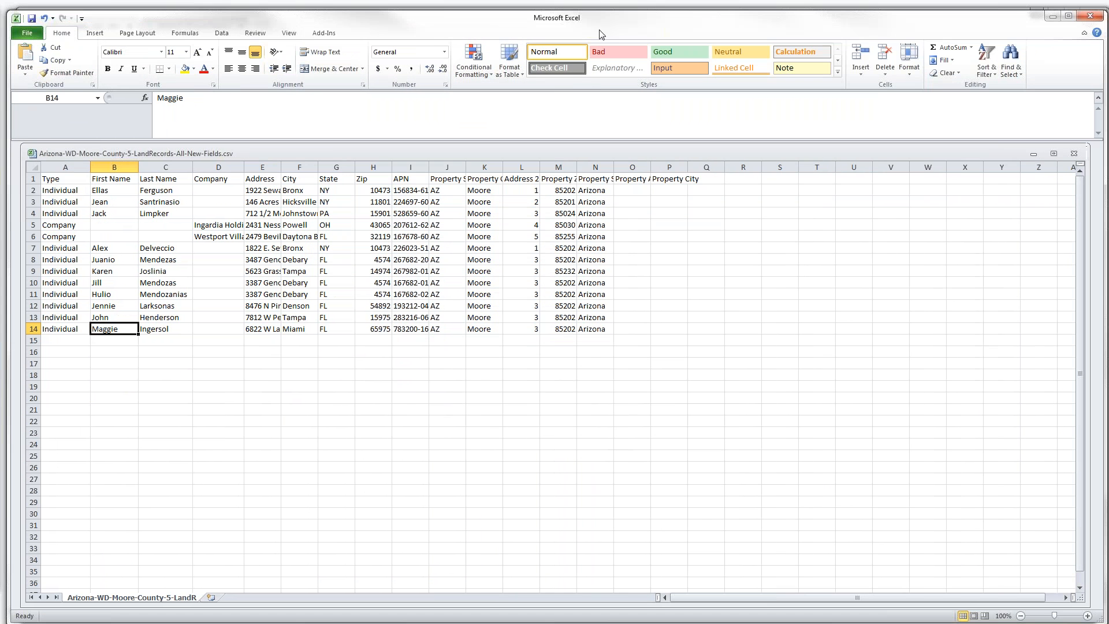
# - Highlight rows 13 and 14 as the two new records, then move Excel aside
pyautogui.click(33, 317)
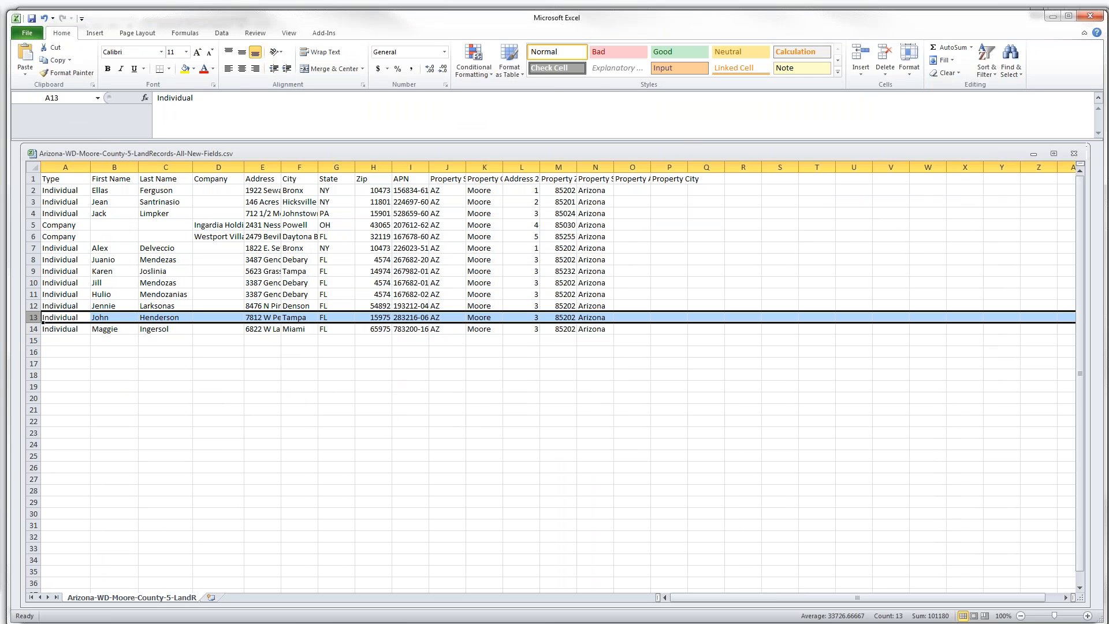
pyautogui.click(33, 332)
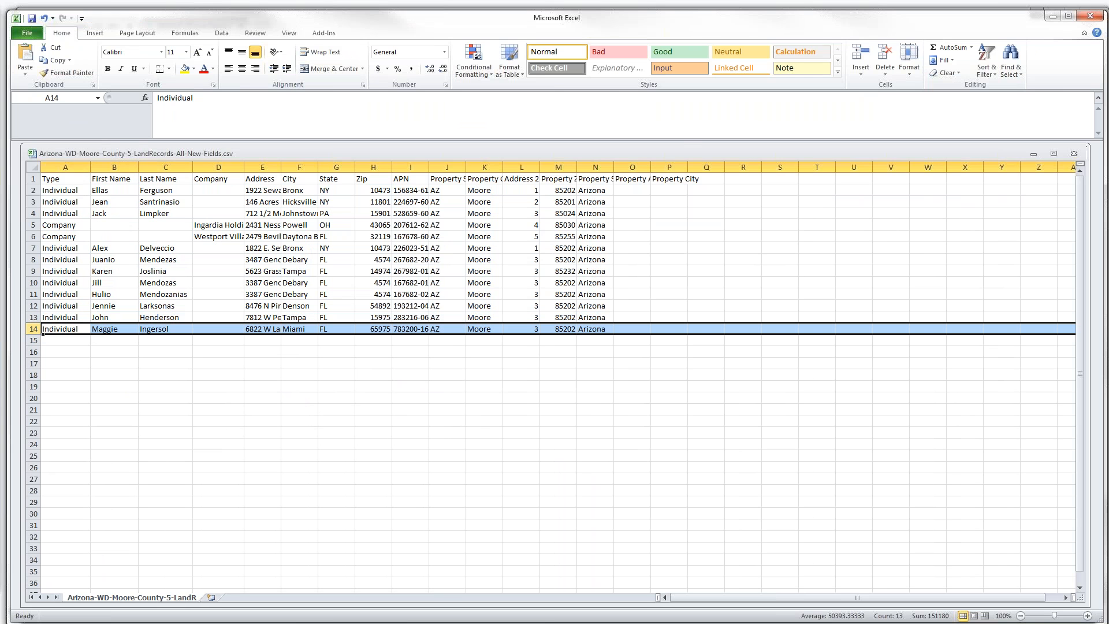
pyautogui.moveTo(367, 23); pyautogui.dragTo(0, 36)
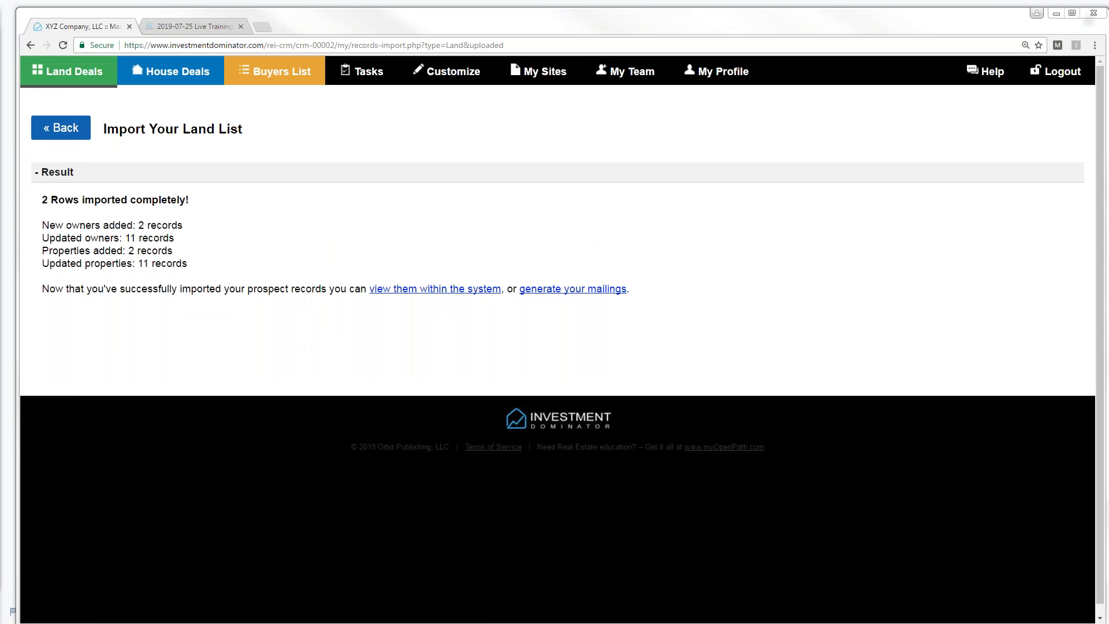
# - Open Land Deals and highlight the owner names of new records 282 and 281
pyautogui.click(74, 77)
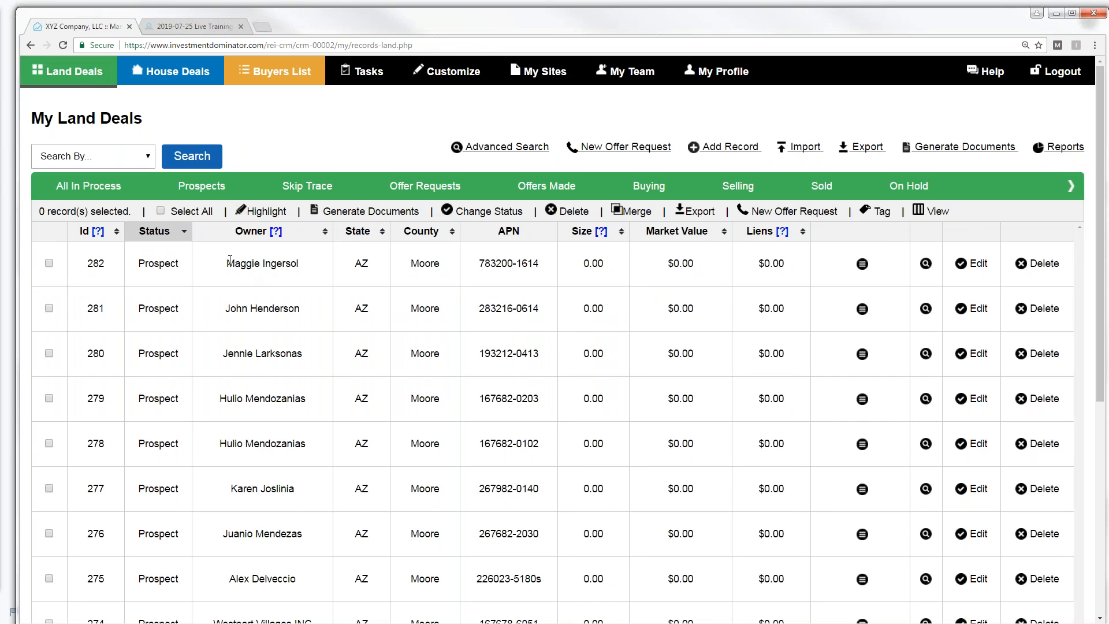
pyautogui.moveTo(227, 264); pyautogui.dragTo(297, 263)
pyautogui.moveTo(224, 309); pyautogui.dragTo(311, 315)
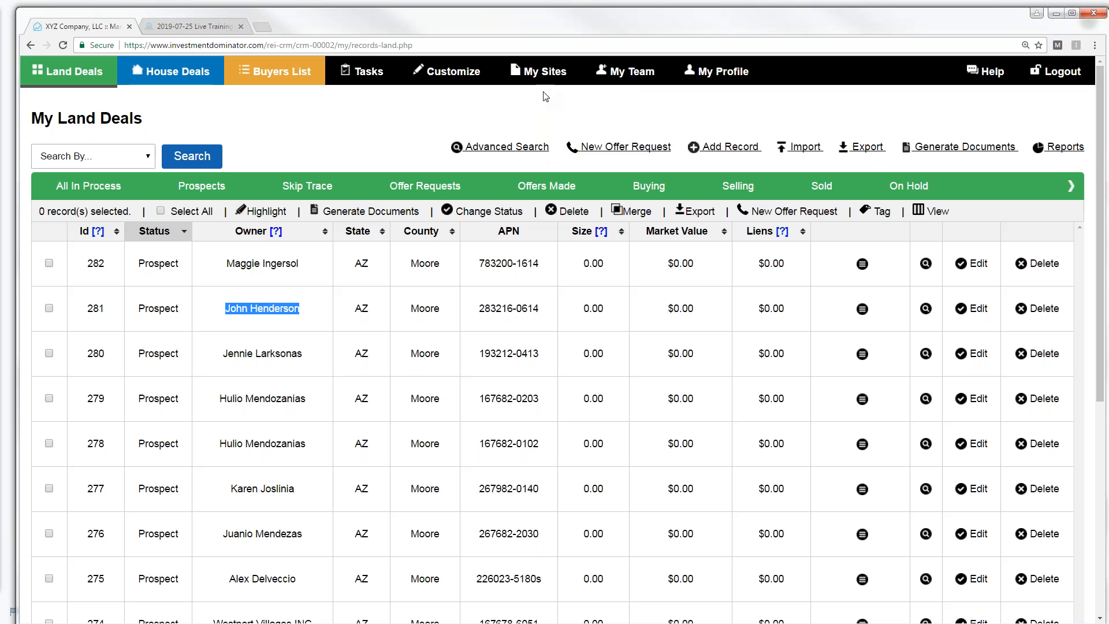
pyautogui.click(639, 79)
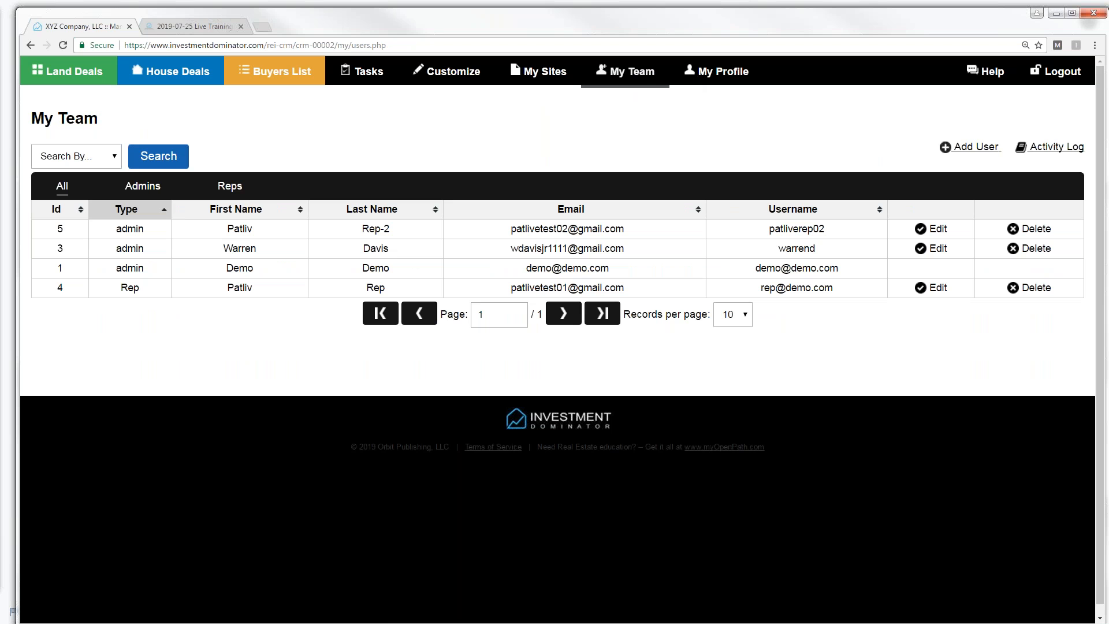
pyautogui.click(1057, 149)
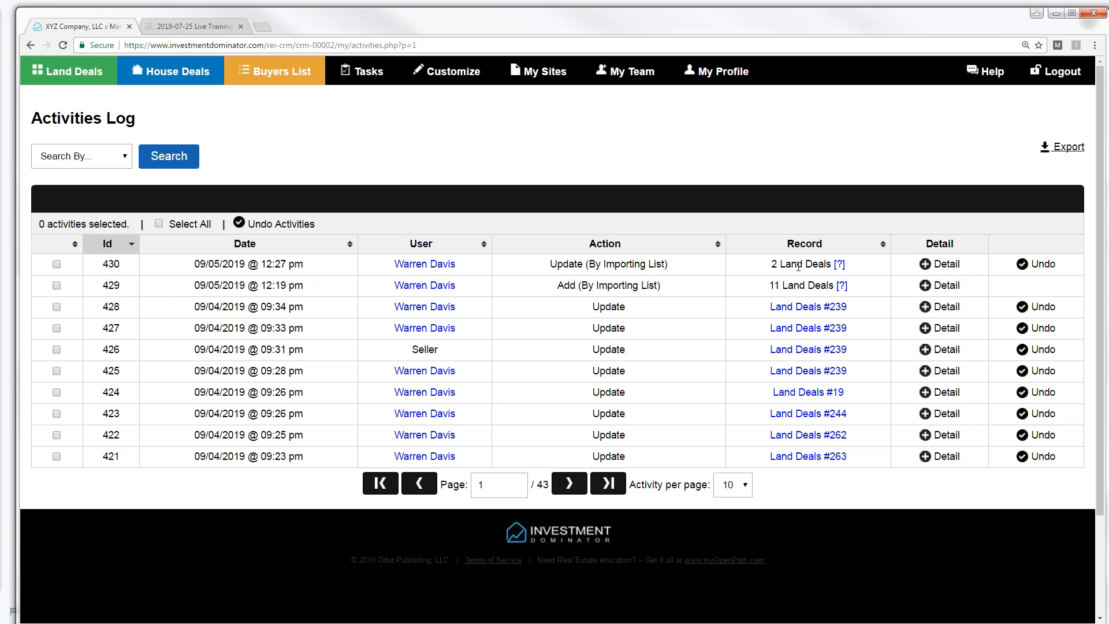
pyautogui.moveTo(773, 264); pyautogui.dragTo(834, 264)
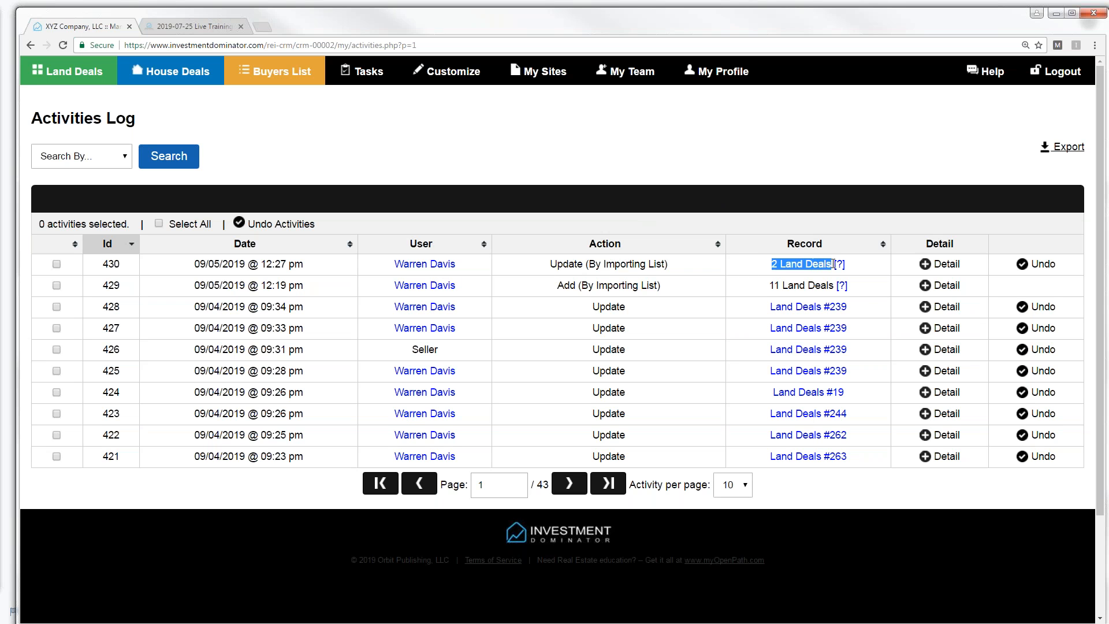
pyautogui.click(770, 286)
pyautogui.moveTo(770, 286); pyautogui.dragTo(832, 286)
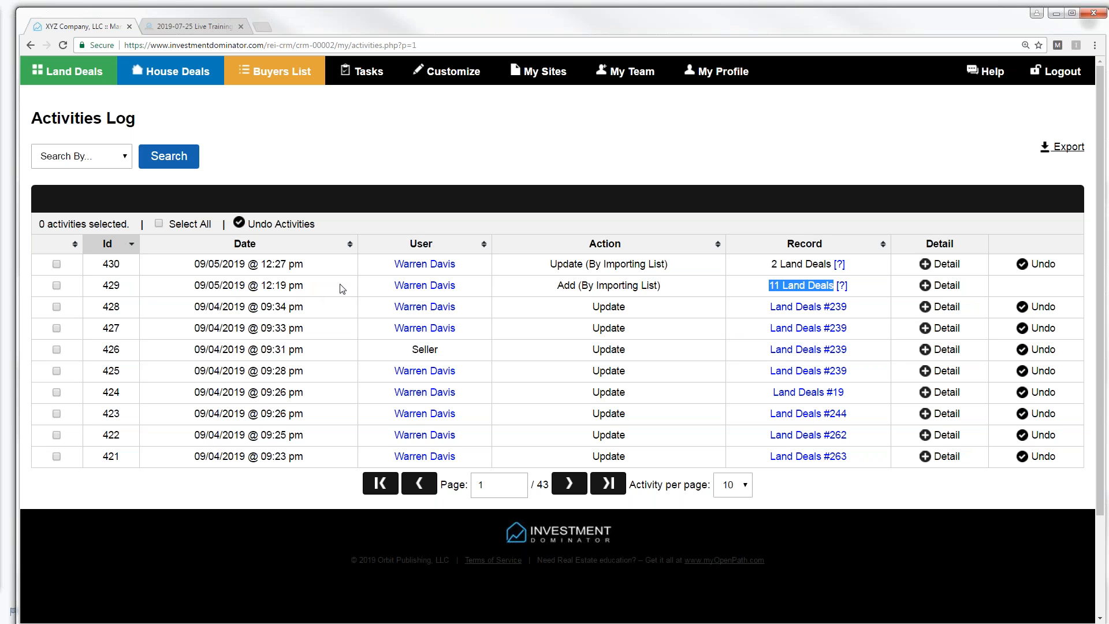
pyautogui.moveTo(843, 287)
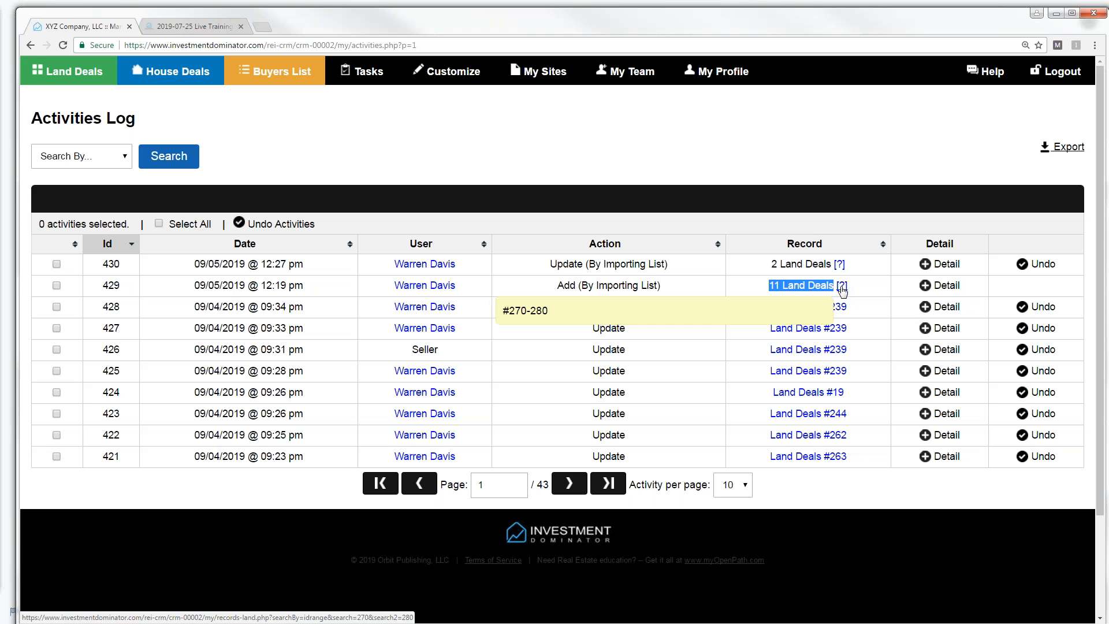
pyautogui.click(563, 287)
pyautogui.moveTo(556, 285); pyautogui.dragTo(669, 292)
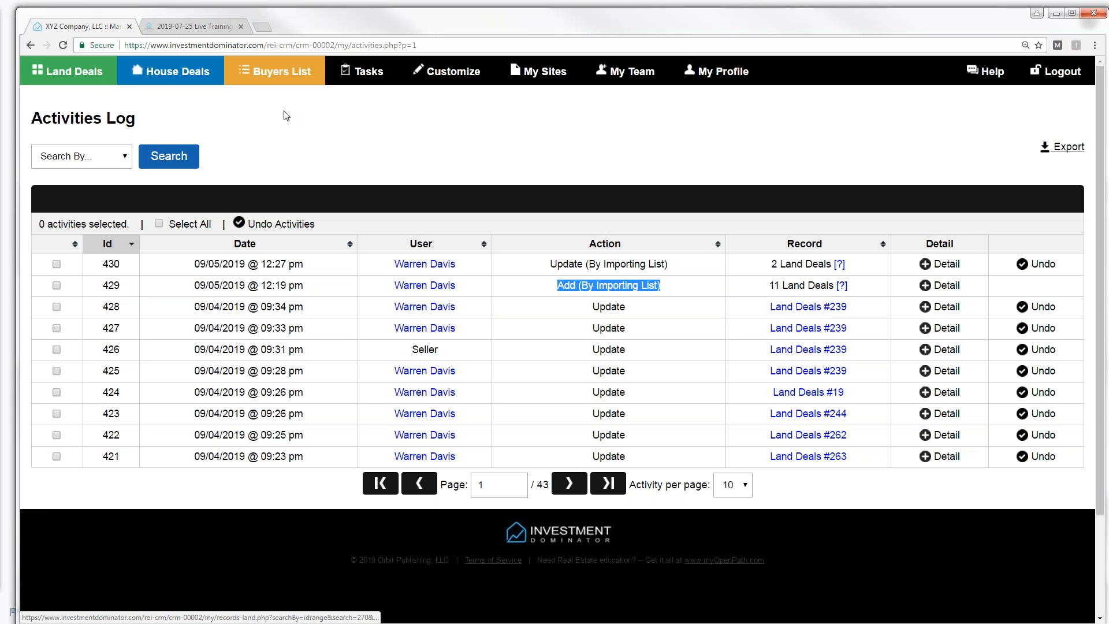
pyautogui.click(76, 74)
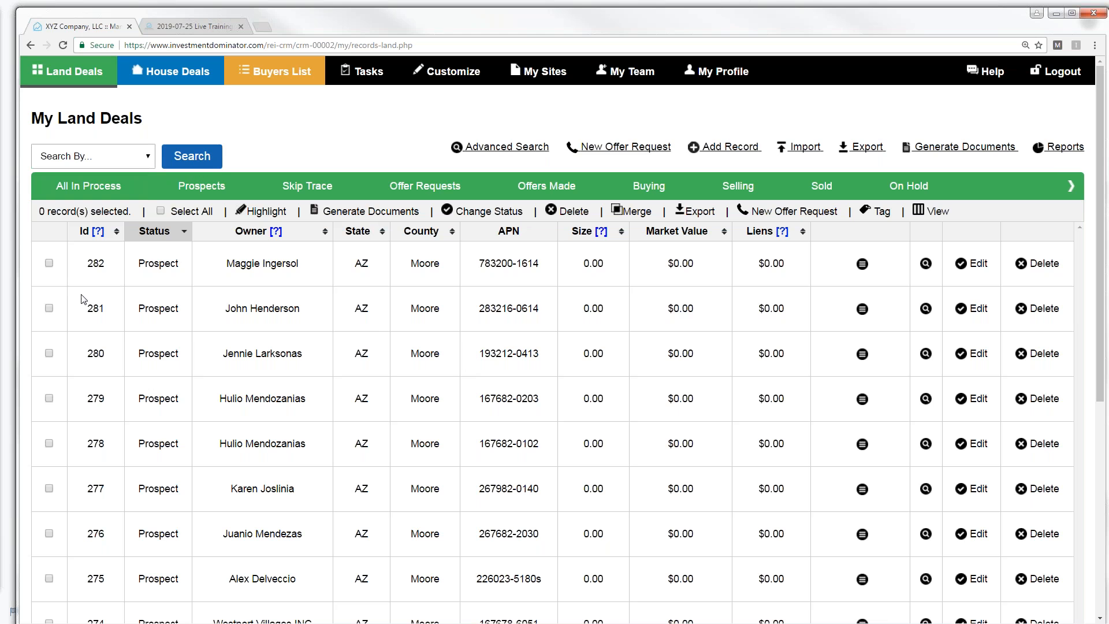
# - Search land deals by Property Id Range from 270 to 280
pyautogui.click(141, 162)
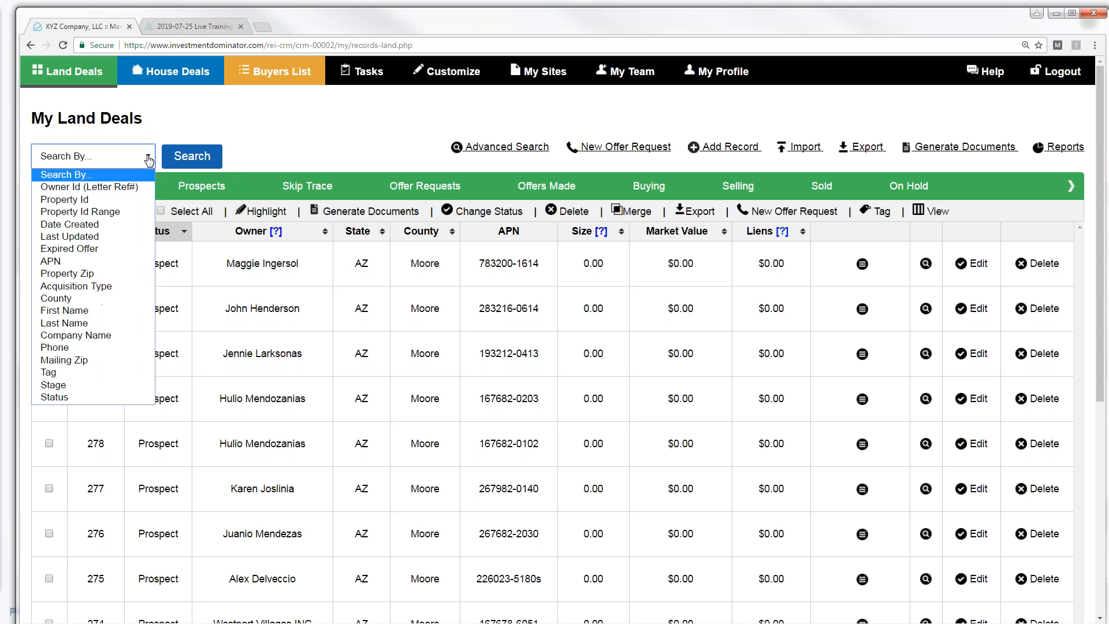
pyautogui.click(95, 213)
pyautogui.click(200, 157)
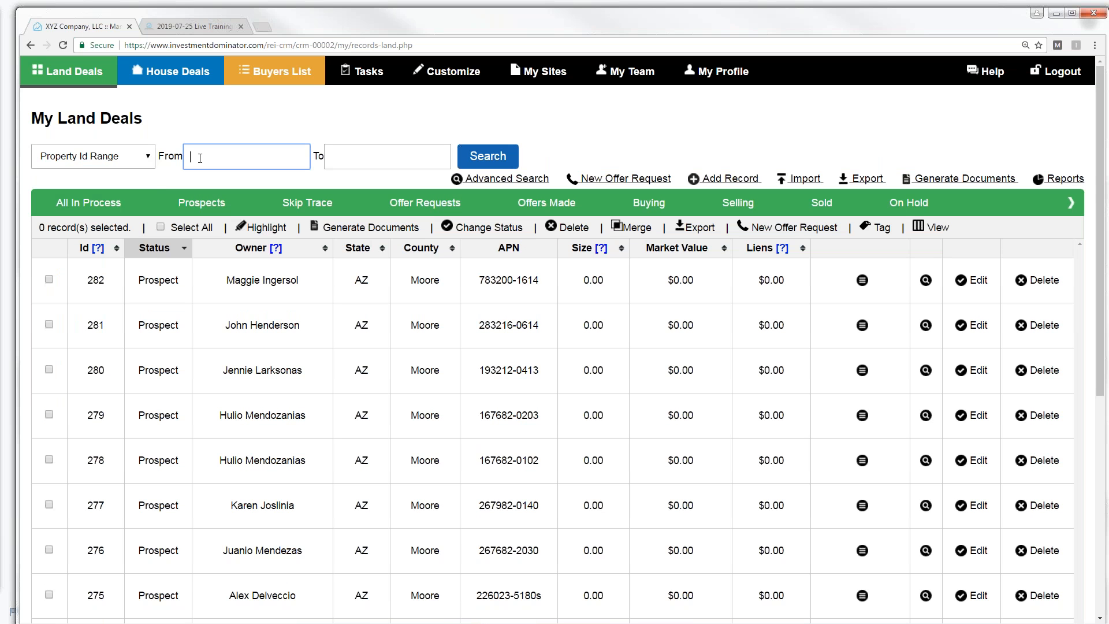
pyautogui.write('270')
pyautogui.press('Tab')
pyautogui.write('280')
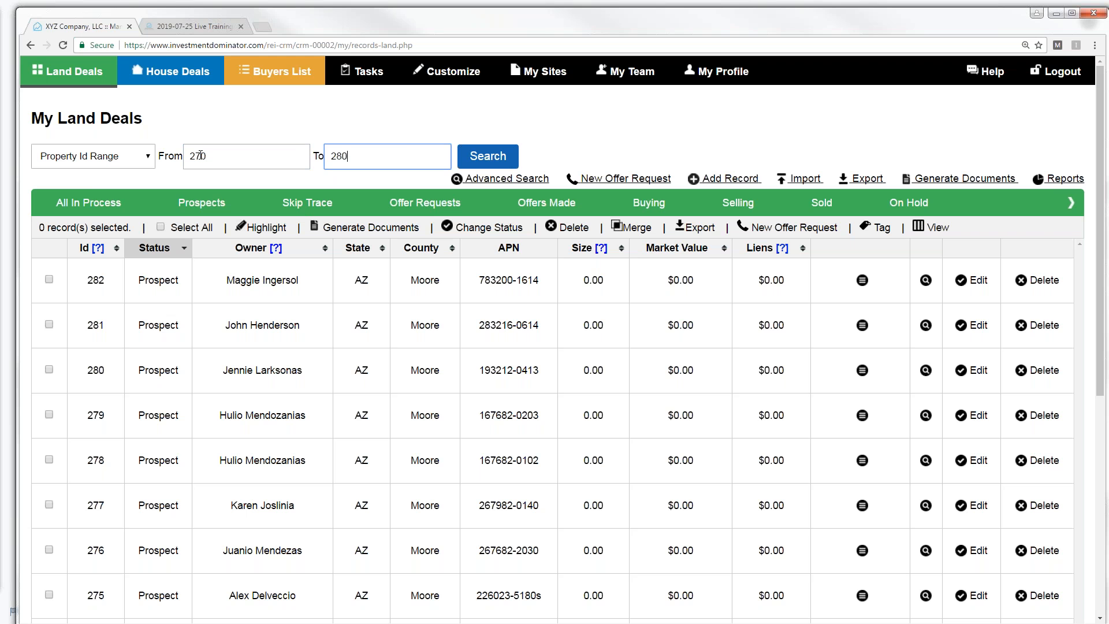
pyautogui.click(485, 159)
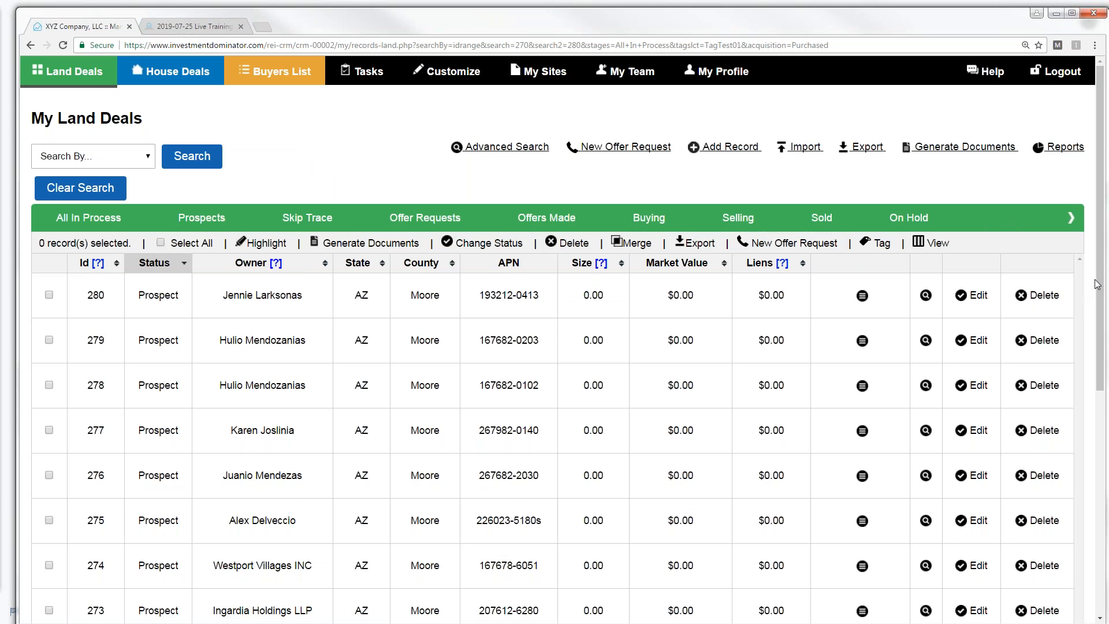
pyautogui.moveTo(1100, 288); pyautogui.dragTo(1081, 268)
# - Select all 11 records with IDs 270–280, delete them permanently, then clear the search
pyautogui.click(163, 243)
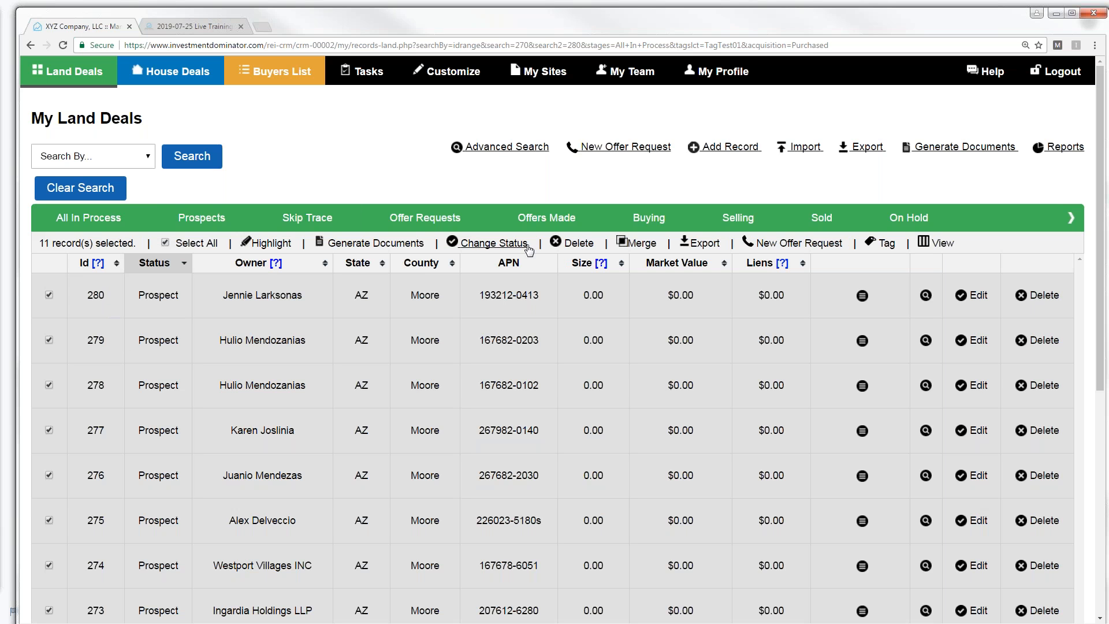
pyautogui.click(585, 249)
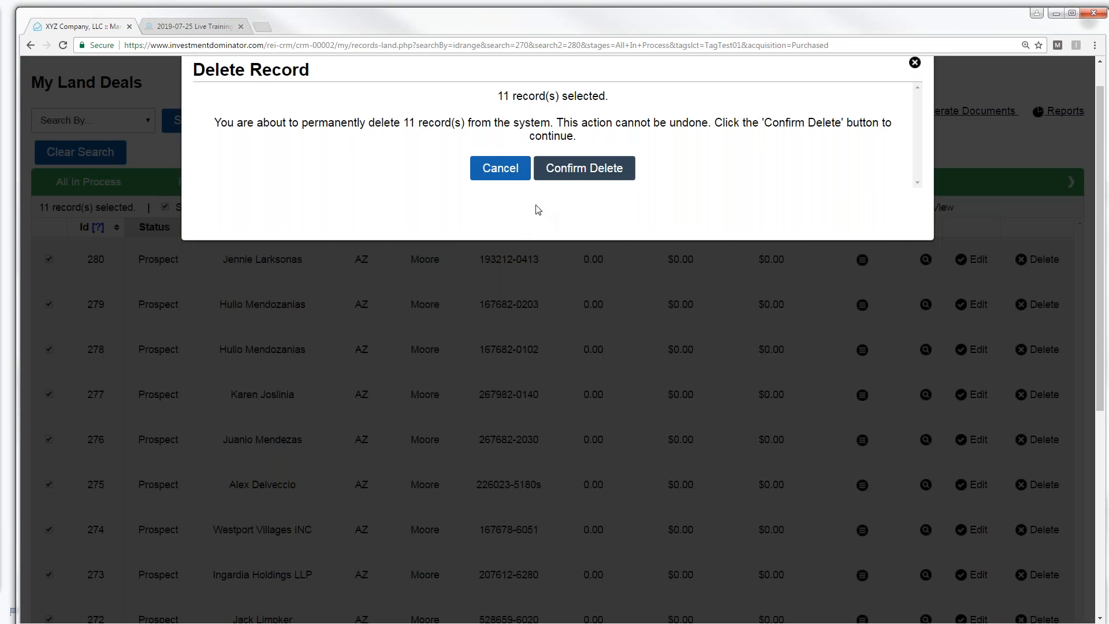
pyautogui.click(502, 169)
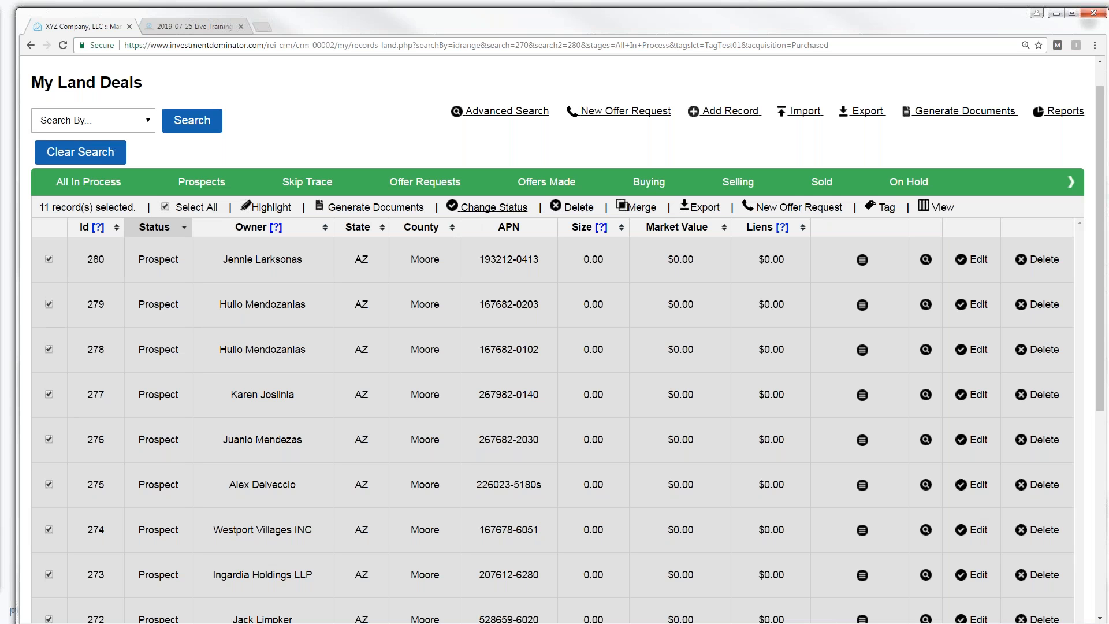
pyautogui.click(575, 213)
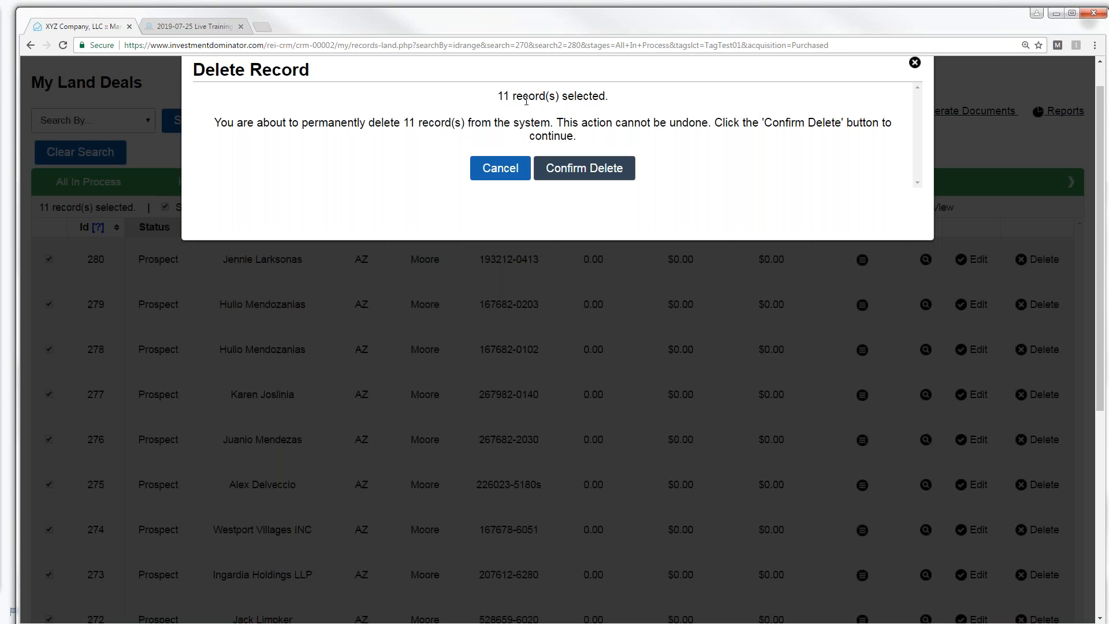
pyautogui.click(585, 171)
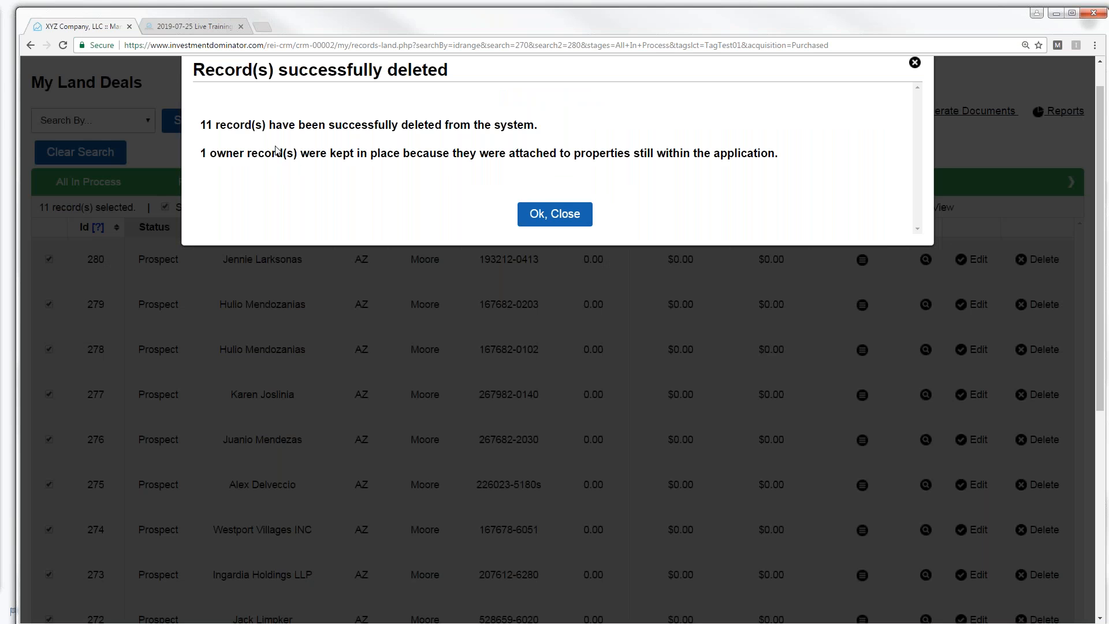
pyautogui.click(547, 215)
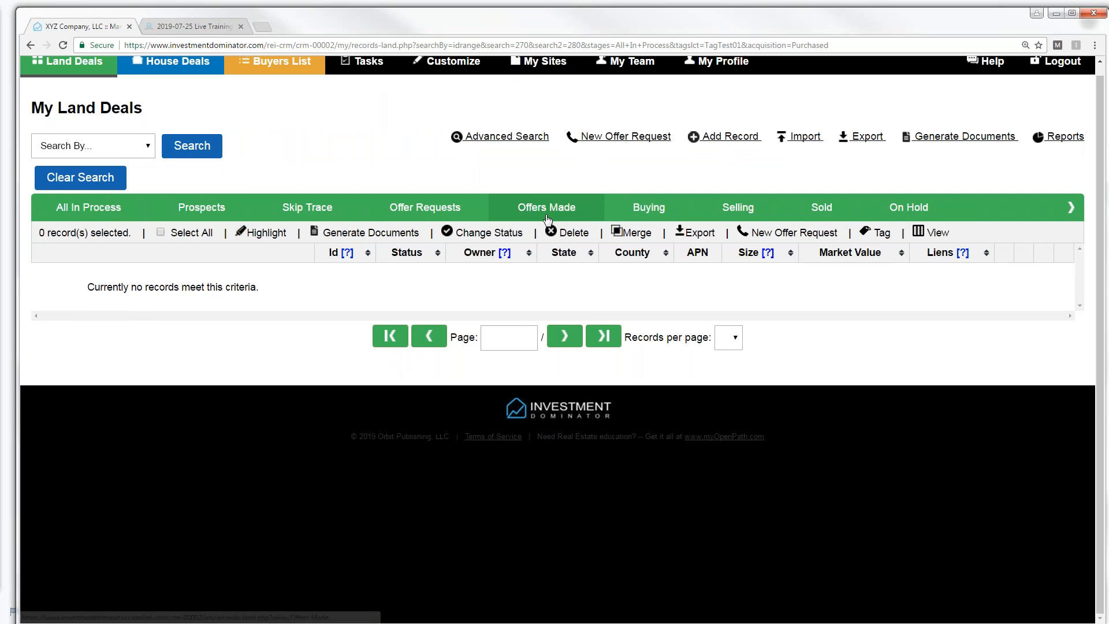
pyautogui.click(91, 178)
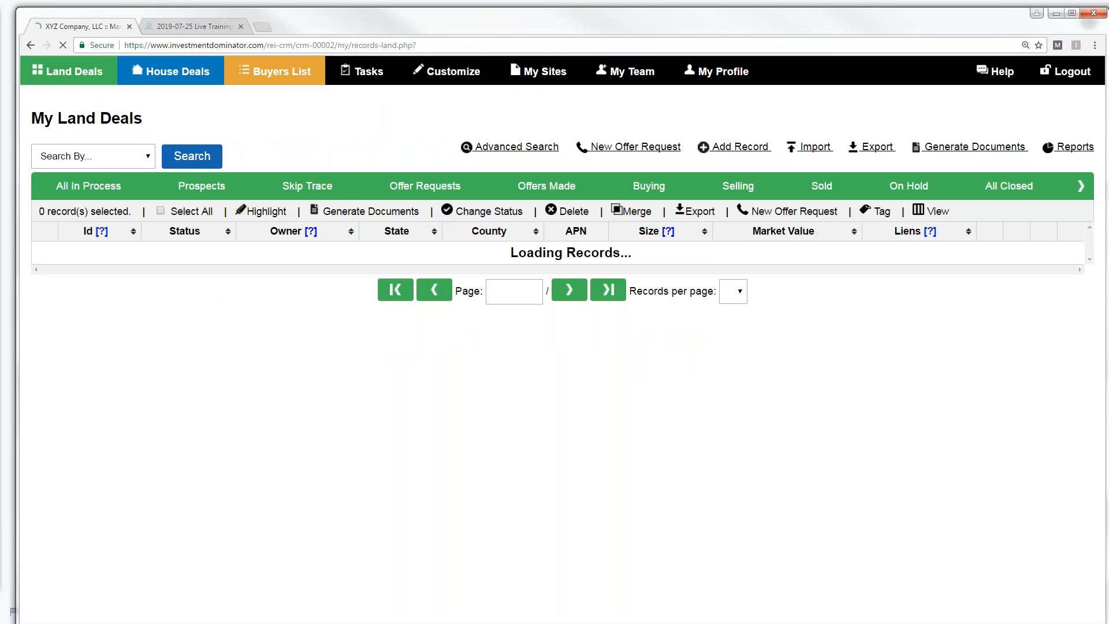
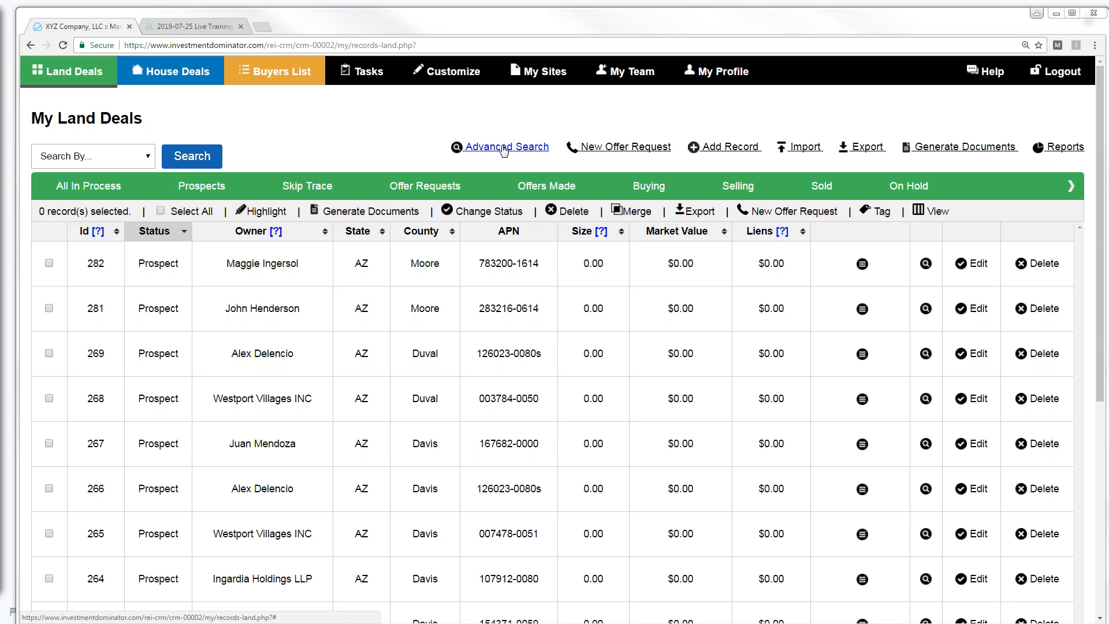
# - Check the Search By field list, then start editing land record 282
pyautogui.click(148, 161)
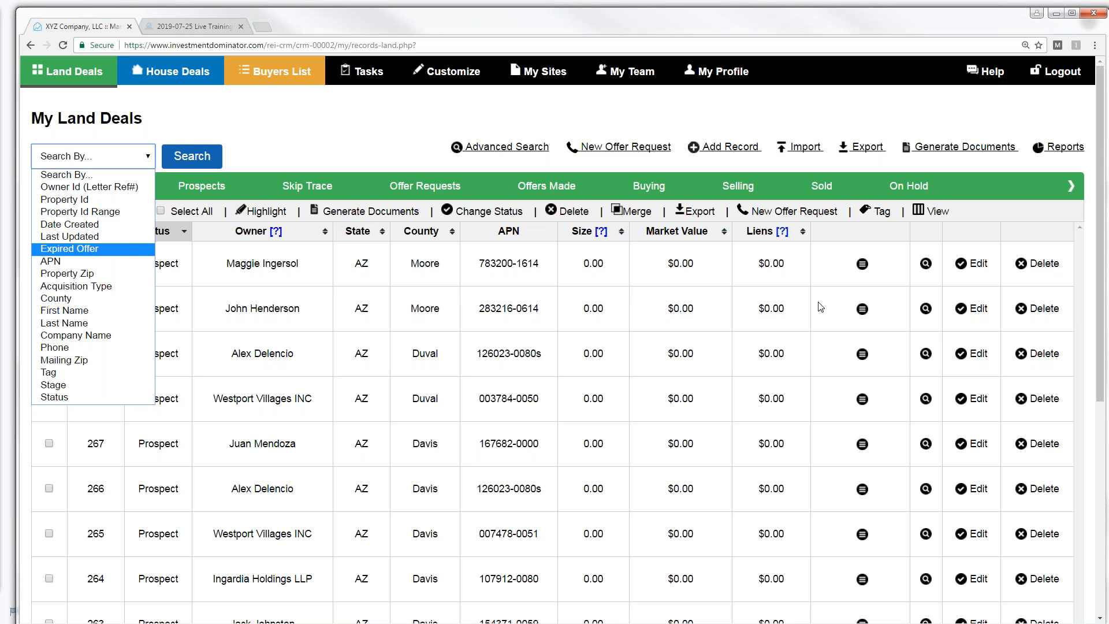
pyautogui.click(977, 264)
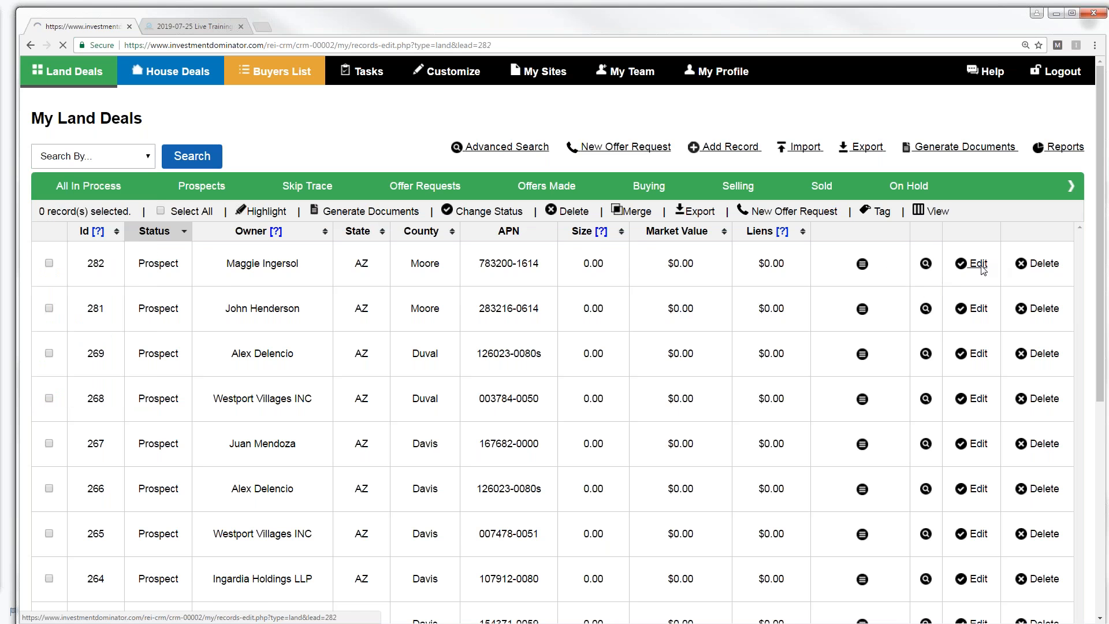
# - Highlight record 282's Date Created and Last Updated fields, then go back to Land Deals
pyautogui.click(979, 264)
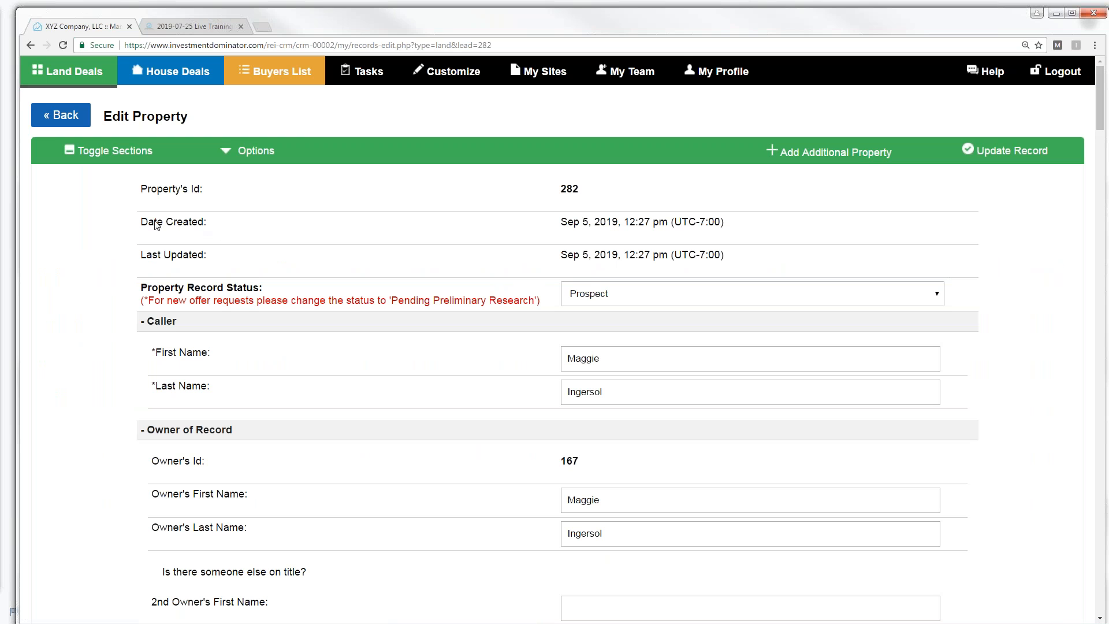
pyautogui.moveTo(141, 222); pyautogui.dragTo(215, 227)
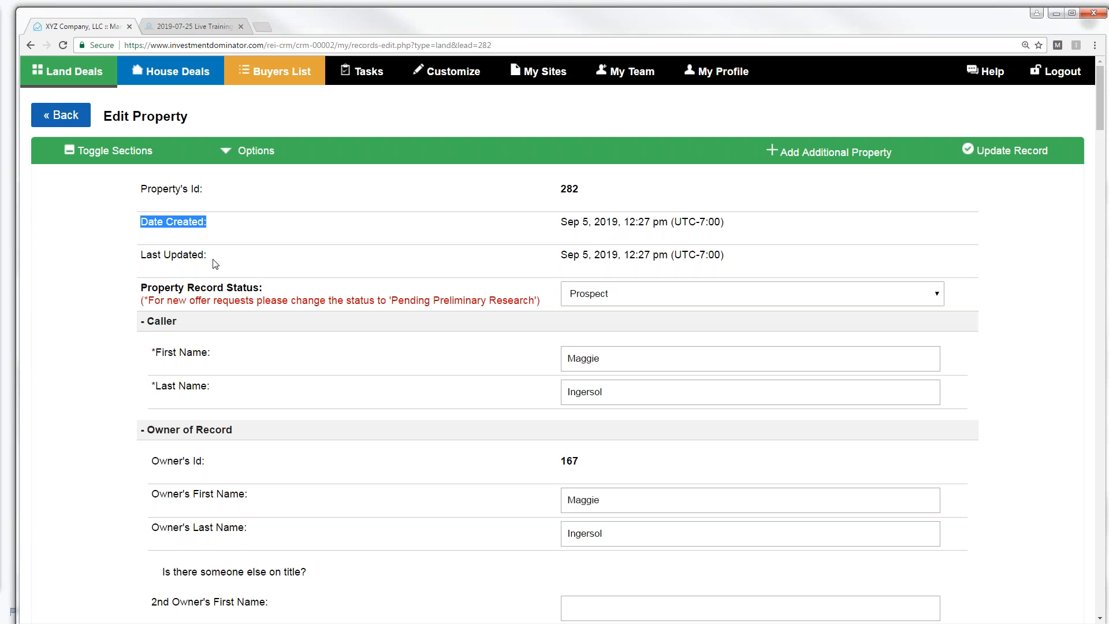
pyautogui.moveTo(145, 254); pyautogui.dragTo(213, 261)
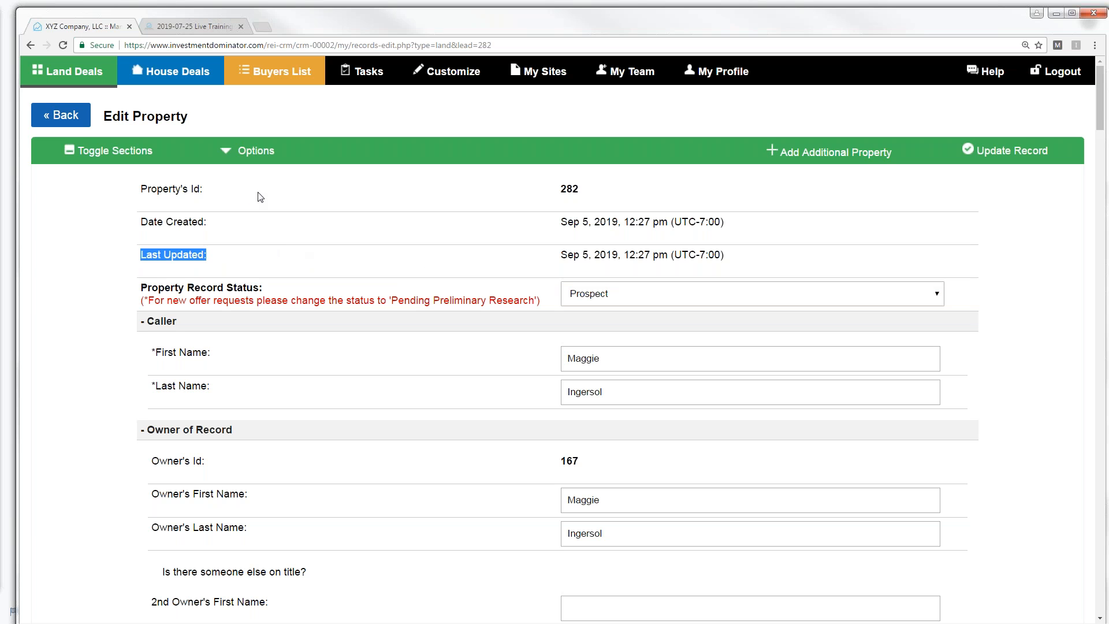
pyautogui.click(65, 80)
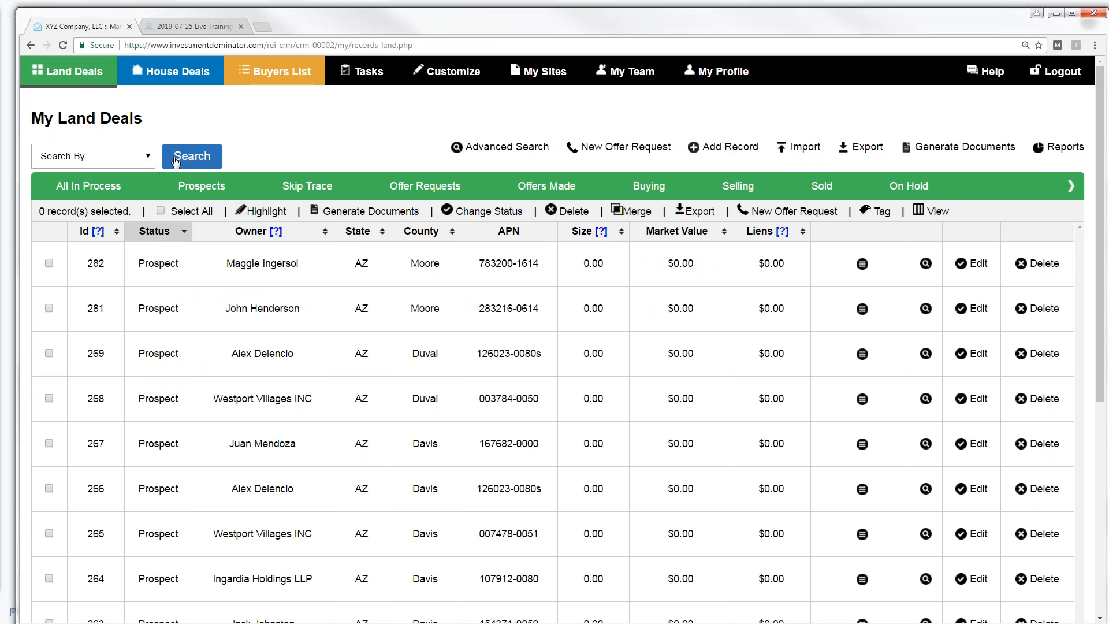
# - Glance at the Search By options, then bring up the Advanced Search dialog
pyautogui.click(149, 157)
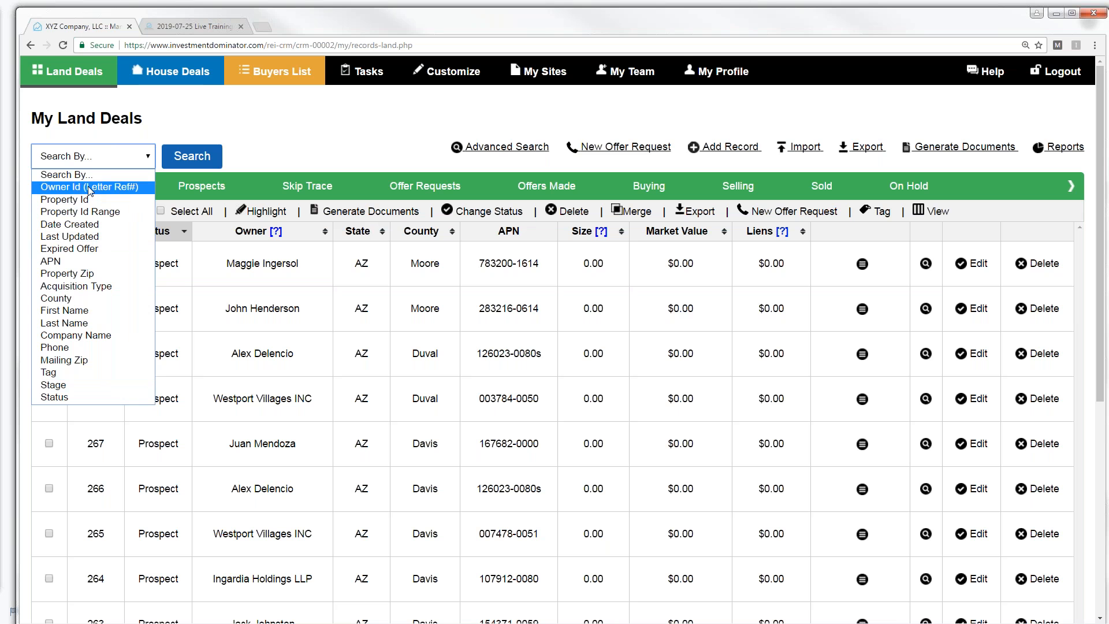
pyautogui.click(501, 148)
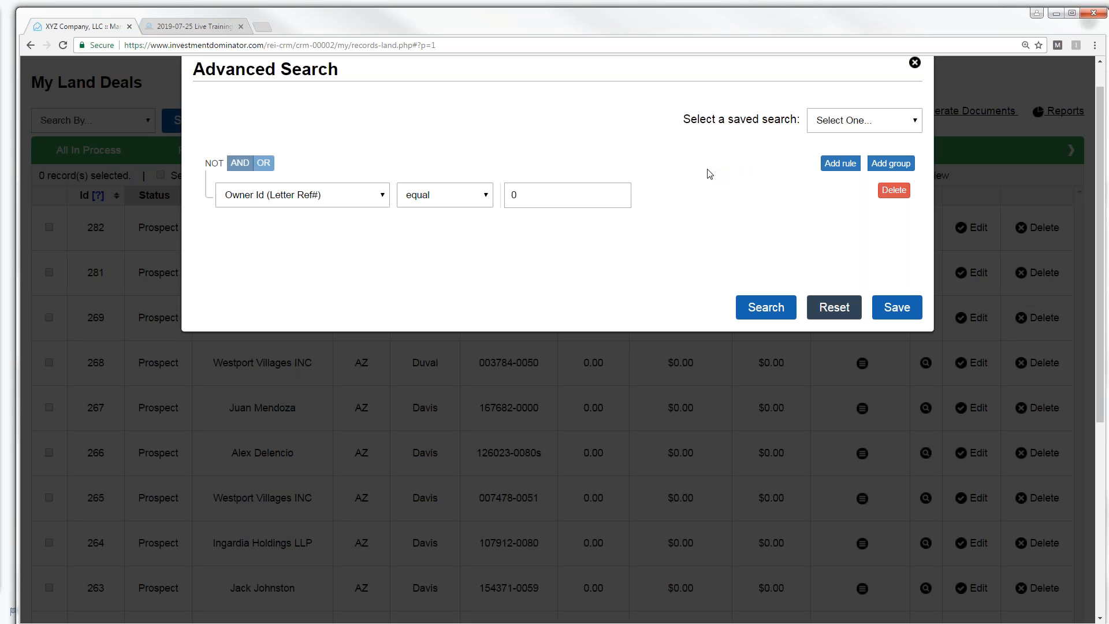
# - Change the search rule to Status equal Pending Preliminary Research
pyautogui.click(384, 198)
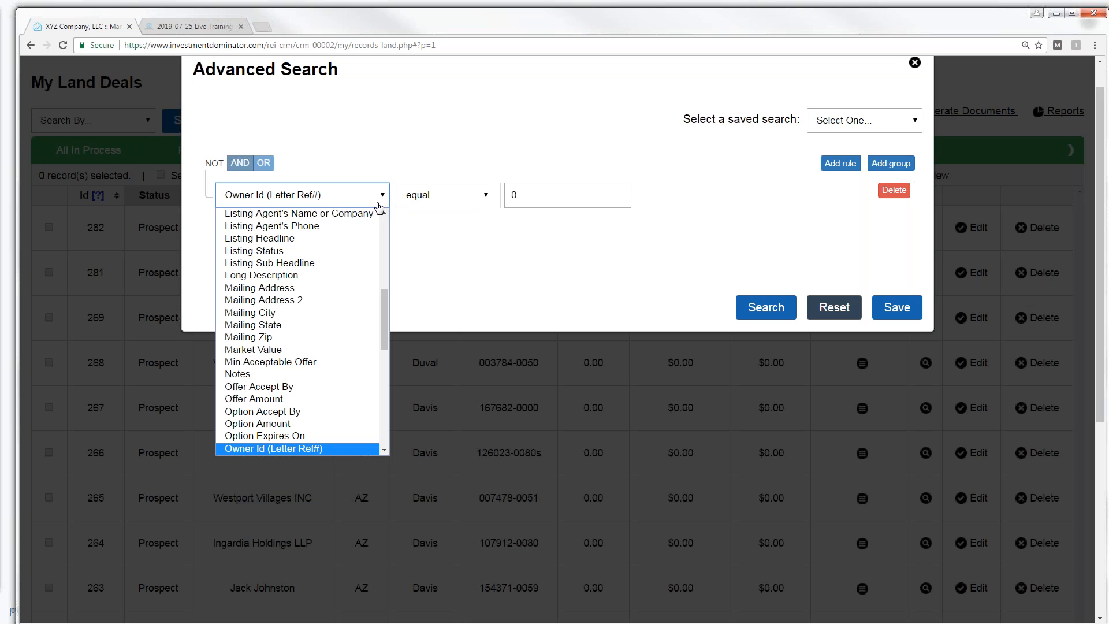
pyautogui.moveTo(386, 318); pyautogui.dragTo(441, 414)
pyautogui.click(259, 423)
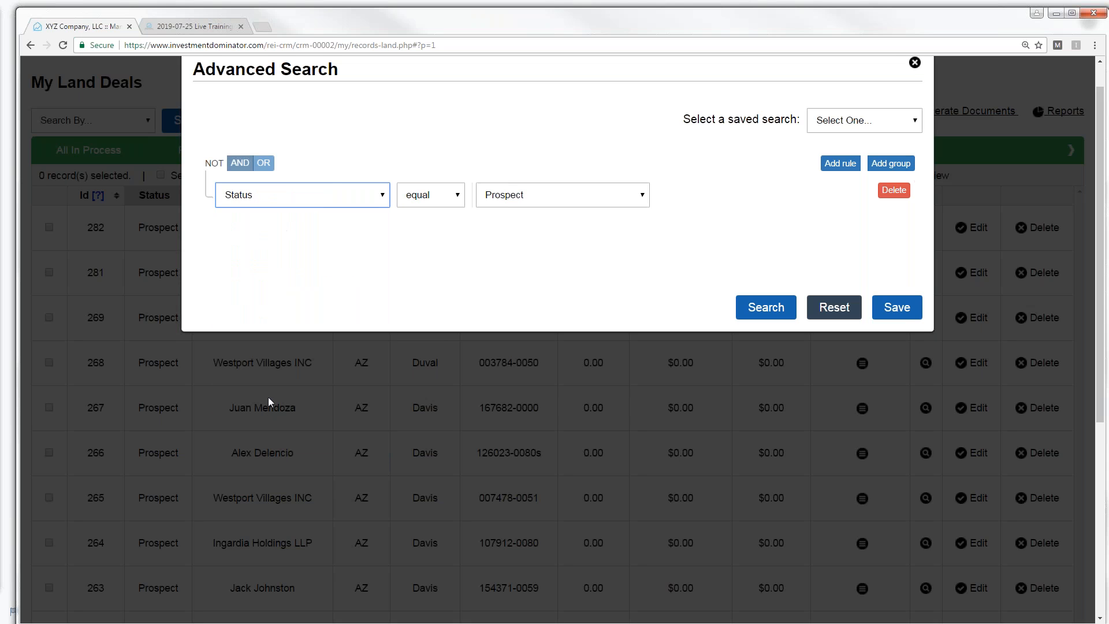
pyautogui.click(645, 197)
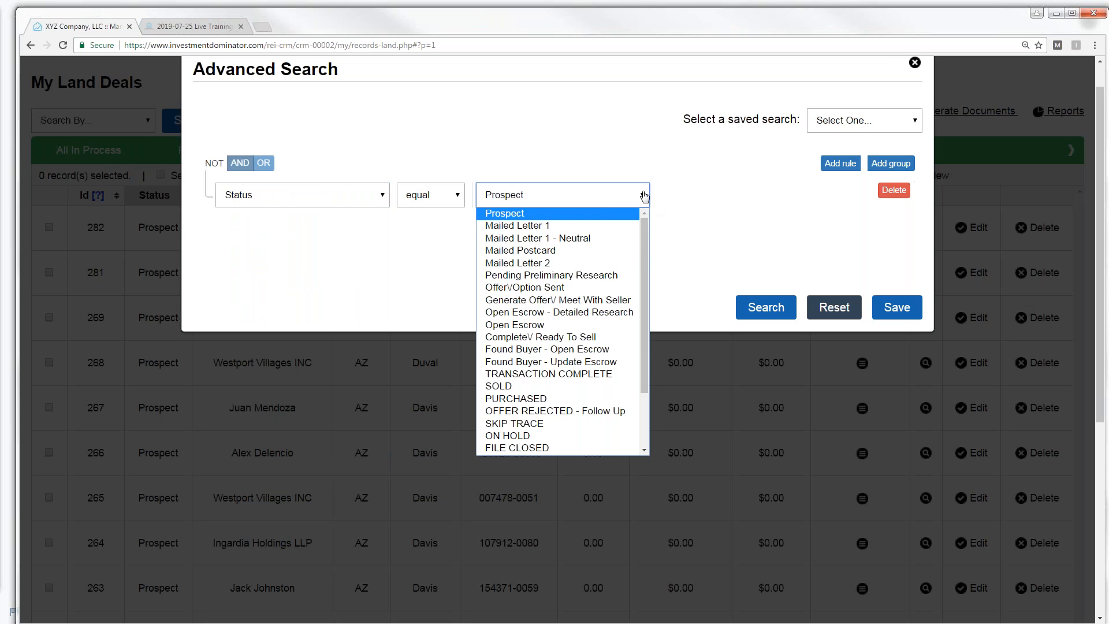
pyautogui.click(572, 278)
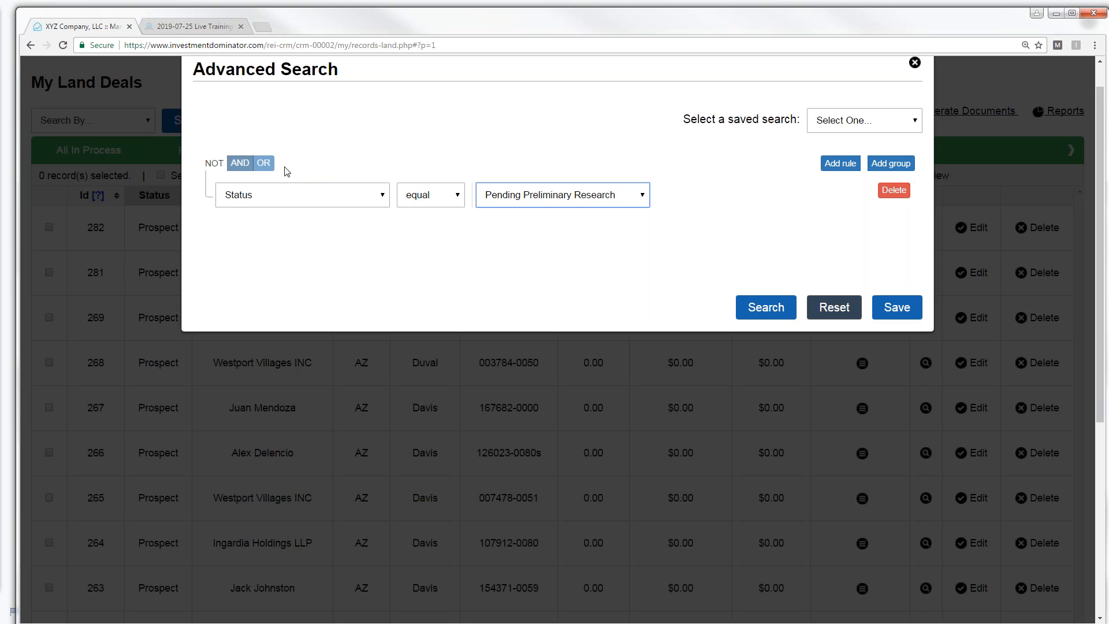
# - Add a second rule requiring Phone (Primary) is not empty
pyautogui.click(835, 167)
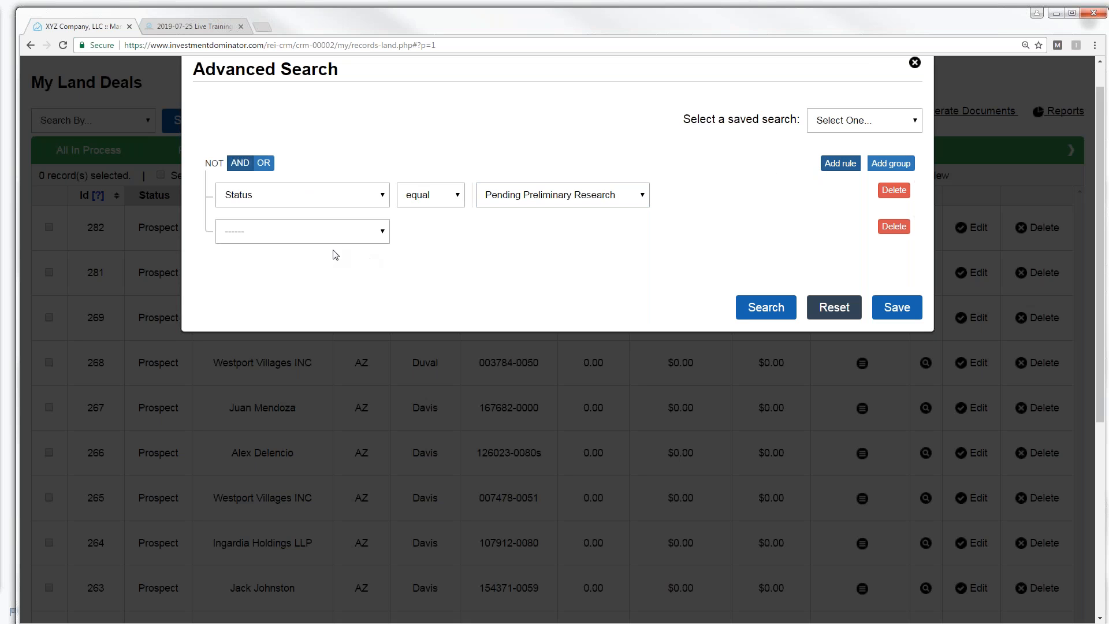
pyautogui.click(381, 233)
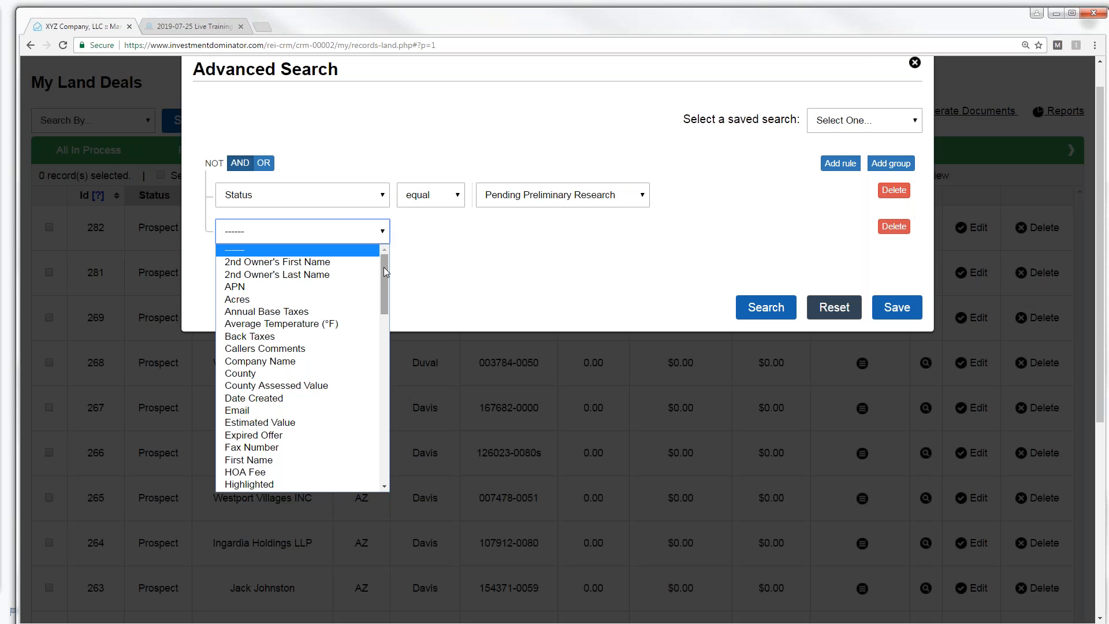
pyautogui.moveTo(386, 283); pyautogui.dragTo(404, 357)
pyautogui.scroll(-3, 407, 368)
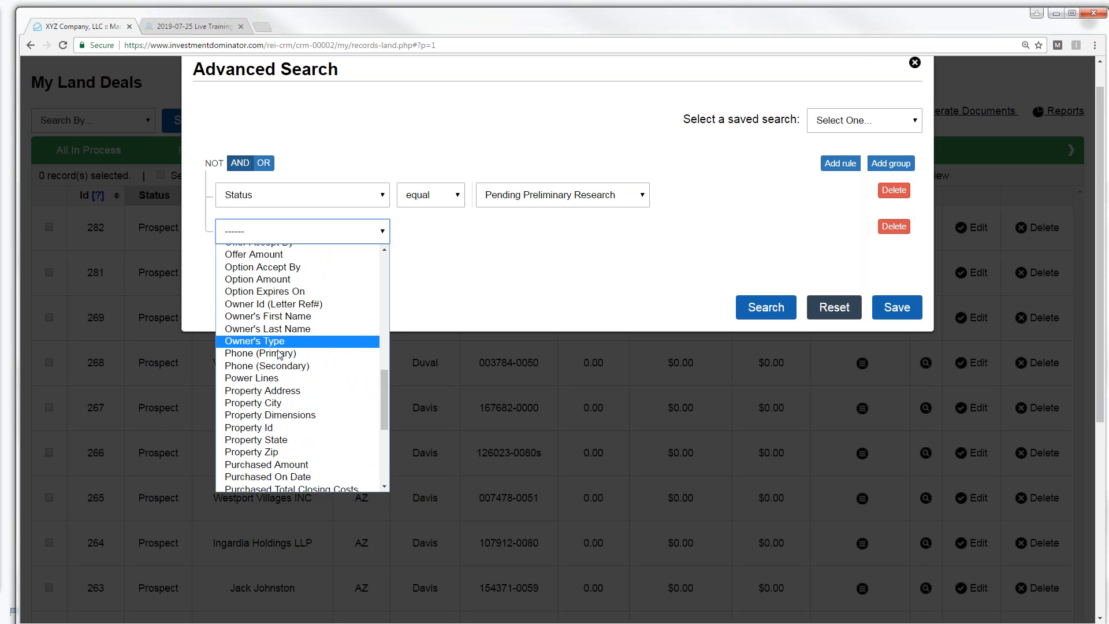
pyautogui.click(347, 349)
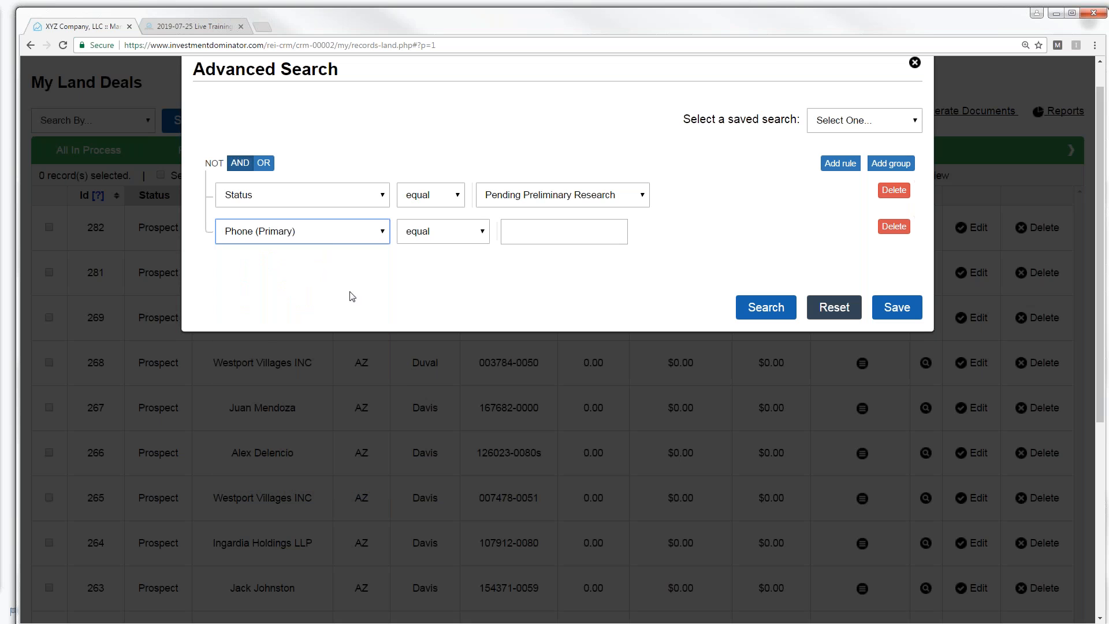
pyautogui.click(483, 234)
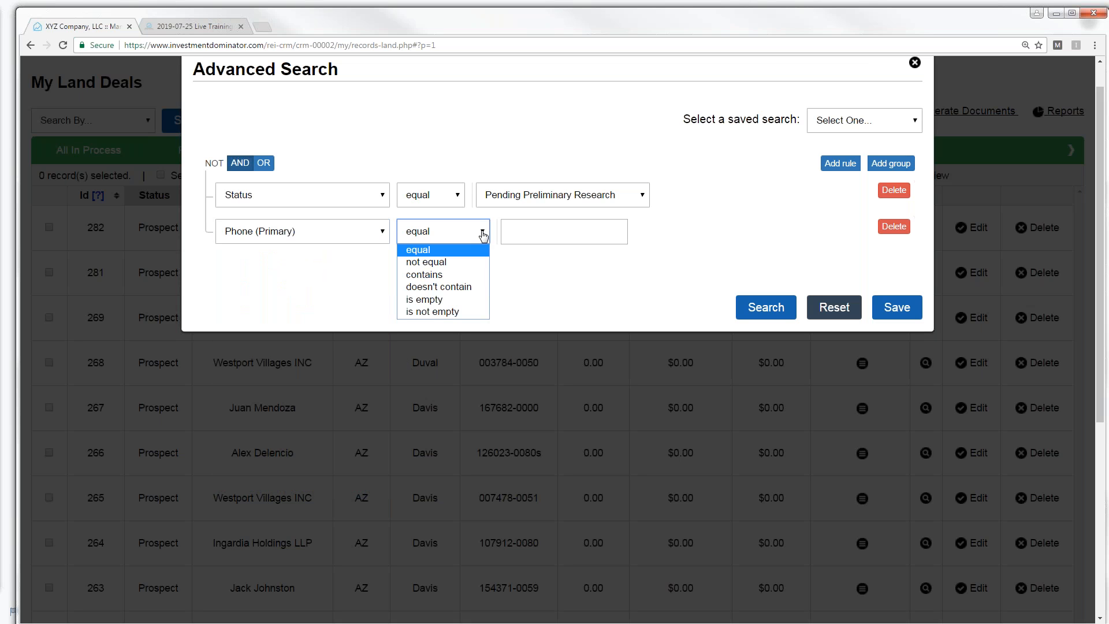
pyautogui.click(444, 313)
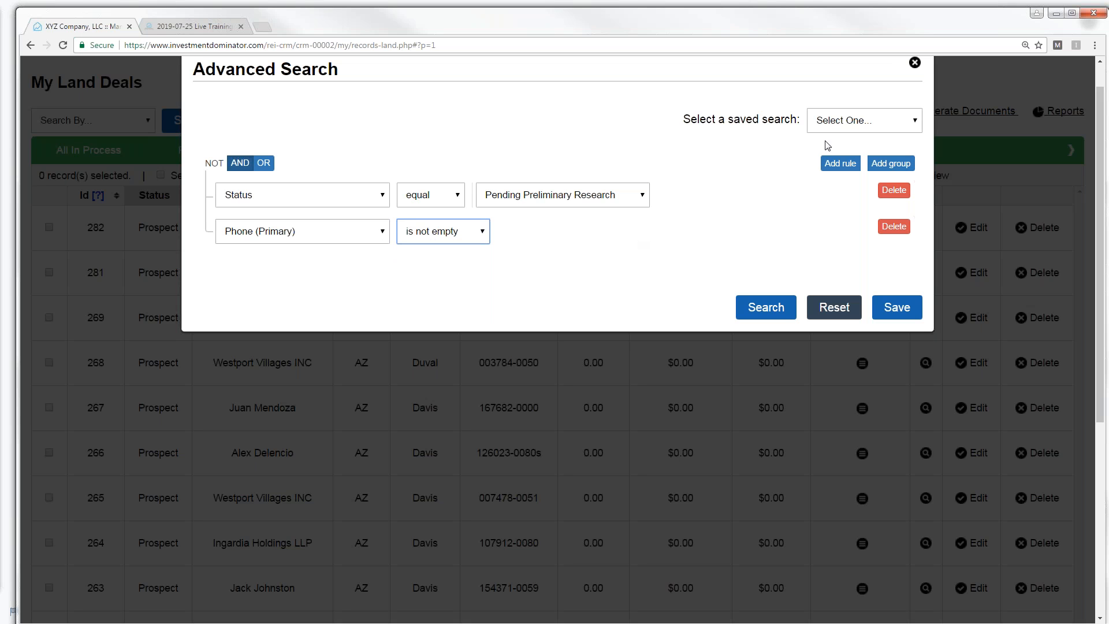
# - Save the two-rule search as OfferPhone07 and run it, listing five matching records
pyautogui.click(915, 127)
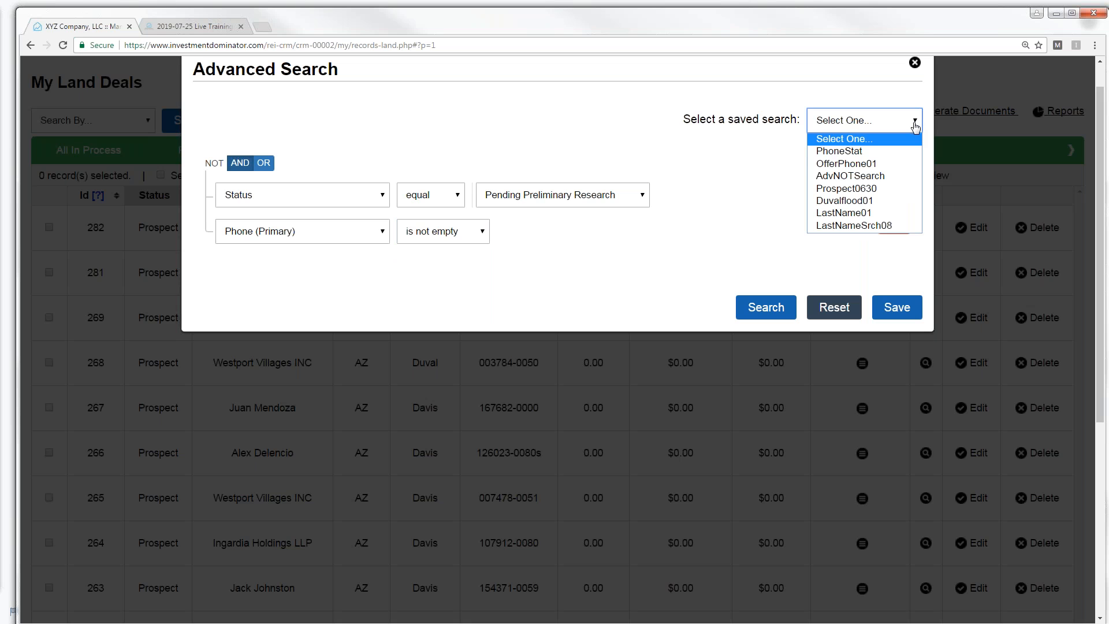
pyautogui.click(749, 177)
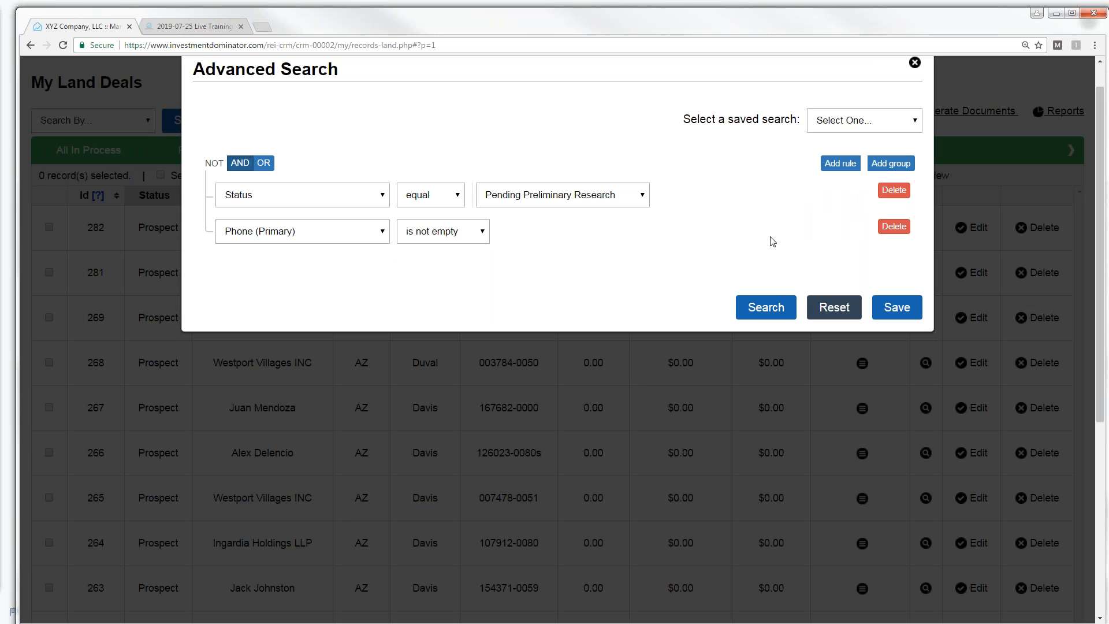
pyautogui.click(894, 309)
pyautogui.click(715, 311)
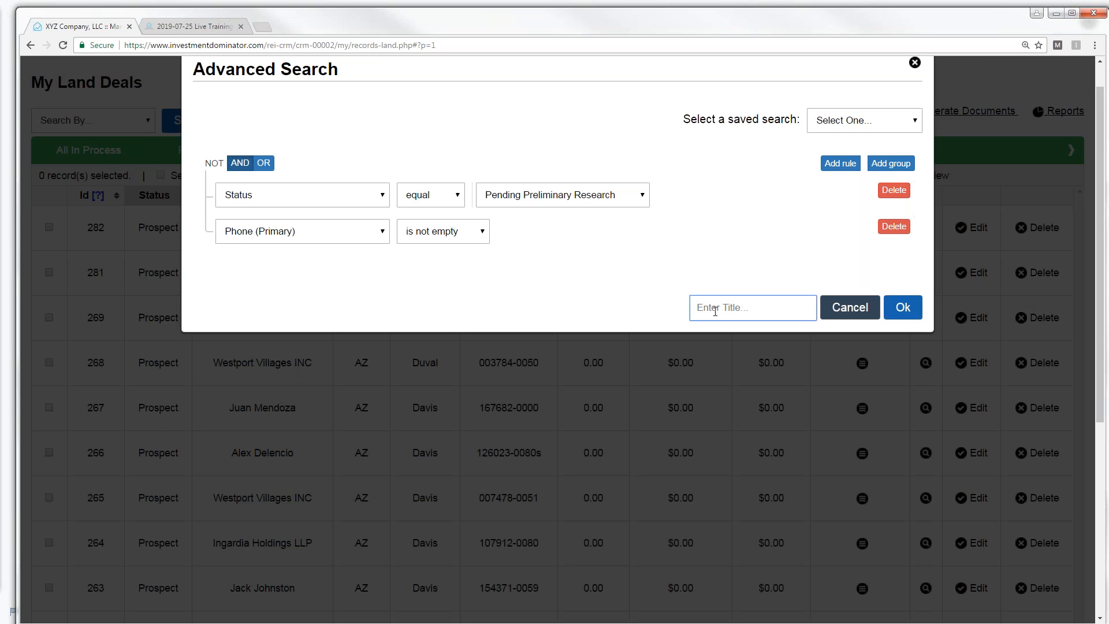
pyautogui.write('OfferPhone07')
pyautogui.click(903, 311)
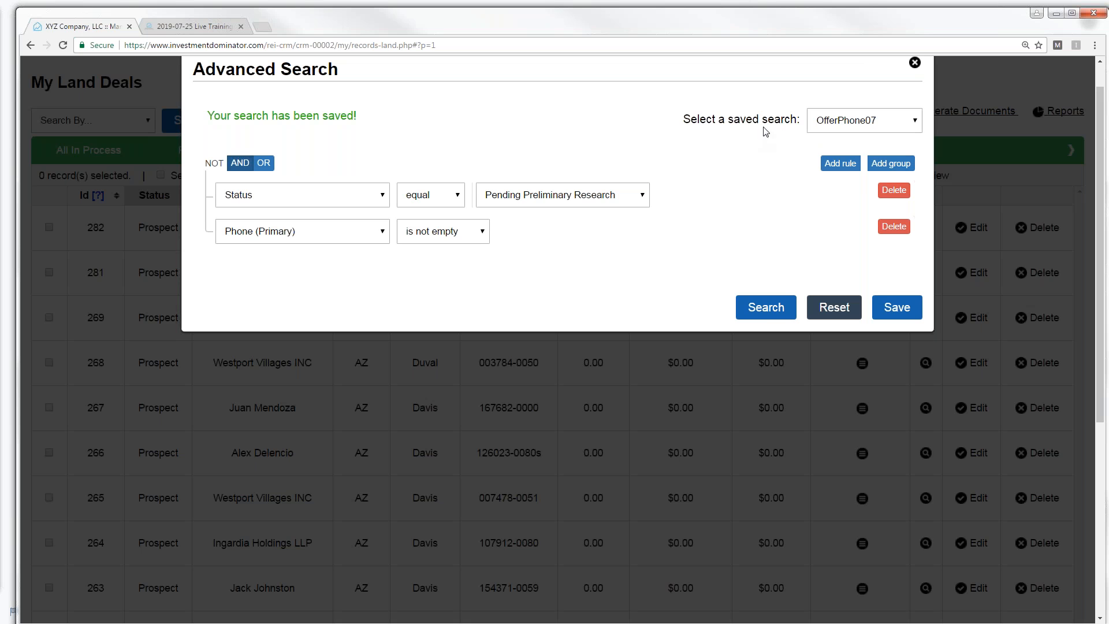
pyautogui.click(765, 311)
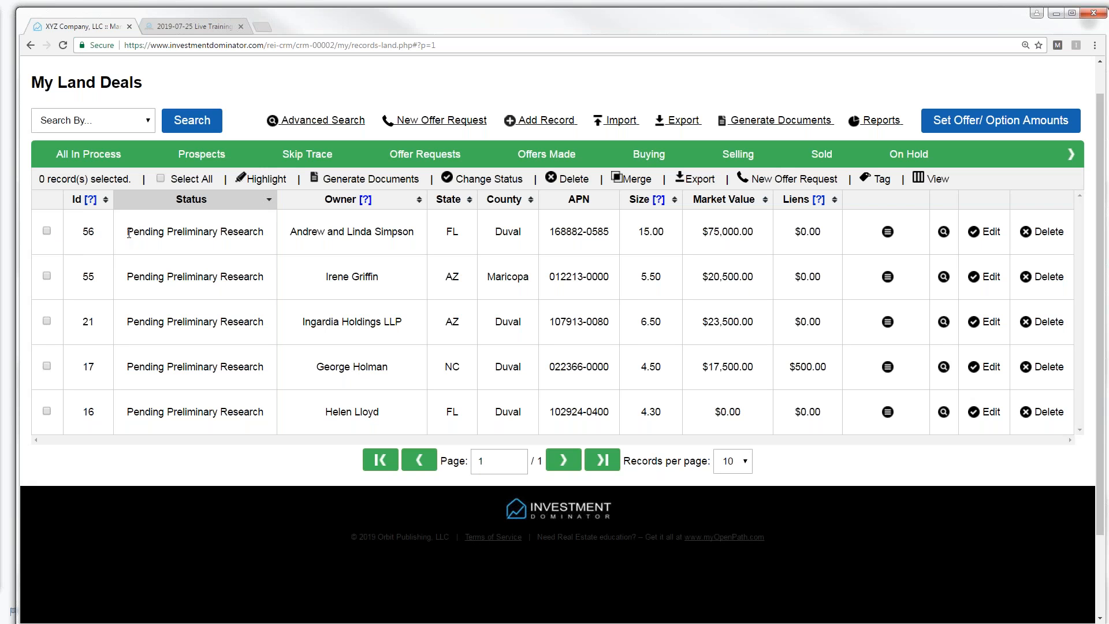
# - Point out record 56's status, check record 55's filled-in primary phone, then return to My Land Deals
pyautogui.moveTo(127, 232); pyautogui.dragTo(264, 230)
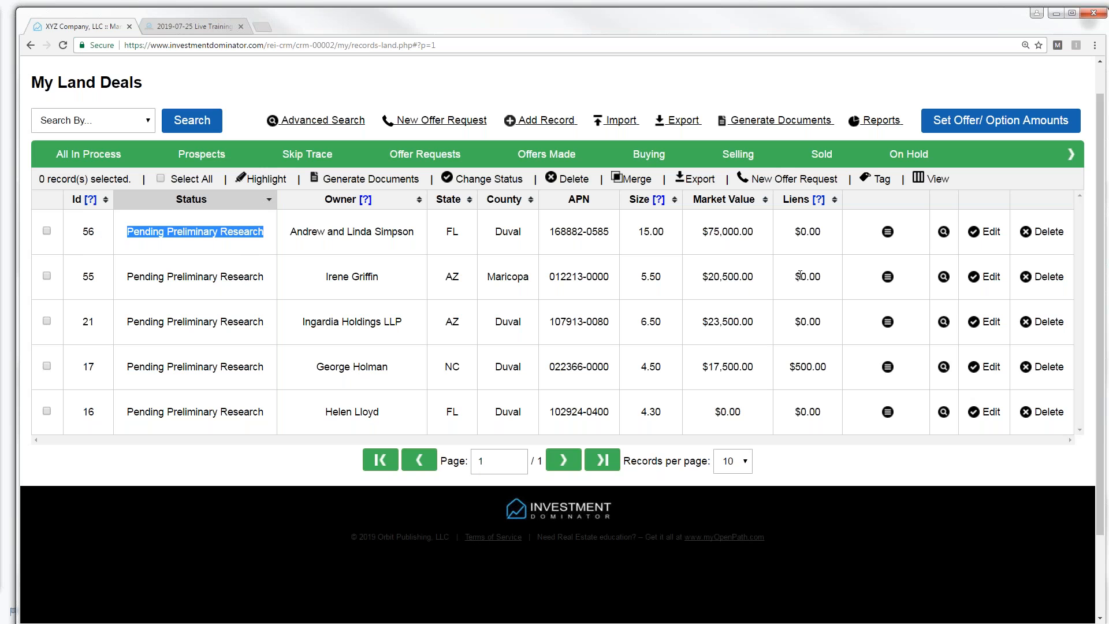
pyautogui.click(919, 251)
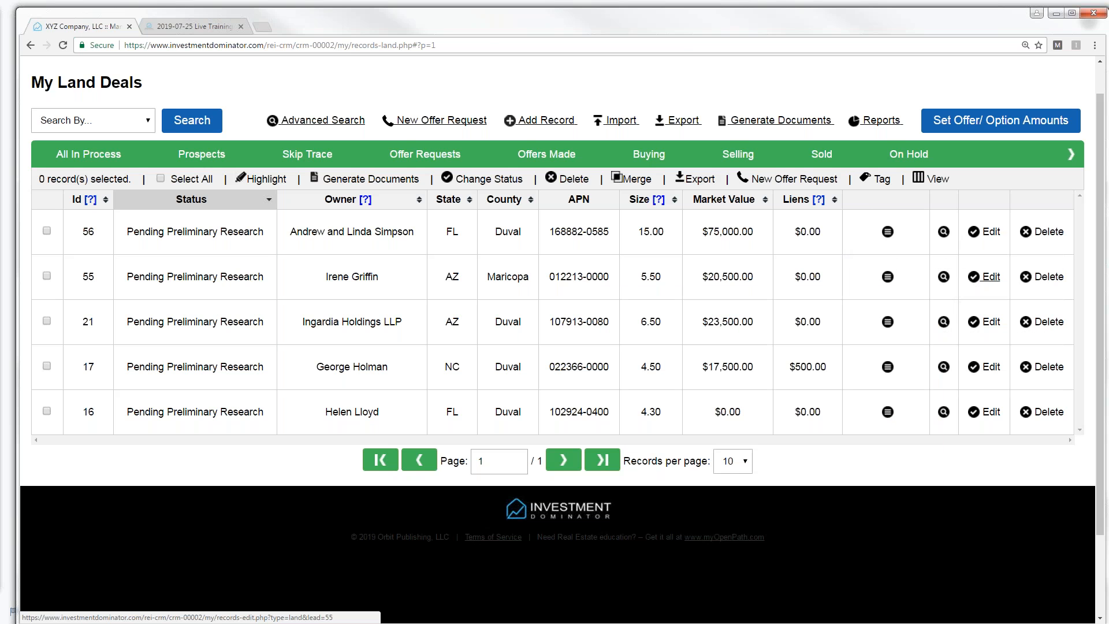
pyautogui.click(990, 278)
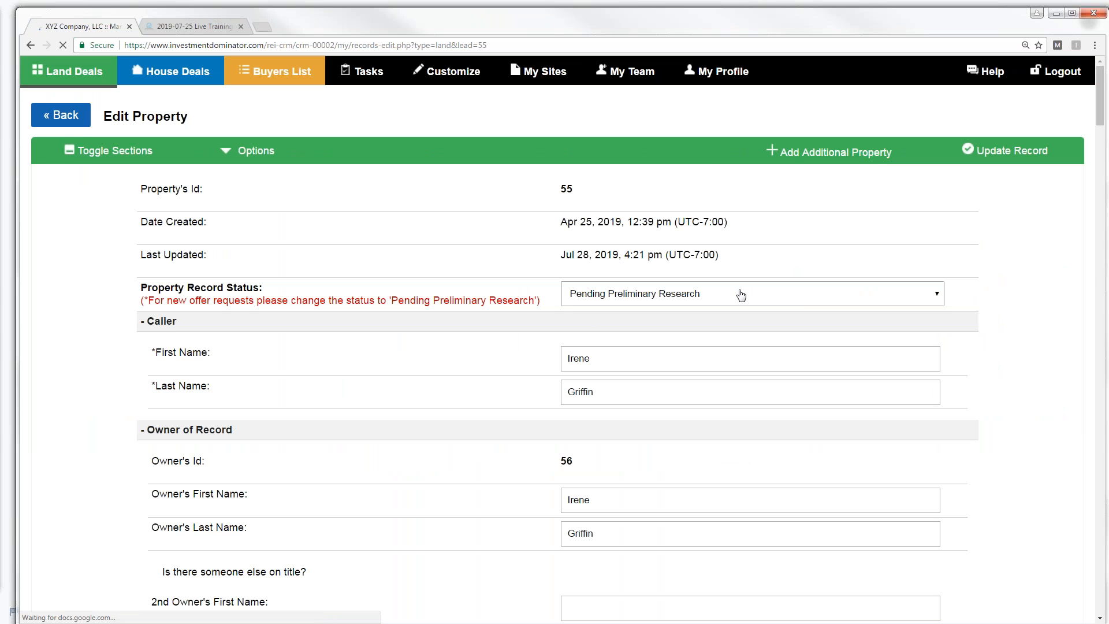
pyautogui.moveTo(1103, 119); pyautogui.dragTo(1103, 183)
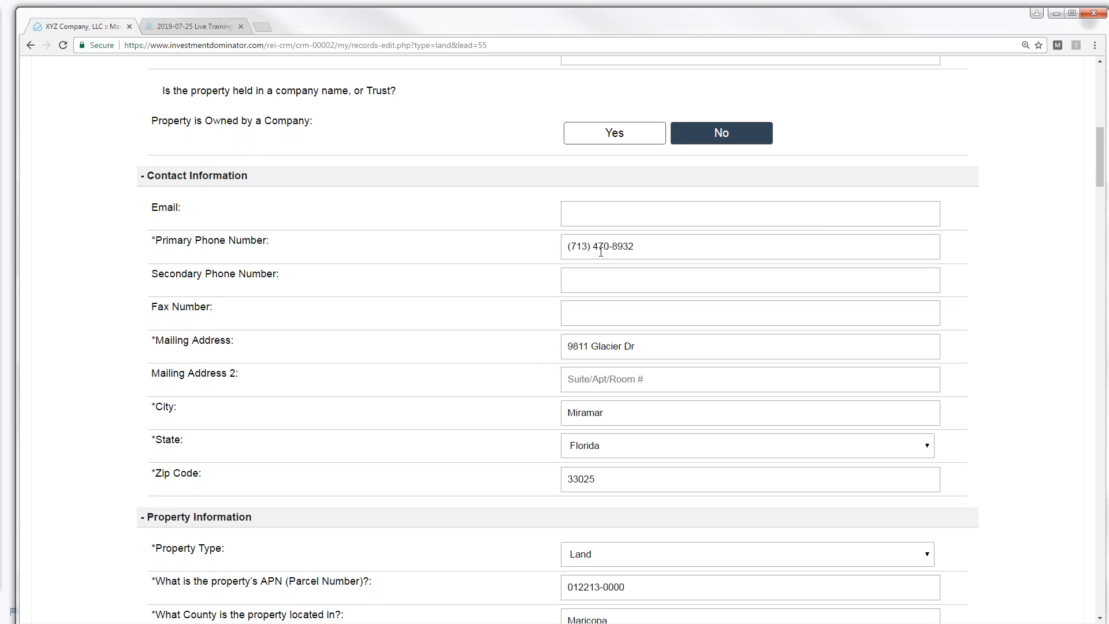
pyautogui.moveTo(1099, 156); pyautogui.dragTo(1030, 107)
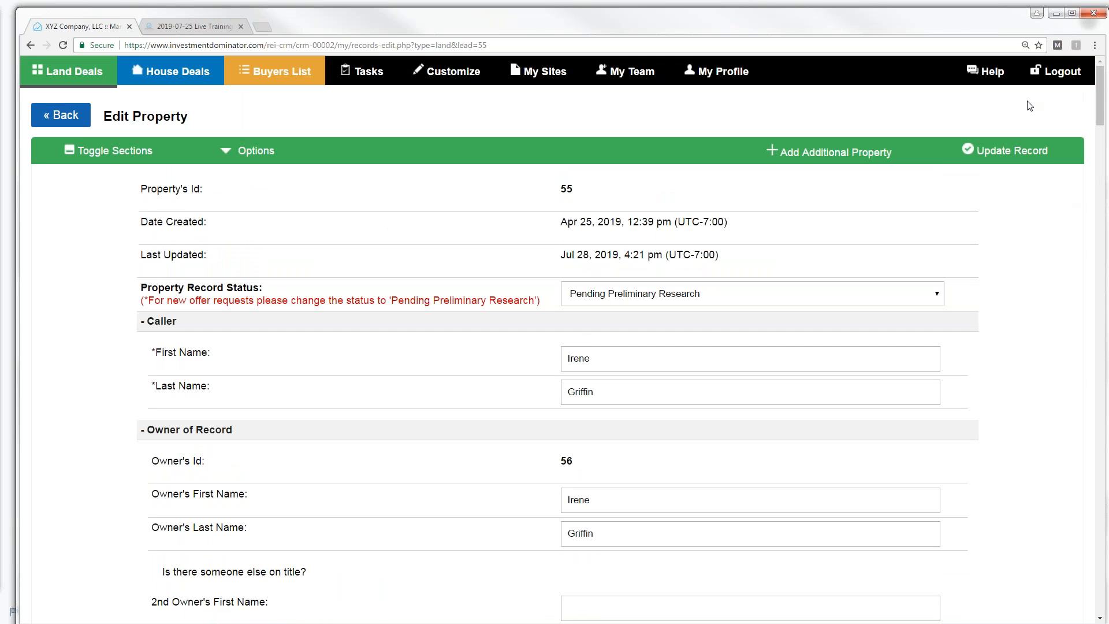
pyautogui.click(82, 121)
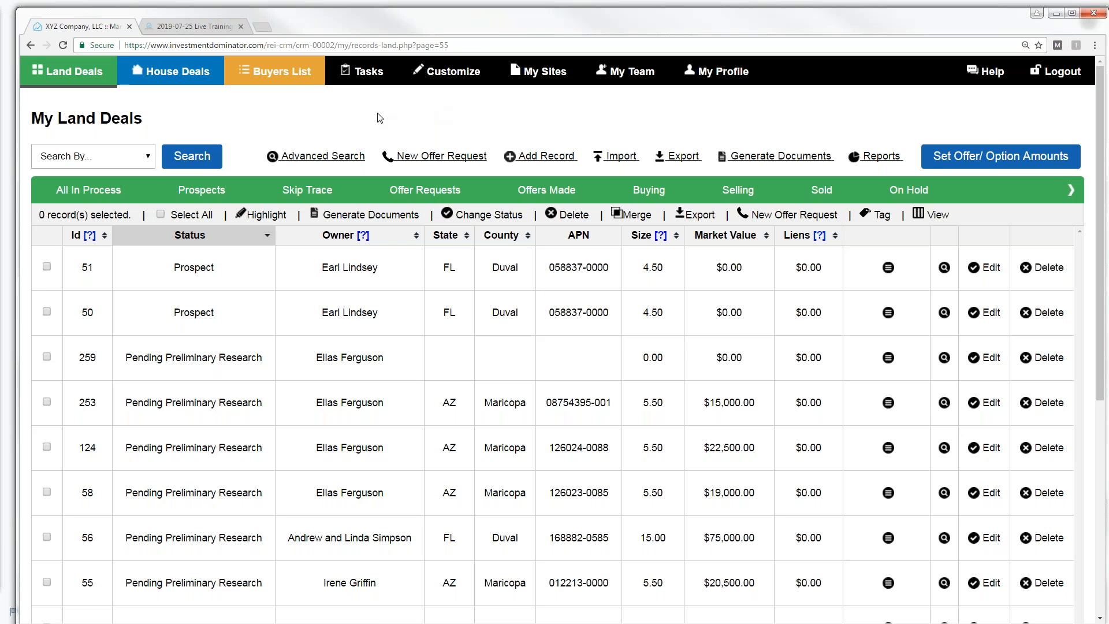
# - Load the saved OfferPhone07 search and run it to list the five matching records
pyautogui.click(334, 153)
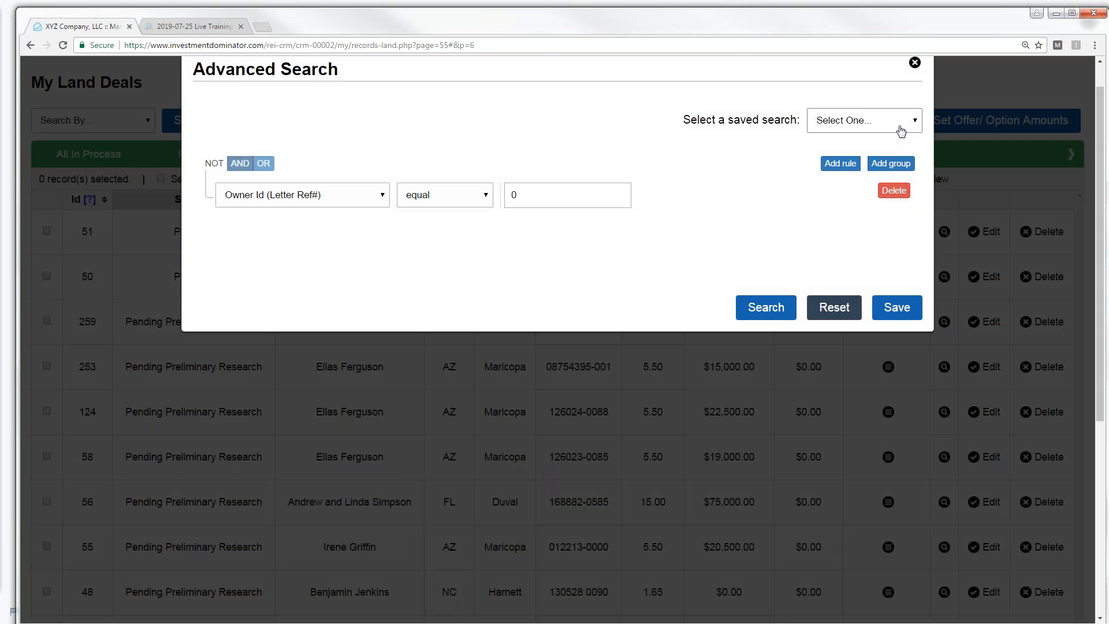
pyautogui.click(914, 124)
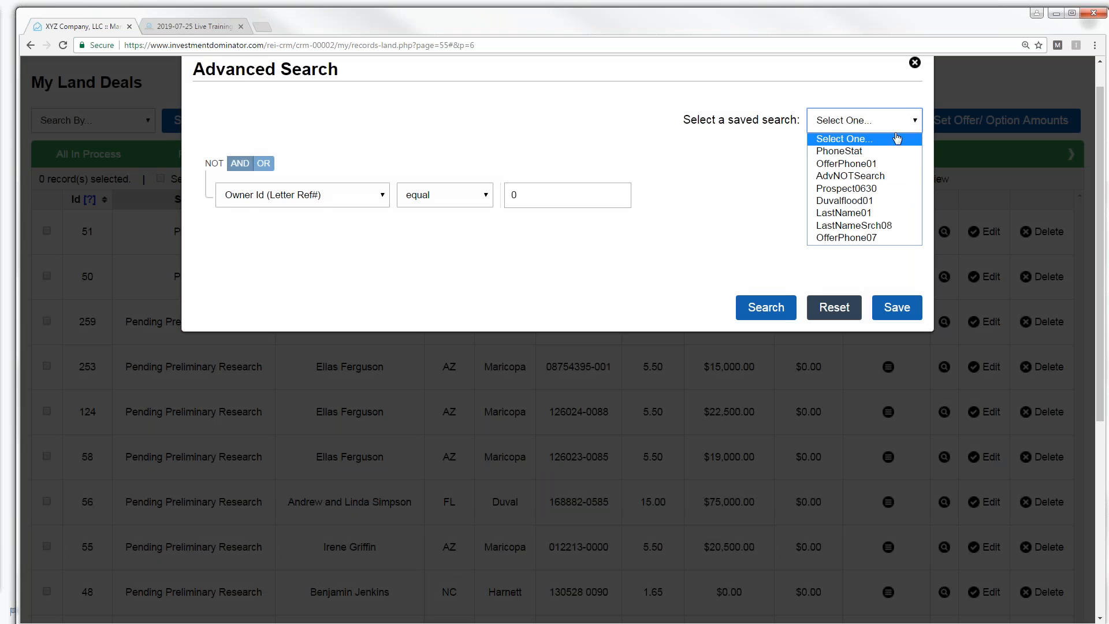
pyautogui.click(855, 238)
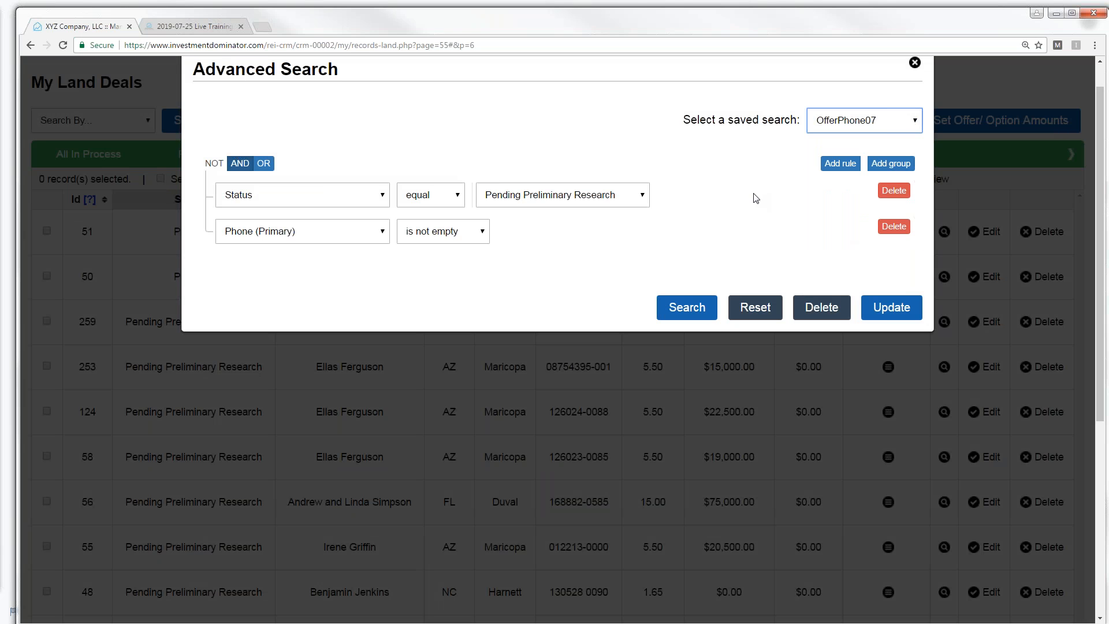
pyautogui.click(683, 309)
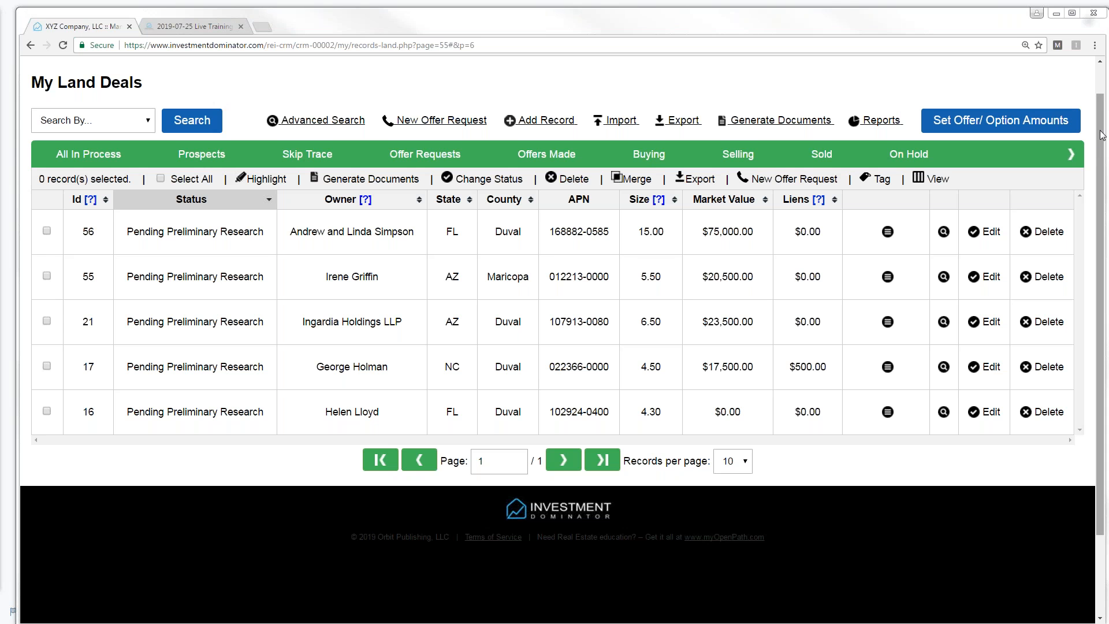
pyautogui.scroll(1, 1101, 136)
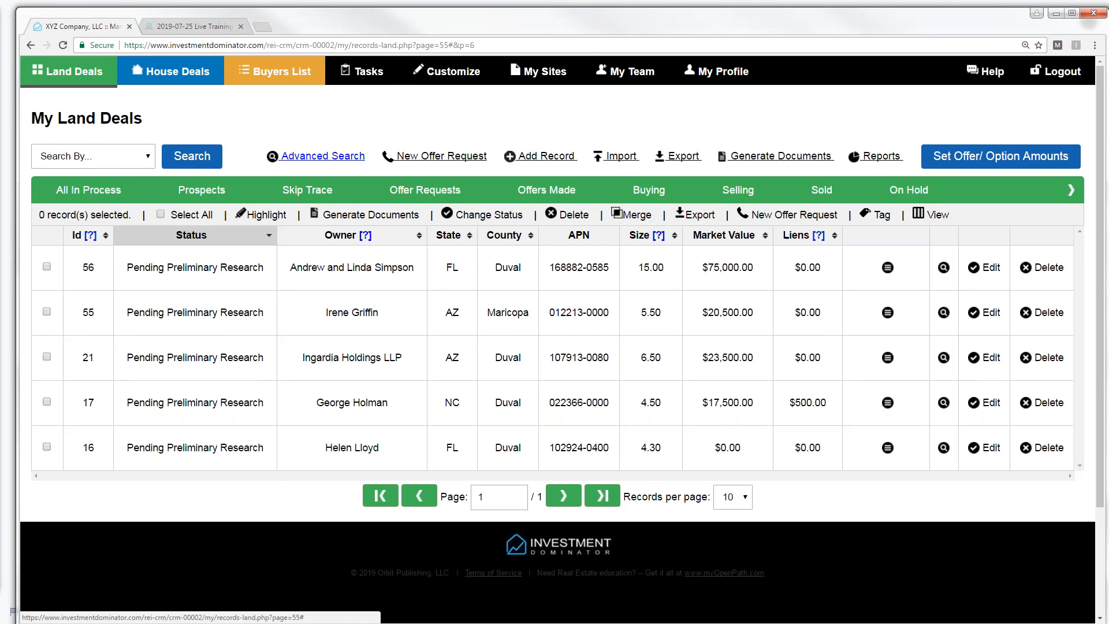
pyautogui.click(324, 157)
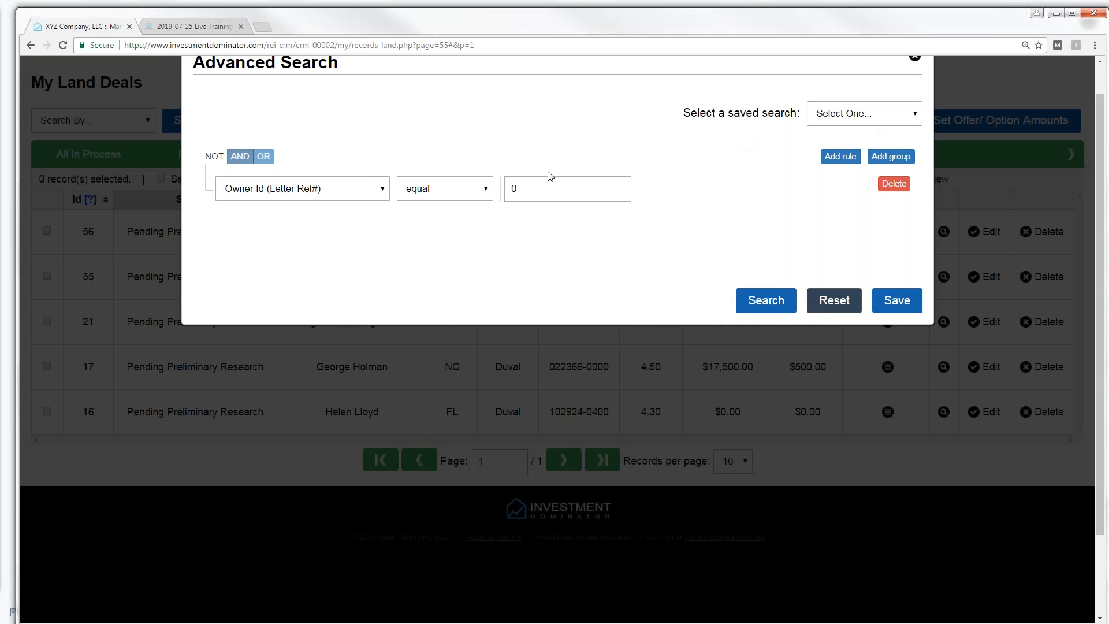
# - Set the first rule to Status equal Prospect and add a Date Created rule
pyautogui.click(379, 188)
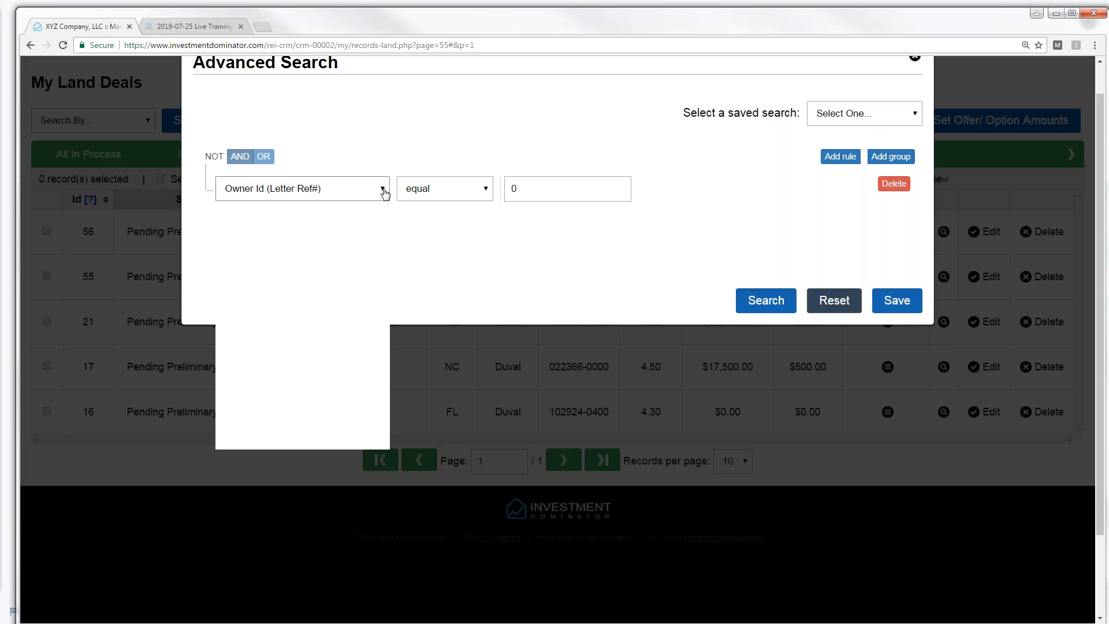
pyautogui.moveTo(385, 298); pyautogui.dragTo(390, 386)
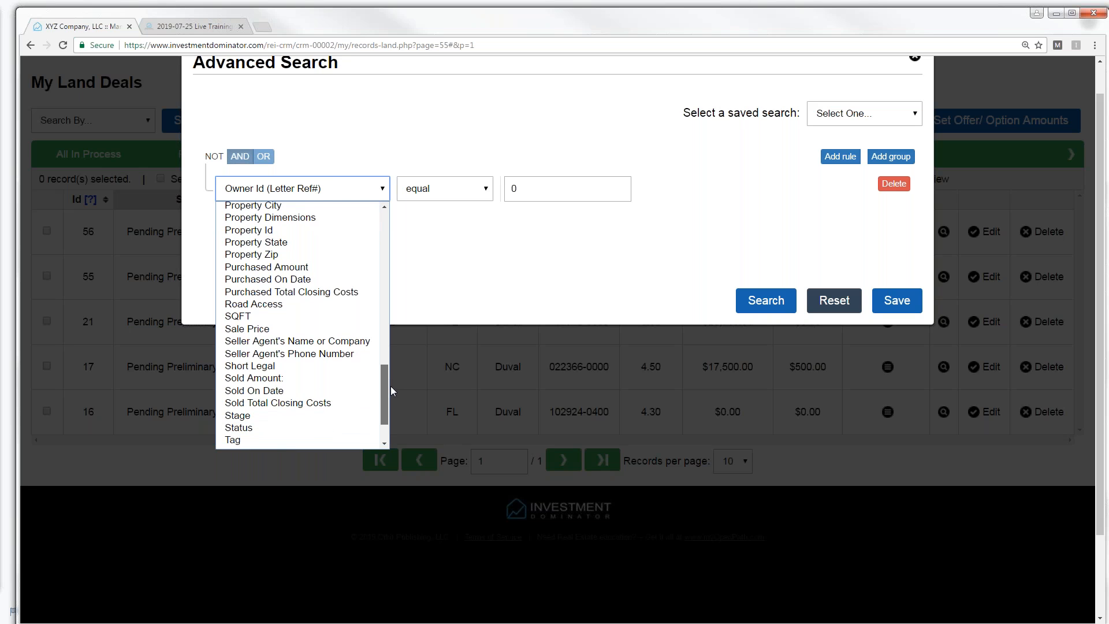
pyautogui.click(288, 428)
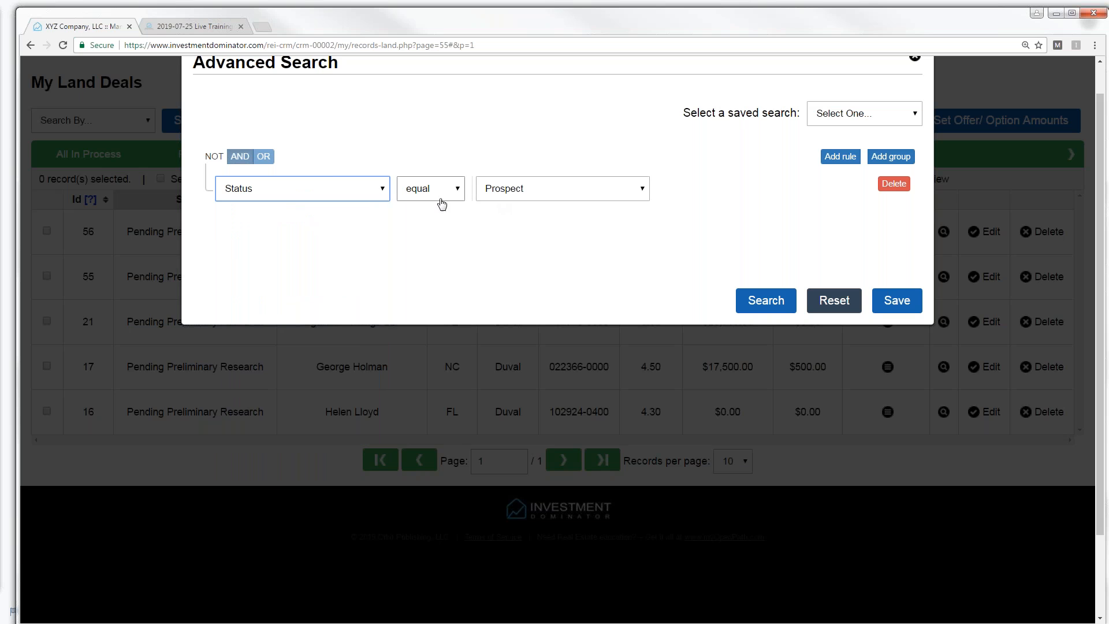
pyautogui.click(840, 159)
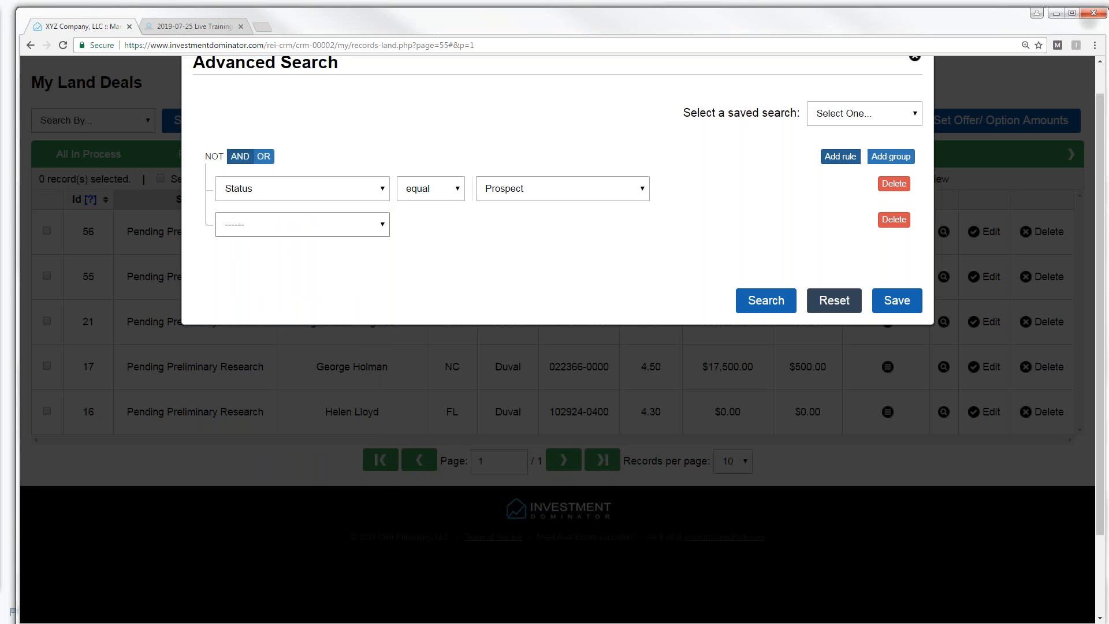
pyautogui.click(373, 225)
pyautogui.moveTo(379, 263)
pyautogui.mouseDown()
pyautogui.moveTo(394, 328)
pyautogui.moveTo(392, 277)
pyautogui.mouseUp()
pyautogui.click(270, 315)
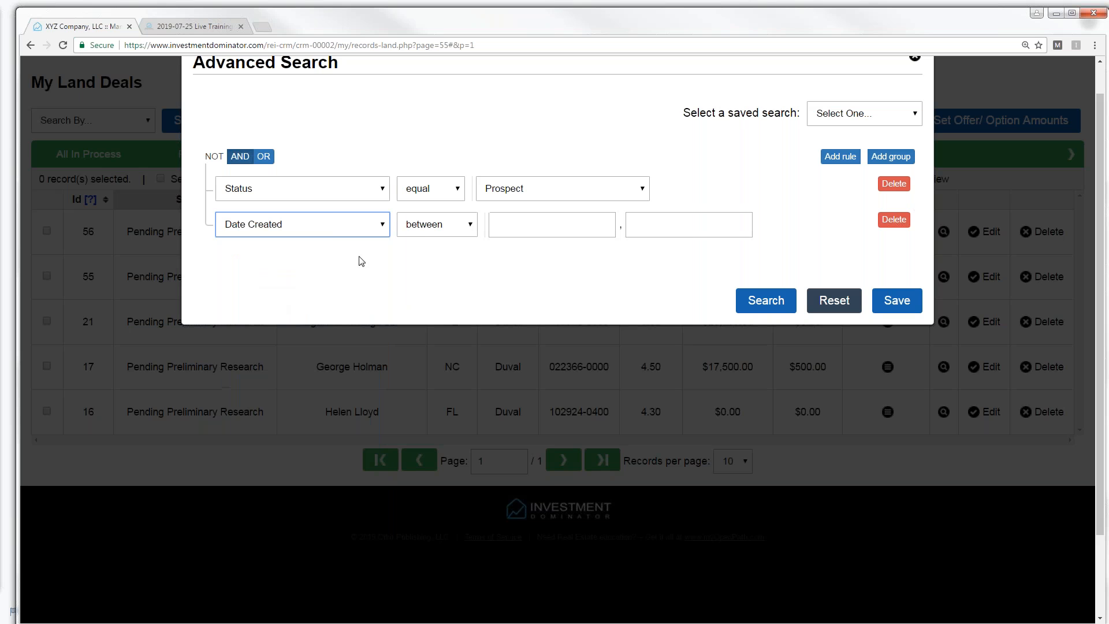
# - Limit Date Created to 06/30/2019 through 07/02/2019 and run the search
pyautogui.click(502, 226)
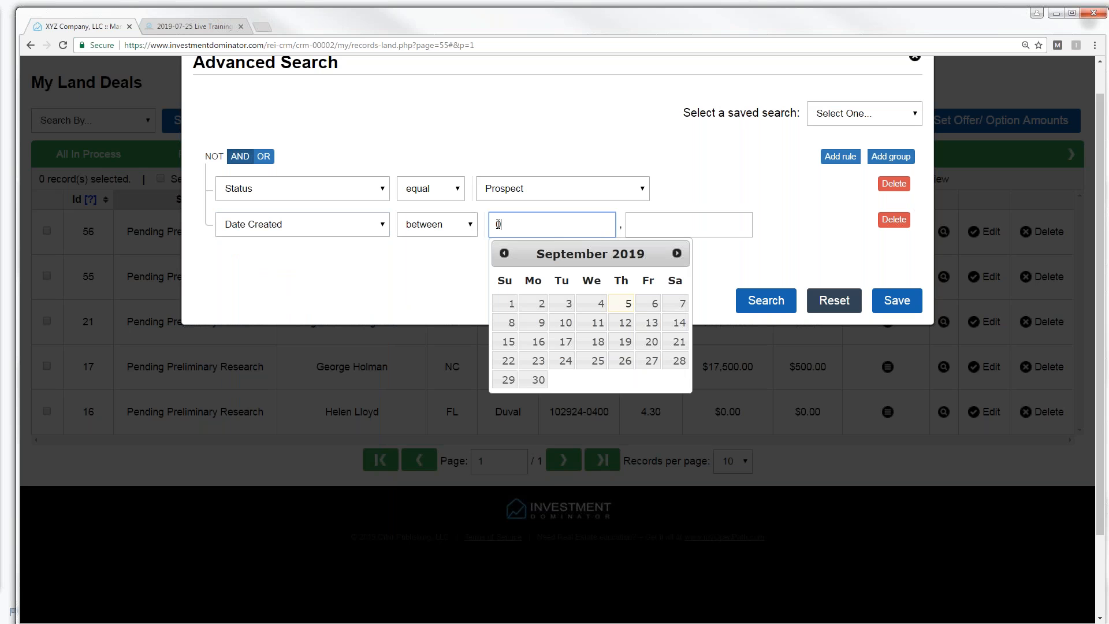
pyautogui.click(505, 254)
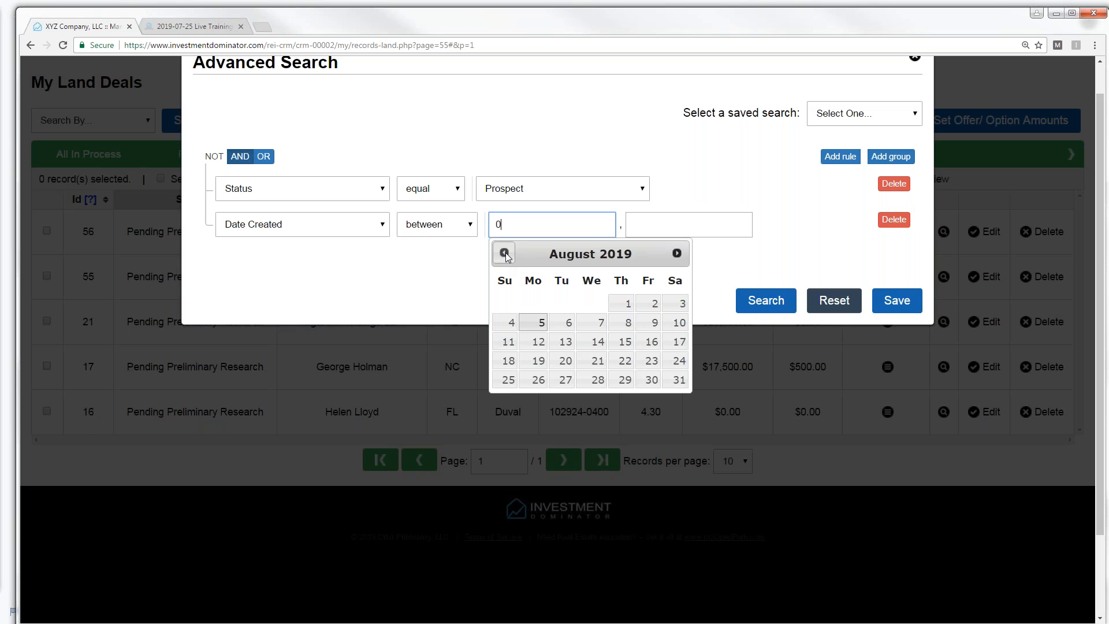
pyautogui.click(505, 254)
pyautogui.click(505, 254)
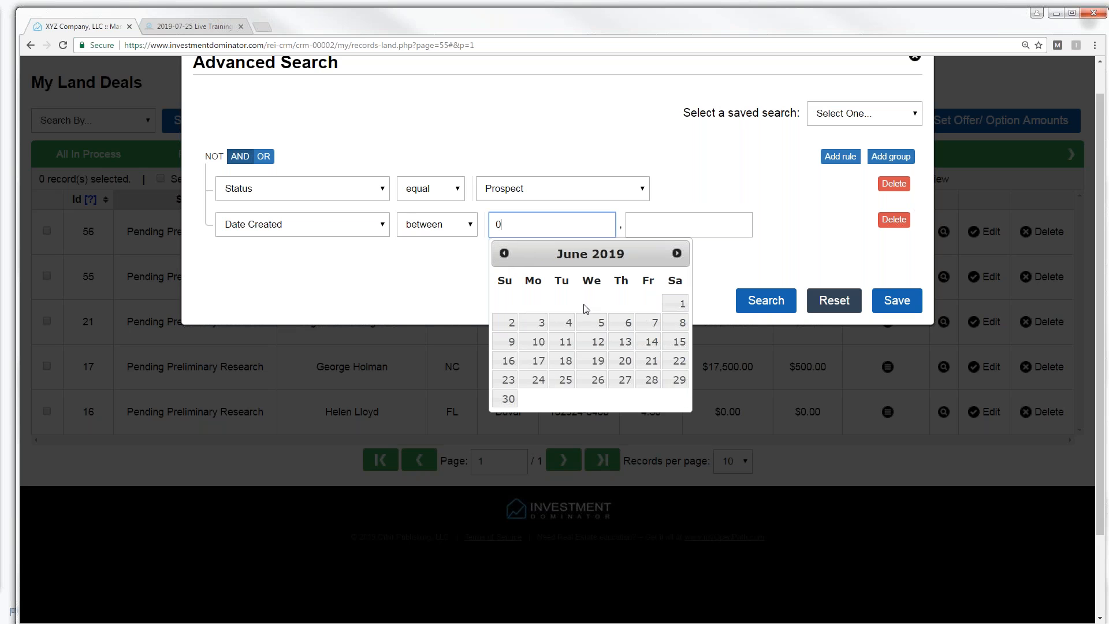
pyautogui.click(509, 398)
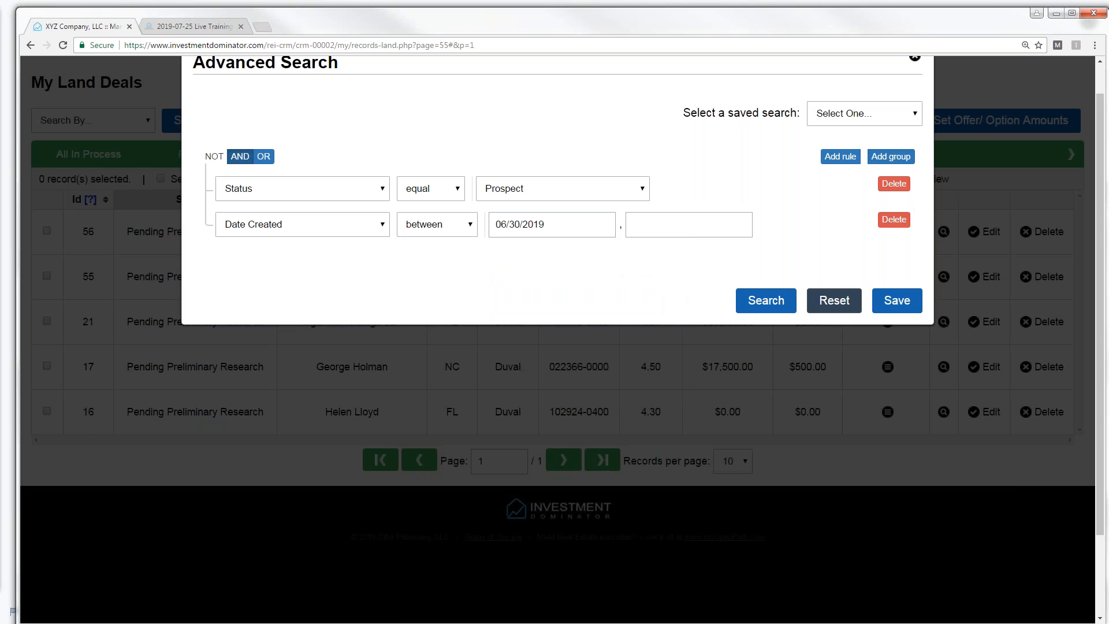
pyautogui.click(646, 231)
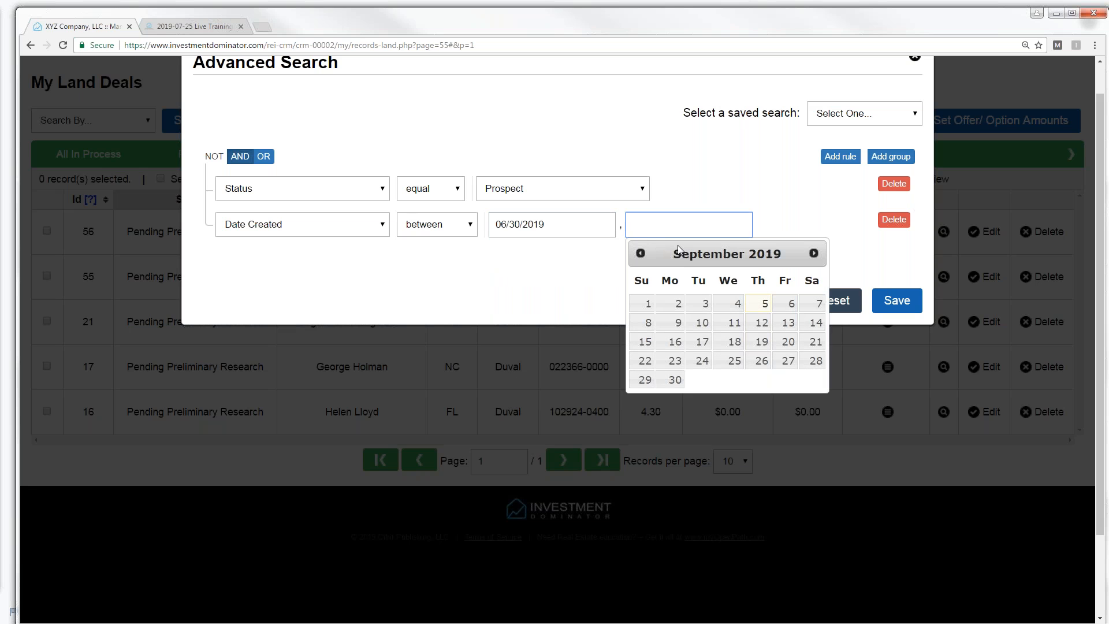
pyautogui.click(641, 254)
pyautogui.click(641, 254)
pyautogui.click(641, 253)
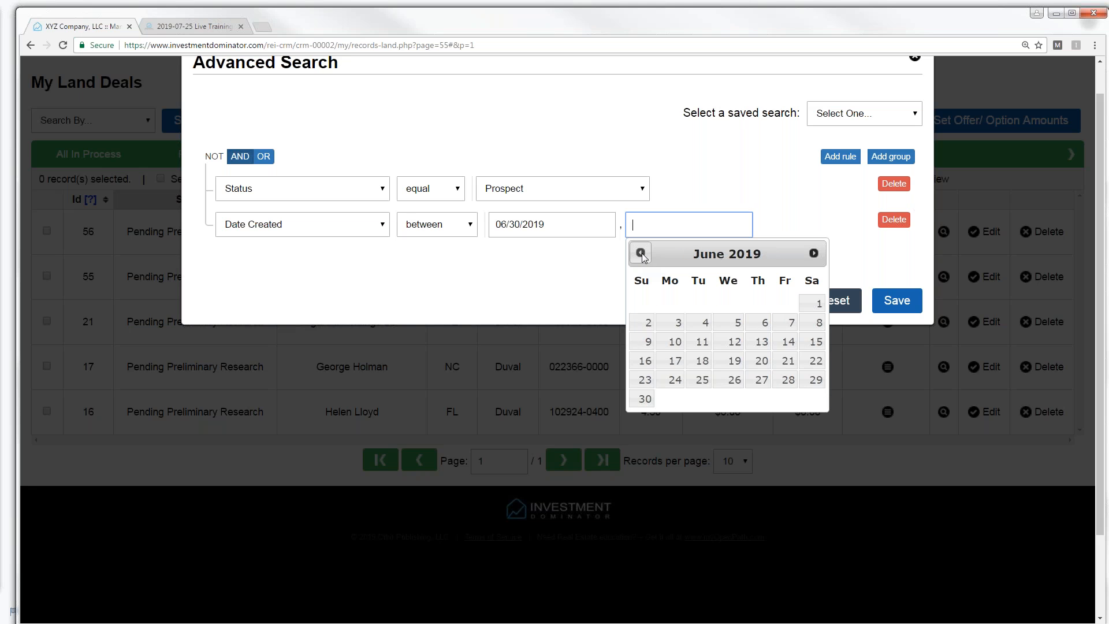
pyautogui.click(813, 253)
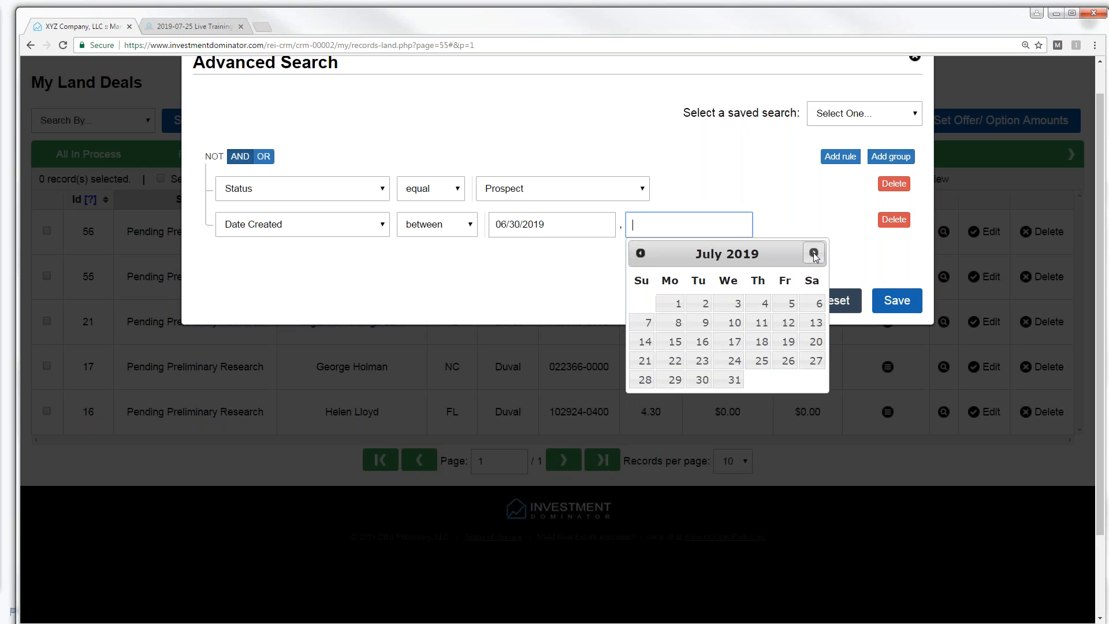
pyautogui.click(703, 304)
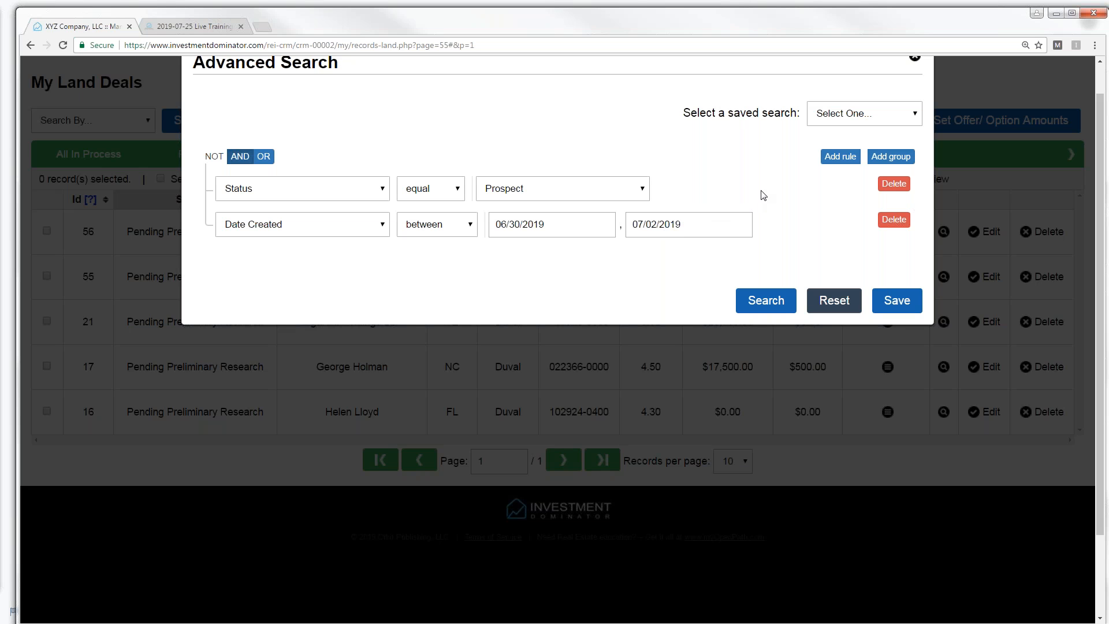
pyautogui.click(773, 302)
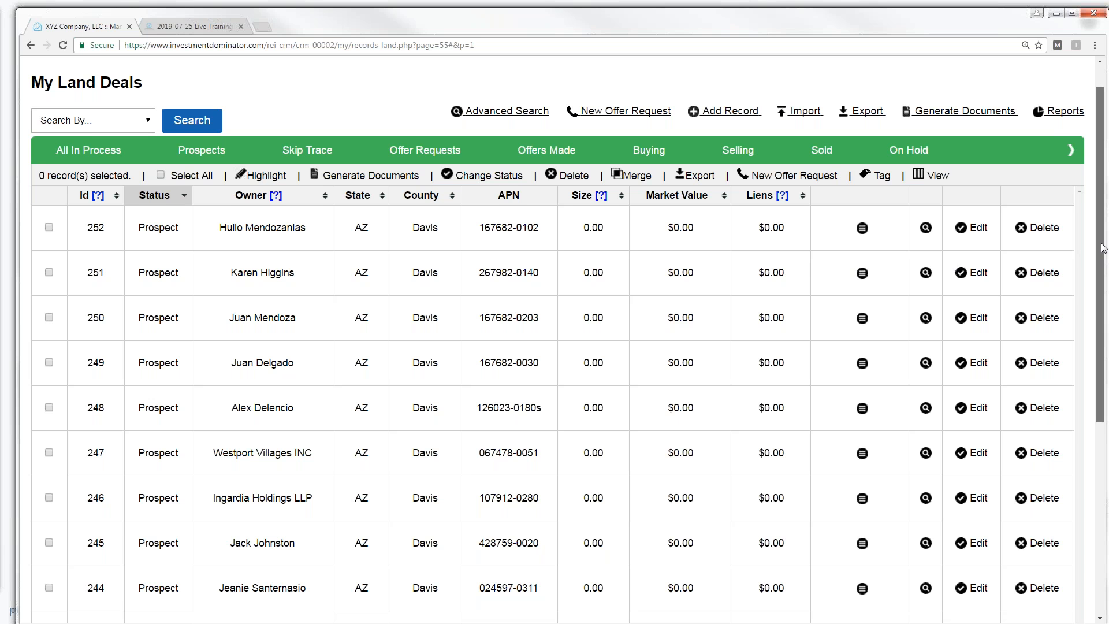
# - Scroll the results to view Prospect records 252 down to 243, all Davis County, AZ
pyautogui.moveTo(1103, 237); pyautogui.dragTo(1103, 260)
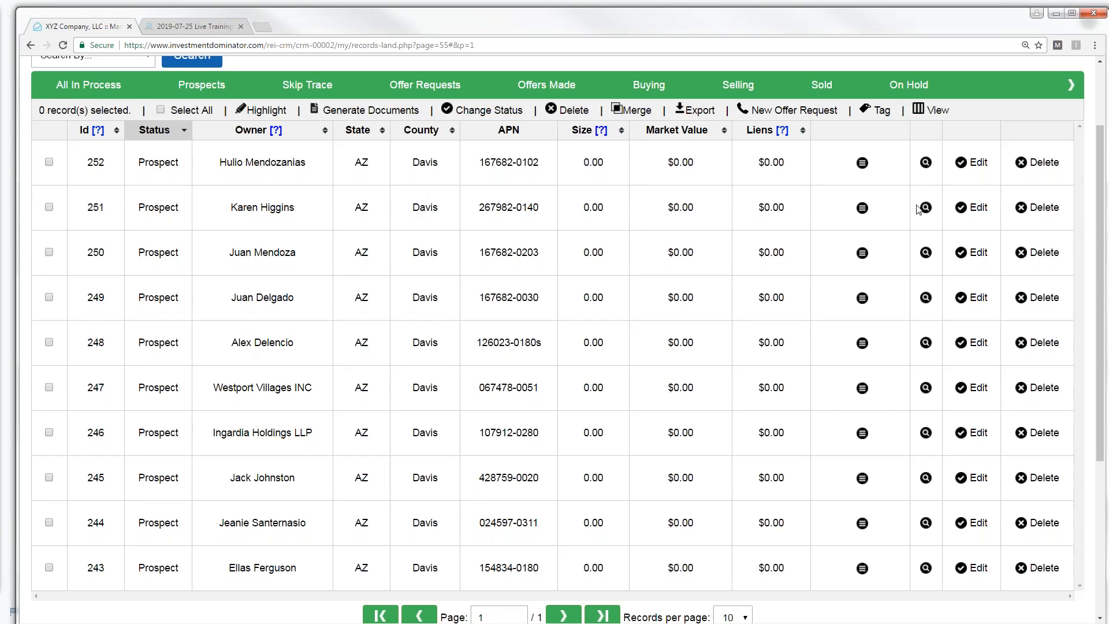
# - Verify record 251's Date Created reads Jun 30, 2019, then return to My Land Deals
pyautogui.click(975, 213)
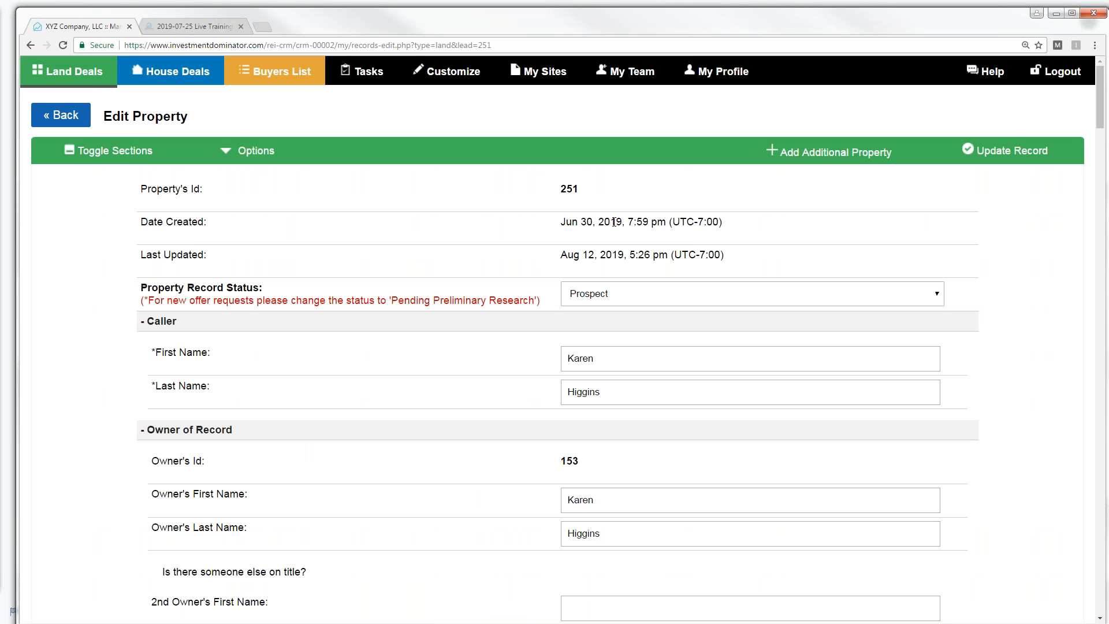
pyautogui.moveTo(562, 223); pyautogui.dragTo(623, 223)
pyautogui.click(66, 120)
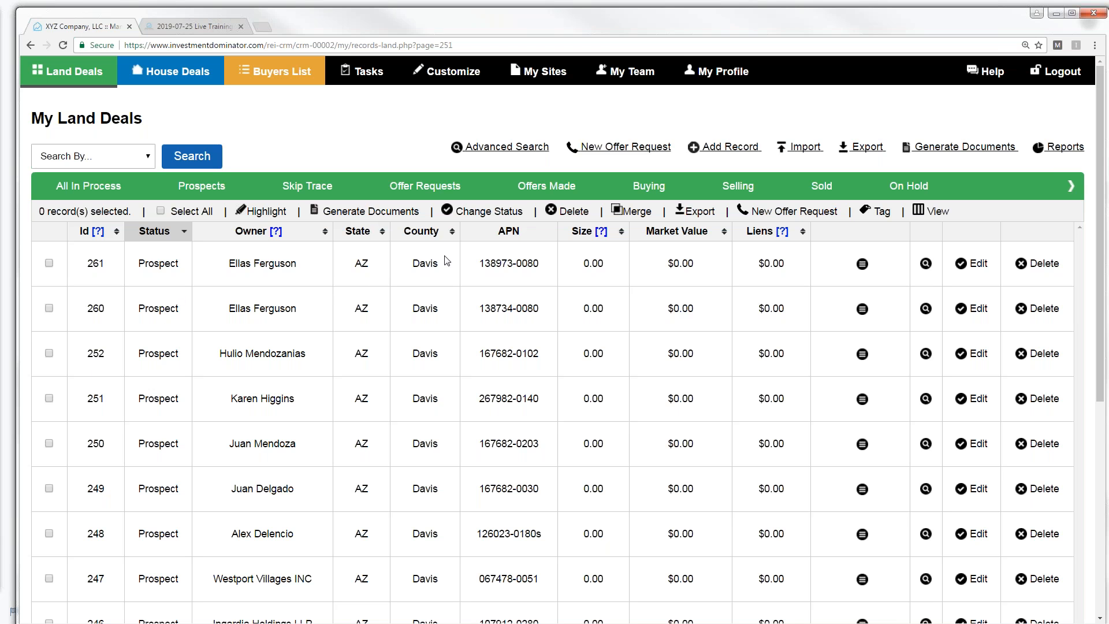
pyautogui.doubleClick(416, 264)
pyautogui.click(161, 212)
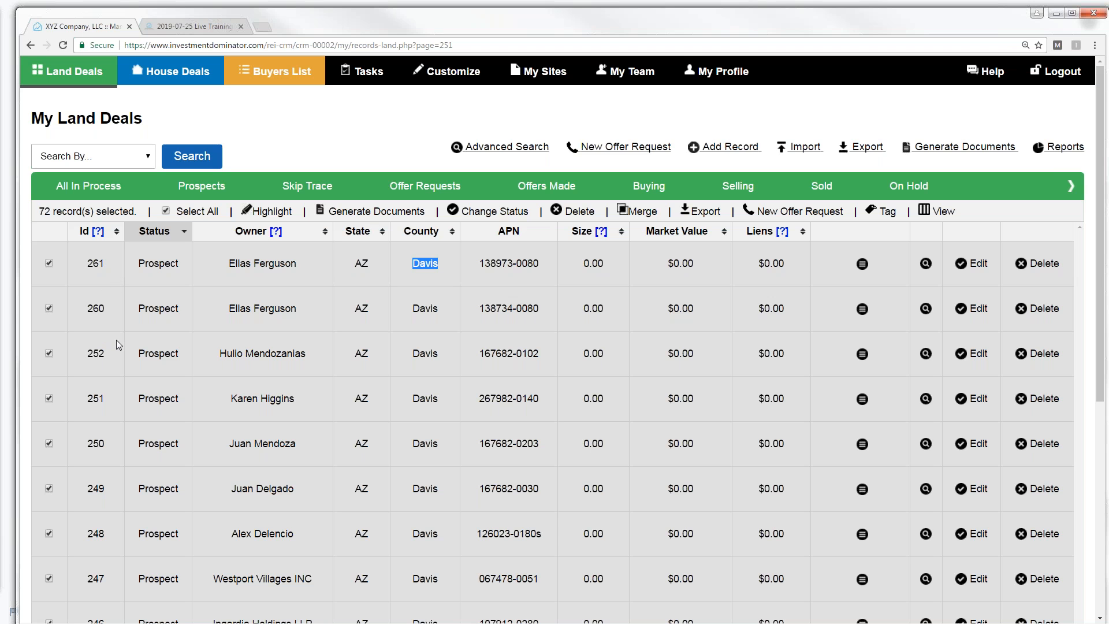
pyautogui.click(487, 212)
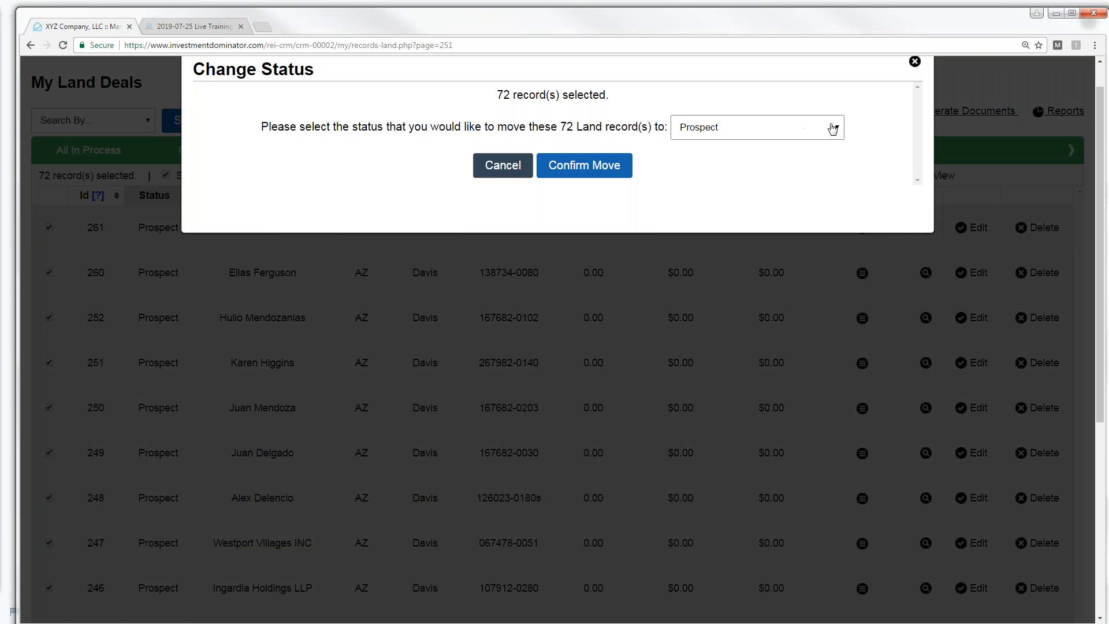
pyautogui.click(835, 128)
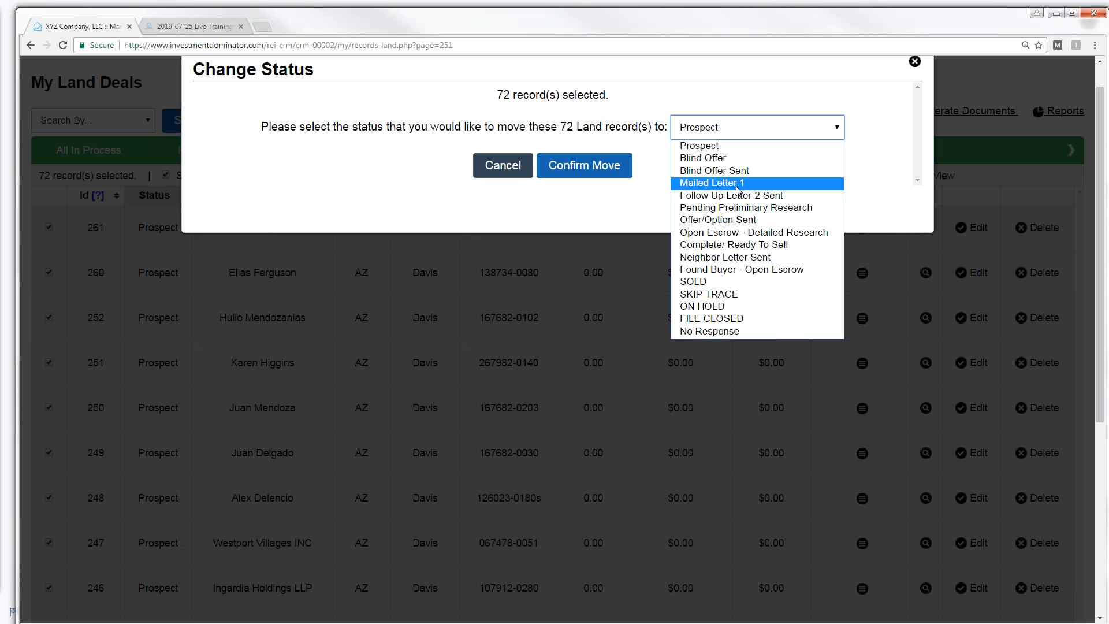
pyautogui.click(513, 175)
pyautogui.click(513, 176)
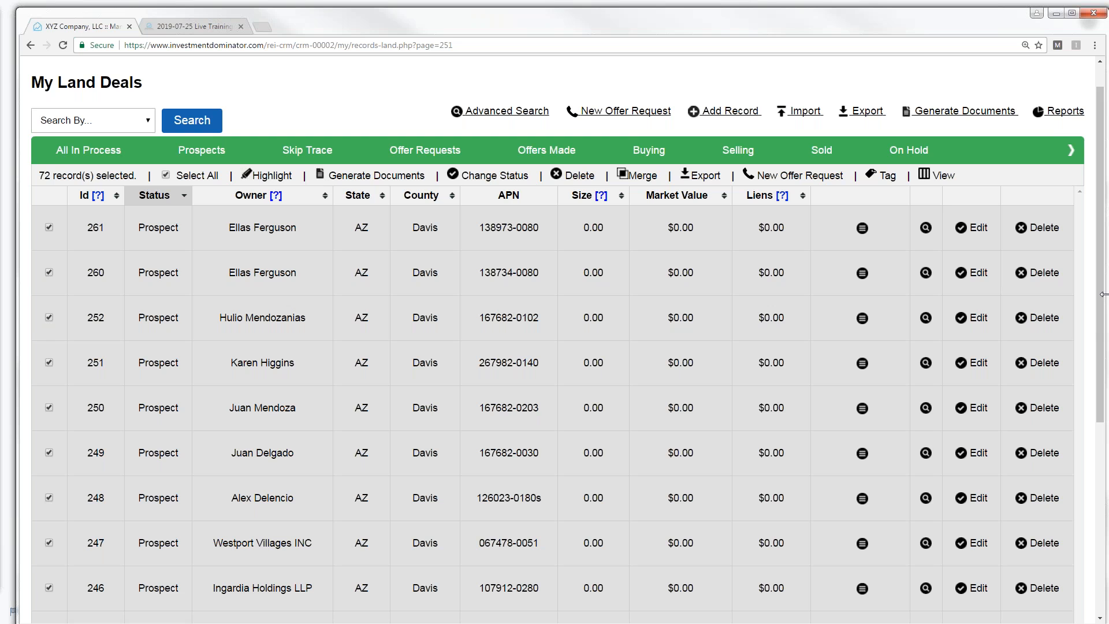
# - Page forward to pages 3 and 4, then back to page 1 at the top of the list
pyautogui.scroll(-4, 809, 376)
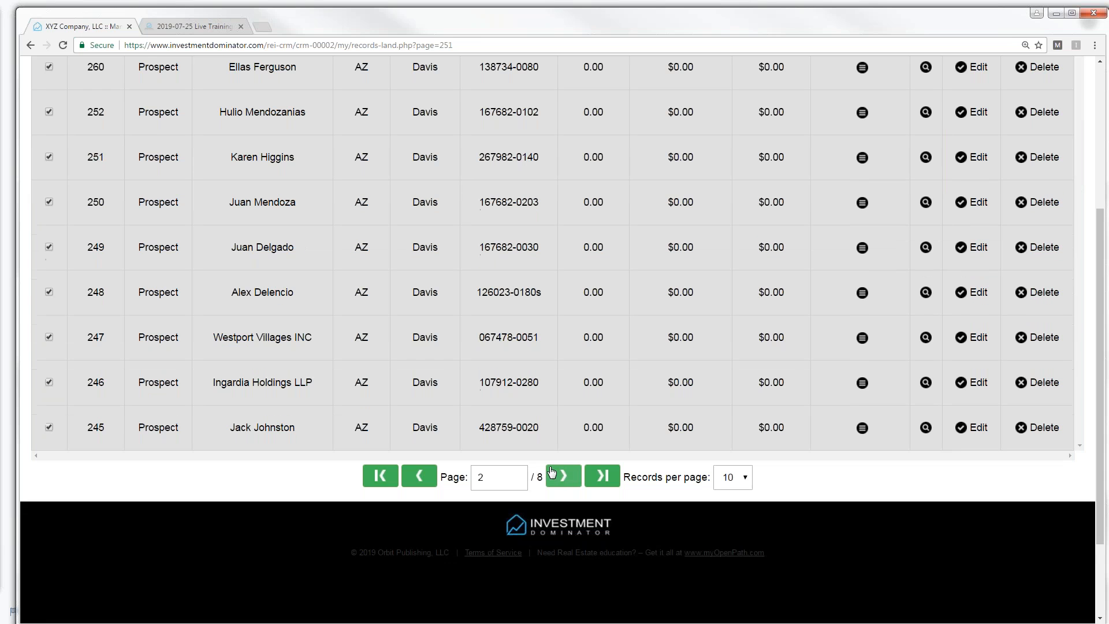
pyautogui.click(563, 477)
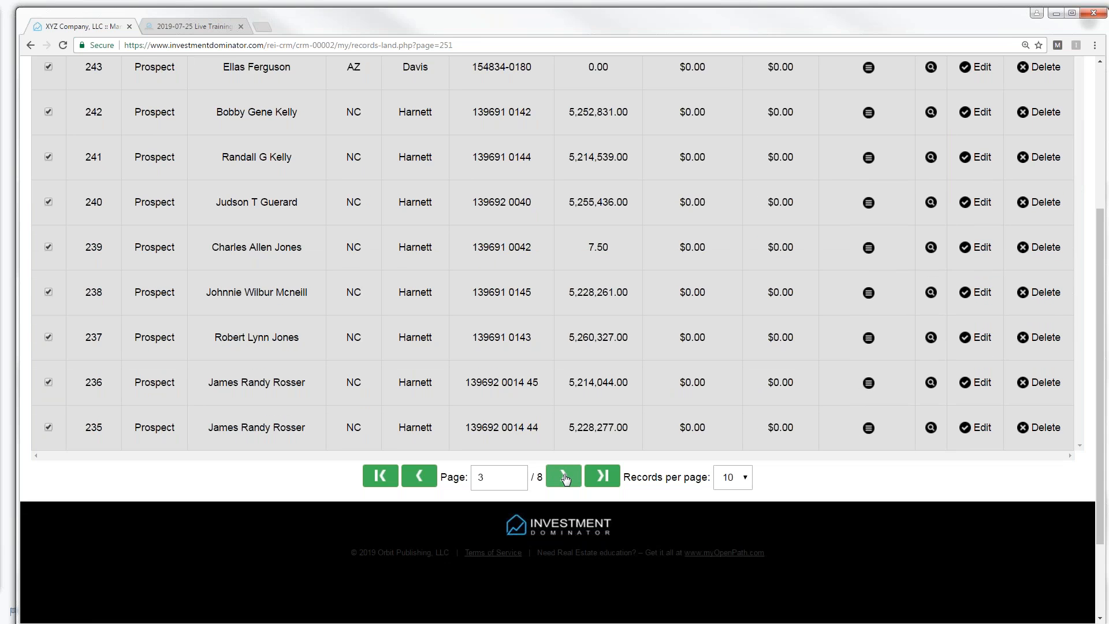
pyautogui.click(565, 478)
pyautogui.click(418, 477)
pyautogui.click(418, 477)
pyautogui.click(418, 477)
pyautogui.moveTo(1099, 265); pyautogui.dragTo(1093, 110)
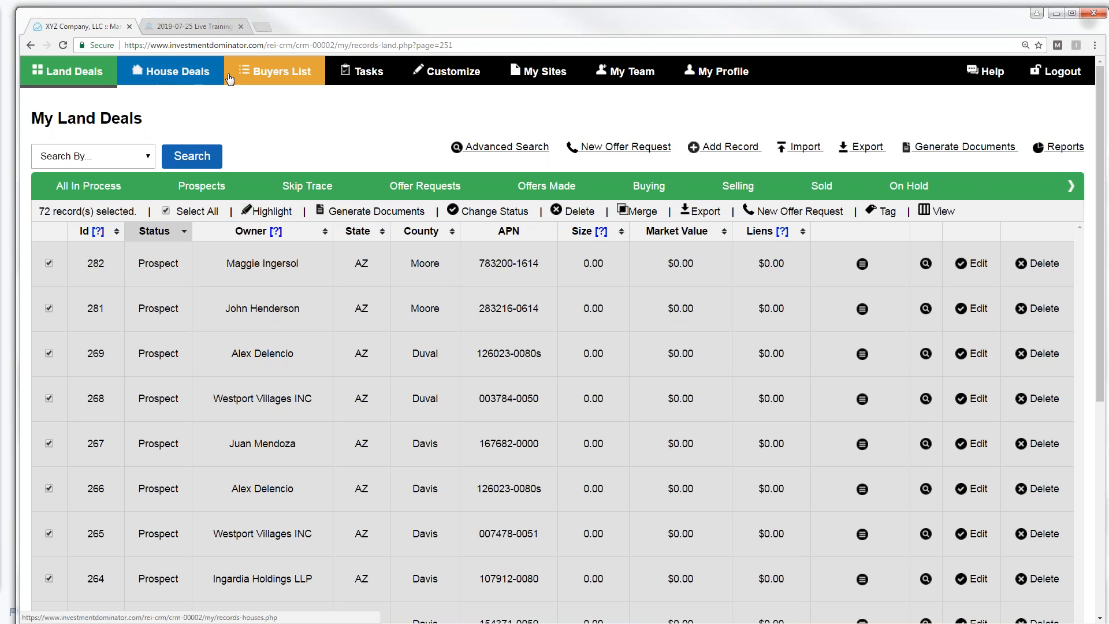
# - Reload the Land Deals list via Customize and back, clearing any selected records
pyautogui.click(404, 77)
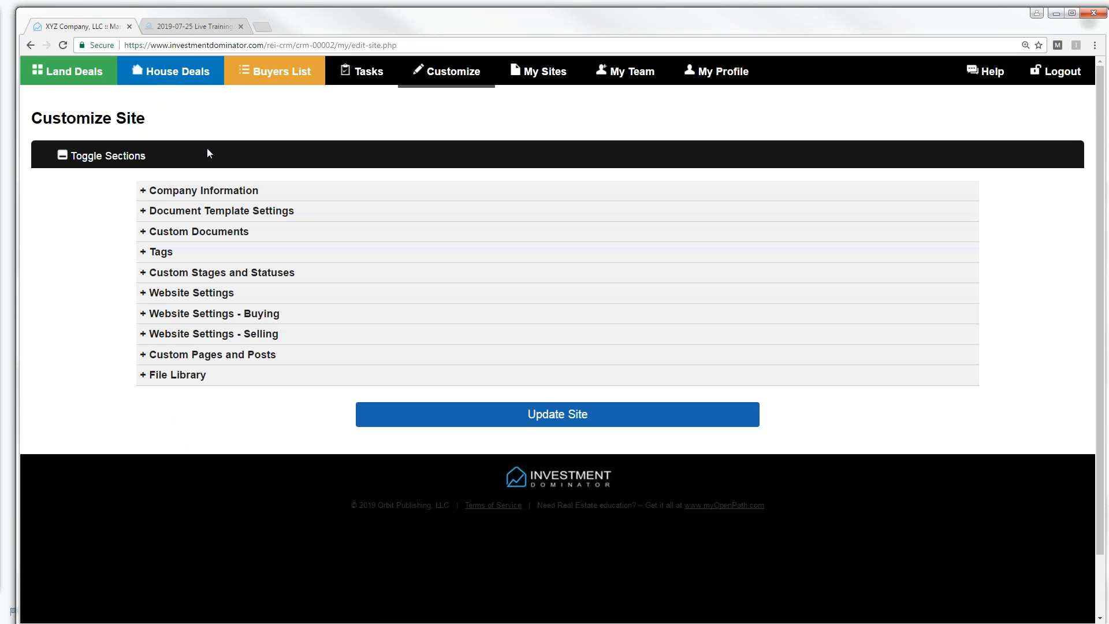
pyautogui.click(83, 72)
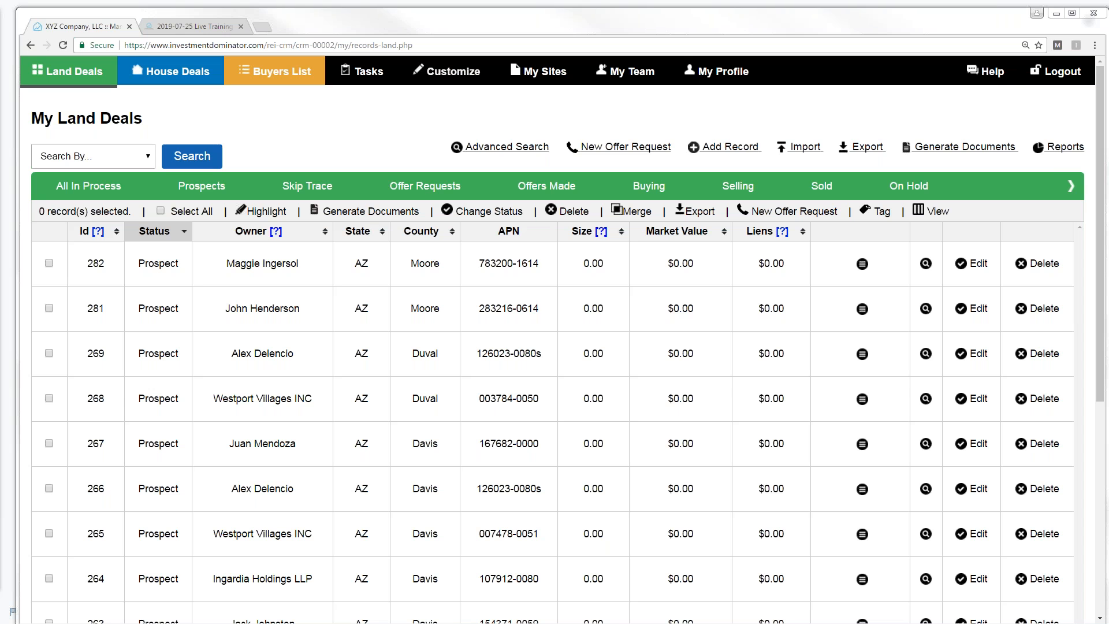
# - Search the Help center's user guide for 'House Expense'
pyautogui.click(996, 78)
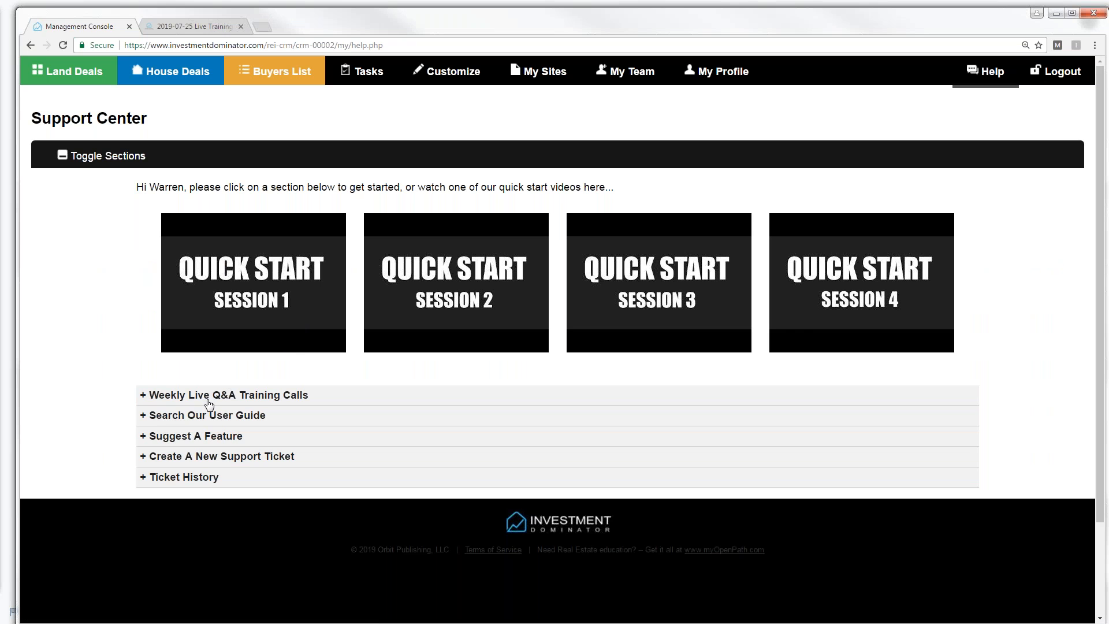
pyautogui.click(181, 419)
pyautogui.click(188, 522)
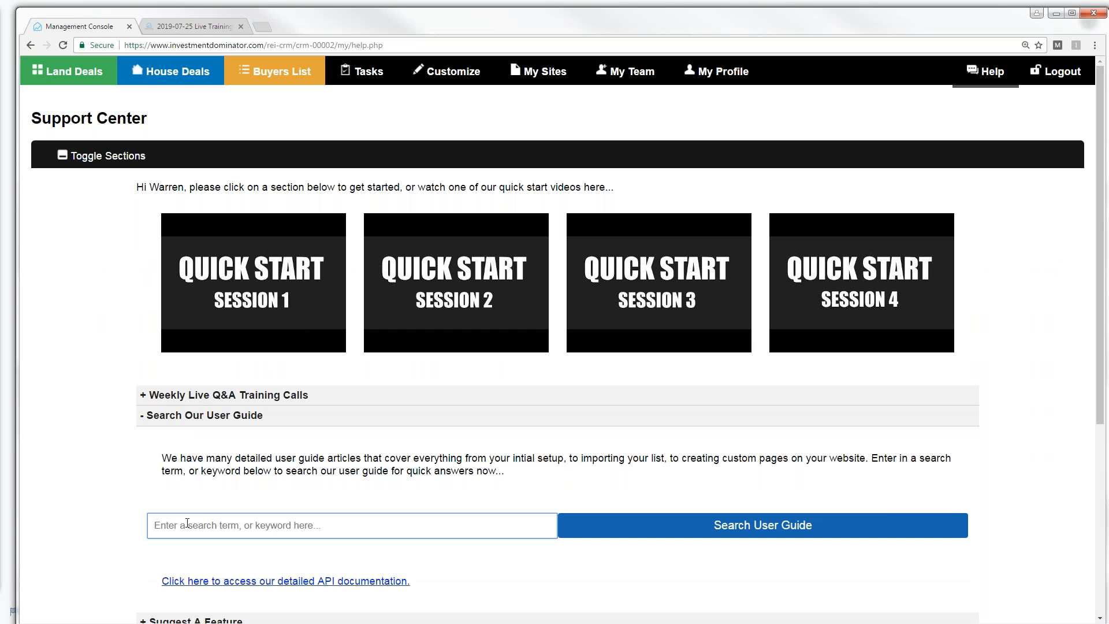
pyautogui.write('House Expen')
pyautogui.write('se')
pyautogui.click(716, 526)
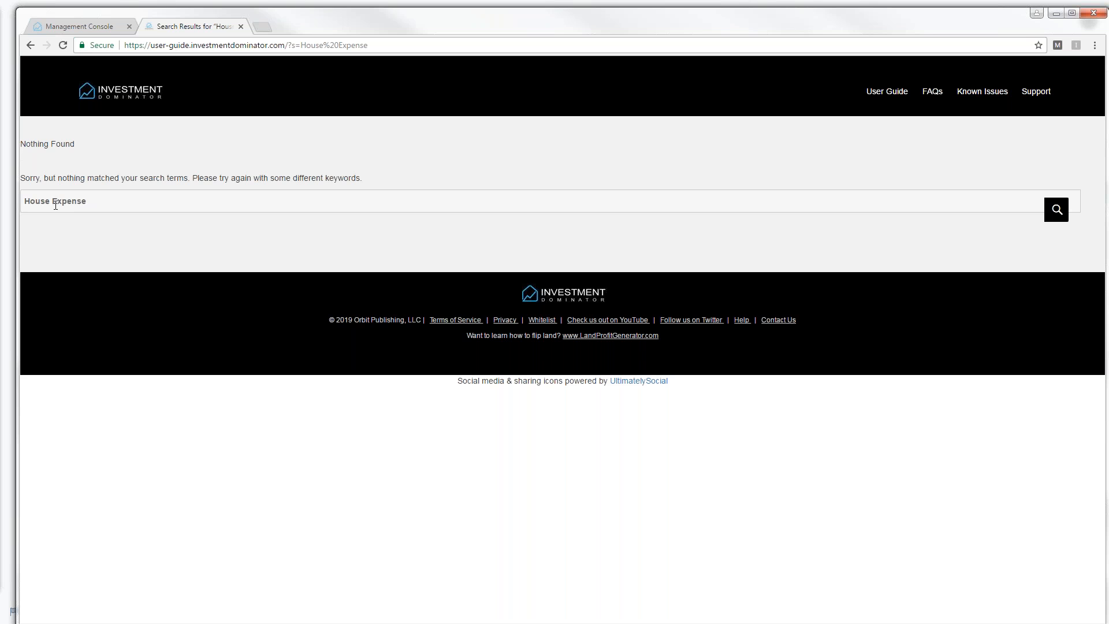
# - Shorten the user guide search term to 'House' and search again
pyautogui.click(89, 203)
pyautogui.press('BackSpace')
pyautogui.press('BackSpace')
pyautogui.press('BackSpace')
pyautogui.press('BackSpace')
pyautogui.press('BackSpace')
pyautogui.press('BackSpace')
pyautogui.press('BackSpace')
pyautogui.press('BackSpace')
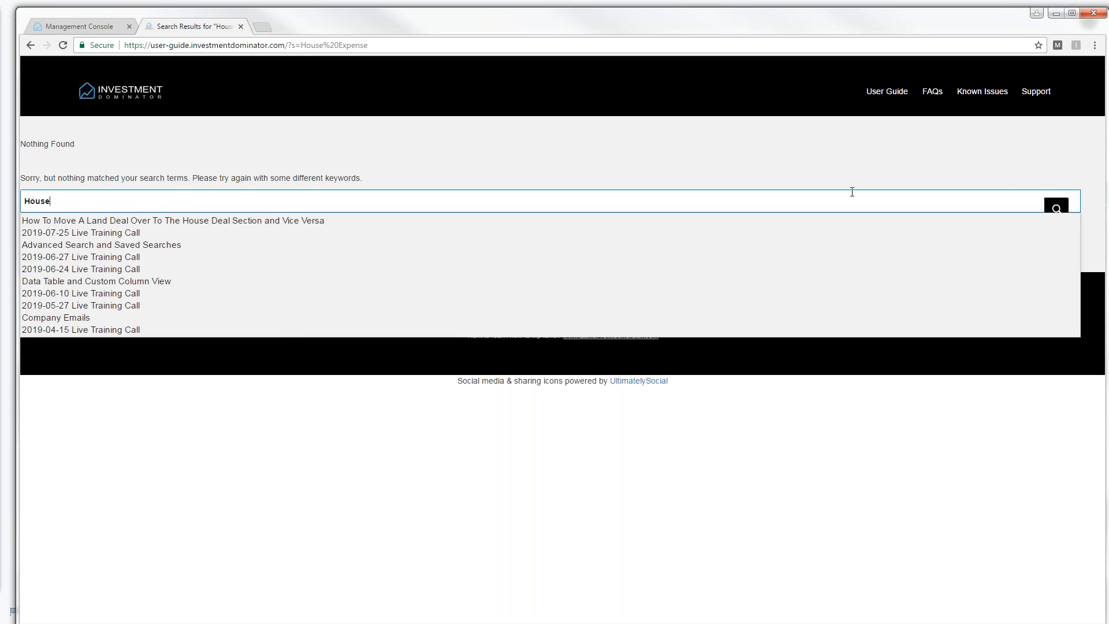
pyautogui.click(1056, 206)
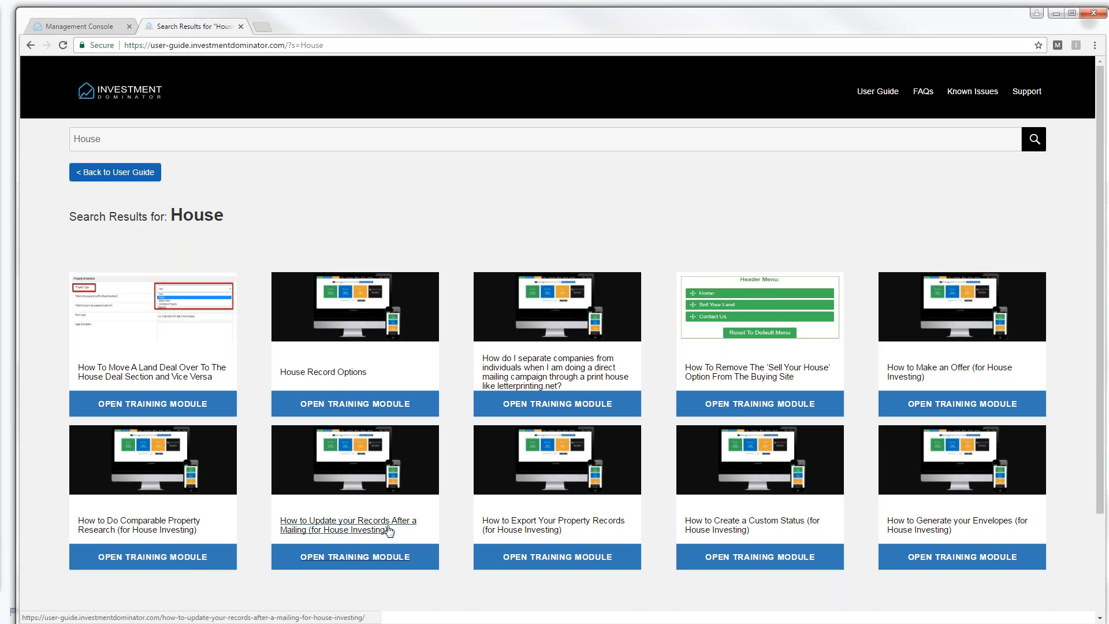
pyautogui.click(349, 529)
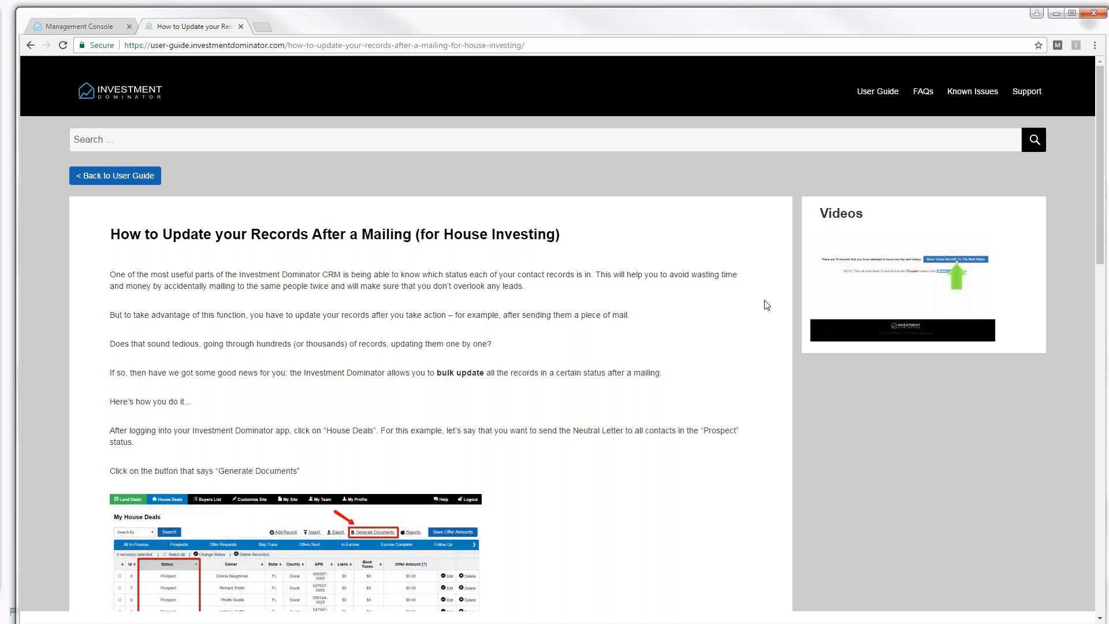
pyautogui.click(105, 142)
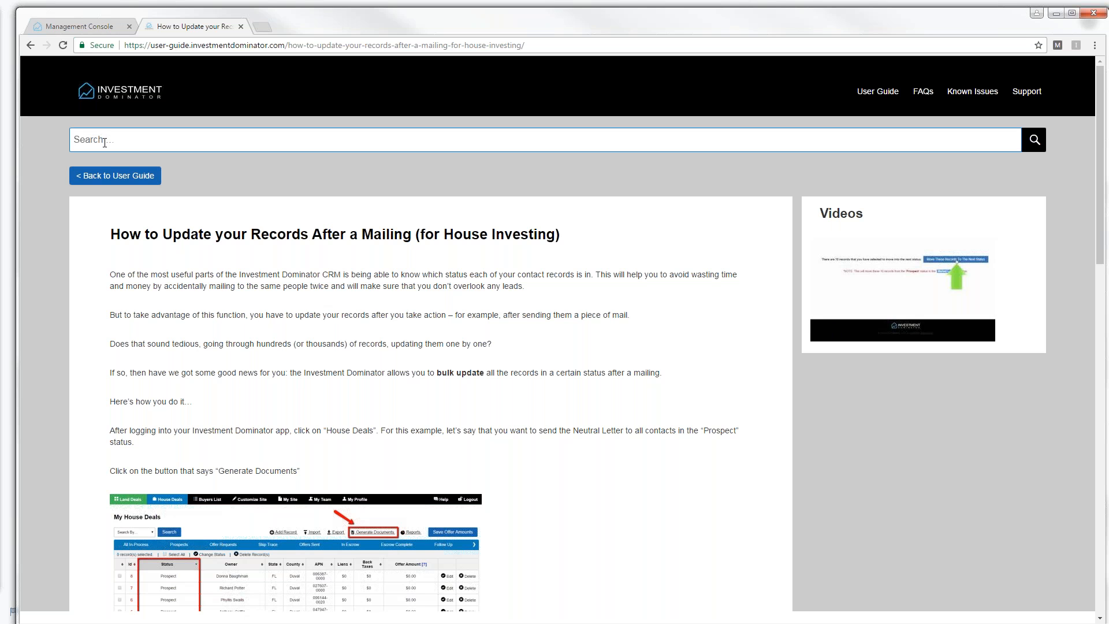
pyautogui.write('House')
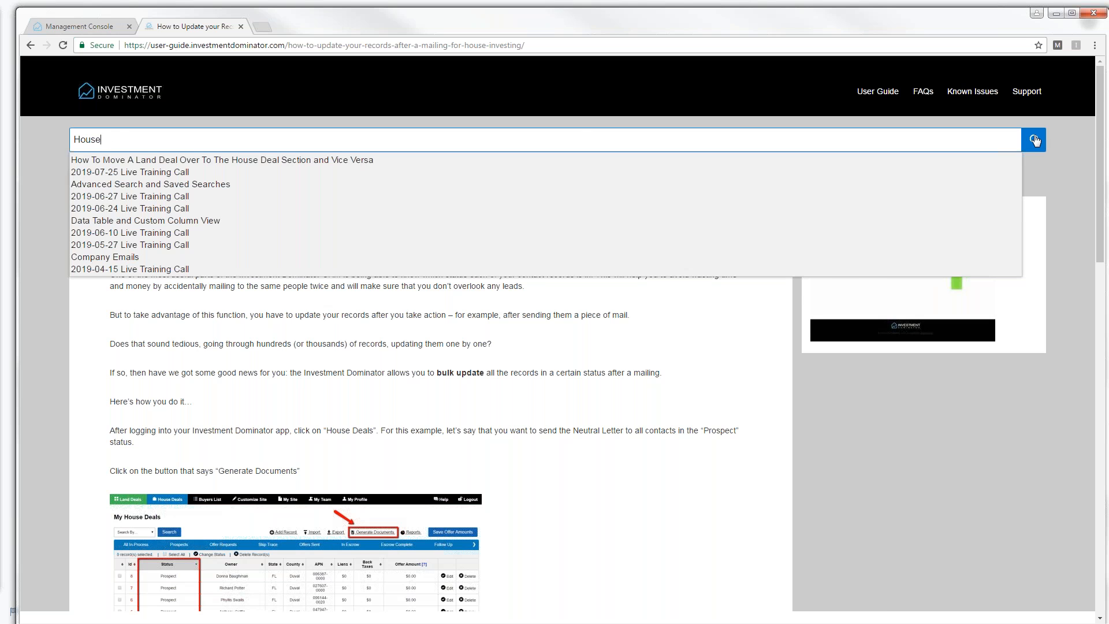
pyautogui.click(1037, 139)
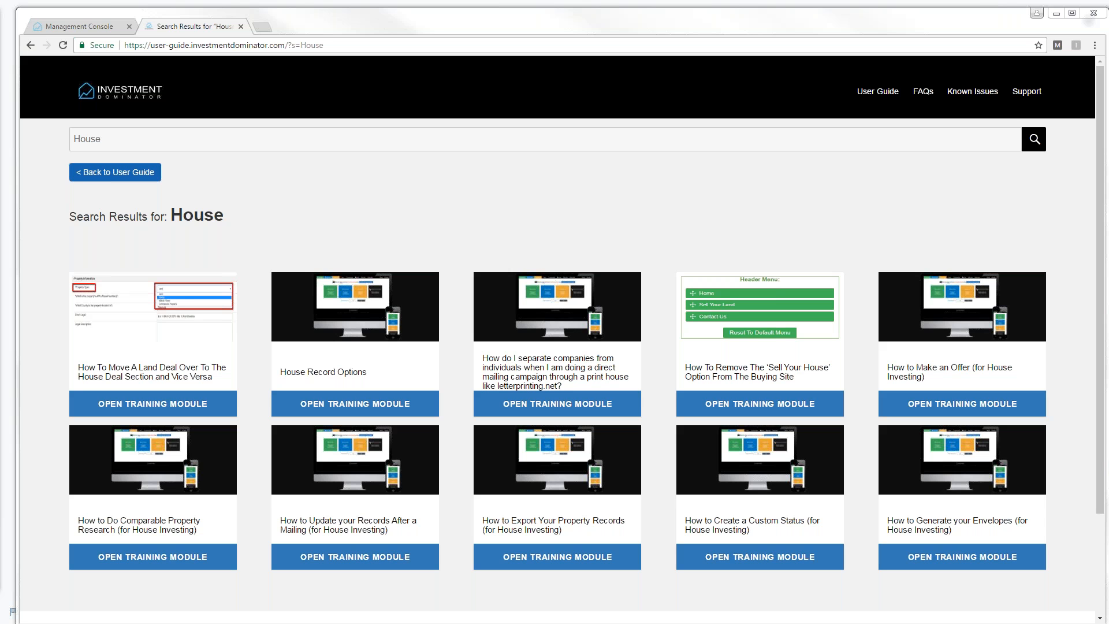
# - Switch back to the CRM browser tab showing My Land Deals
pyautogui.click(91, 27)
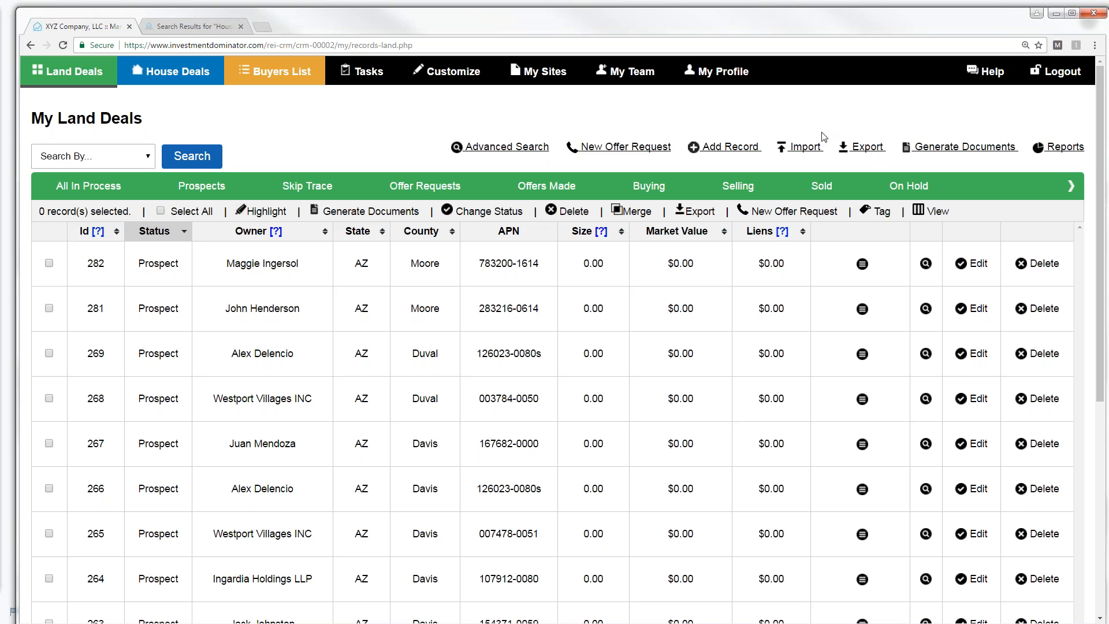
# - In Advanced Search, add a rule for Status equal Prospect
pyautogui.click(498, 146)
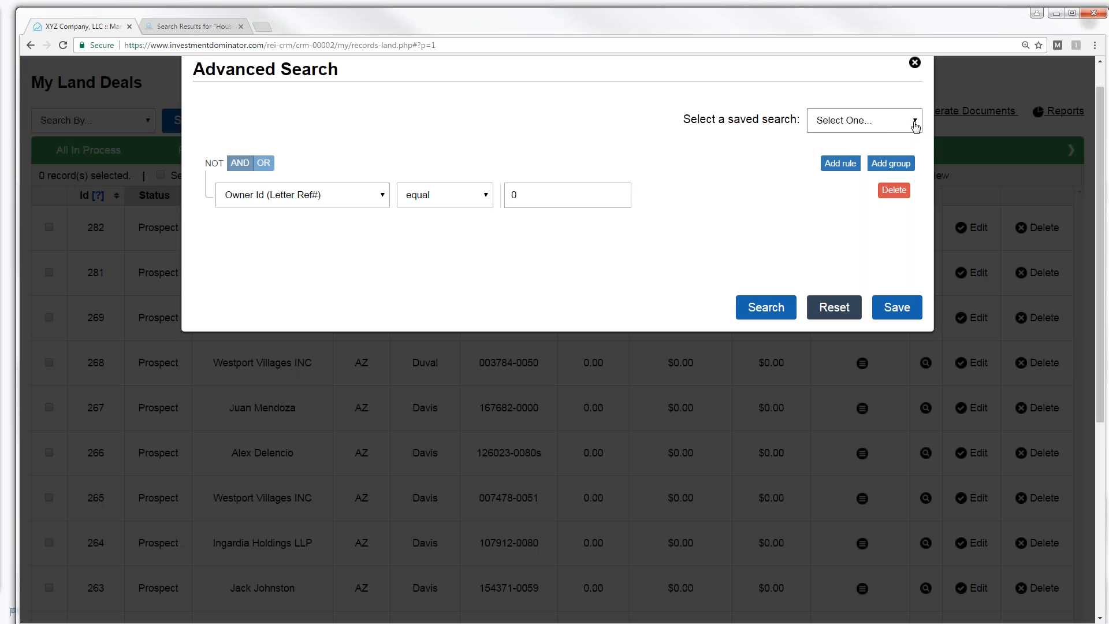
pyautogui.click(915, 123)
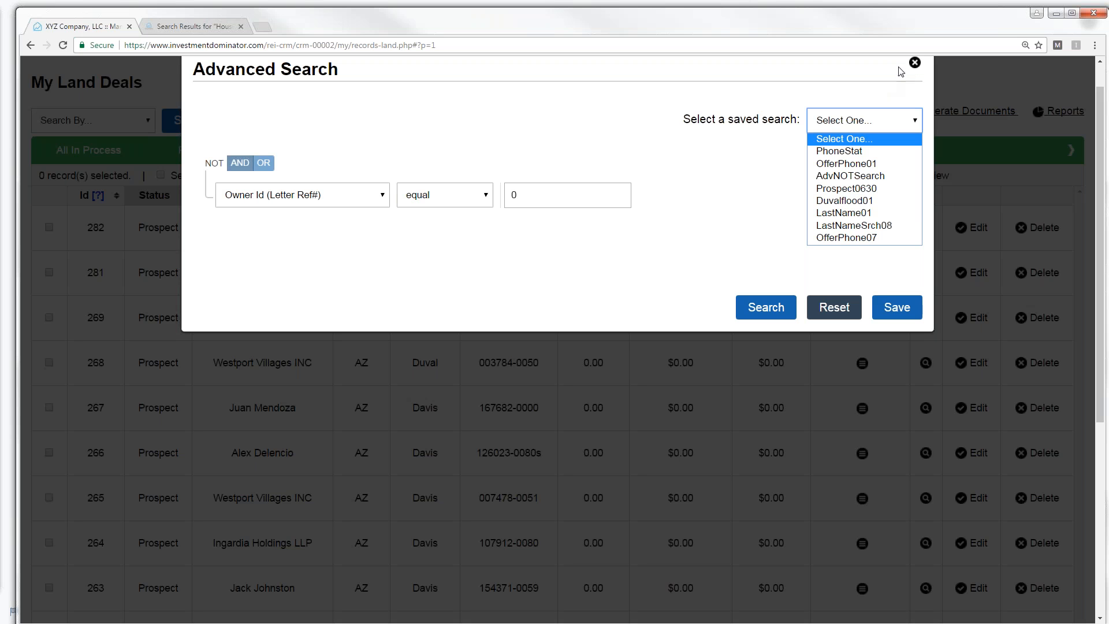
pyautogui.click(915, 64)
pyautogui.click(916, 64)
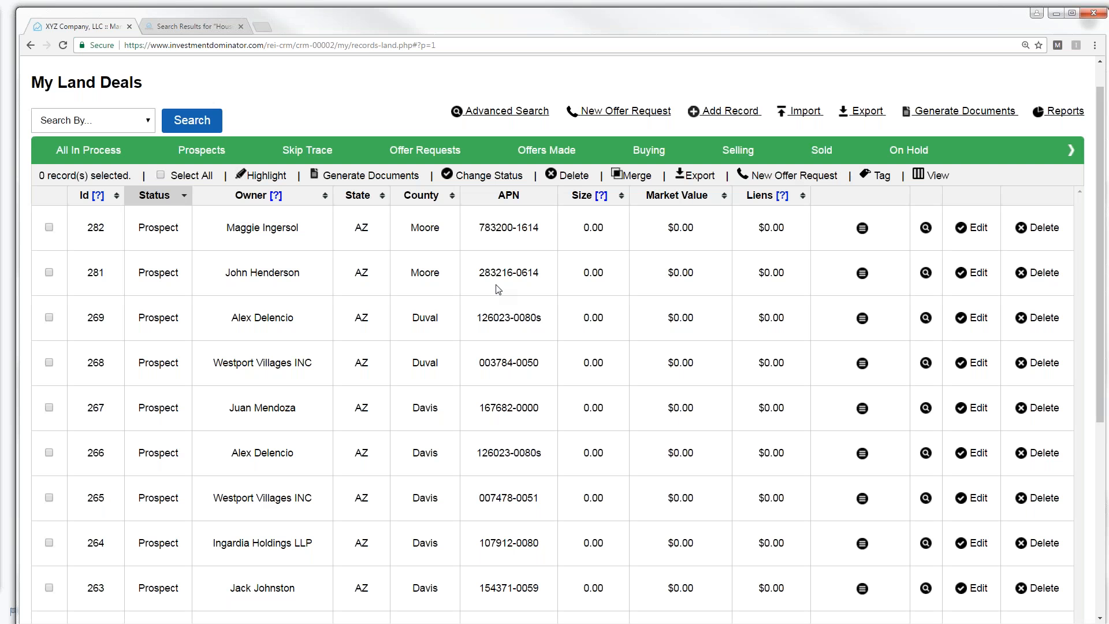
pyautogui.click(512, 111)
pyautogui.click(379, 199)
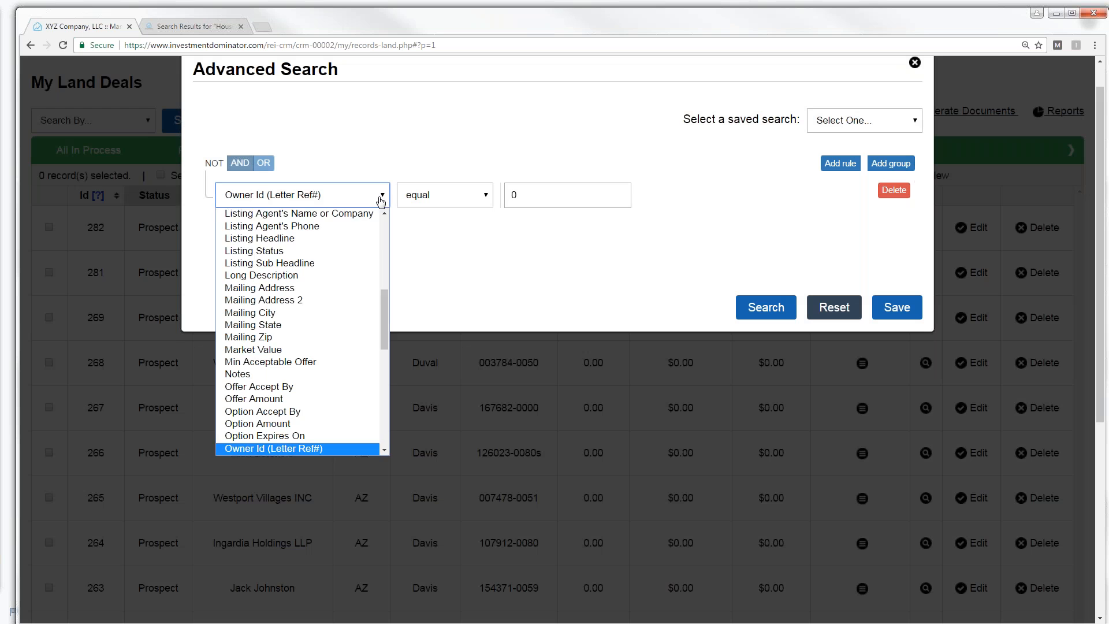
pyautogui.moveTo(385, 296); pyautogui.dragTo(401, 389)
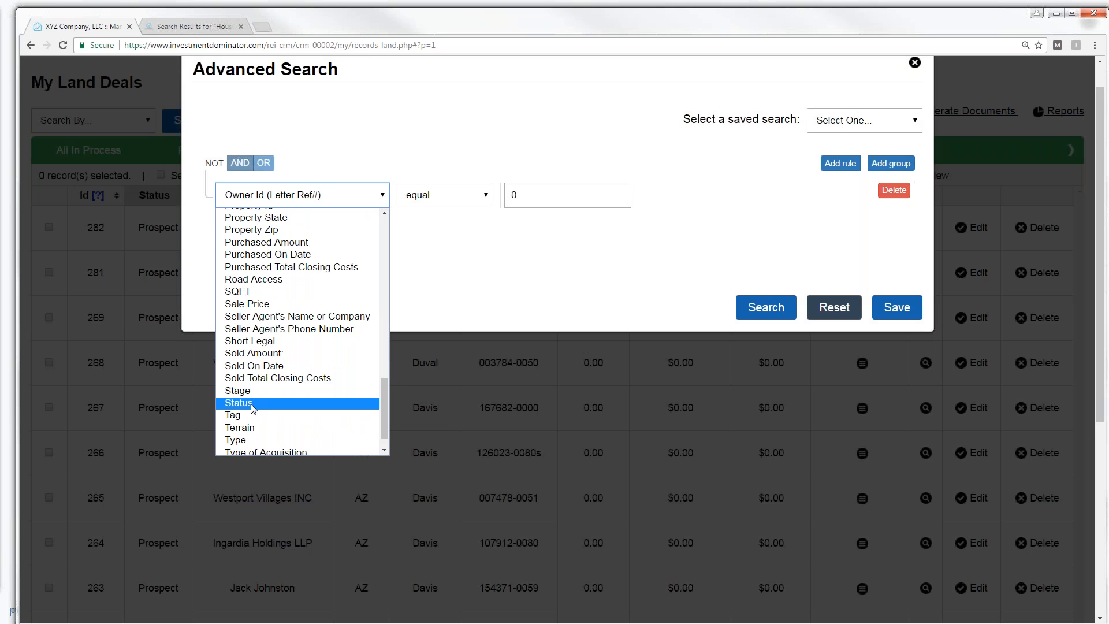
pyautogui.click(283, 394)
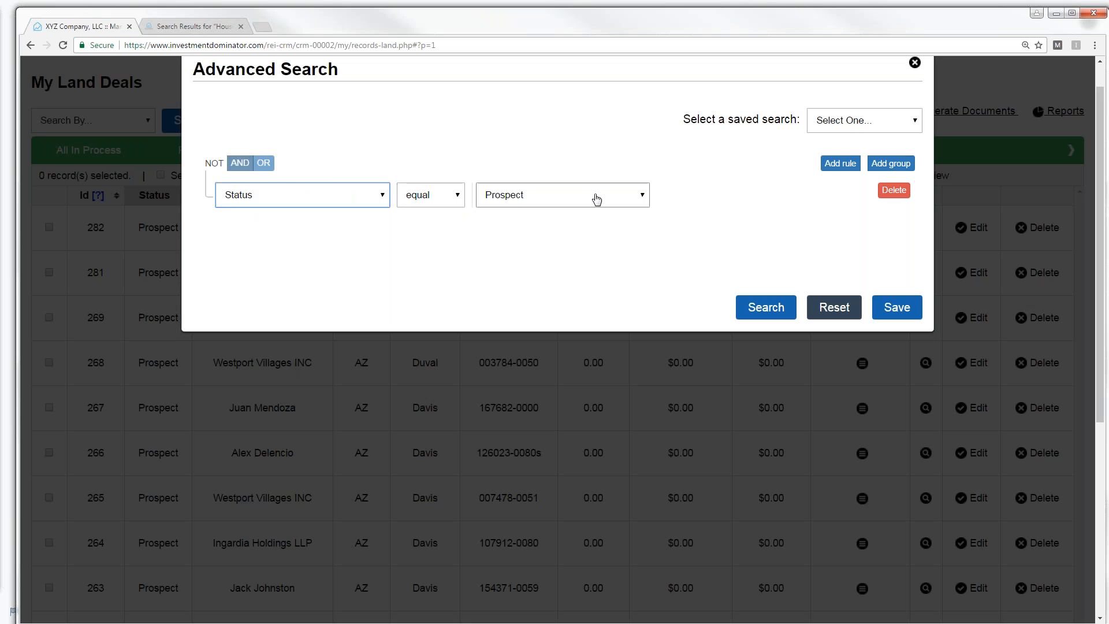
# - Add a second rule for Date Created between two dates
pyautogui.click(842, 164)
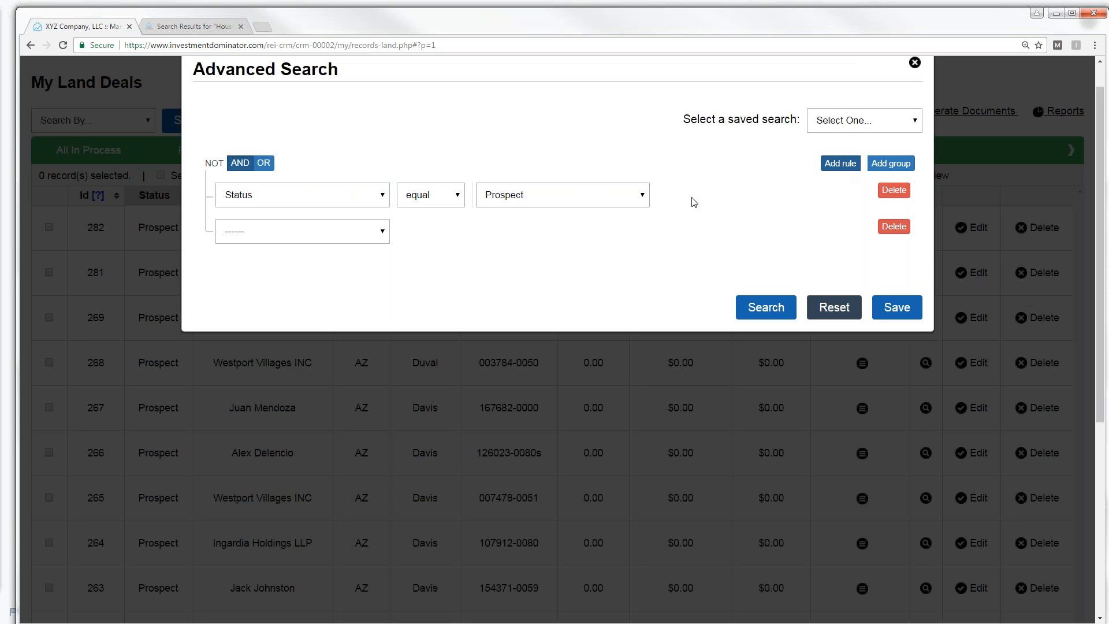
pyautogui.click(381, 232)
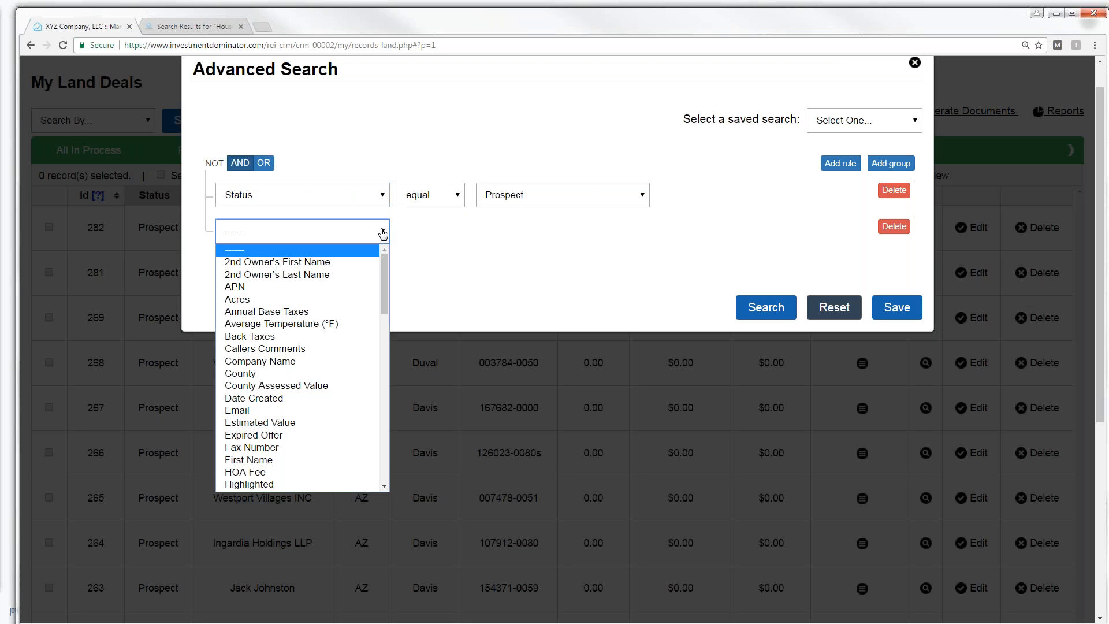
pyautogui.moveTo(383, 269); pyautogui.dragTo(387, 275)
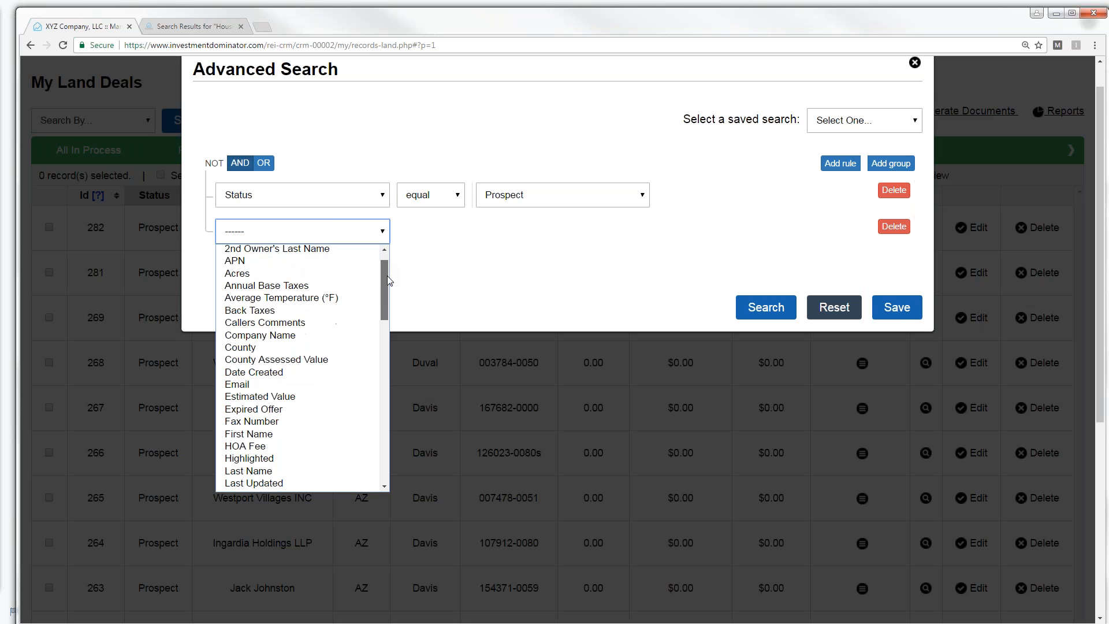
pyautogui.click(265, 373)
pyautogui.click(495, 234)
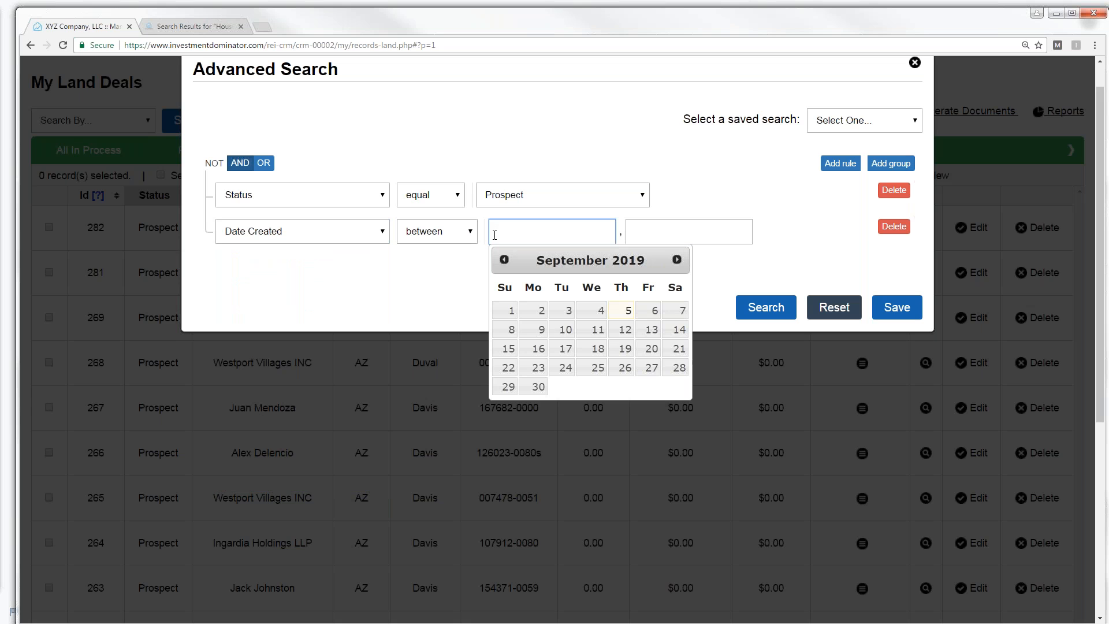
# - Pick 06/30/2019 as the start date and 07/02/2019 as the end date, then save
pyautogui.click(505, 260)
pyautogui.click(505, 260)
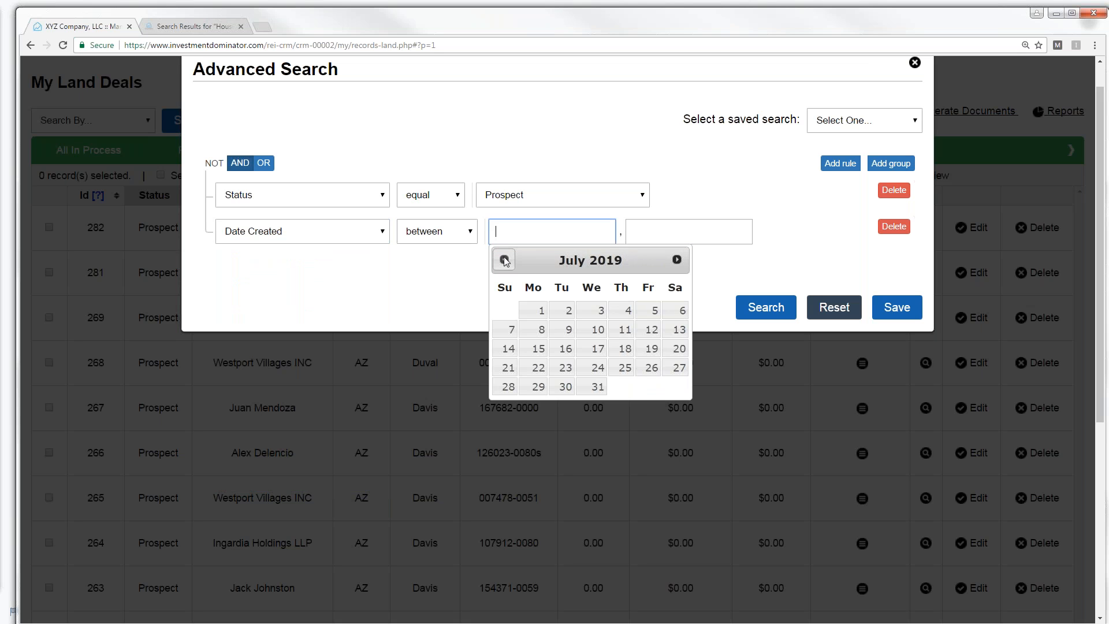
pyautogui.click(504, 260)
pyautogui.click(508, 406)
pyautogui.click(643, 234)
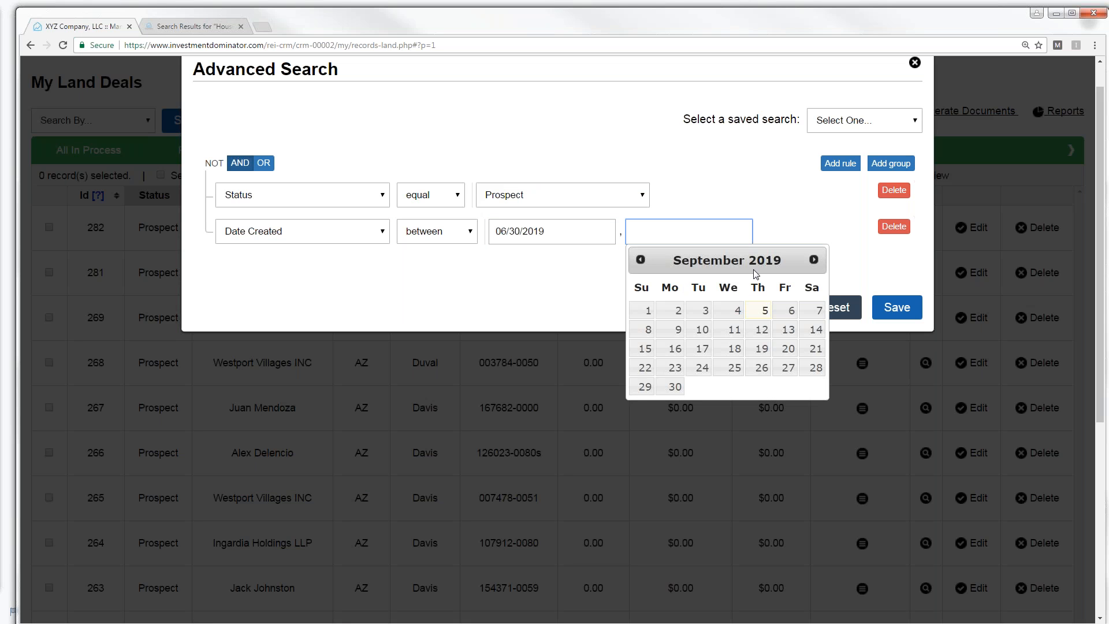
pyautogui.click(641, 261)
pyautogui.click(641, 261)
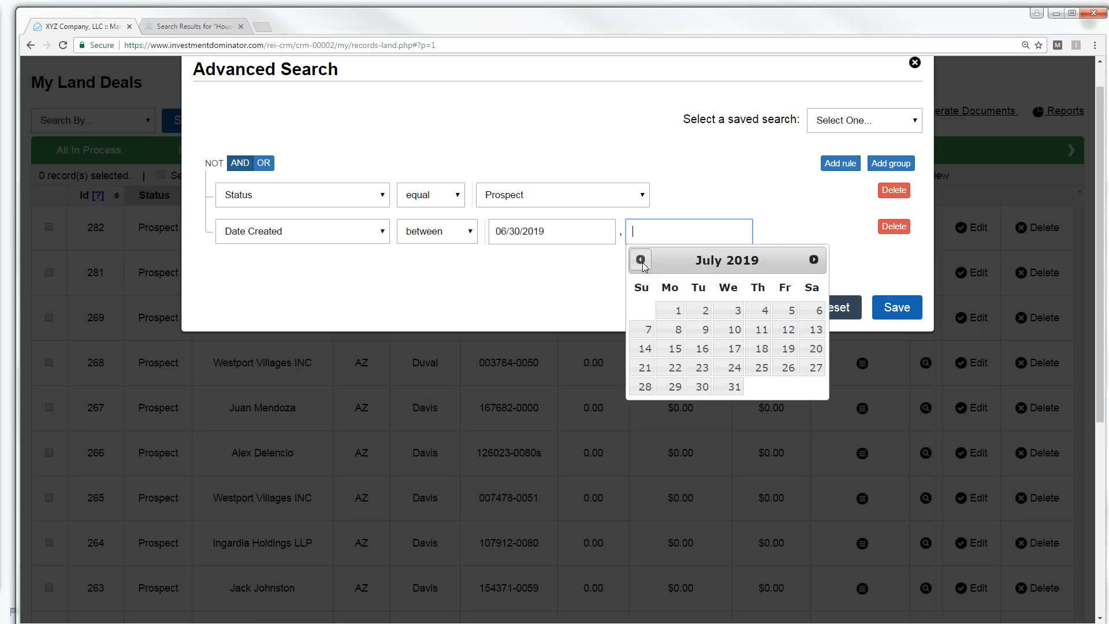
pyautogui.click(704, 313)
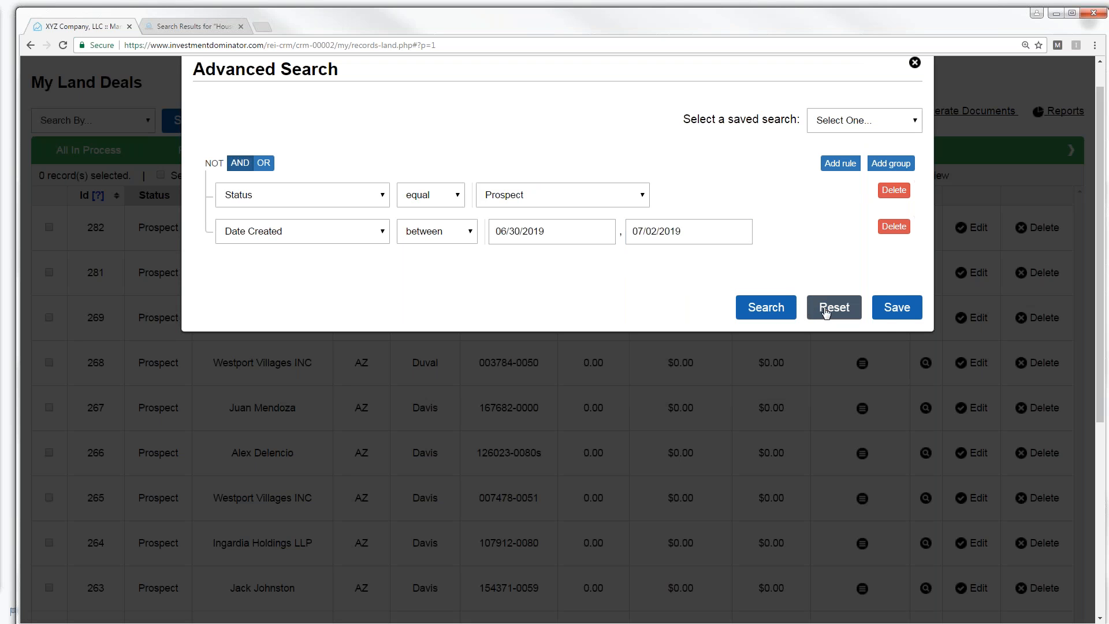
pyautogui.click(897, 309)
# - Title the saved search 'Prospect0630-0702', confirm it, and run the search
pyautogui.click(701, 308)
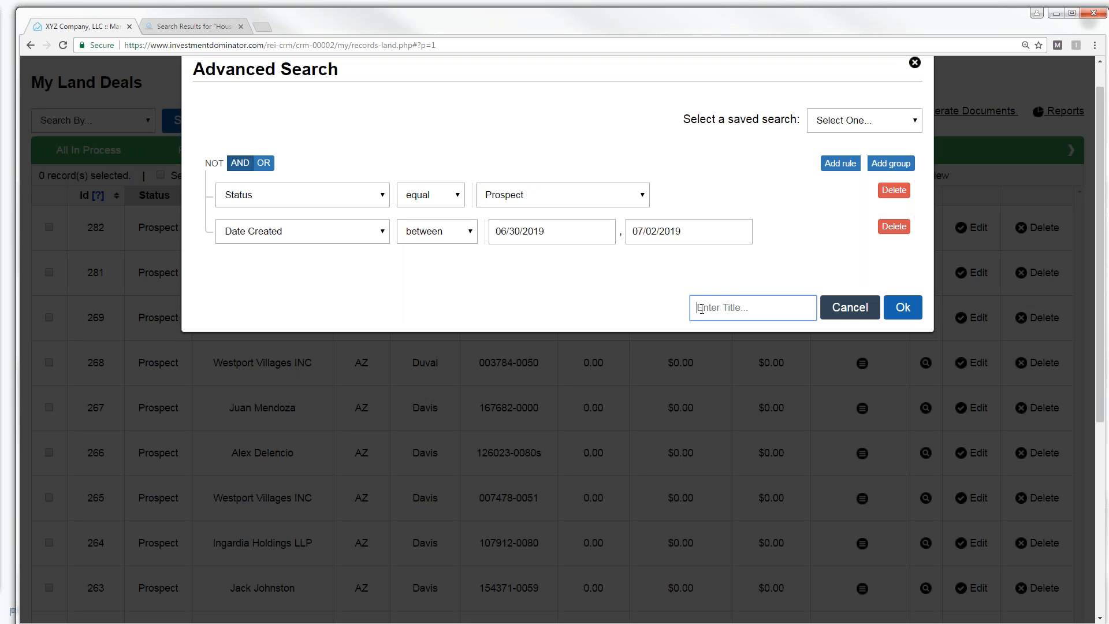
pyautogui.write('Prospect0630-0702')
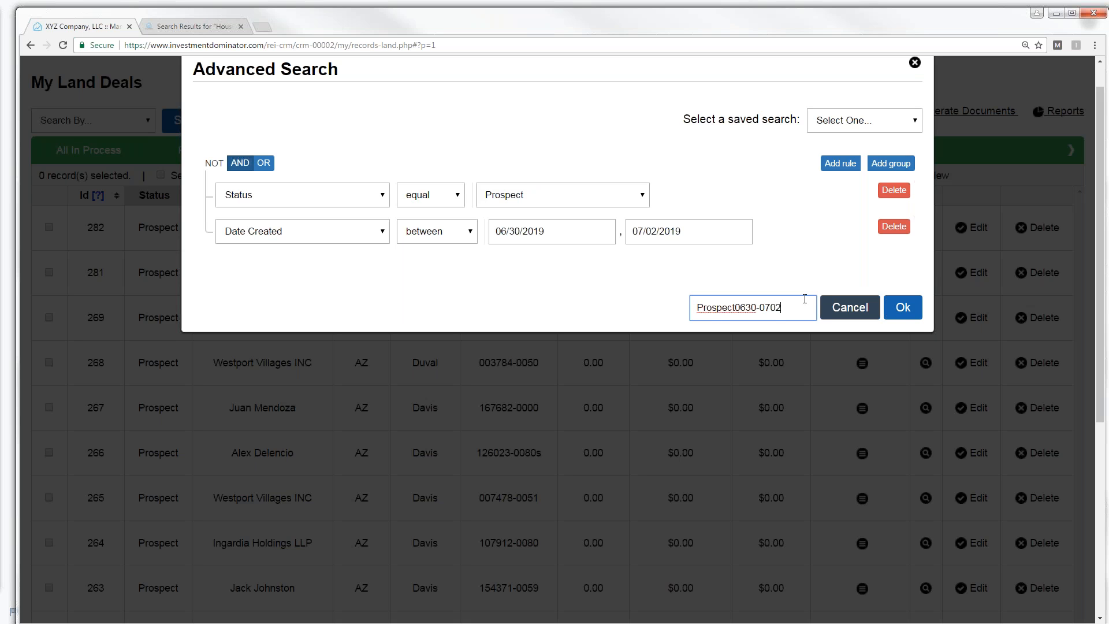
pyautogui.click(903, 308)
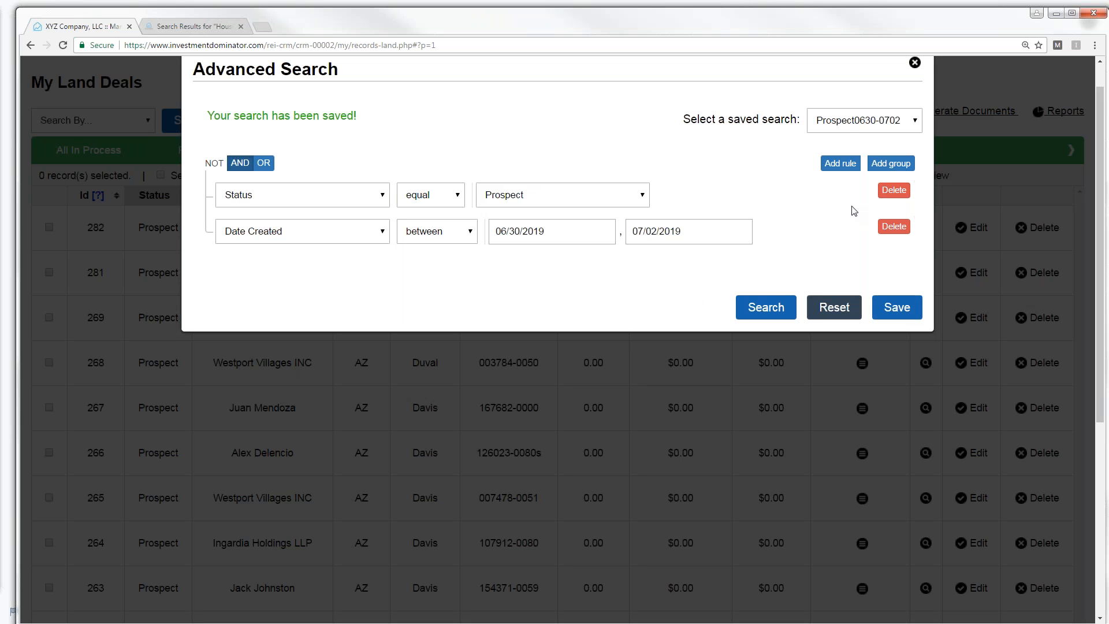
pyautogui.click(767, 311)
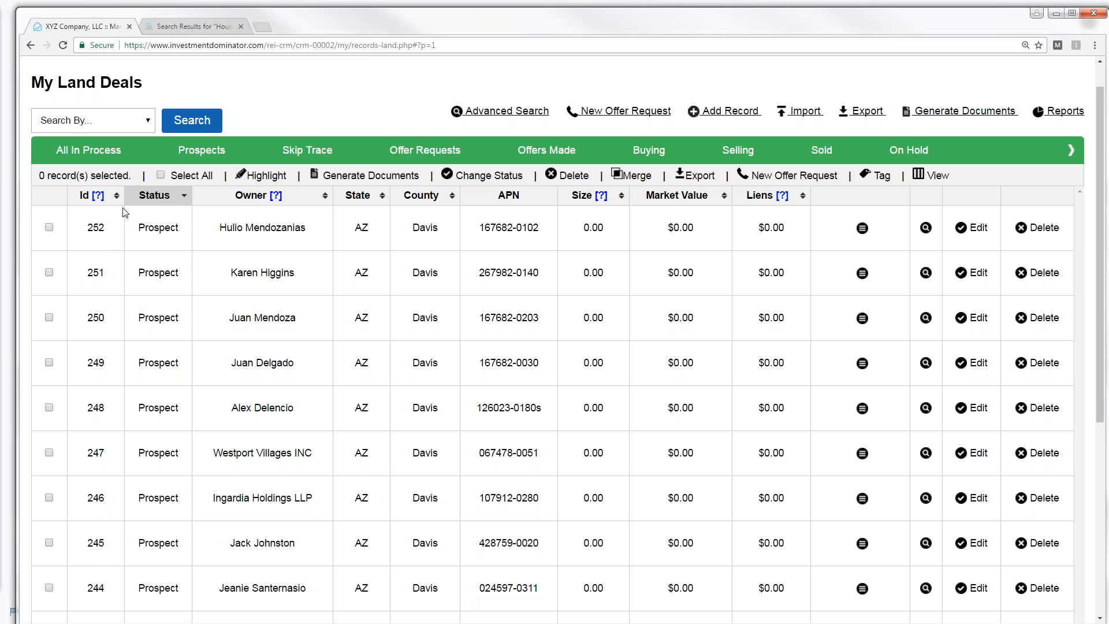
# - Select all 10 Prospect results and preview the Generate Documents options without generating
pyautogui.click(161, 176)
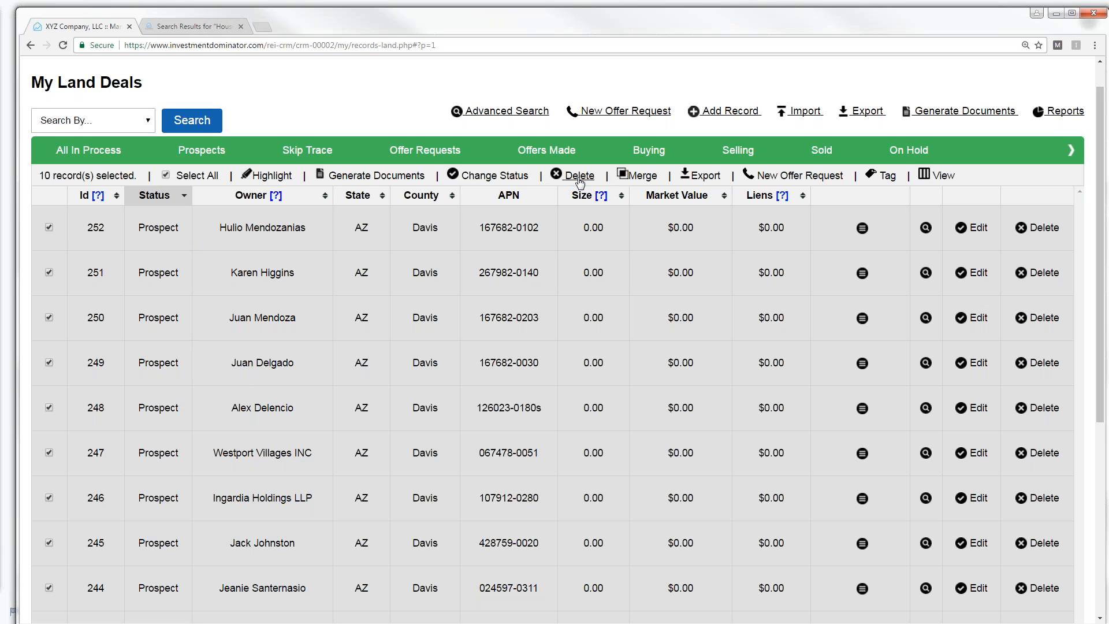
pyautogui.click(365, 175)
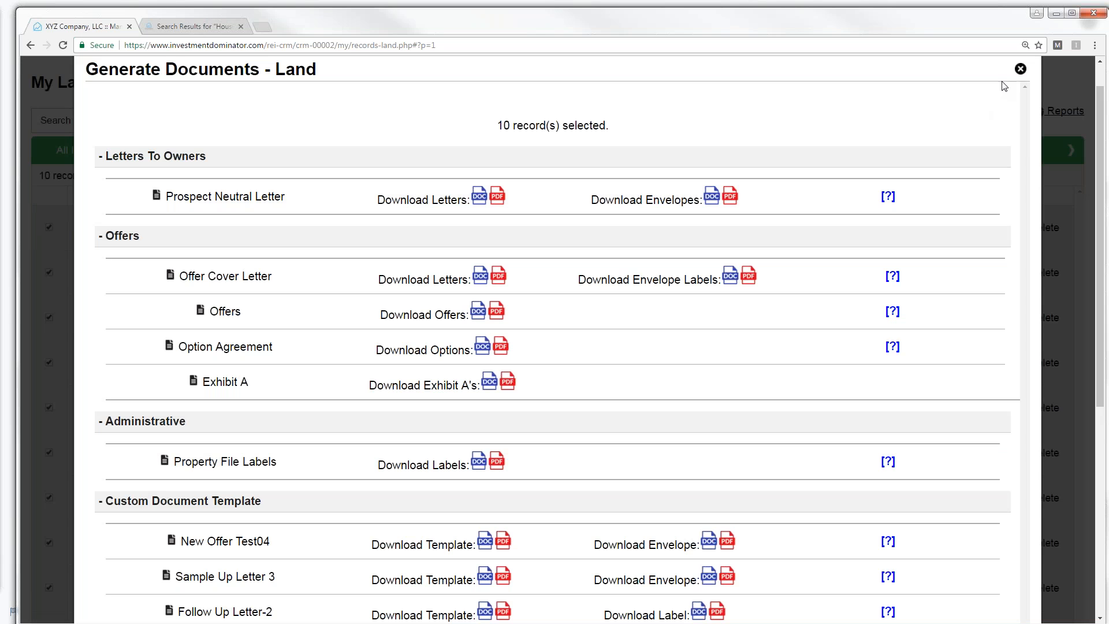
pyautogui.click(1021, 70)
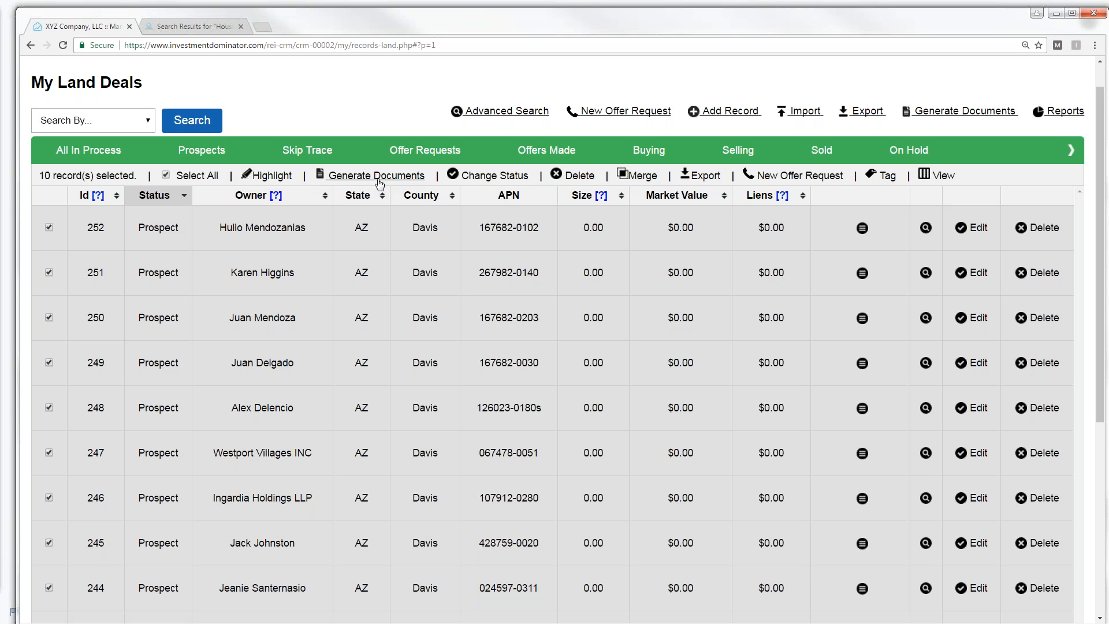
# - Export the 10 selected records as export-records (16).csv and open it in Excel
pyautogui.click(709, 181)
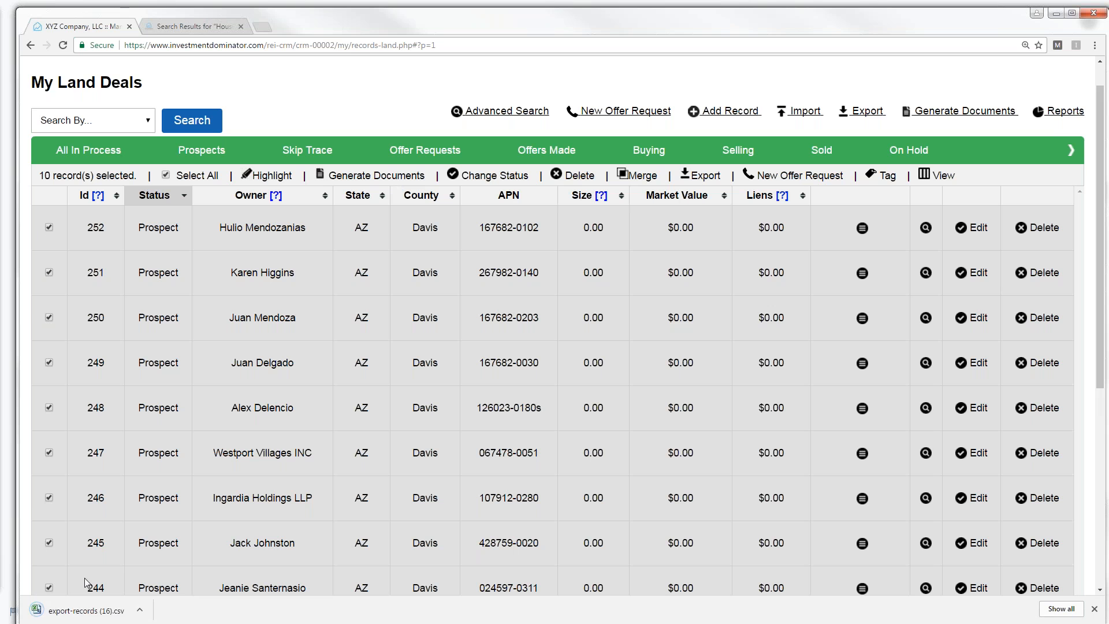
pyautogui.click(141, 610)
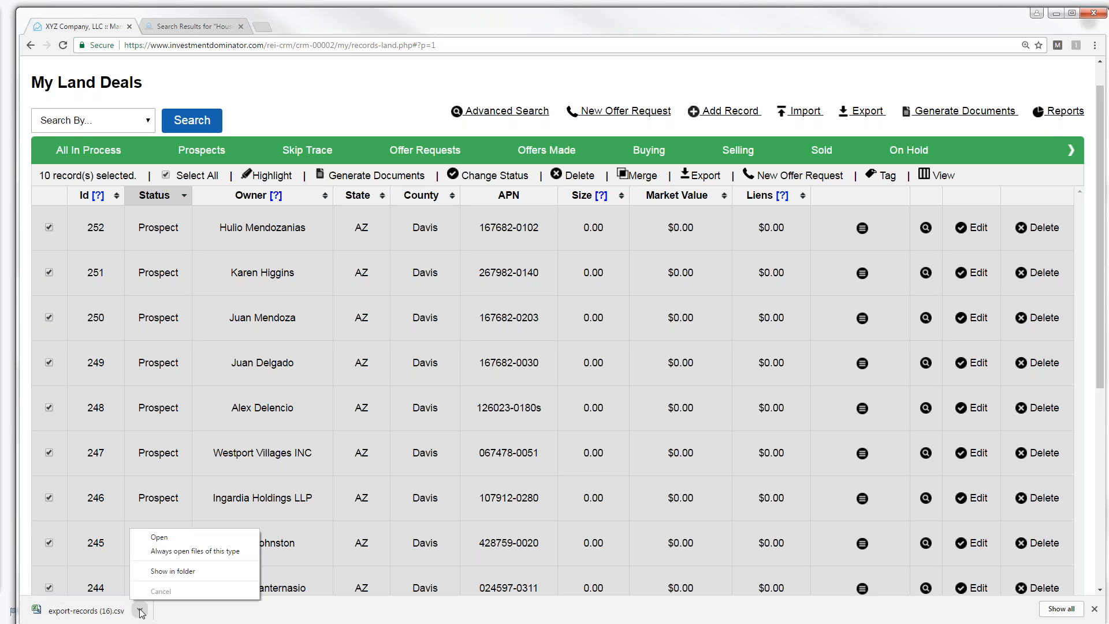
pyautogui.click(165, 539)
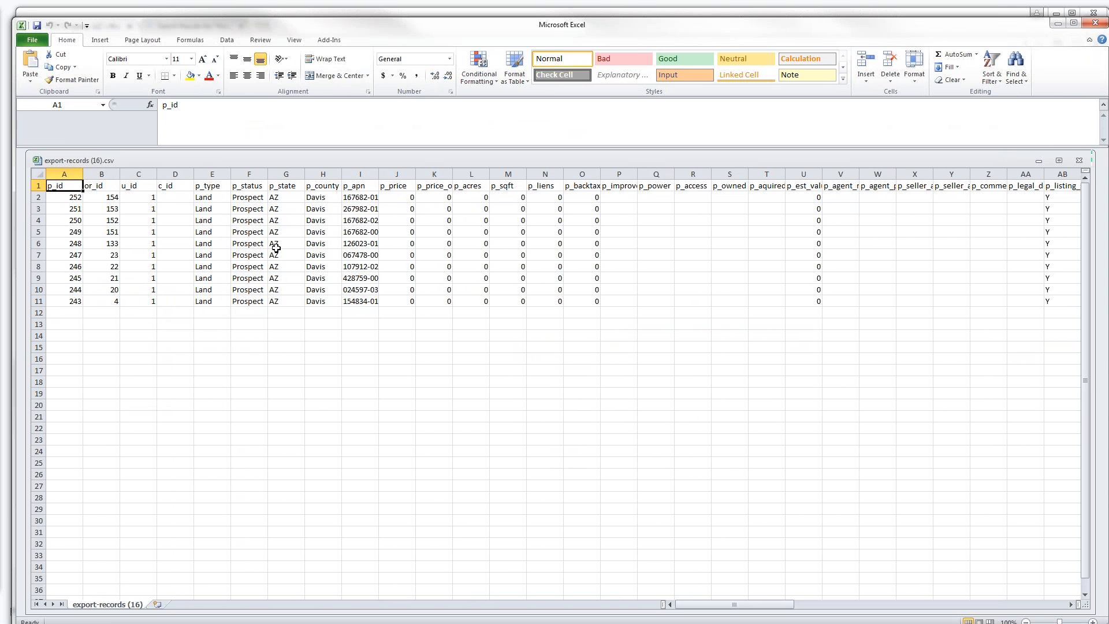
# - Widen columns E and F (p_type, p_status), I (p_apn) and D so full values show
pyautogui.moveTo(231, 170); pyautogui.dragTo(332, 169)
pyautogui.moveTo(405, 170); pyautogui.dragTo(428, 173)
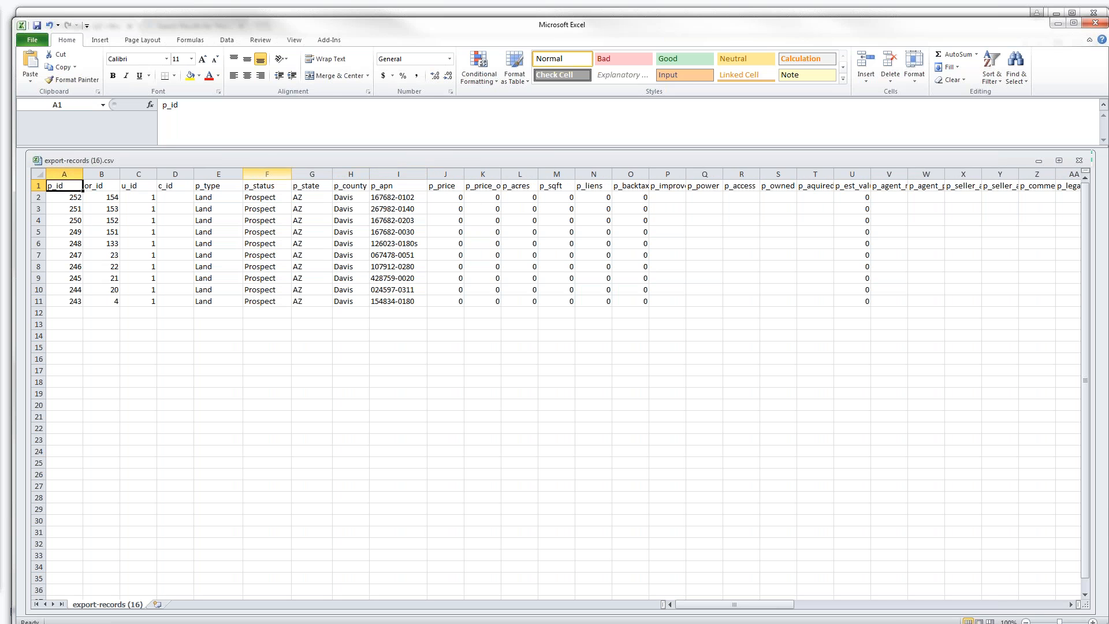
pyautogui.moveTo(195, 170); pyautogui.dragTo(124, 171)
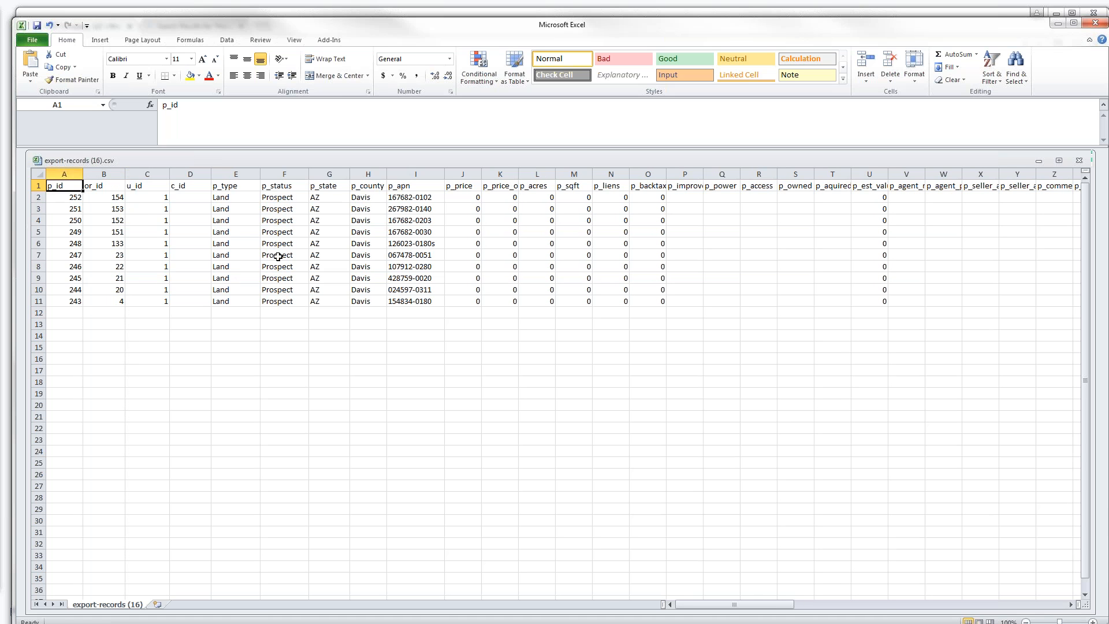
# - Scroll right through the sheet's columns, then move the Excel window down to reveal the CRM page
pyautogui.click(1071, 605)
pyautogui.click(1071, 604)
pyautogui.click(1071, 604)
pyautogui.click(1071, 605)
pyautogui.click(1071, 604)
pyautogui.click(1071, 605)
pyautogui.click(1071, 605)
pyautogui.click(1072, 605)
pyautogui.click(1071, 605)
pyautogui.click(1071, 605)
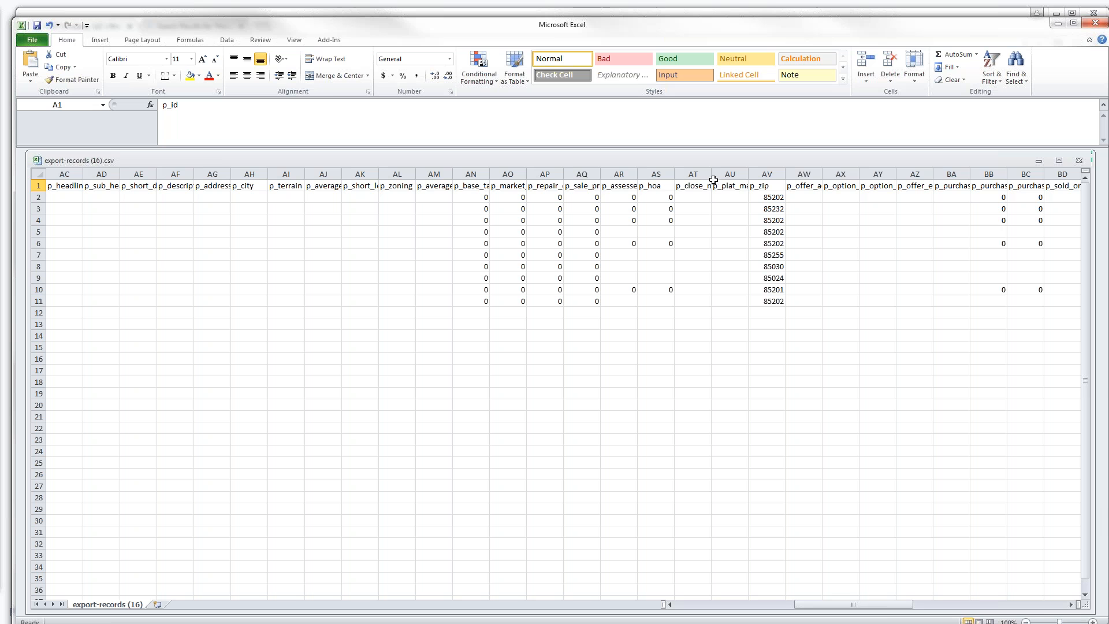
pyautogui.click(1070, 606)
pyautogui.moveTo(1070, 606); pyautogui.dragTo(1070, 606)
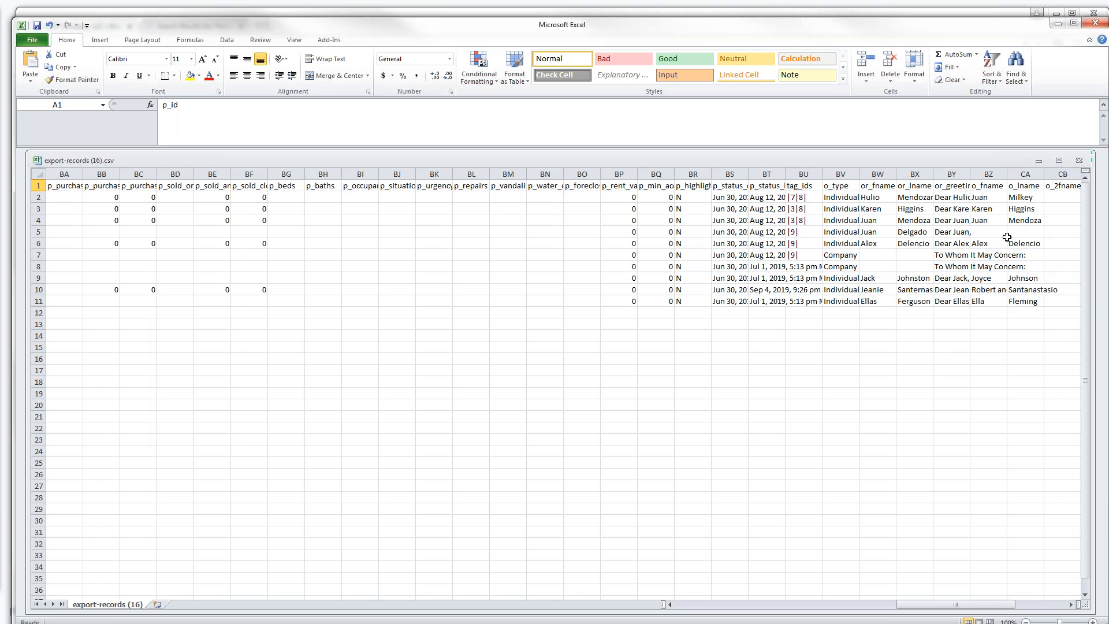
pyautogui.moveTo(1072, 606); pyautogui.dragTo(1072, 607)
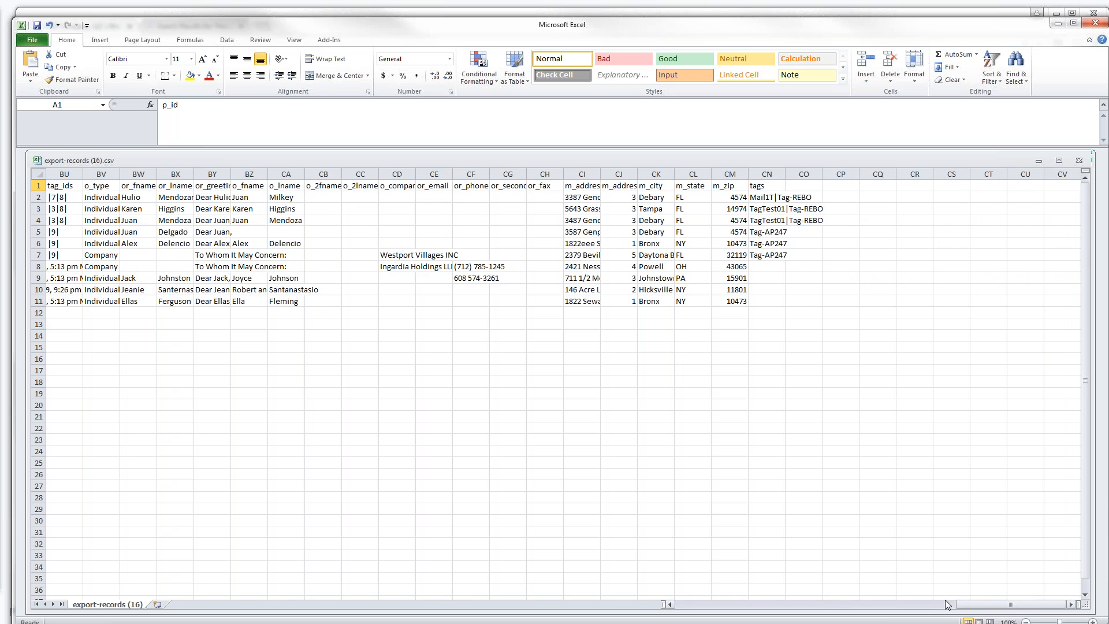
pyautogui.moveTo(968, 605); pyautogui.dragTo(694, 606)
pyautogui.moveTo(386, 30); pyautogui.dragTo(379, 226)
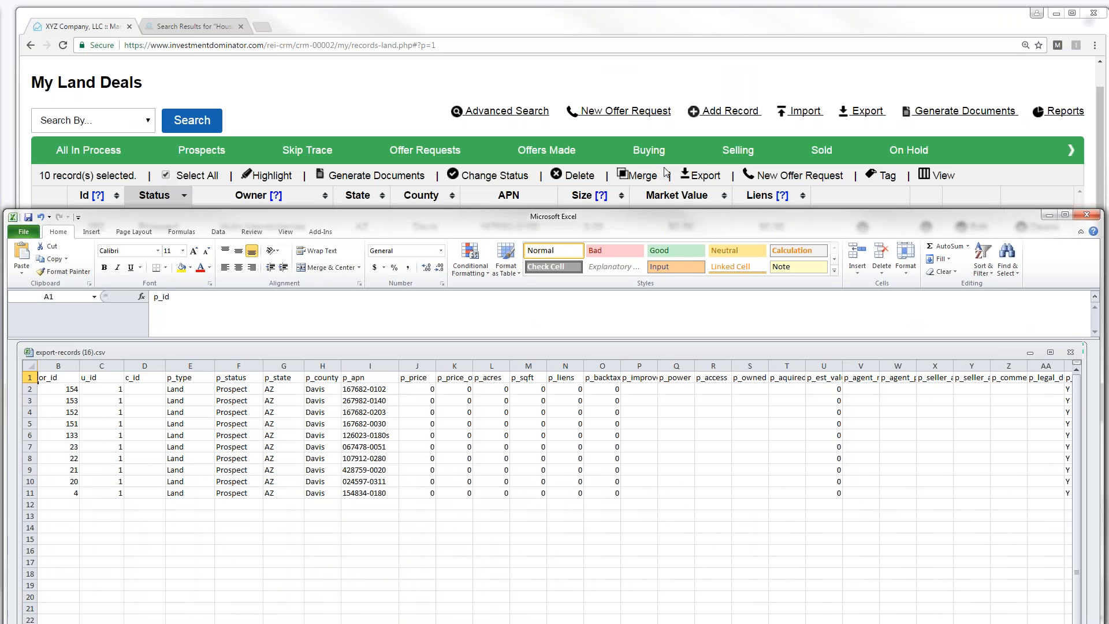
# - Bring the Excel window back over the browser and cancel Save As, leaving export-records (16).csv unsaved
pyautogui.moveTo(619, 231); pyautogui.dragTo(623, 62)
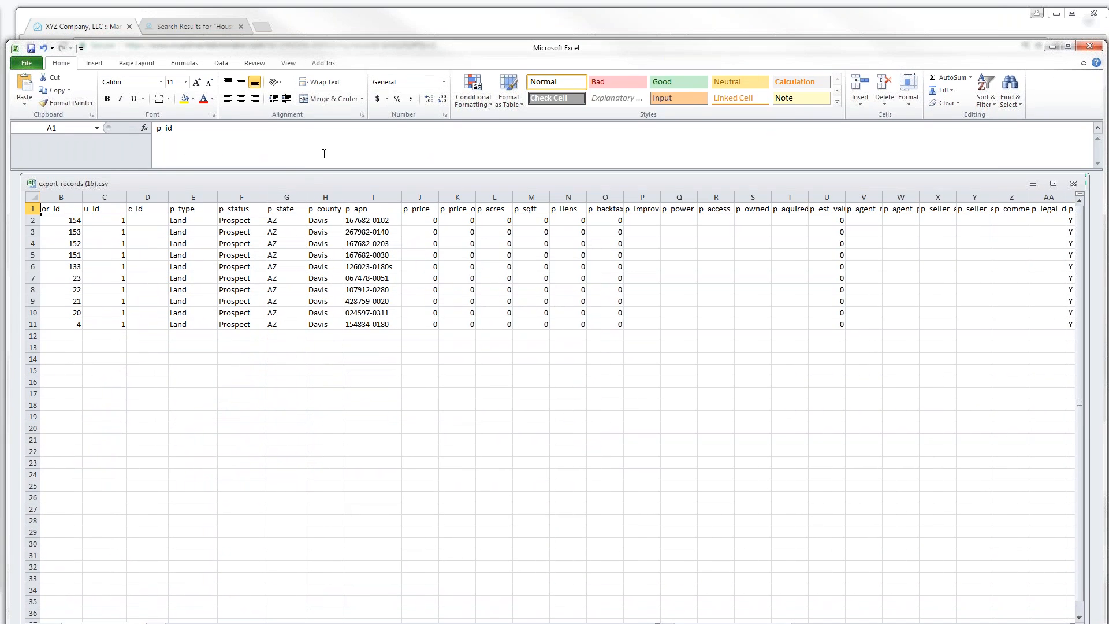
pyautogui.click(27, 63)
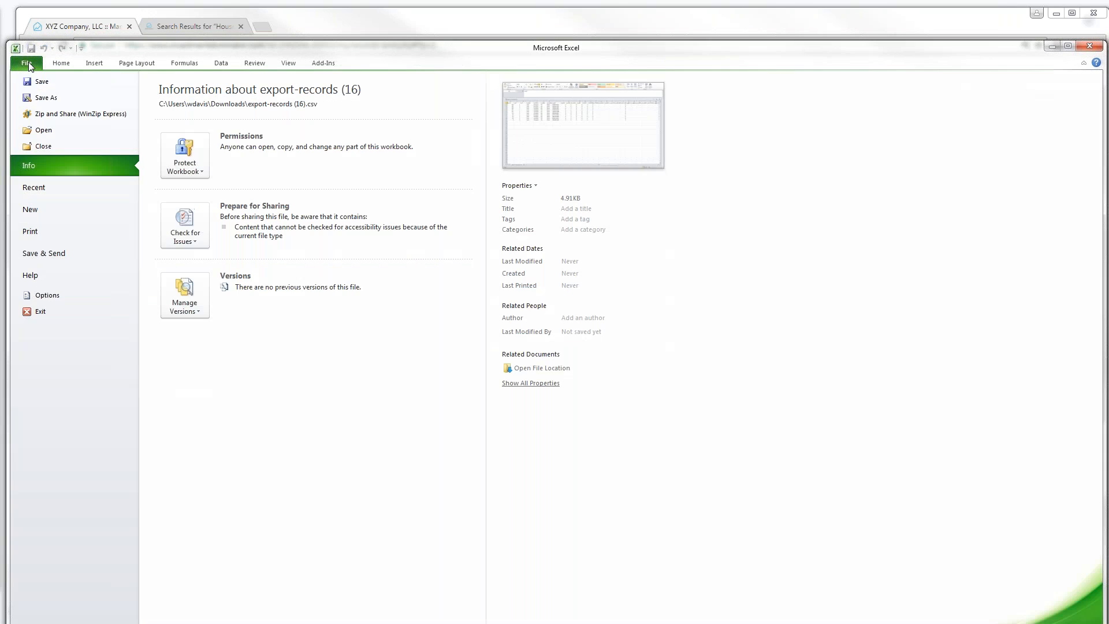
pyautogui.click(40, 98)
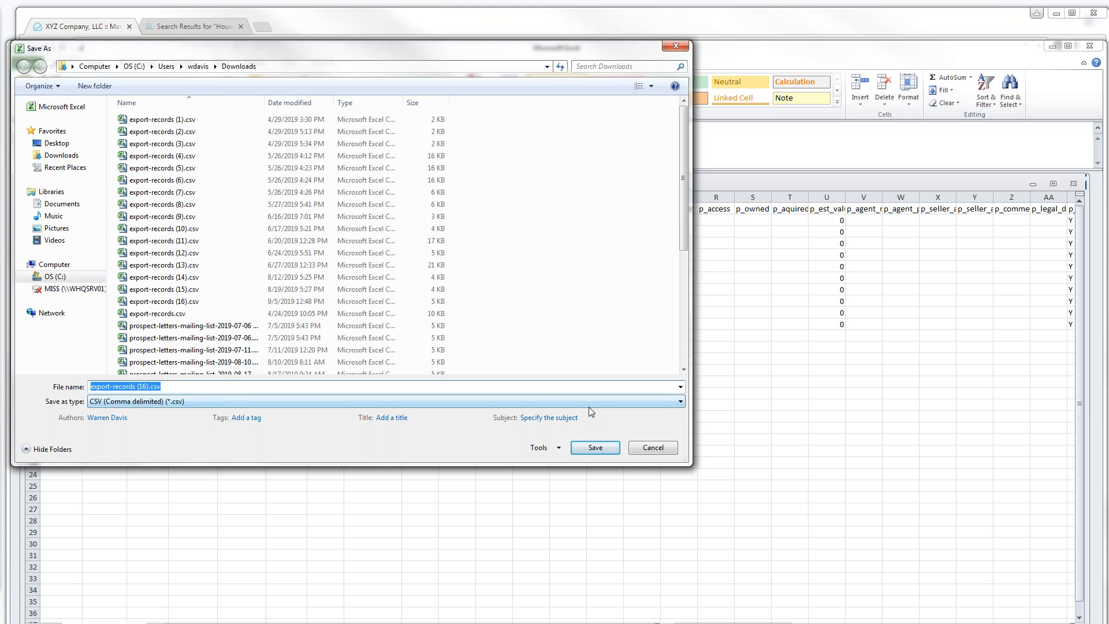
pyautogui.click(658, 452)
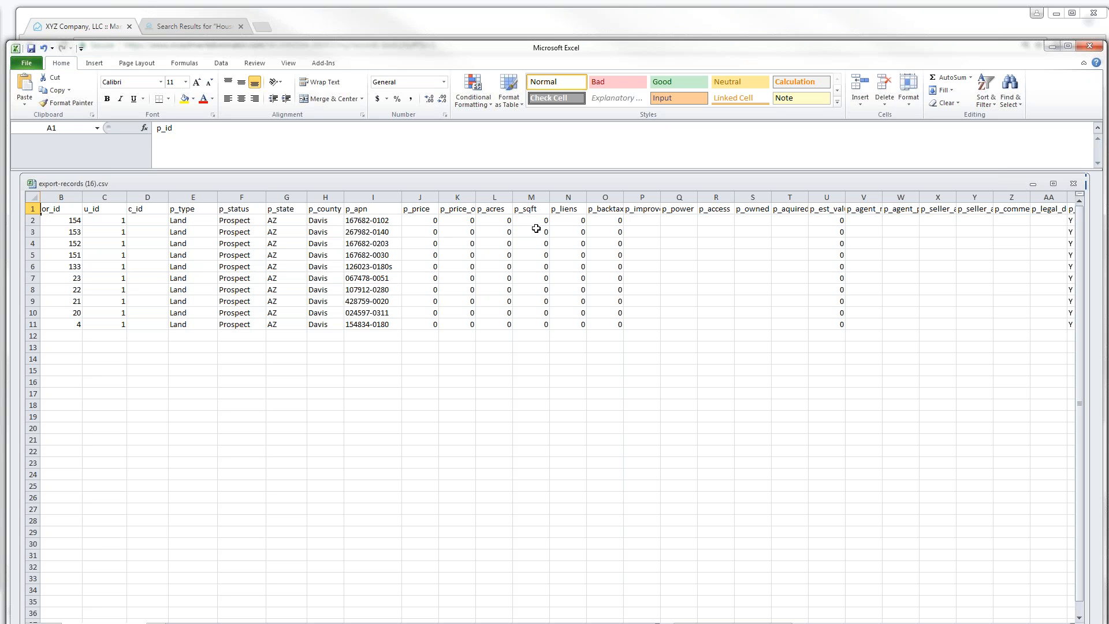
pyautogui.click(423, 197)
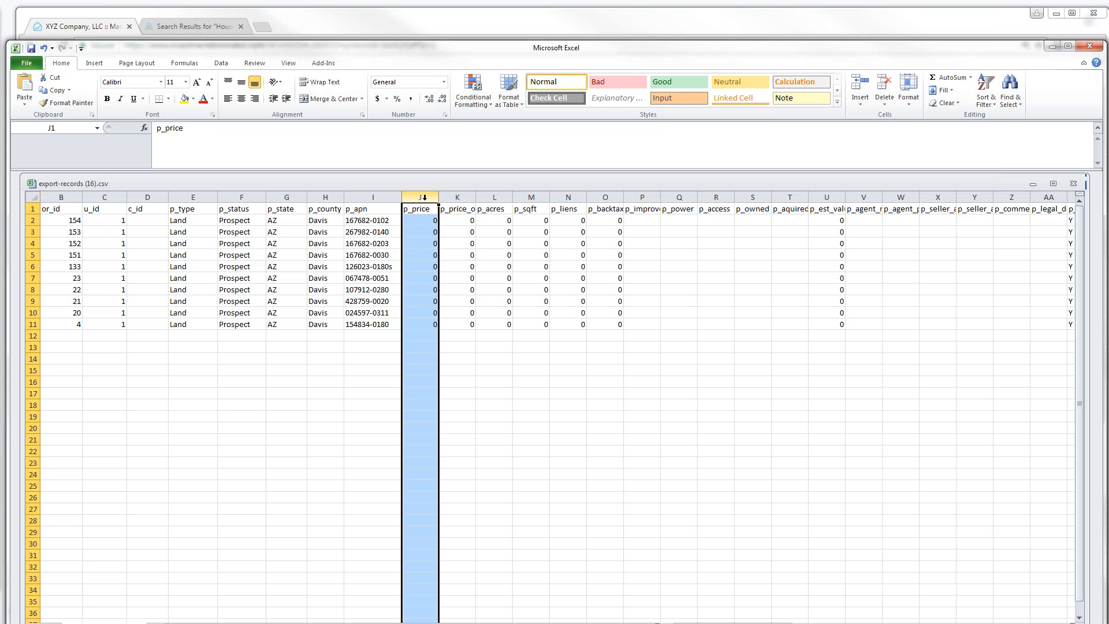
pyautogui.click(457, 197)
pyautogui.click(494, 197)
pyautogui.click(531, 197)
pyautogui.click(569, 197)
pyautogui.click(606, 197)
pyautogui.click(655, 208)
pyautogui.click(677, 197)
pyautogui.click(716, 197)
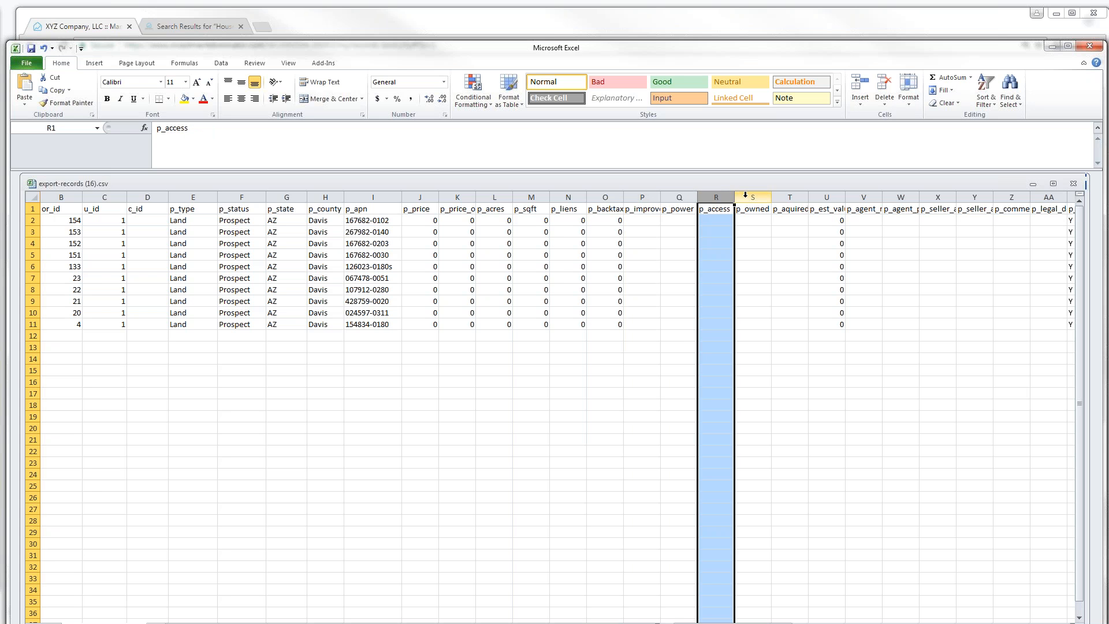
pyautogui.click(753, 197)
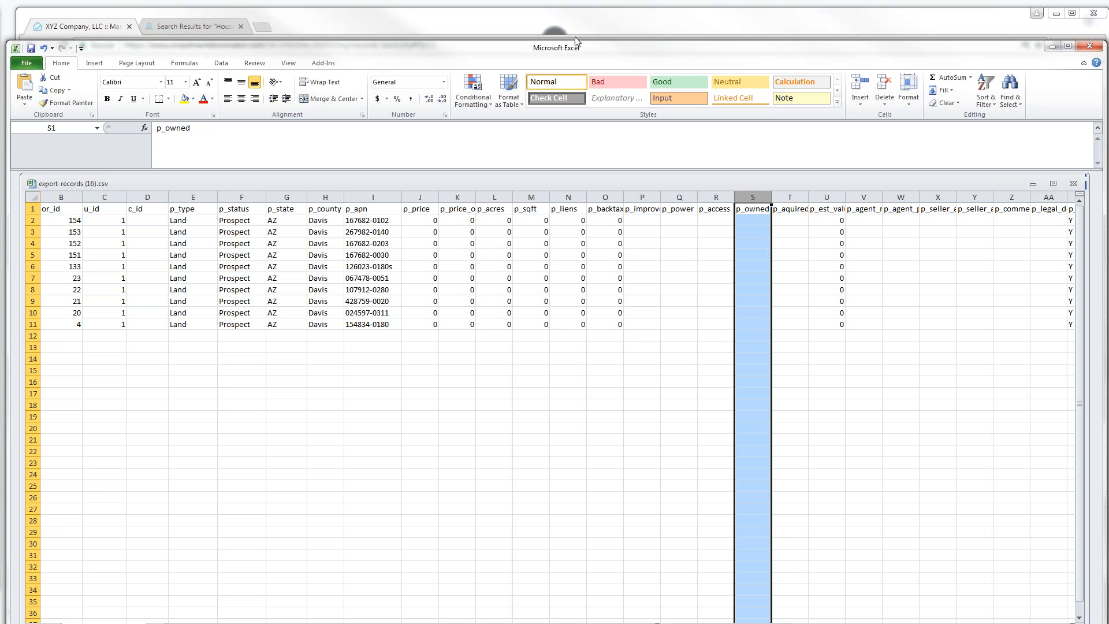
pyautogui.moveTo(581, 43); pyautogui.dragTo(569, 6)
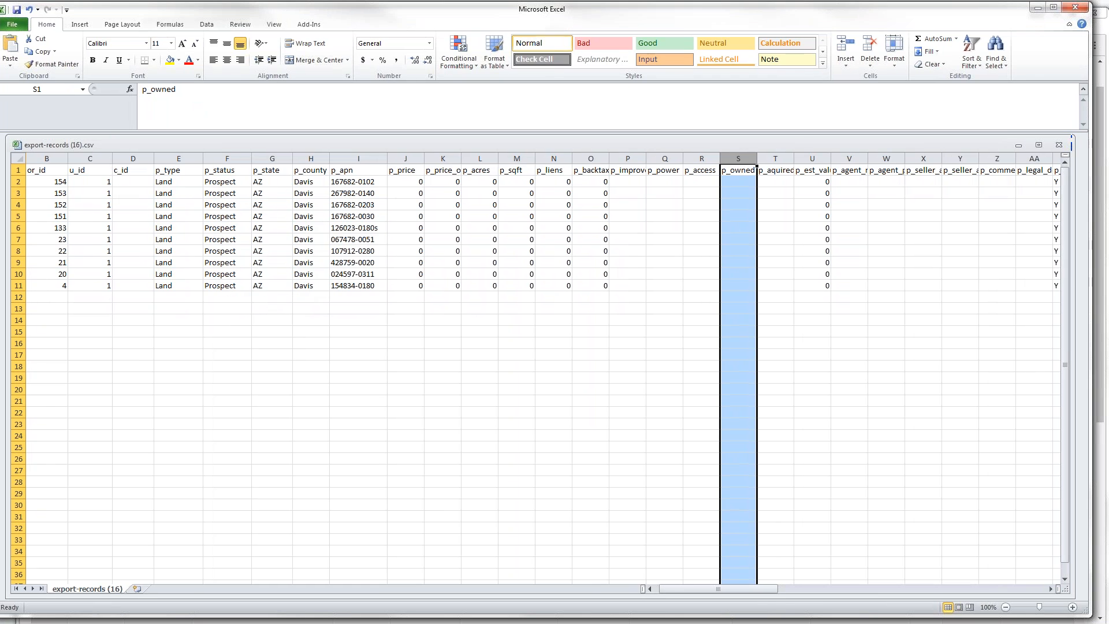
pyautogui.moveTo(768, 591); pyautogui.dragTo(875, 590)
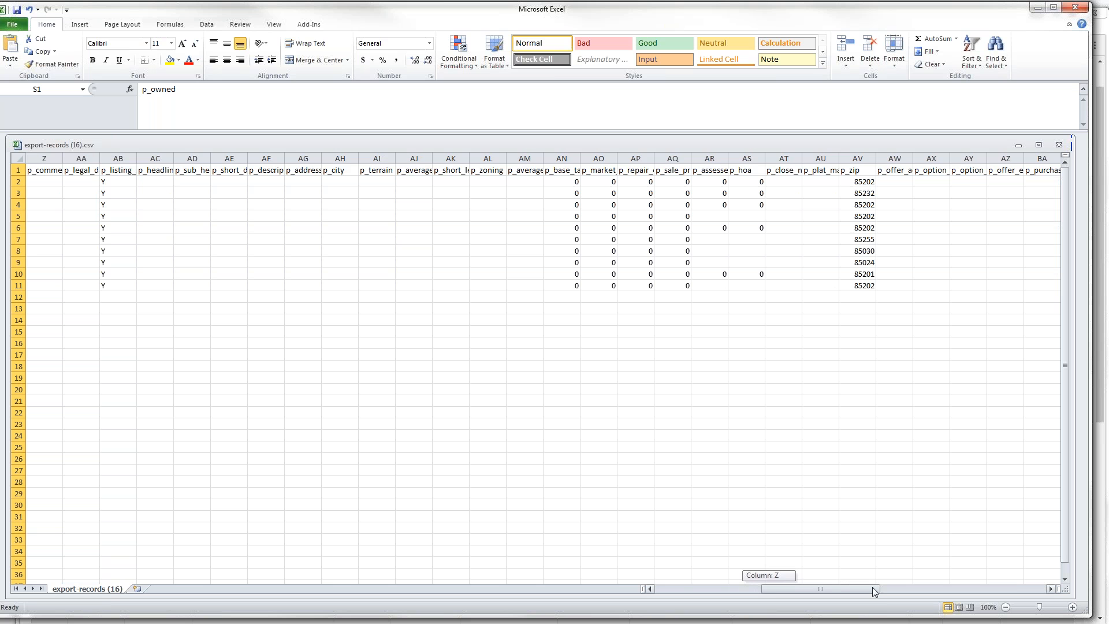
pyautogui.moveTo(874, 591); pyautogui.dragTo(766, 589)
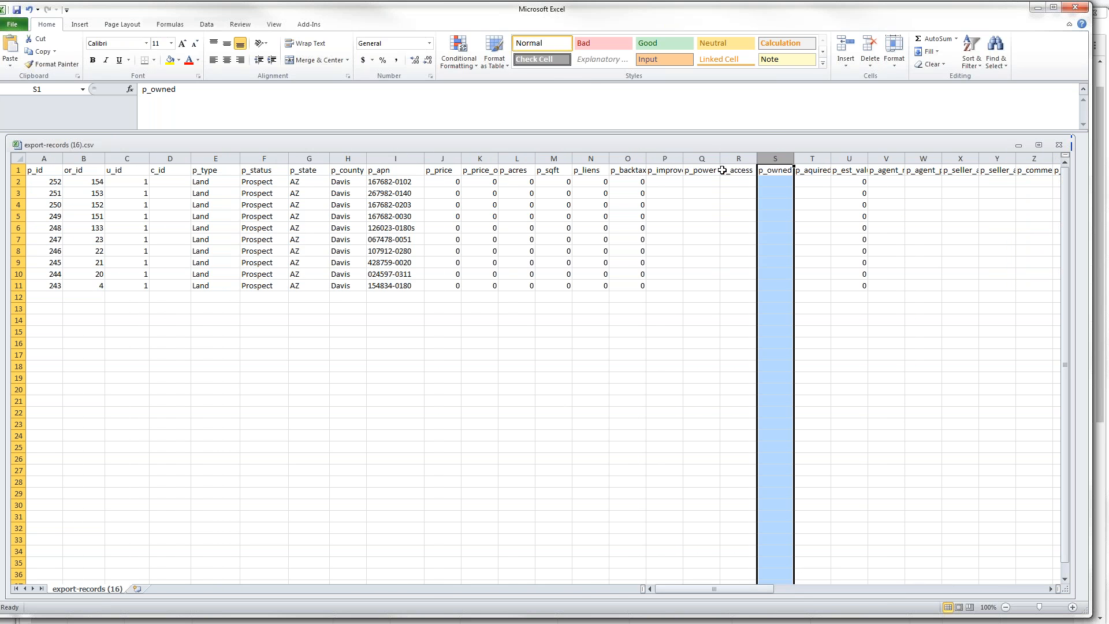
# - Maximize the export-records (16).csv workbook window inside Excel
pyautogui.doubleClick(708, 145)
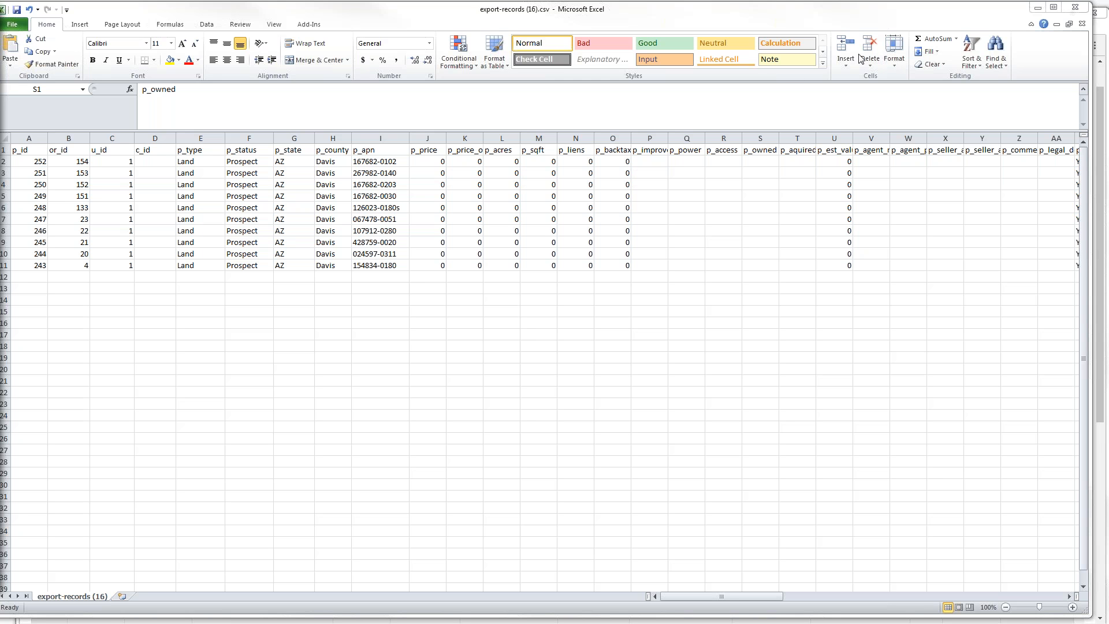
# - Minimize Excel and reload the unfiltered Land Deals list in the CRM
pyautogui.click(1038, 11)
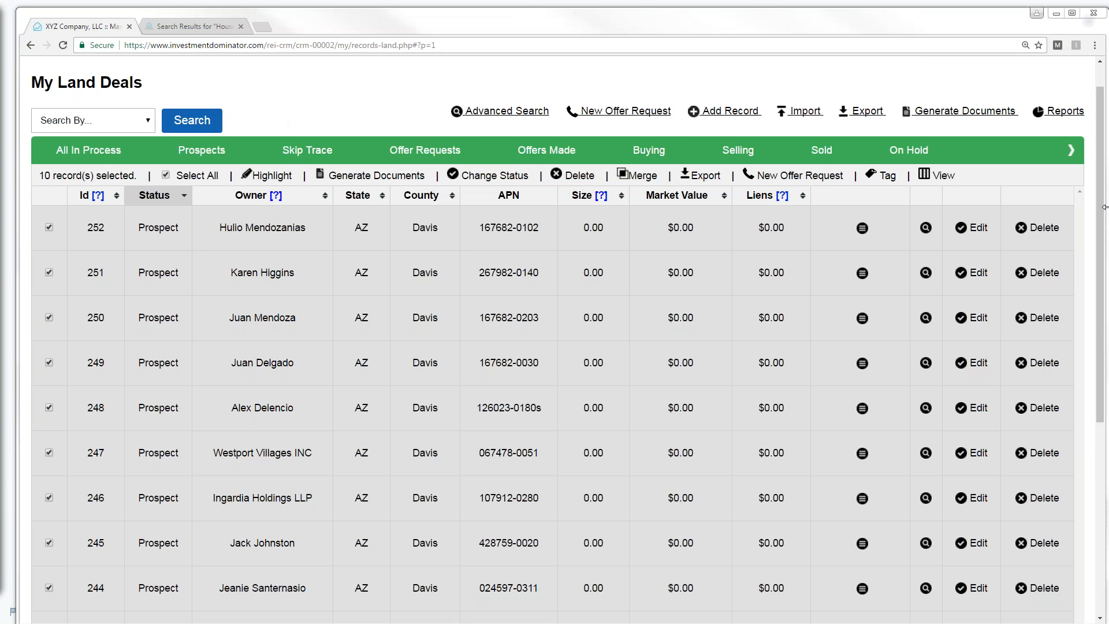
pyautogui.scroll(1, 1101, 201)
pyautogui.click(67, 72)
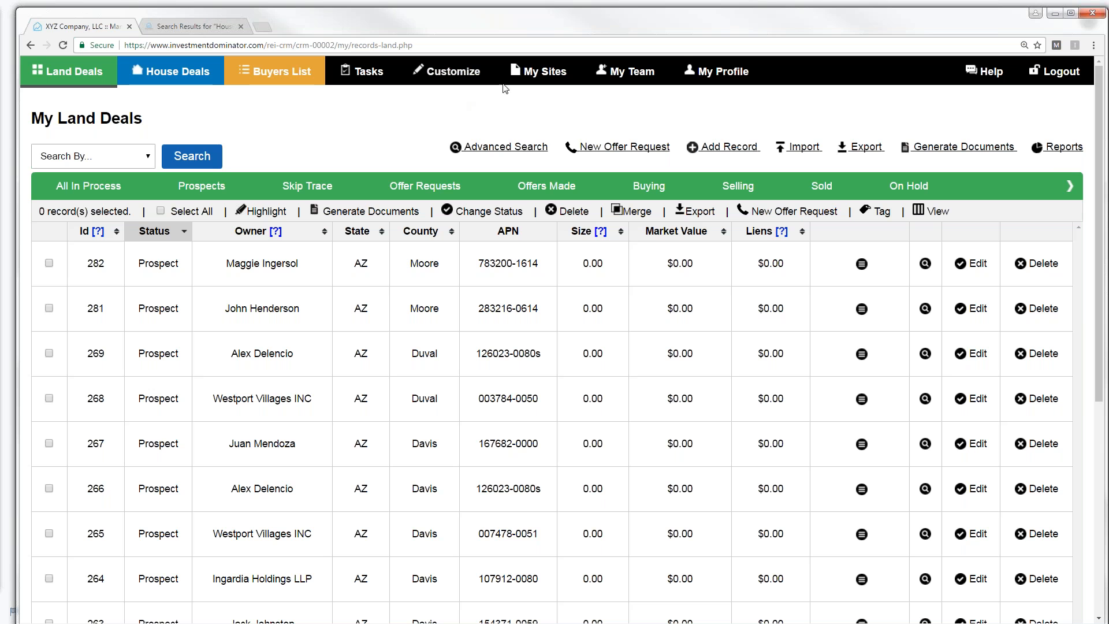
# - Open the Buying Site from My Sites and go to the Sell Your Land For Cash form
pyautogui.click(530, 74)
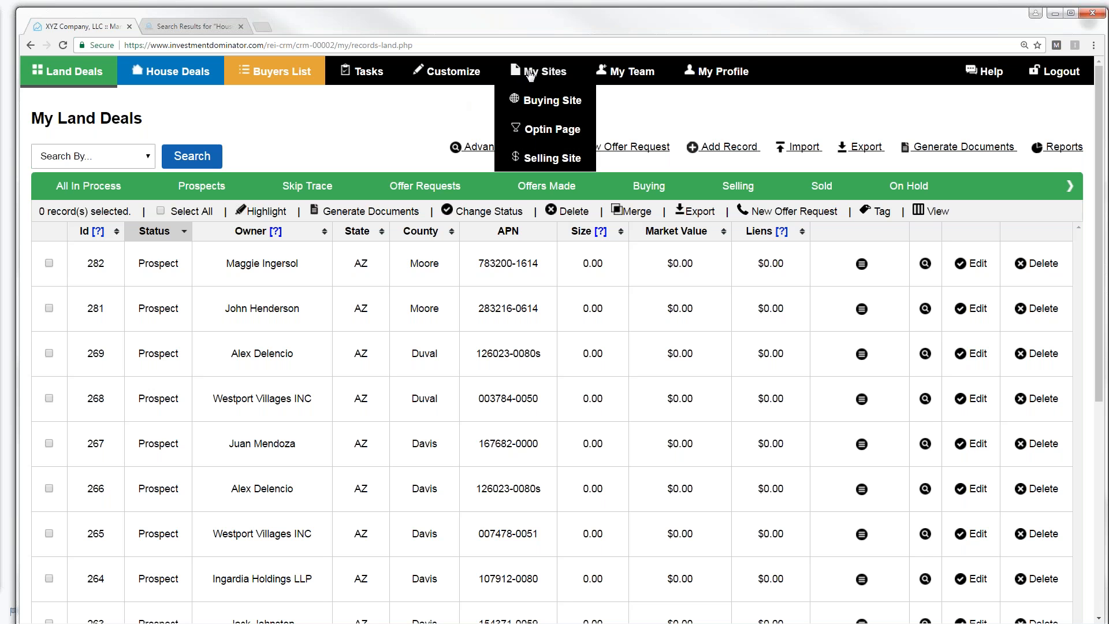
pyautogui.click(543, 102)
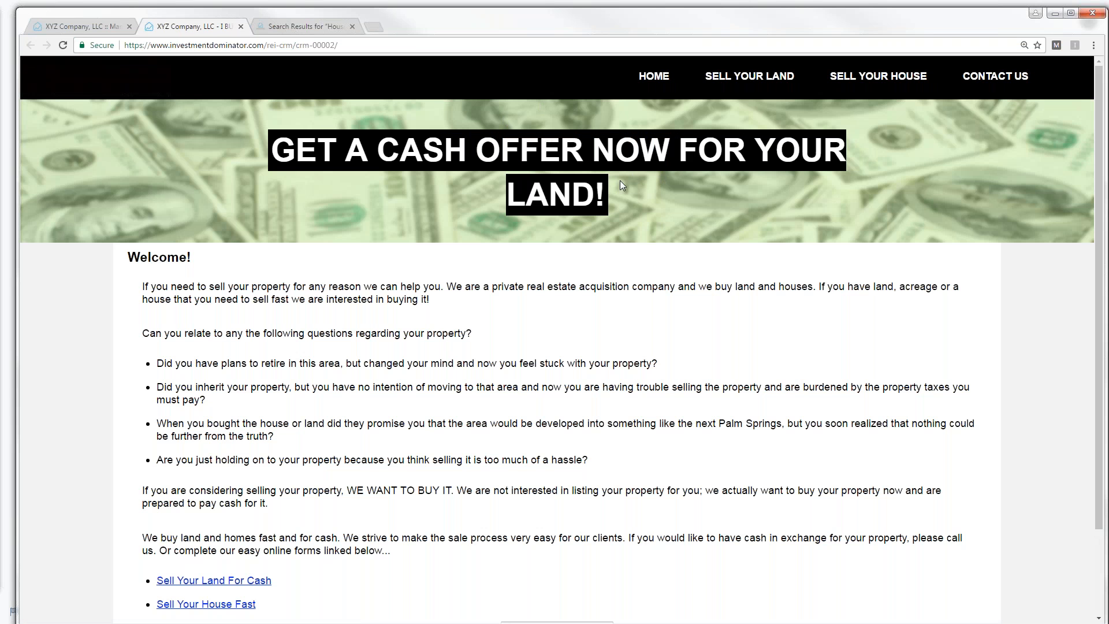
pyautogui.moveTo(1100, 180); pyautogui.dragTo(1105, 213)
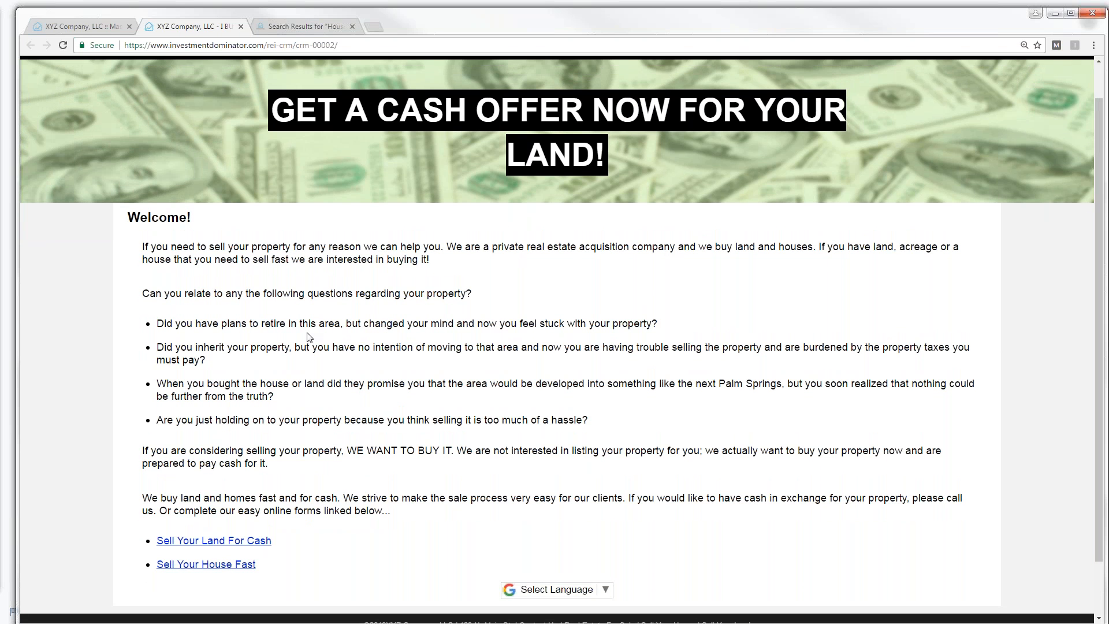
pyautogui.click(200, 546)
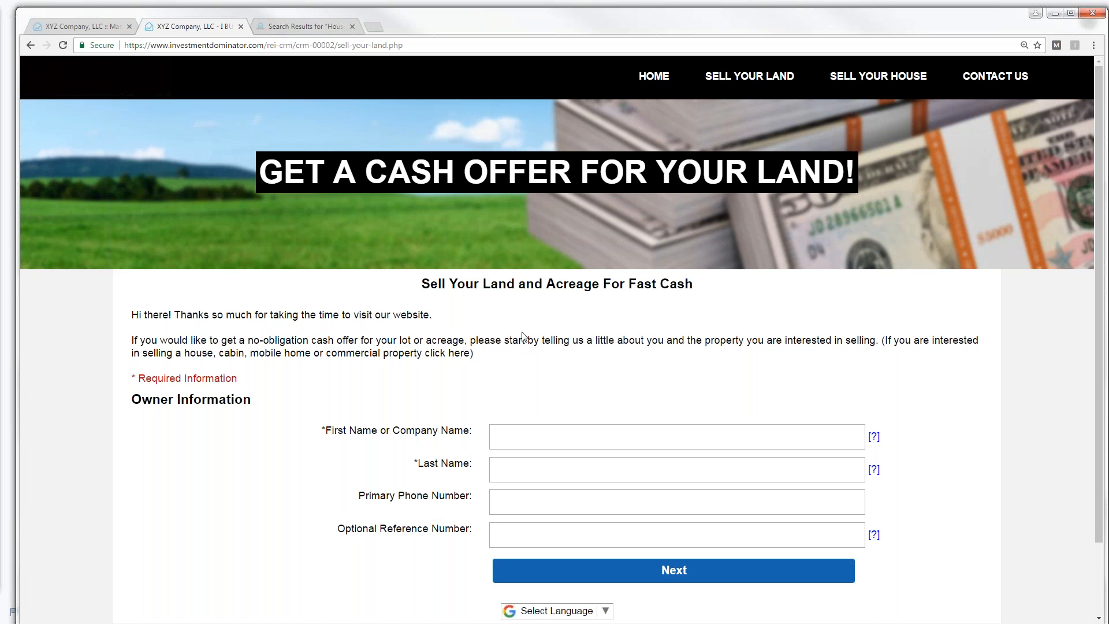
# - Enter the owner's first and last name, and paste the copied phone number into Phone
pyautogui.click(503, 439)
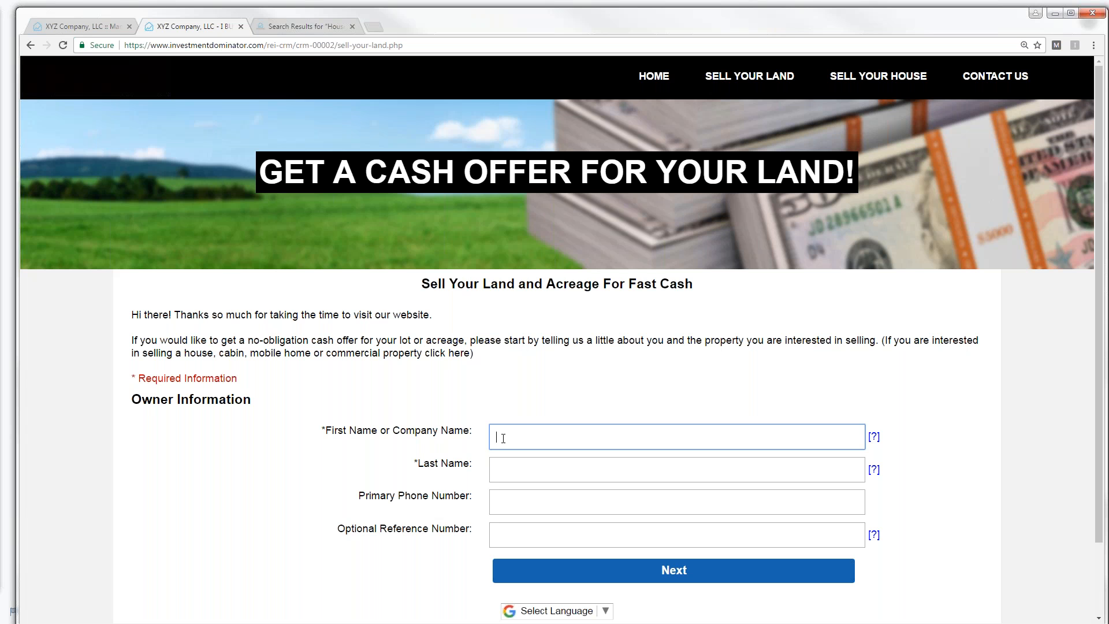
pyautogui.press('Tab')
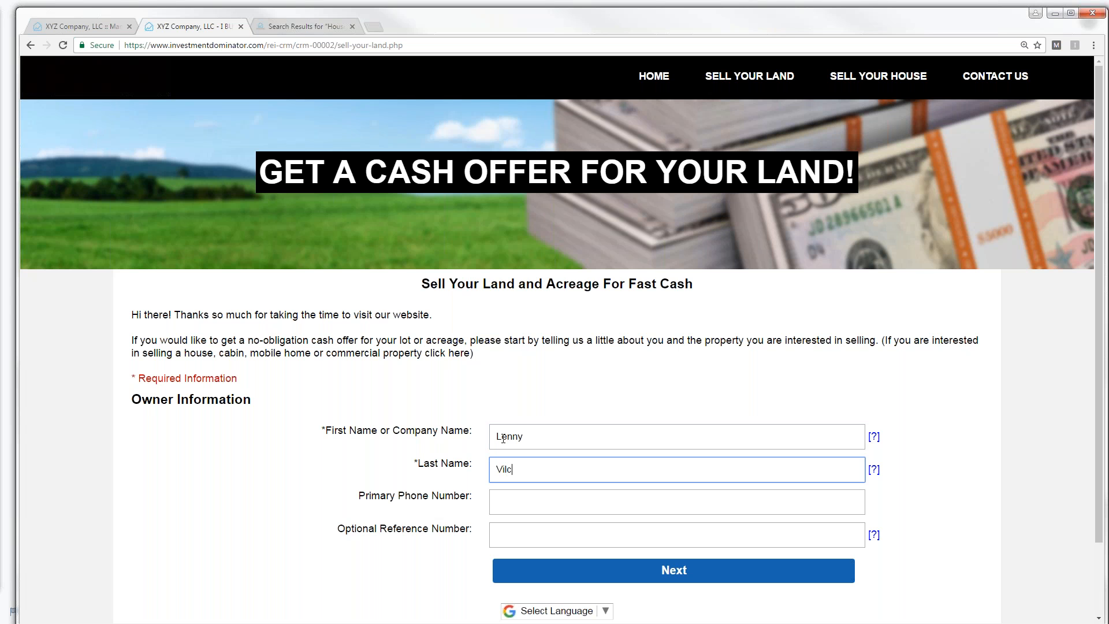
pyautogui.click(529, 506)
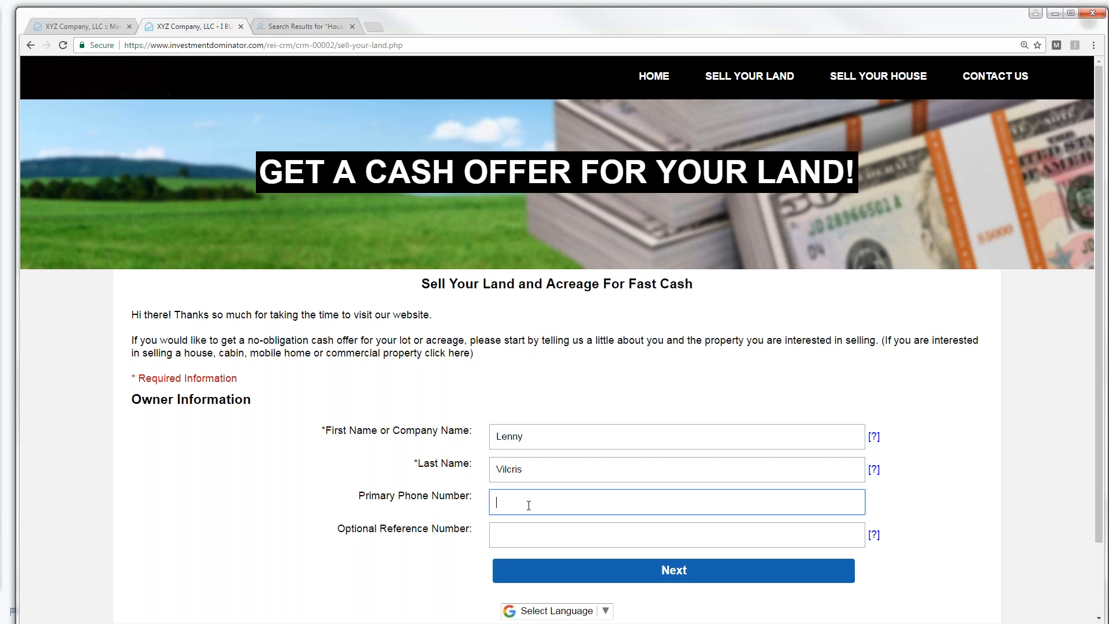
pyautogui.click(0, 510)
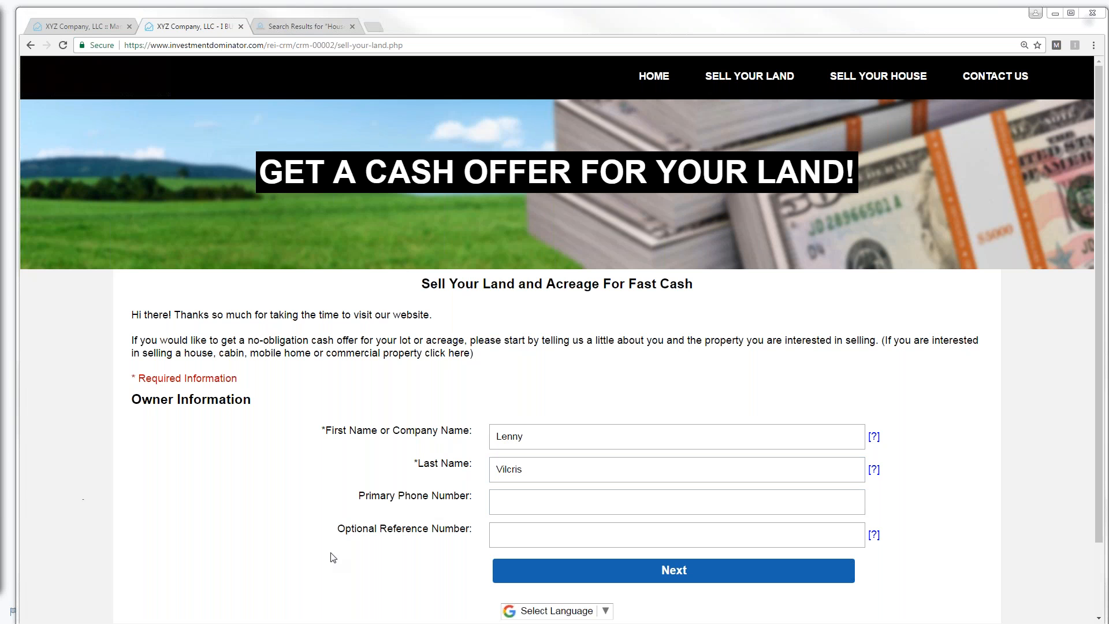
pyautogui.click(495, 507)
pyautogui.rightClick(496, 507)
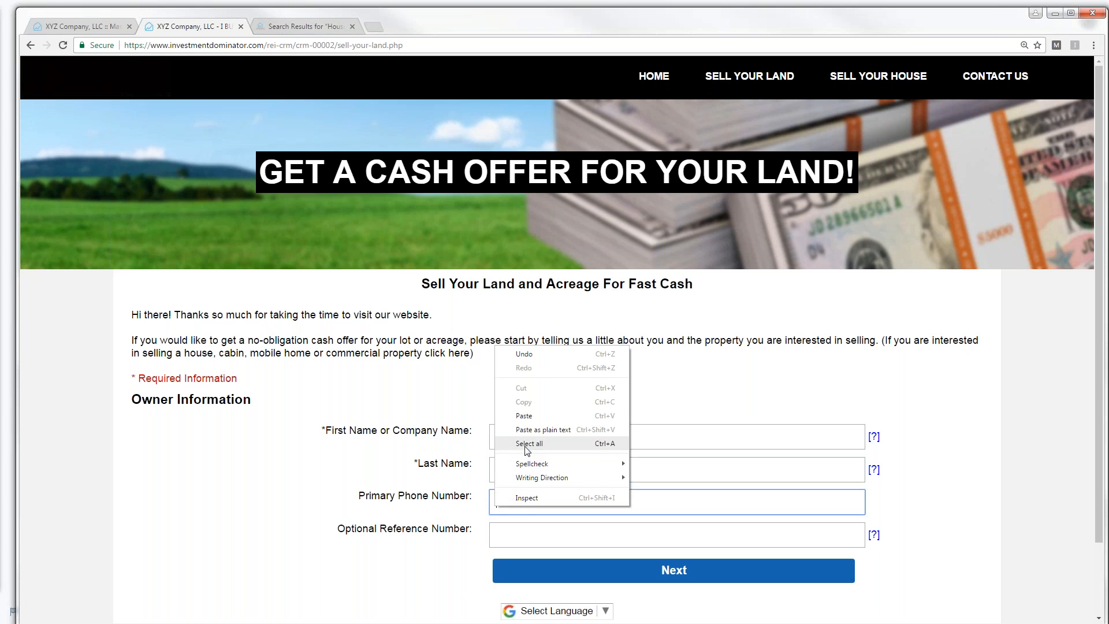
pyautogui.click(526, 423)
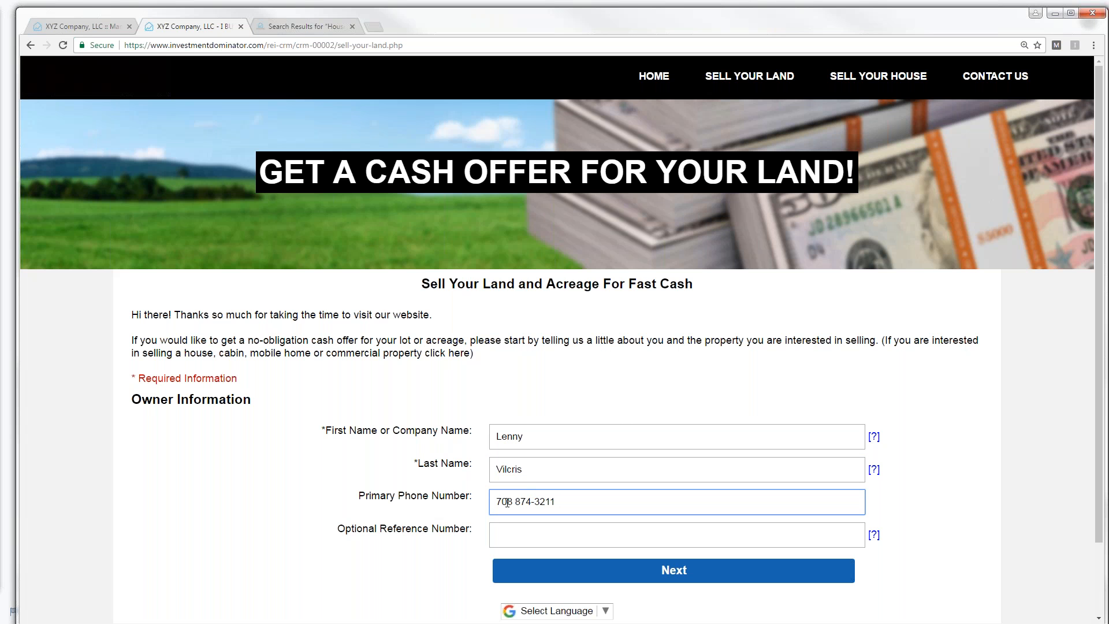
# - Enter the optional reference number and submit the owner information, which returns a no-record error
pyautogui.click(510, 536)
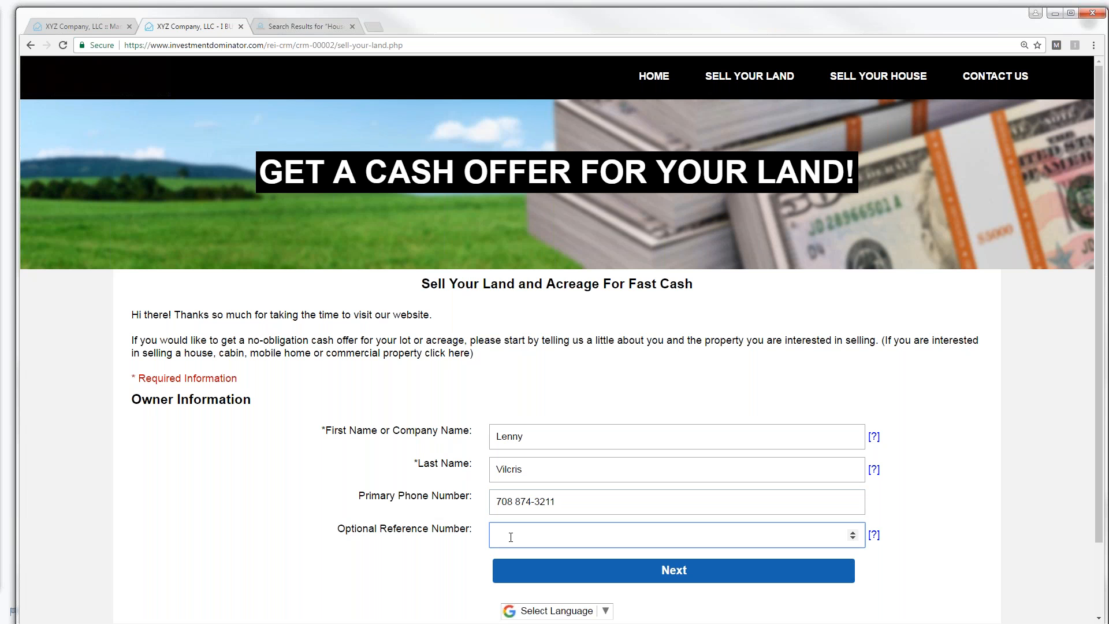
pyautogui.write('314')
pyautogui.moveTo(874, 536)
pyautogui.click(673, 572)
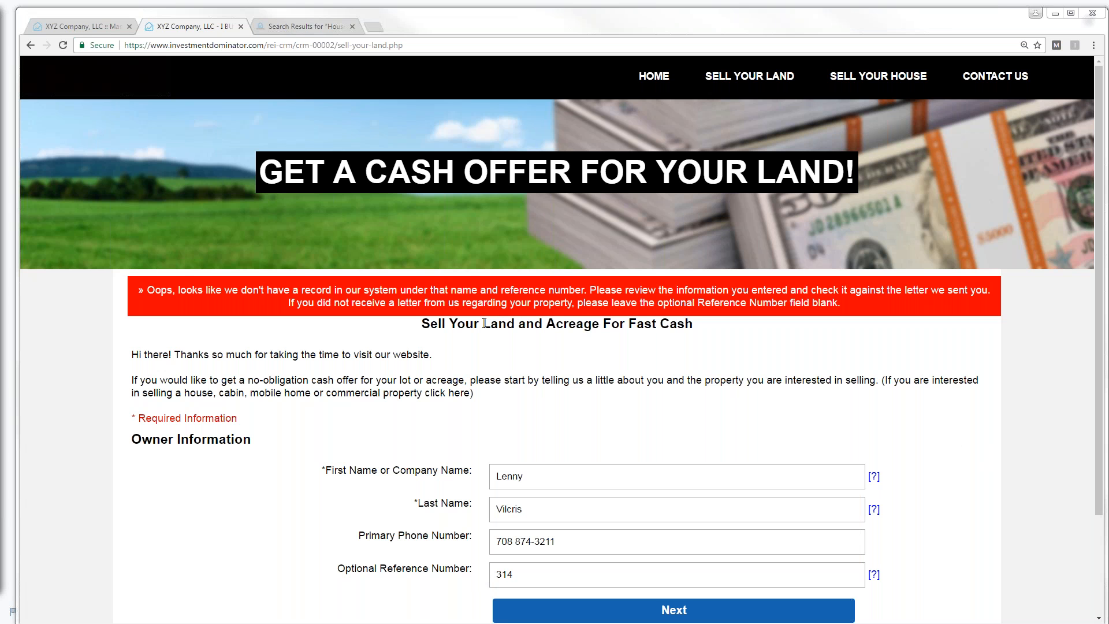
pyautogui.click(92, 26)
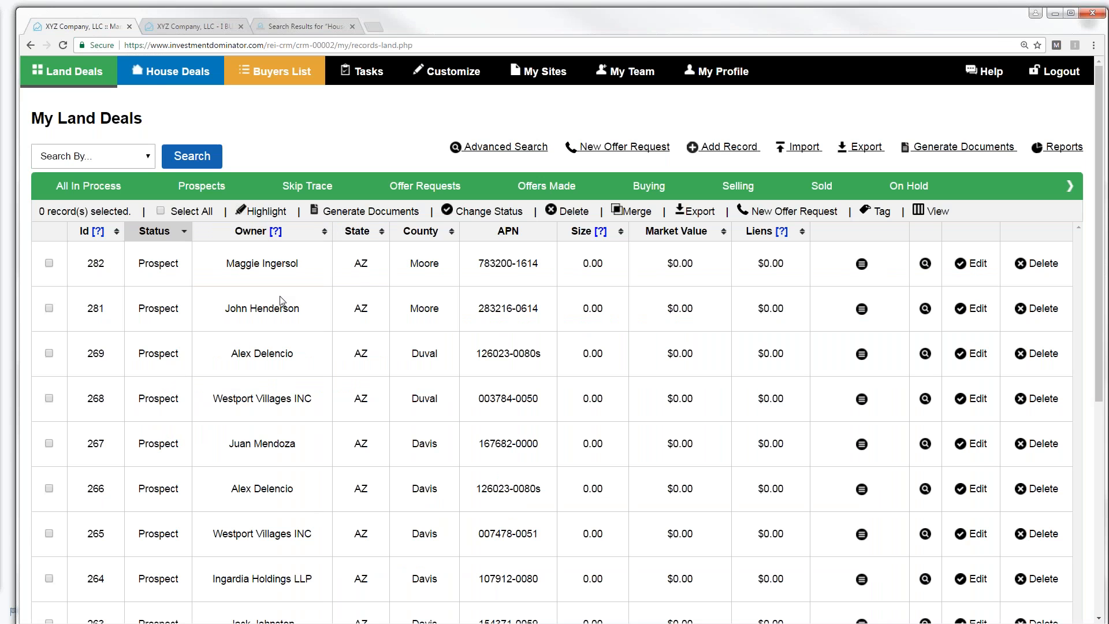
pyautogui.click(184, 29)
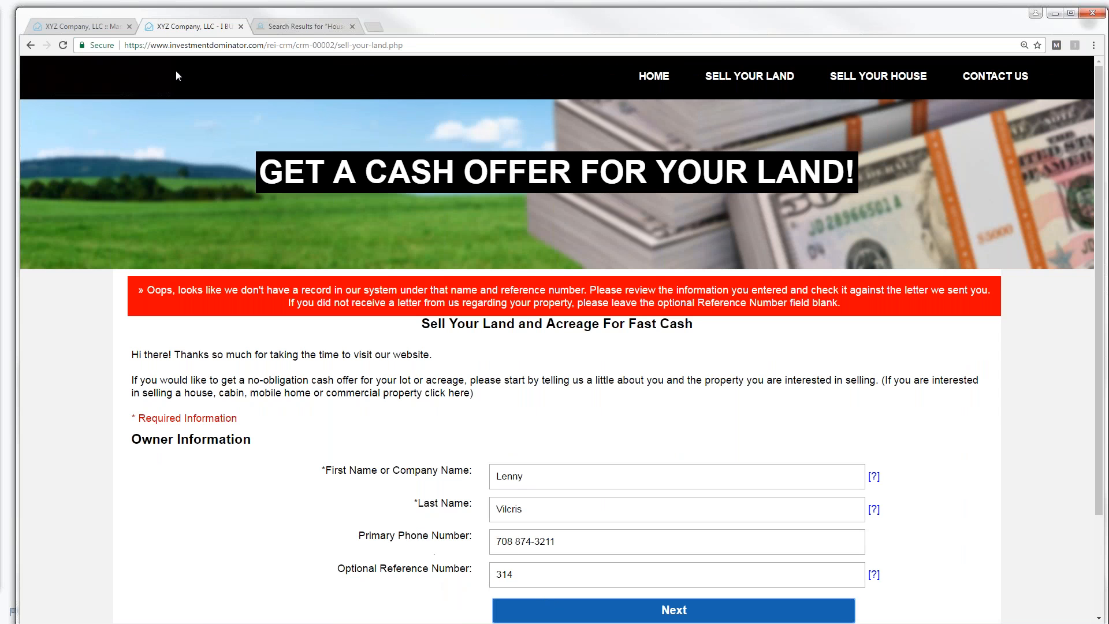
# - Open record 281 for editing, select the Owner's Id, then return to the Sell Your Land form
pyautogui.click(94, 30)
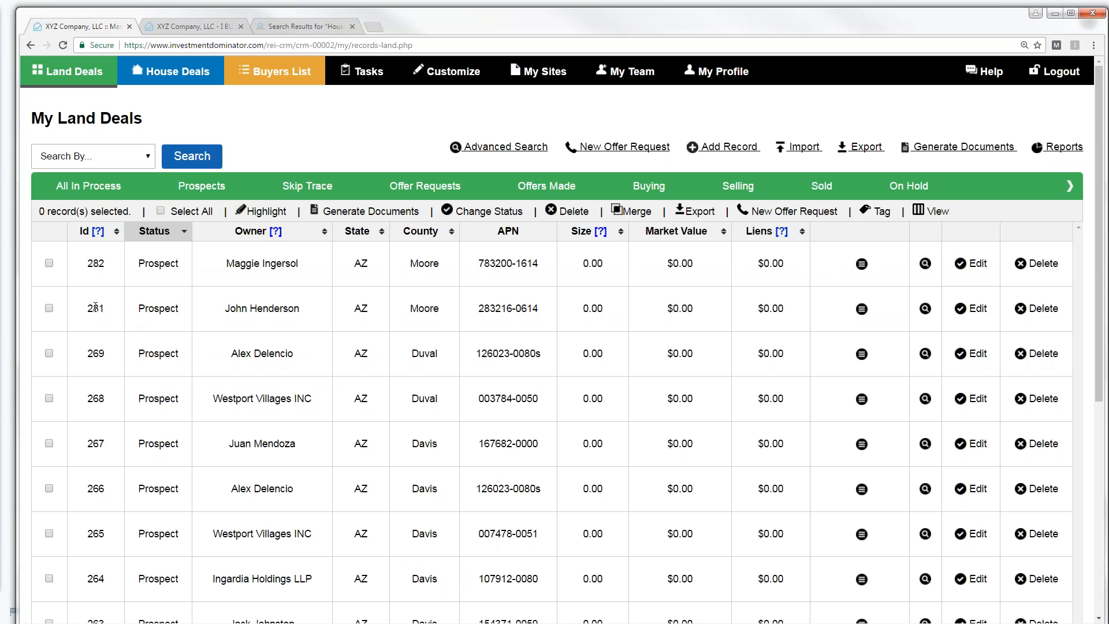
pyautogui.click(981, 315)
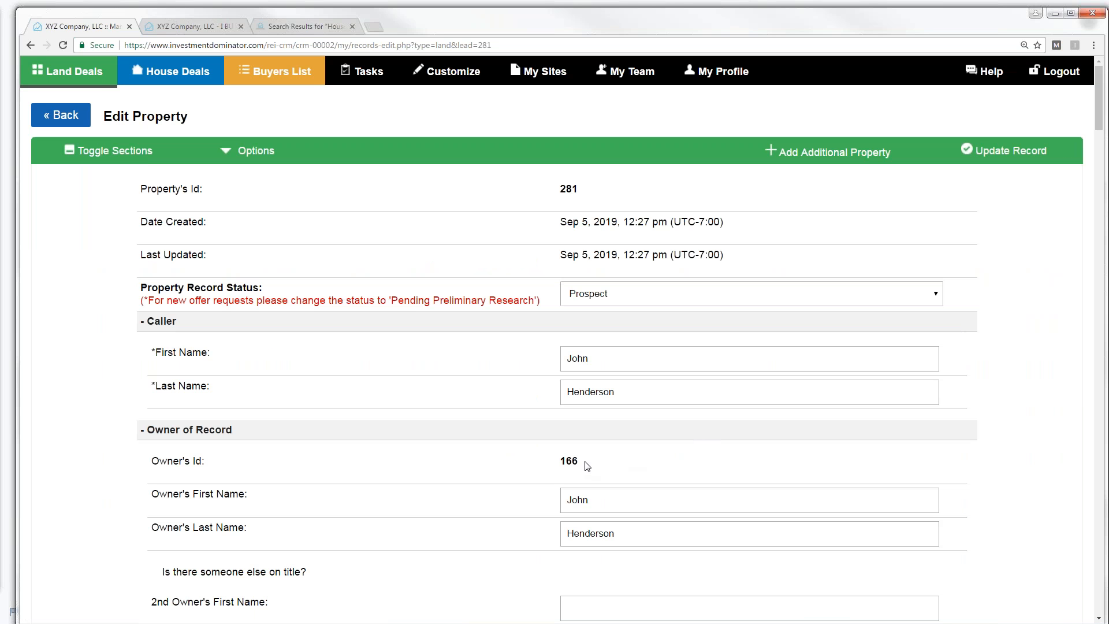
pyautogui.moveTo(579, 460); pyautogui.dragTo(560, 460)
pyautogui.click(176, 26)
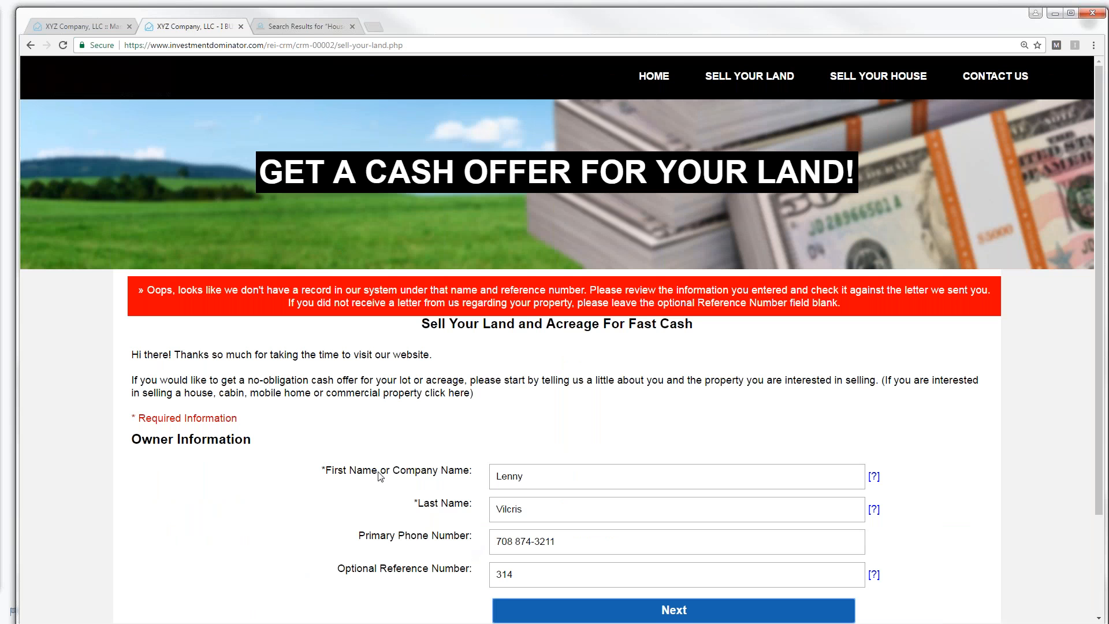
pyautogui.click(81, 27)
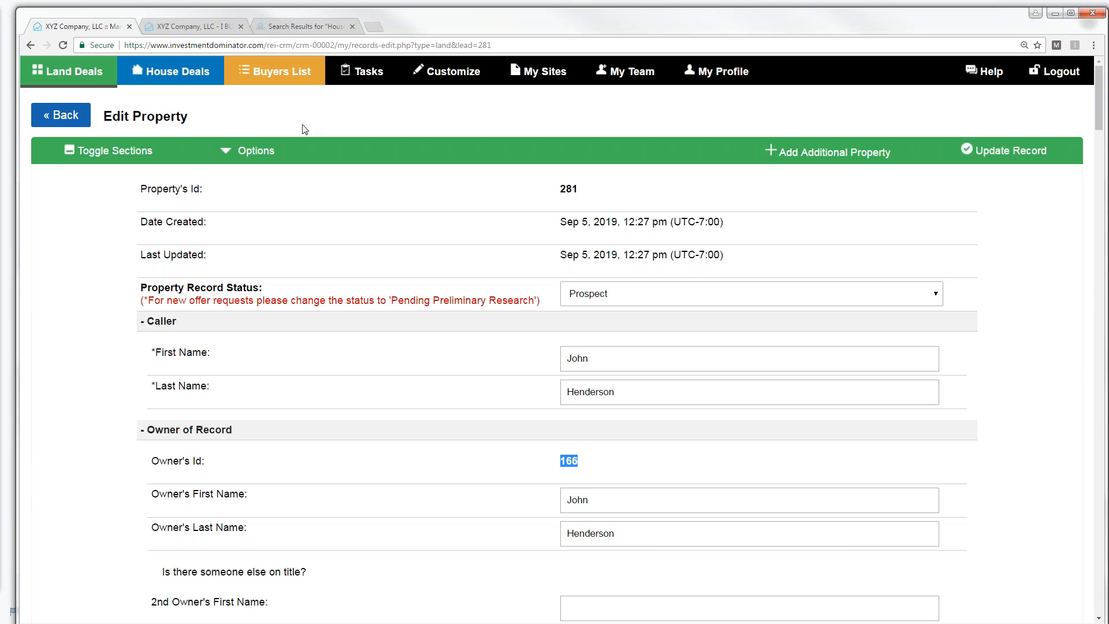
pyautogui.click(186, 28)
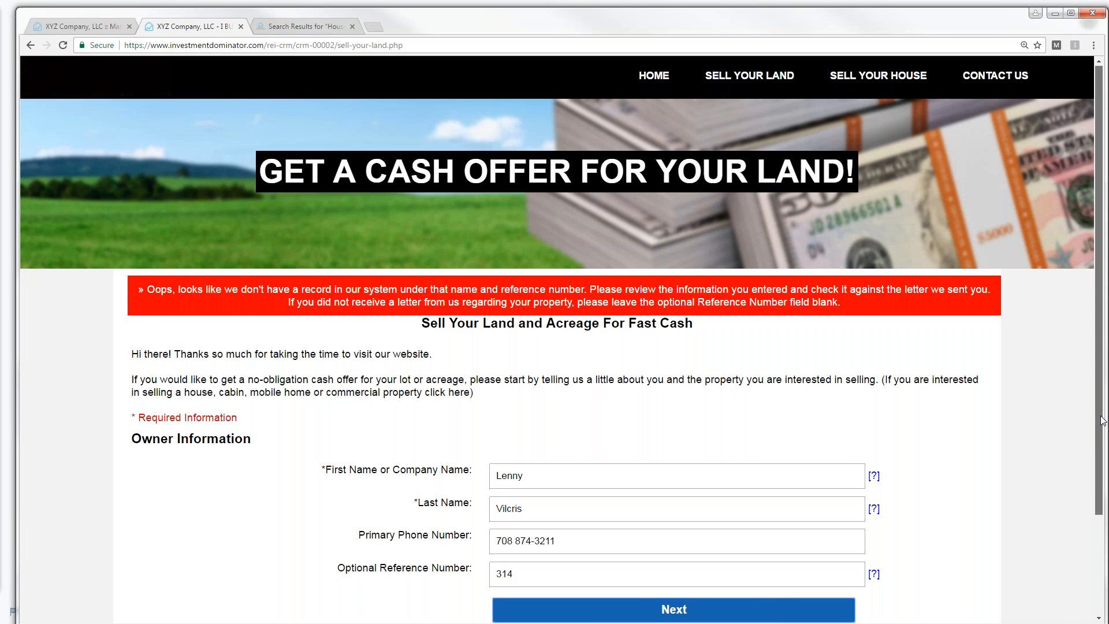
# - Replace the owner's first name, last name and reference number with the record's values, then continue
pyautogui.scroll(-2, 1102, 403)
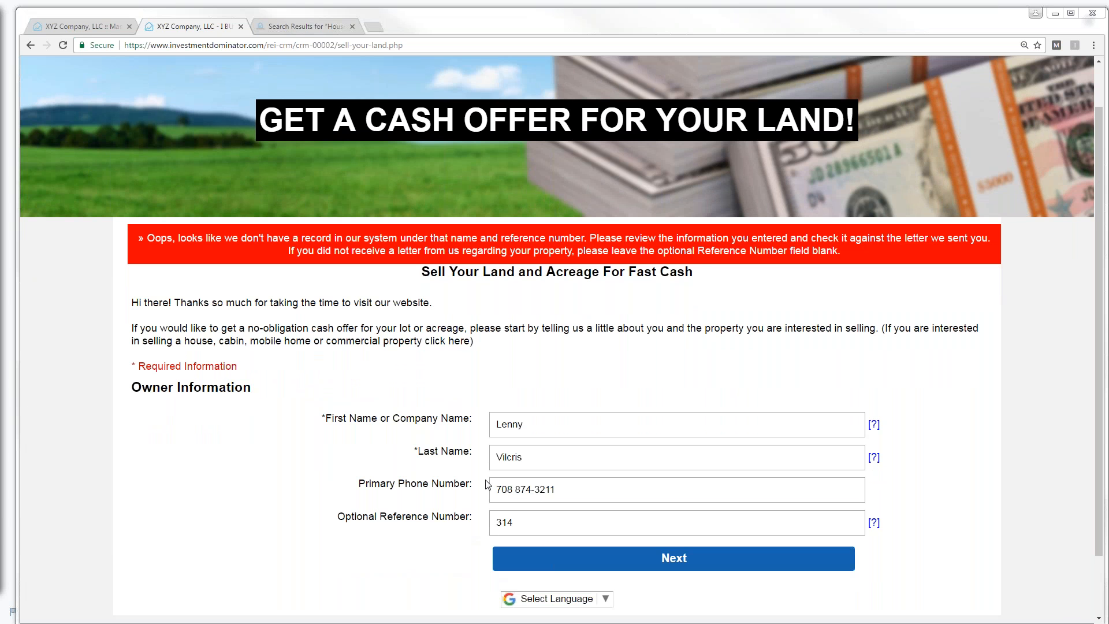
pyautogui.rightClick(503, 429)
pyautogui.doubleClick(524, 424)
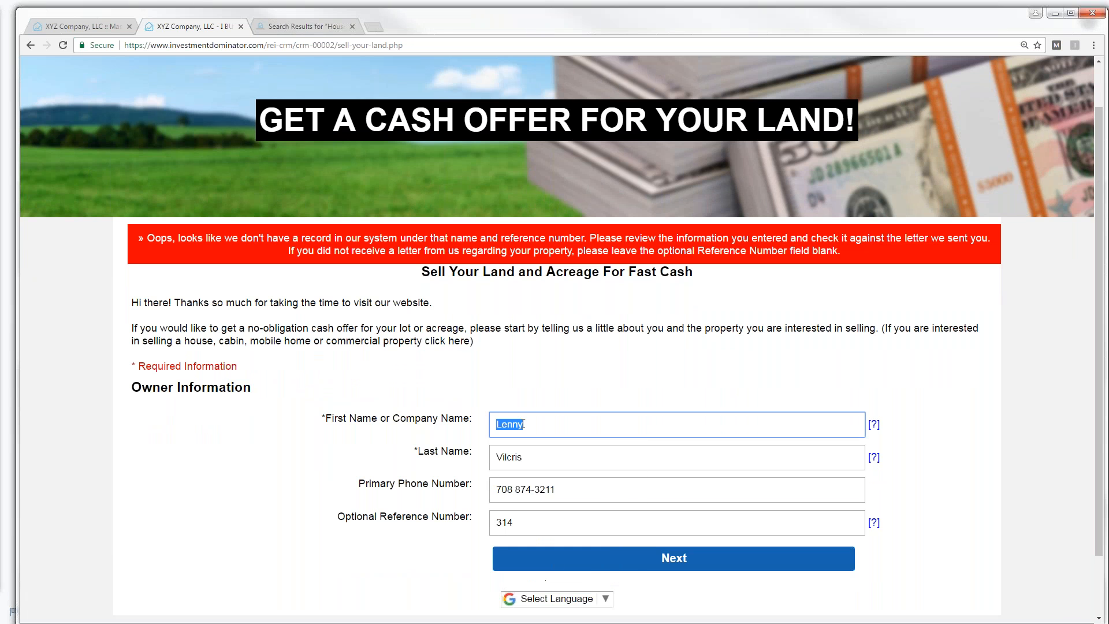
pyautogui.moveTo(522, 457); pyautogui.dragTo(495, 456)
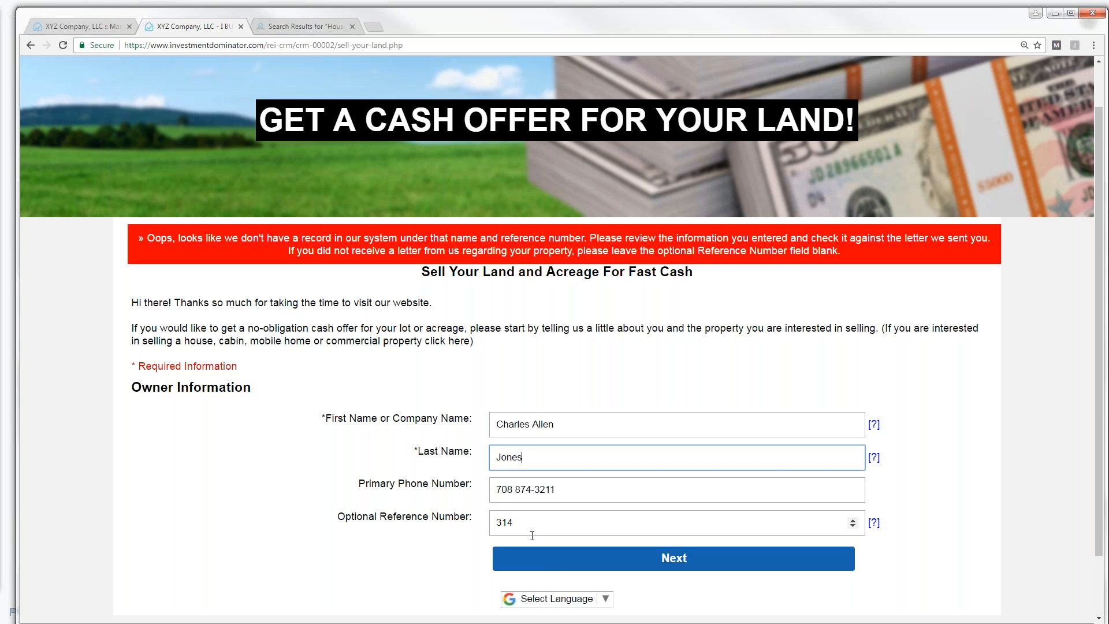
pyautogui.moveTo(513, 523); pyautogui.dragTo(494, 523)
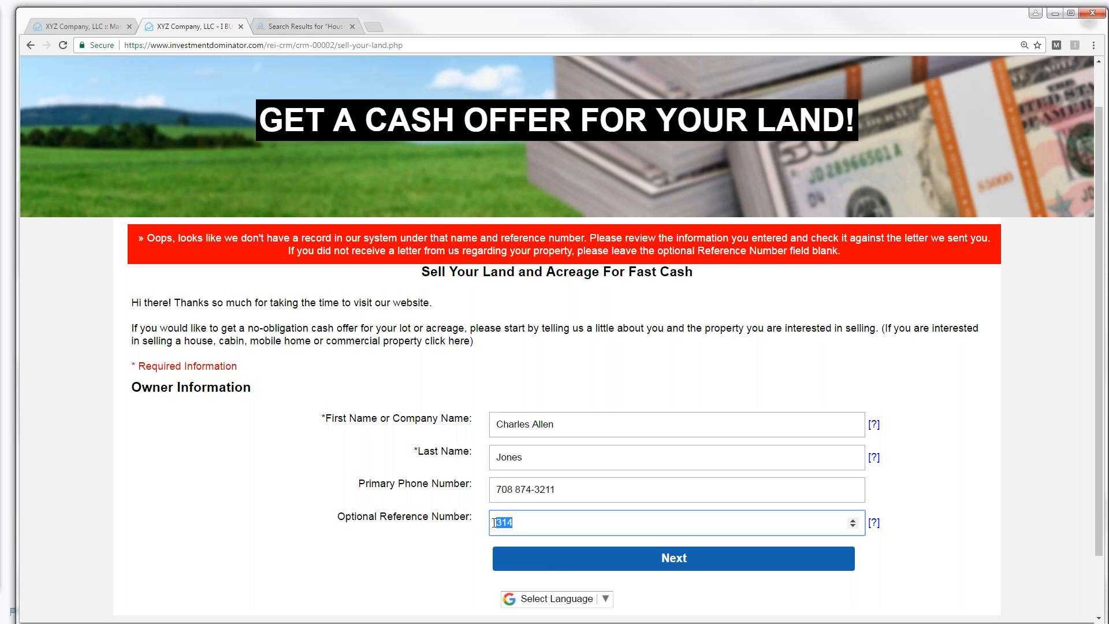
pyautogui.write('147')
pyautogui.click(666, 560)
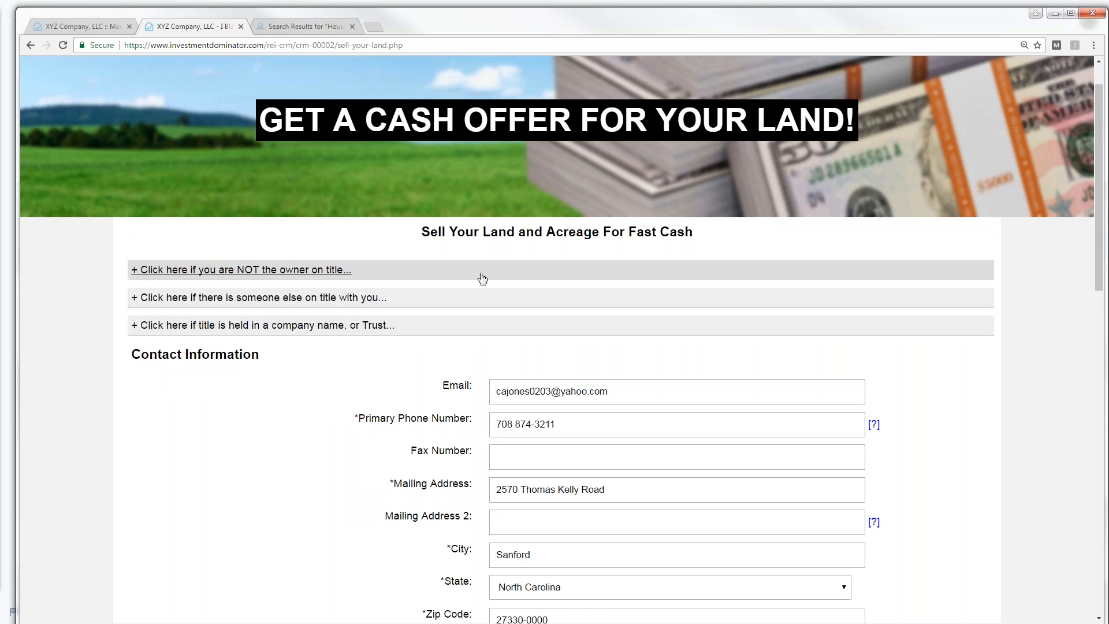
# - Scroll through the pre-filled Contact and Property Information (Harnett County, North Carolina, 7.5 acres)
pyautogui.moveTo(1101, 231); pyautogui.dragTo(1102, 267)
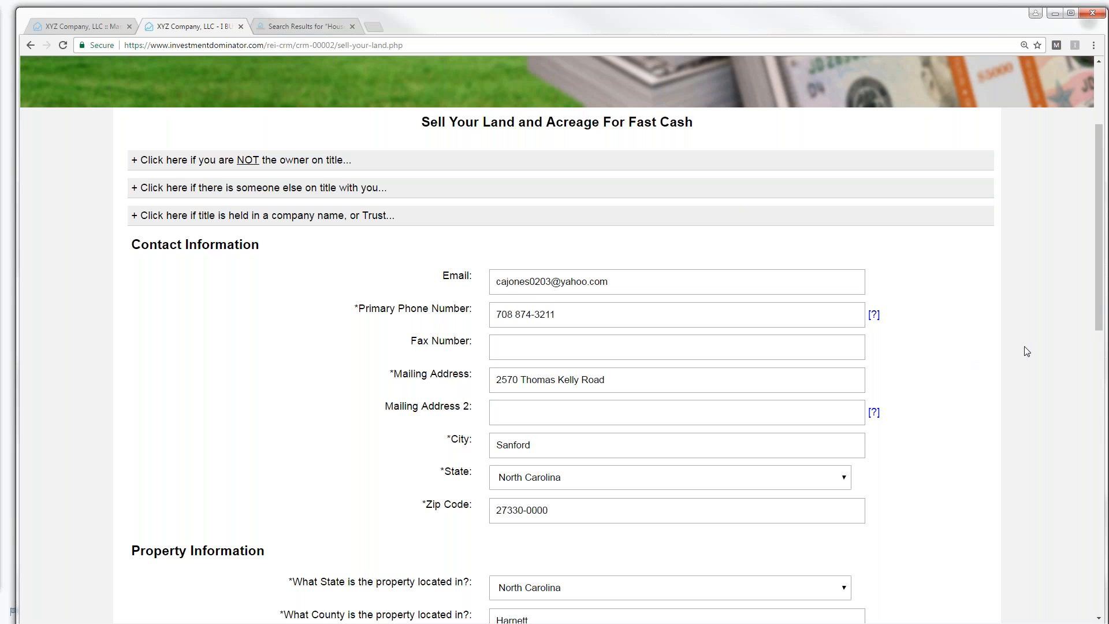
pyautogui.scroll(-3, 1102, 297)
pyautogui.scroll(-2, 661, 339)
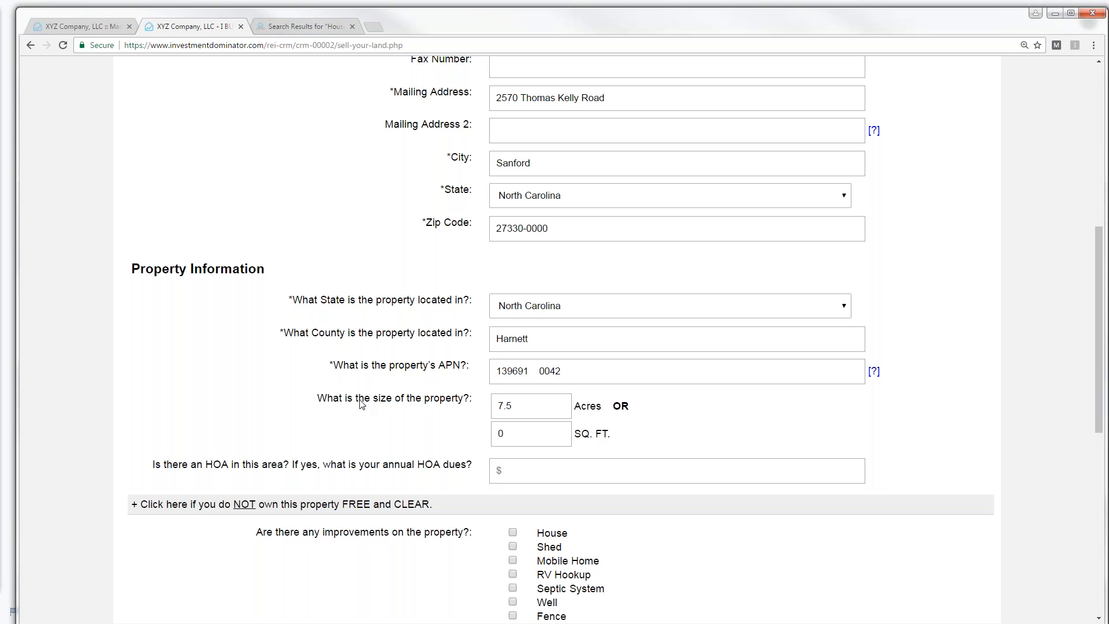
pyautogui.moveTo(1095, 408); pyautogui.dragTo(1106, 495)
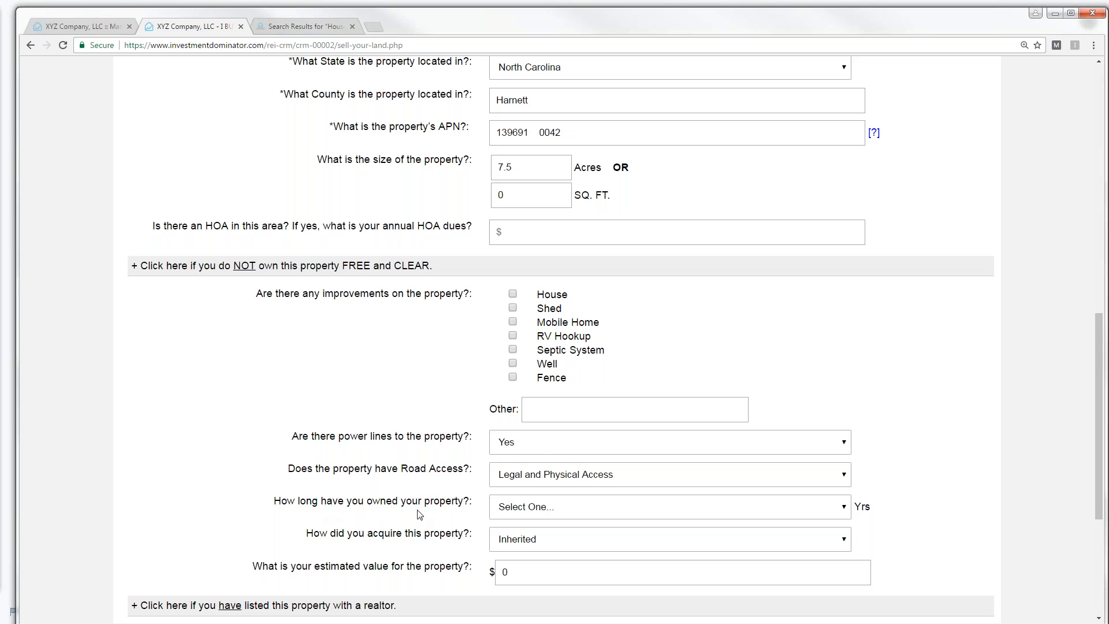
# - Set the ownership length to 3-5 Years and the estimated property value to 17,500.00
pyautogui.click(844, 510)
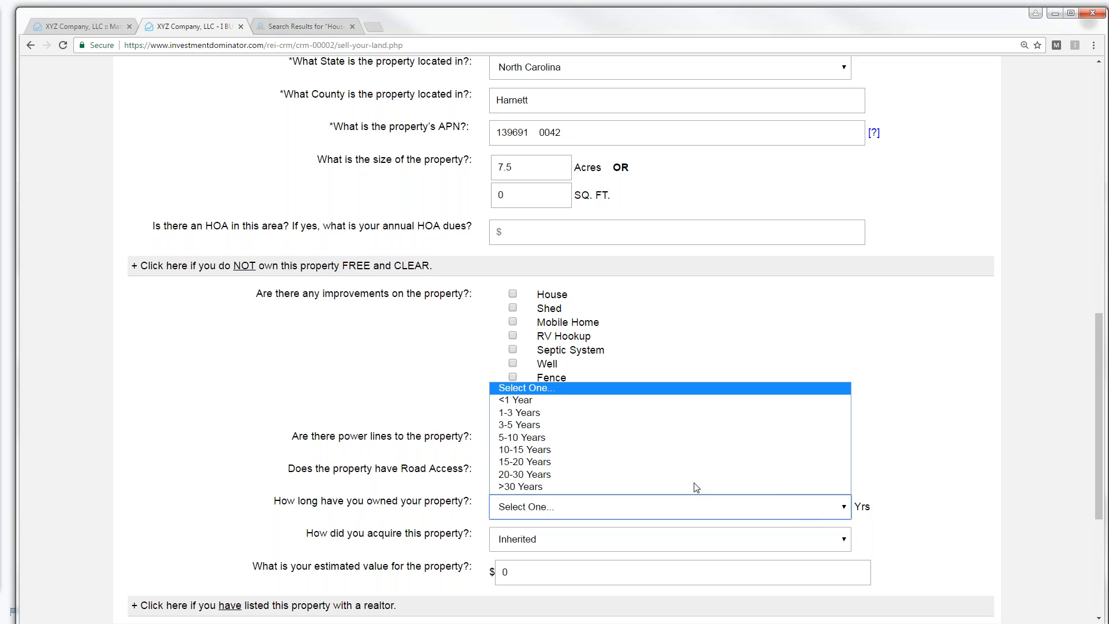
pyautogui.click(548, 429)
pyautogui.moveTo(1101, 399); pyautogui.dragTo(1101, 450)
pyautogui.click(538, 435)
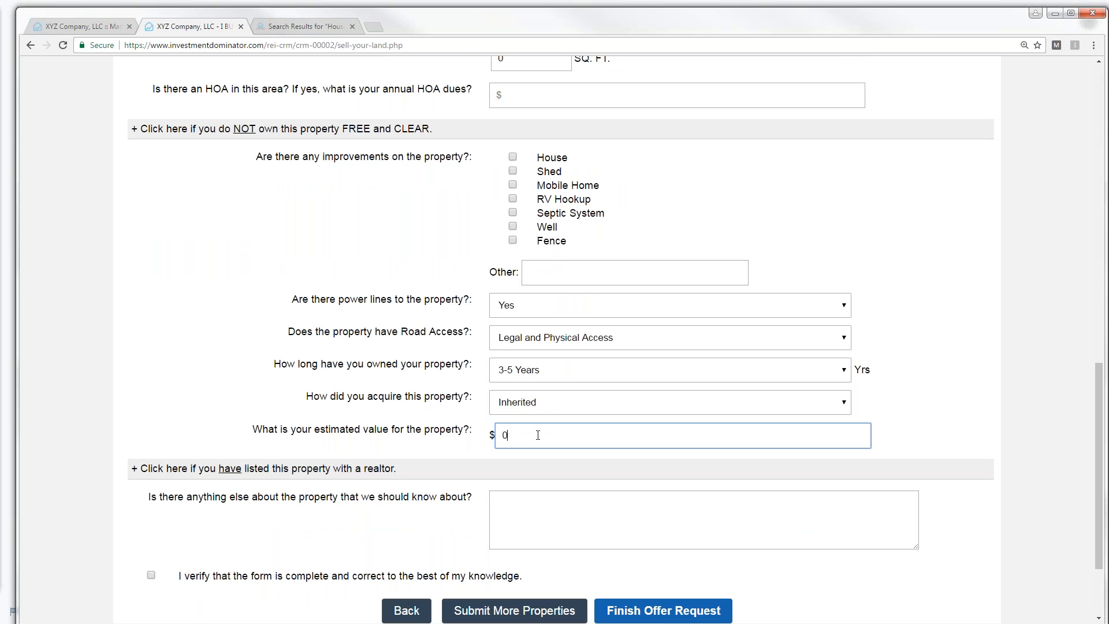
pyautogui.write('17,500.00')
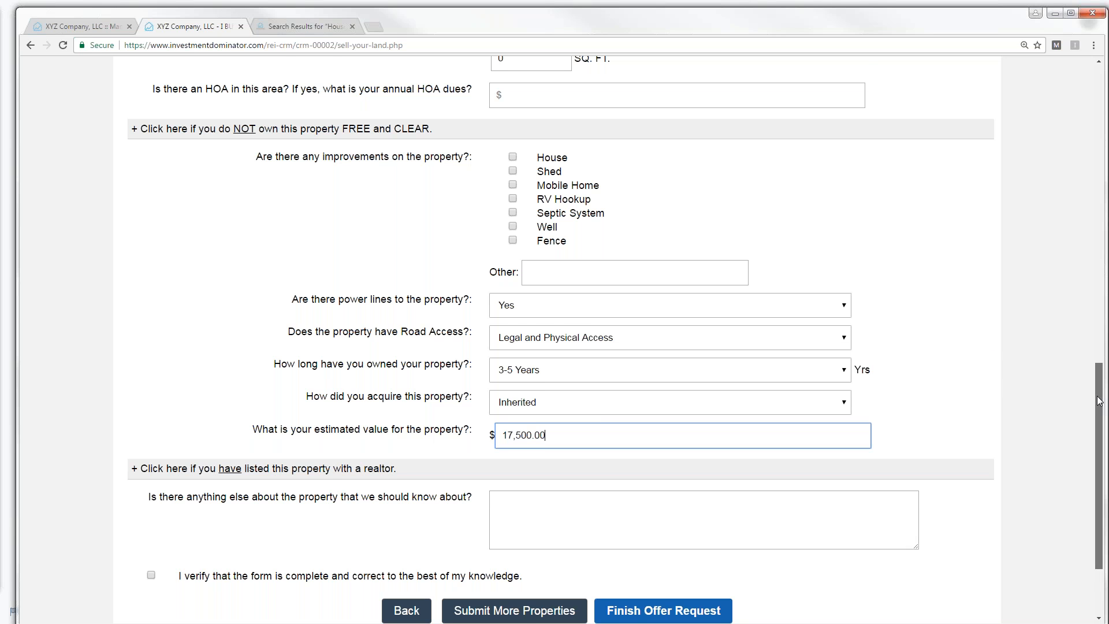
# - Add the comment 'Near a beautififul Lake', tick the verify checkbox, and submit the offer request
pyautogui.scroll(-1, 1105, 411)
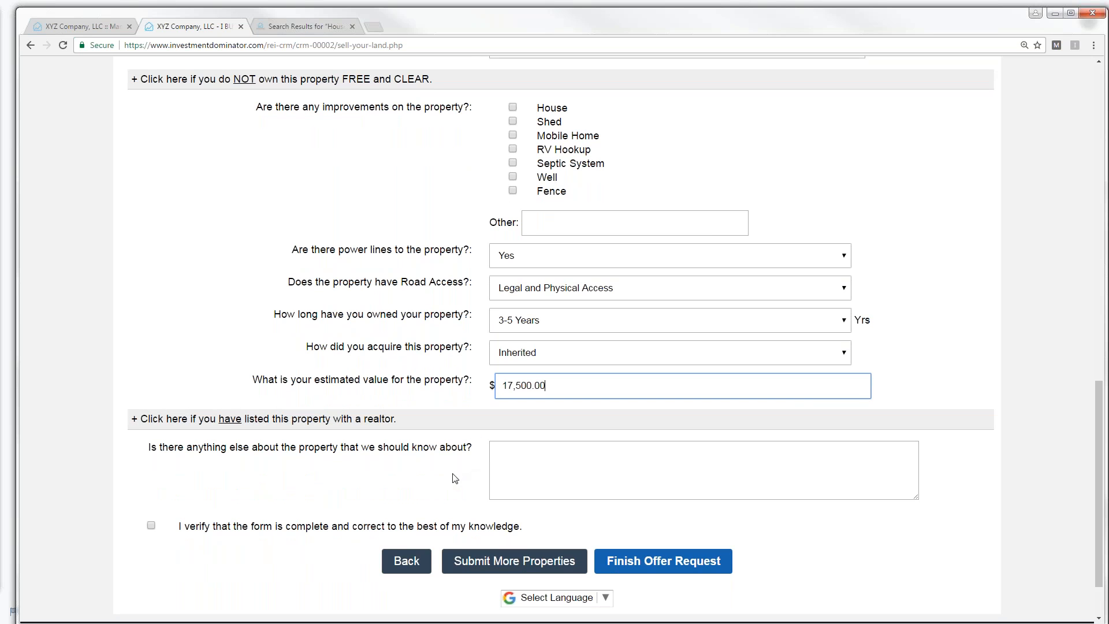
pyautogui.click(545, 467)
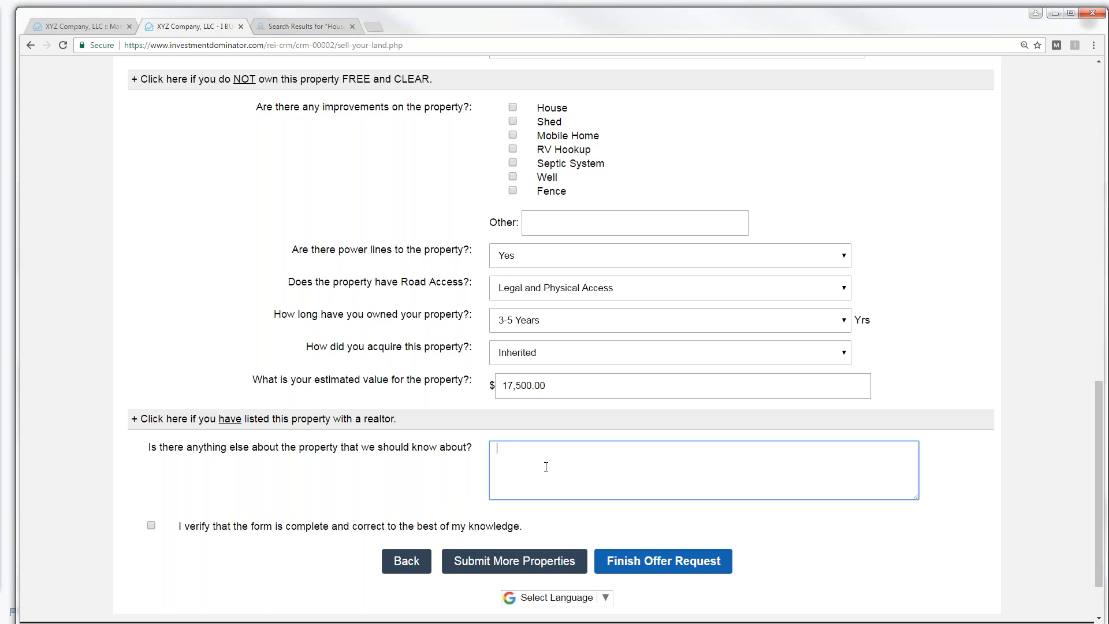
pyautogui.write('Near a beautififul Lake!')
pyautogui.click(150, 526)
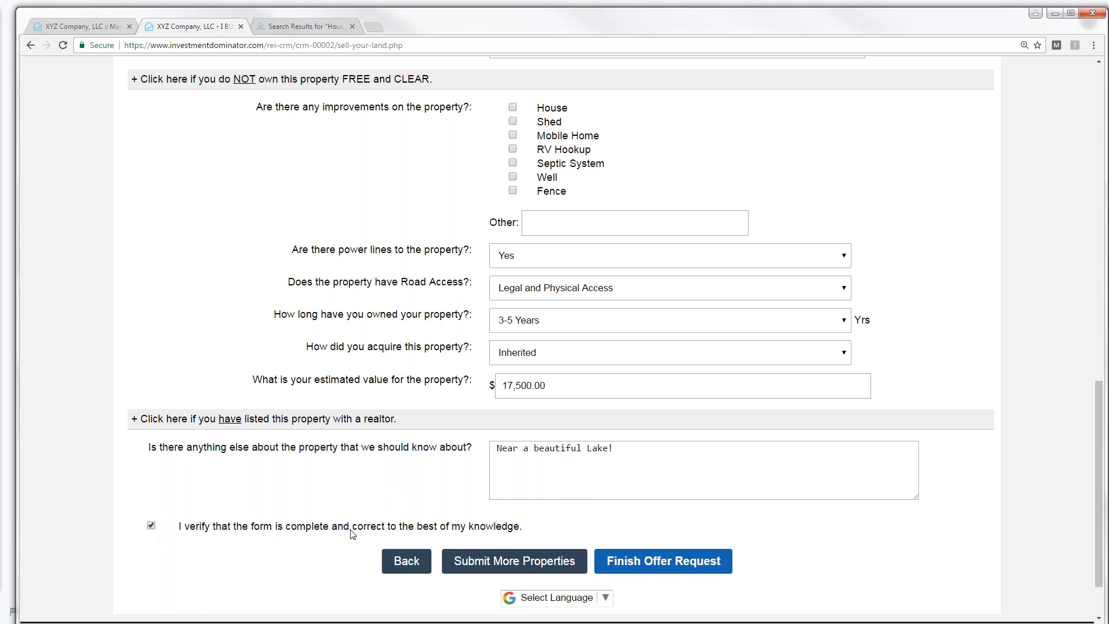
pyautogui.click(656, 564)
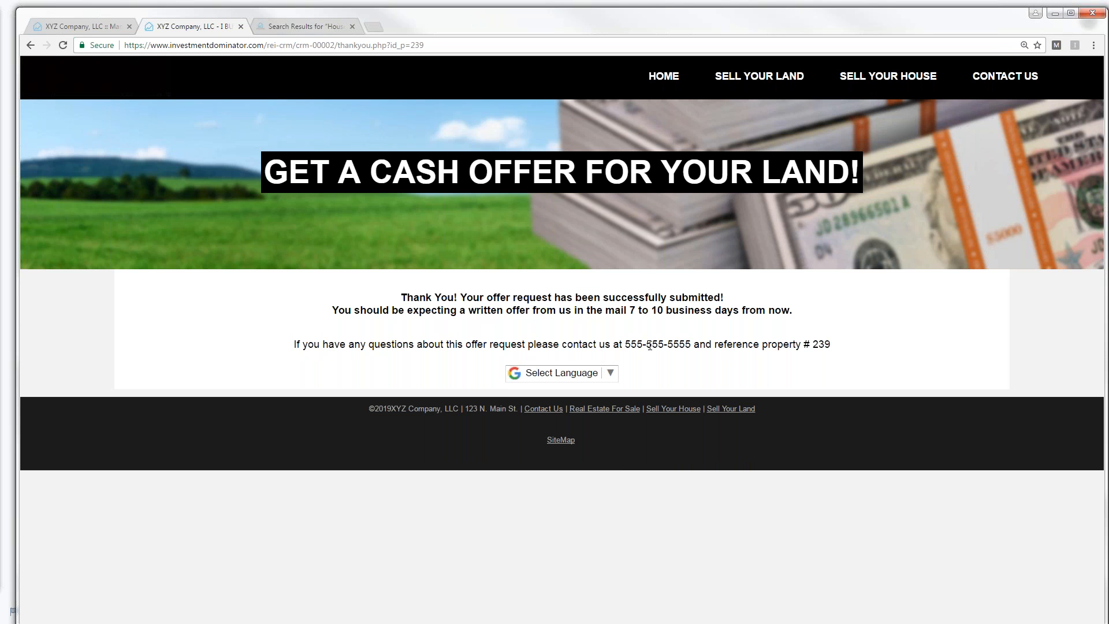
# - In the CRM, go to Land Deals and page forward to page 6 of the records
pyautogui.click(84, 32)
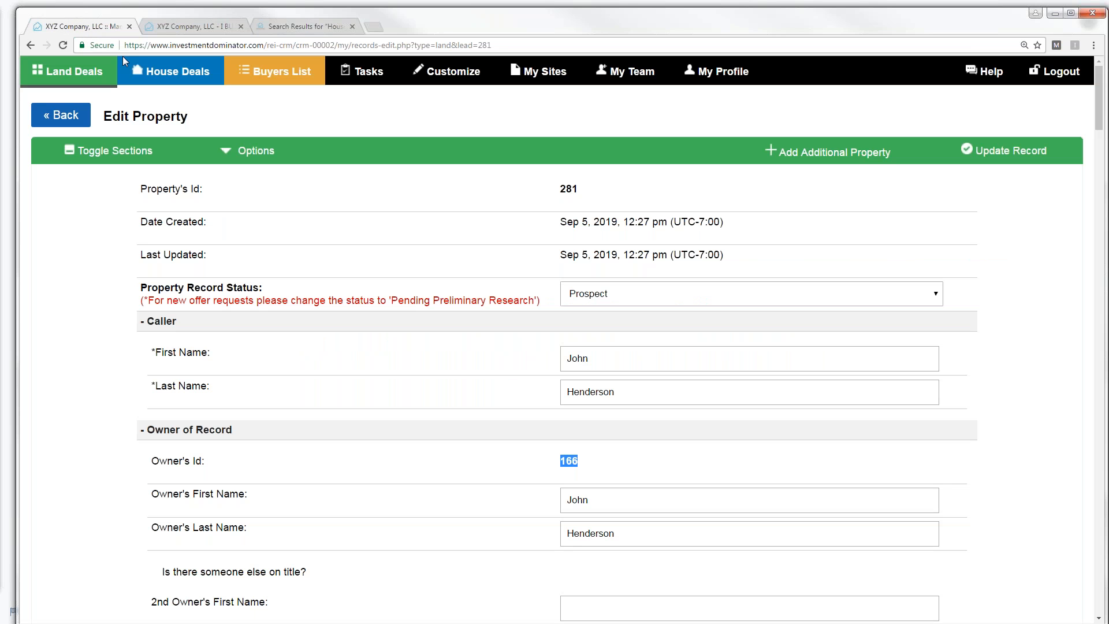
pyautogui.click(65, 76)
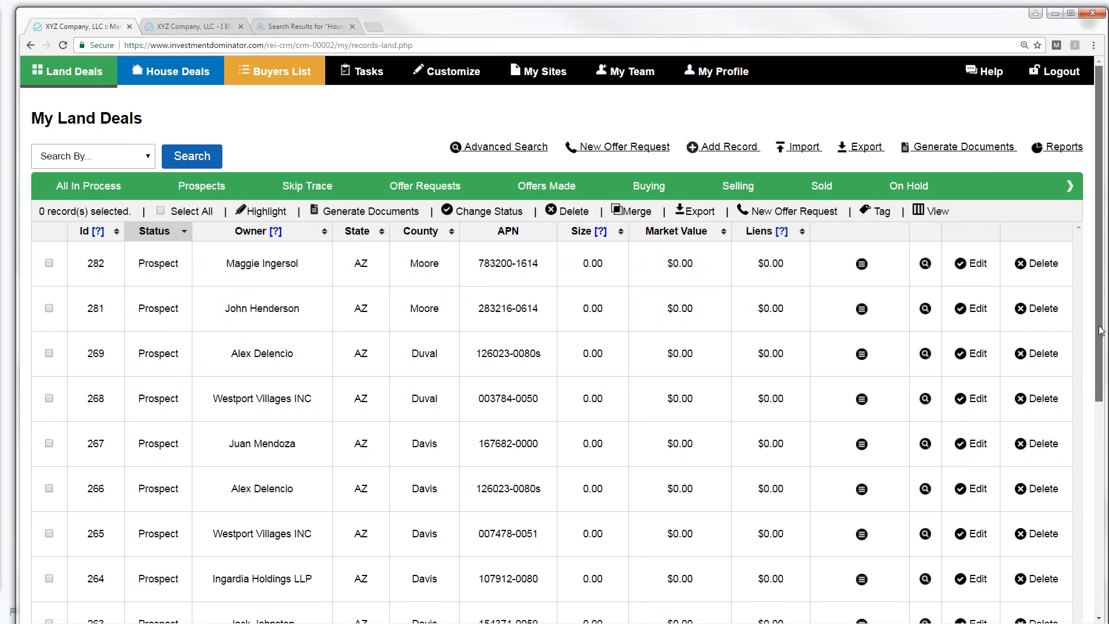
pyautogui.scroll(-3, 1100, 330)
pyautogui.click(563, 538)
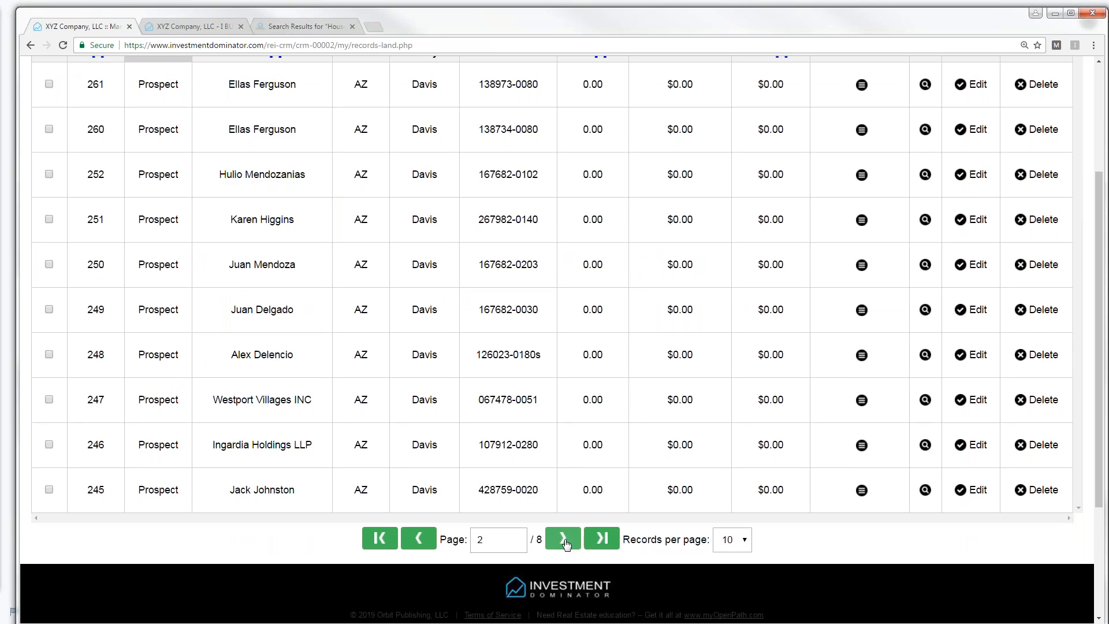
pyautogui.doubleClick(563, 538)
pyautogui.click(563, 538)
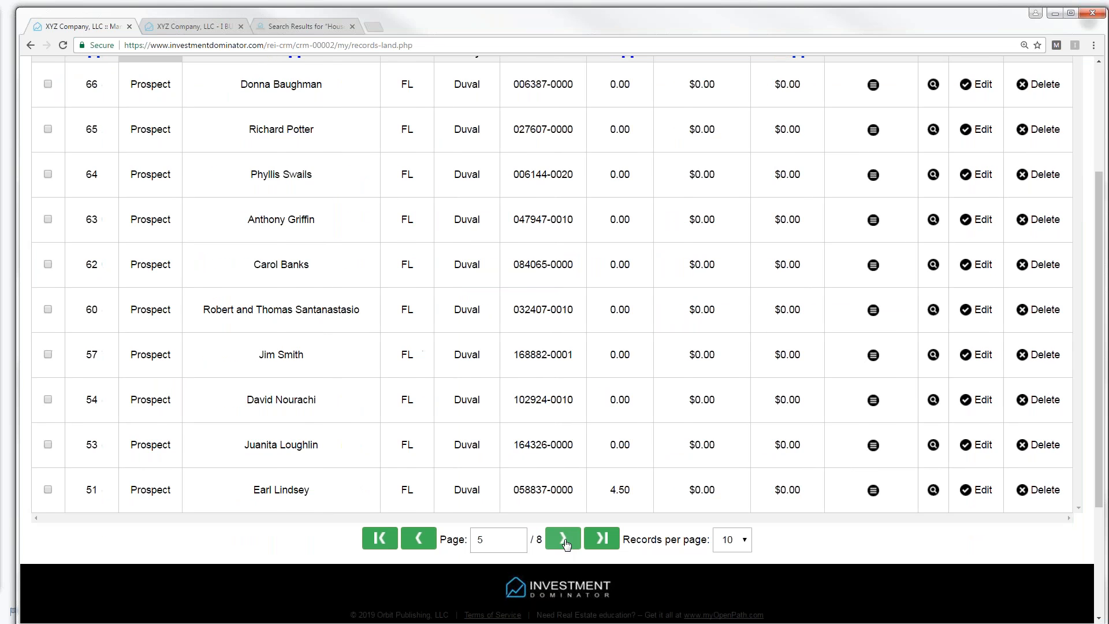
pyautogui.click(563, 539)
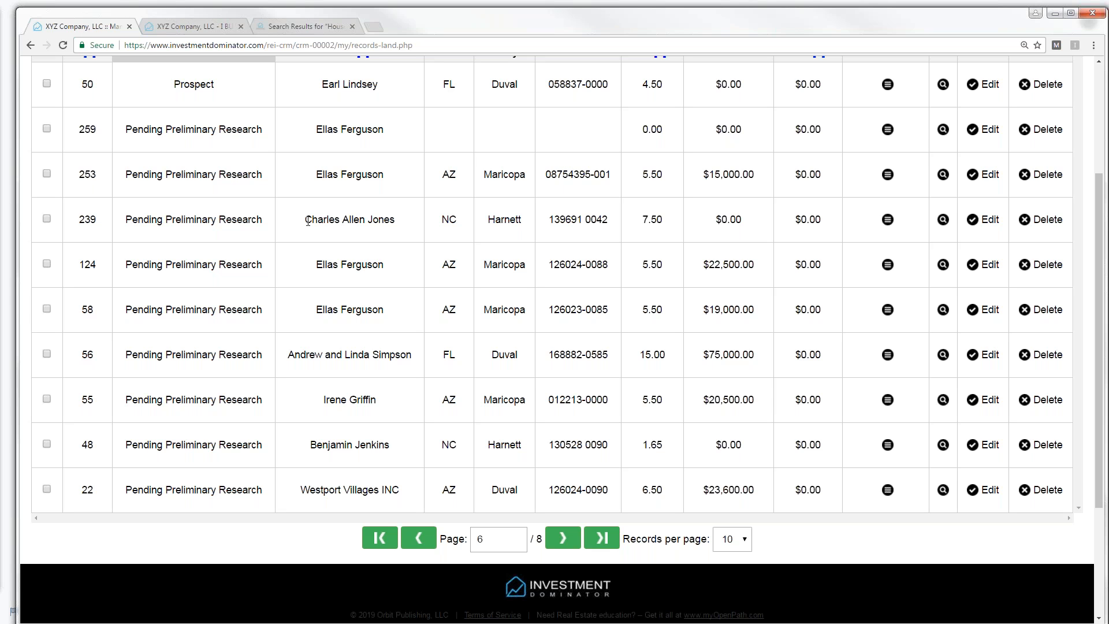
# - Open the newly submitted record 239 on the Edit Property page
pyautogui.moveTo(307, 221); pyautogui.dragTo(400, 231)
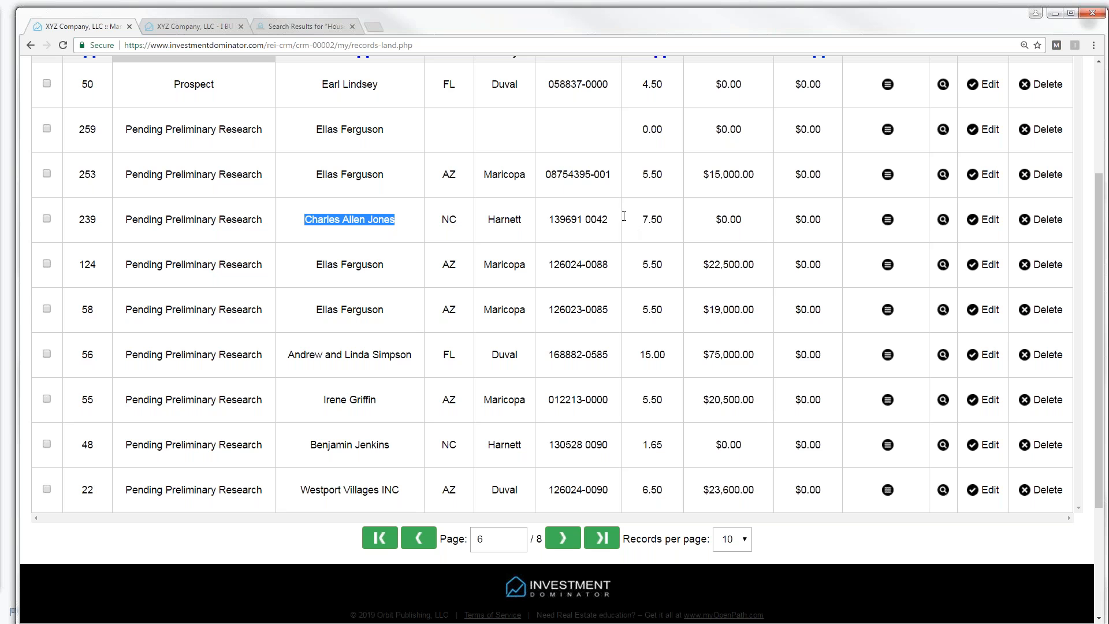
pyautogui.rightClick(859, 219)
pyautogui.click(855, 217)
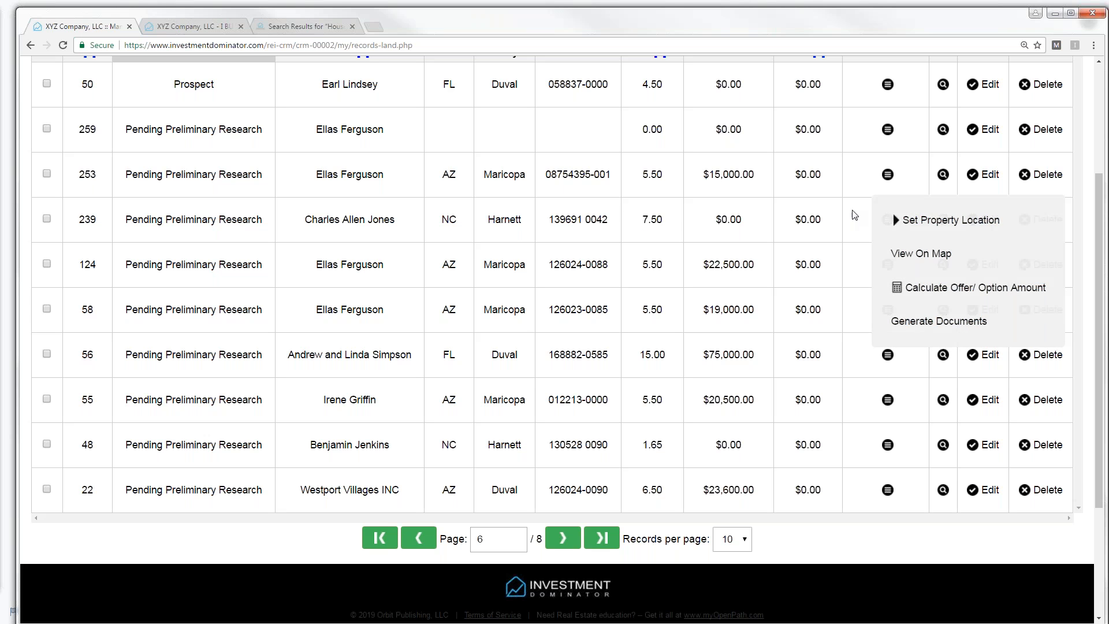
pyautogui.rightClick(855, 215)
pyautogui.click(860, 217)
pyautogui.rightClick(860, 216)
pyautogui.click(865, 215)
pyautogui.click(995, 223)
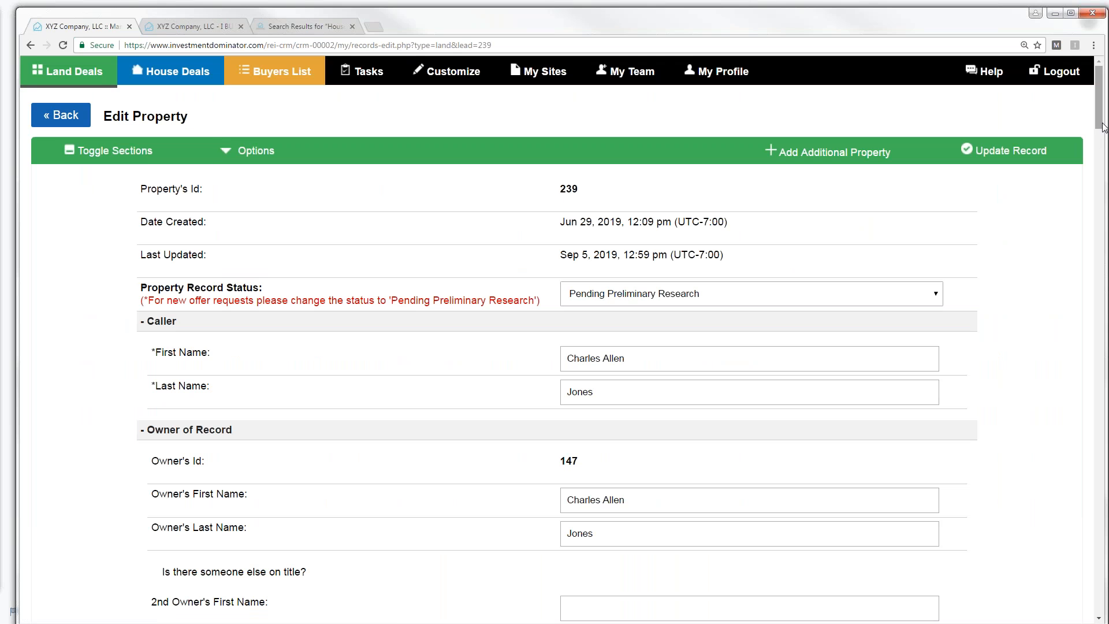
pyautogui.moveTo(1103, 126); pyautogui.dragTo(1103, 321)
pyautogui.scroll(-8, 628, 342)
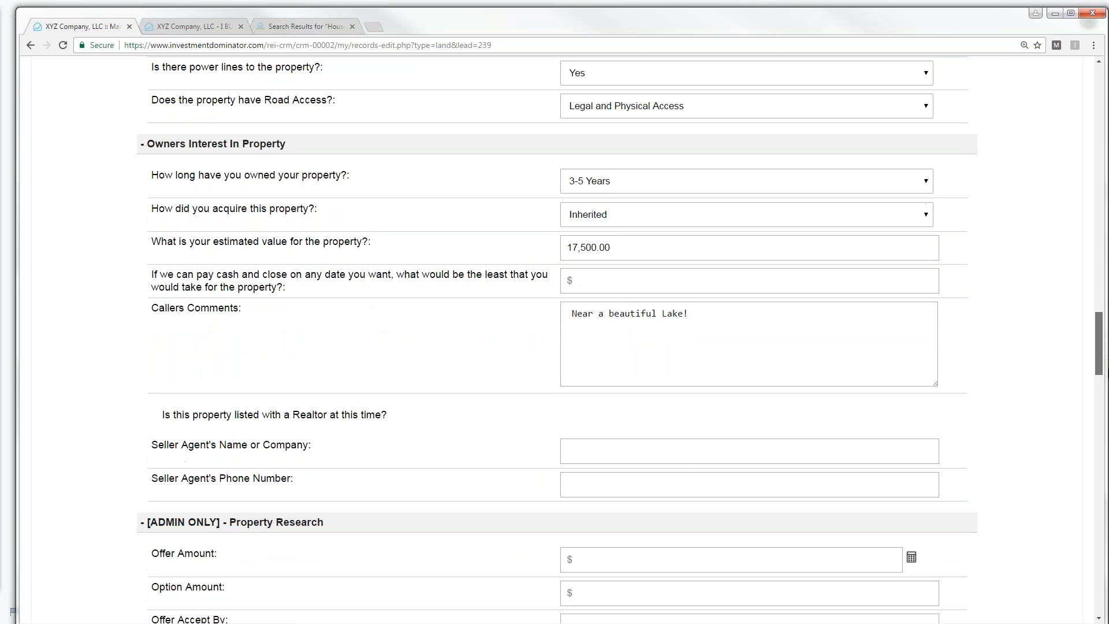
pyautogui.moveTo(574, 308); pyautogui.dragTo(787, 314)
pyautogui.moveTo(1097, 338); pyautogui.dragTo(1099, 376)
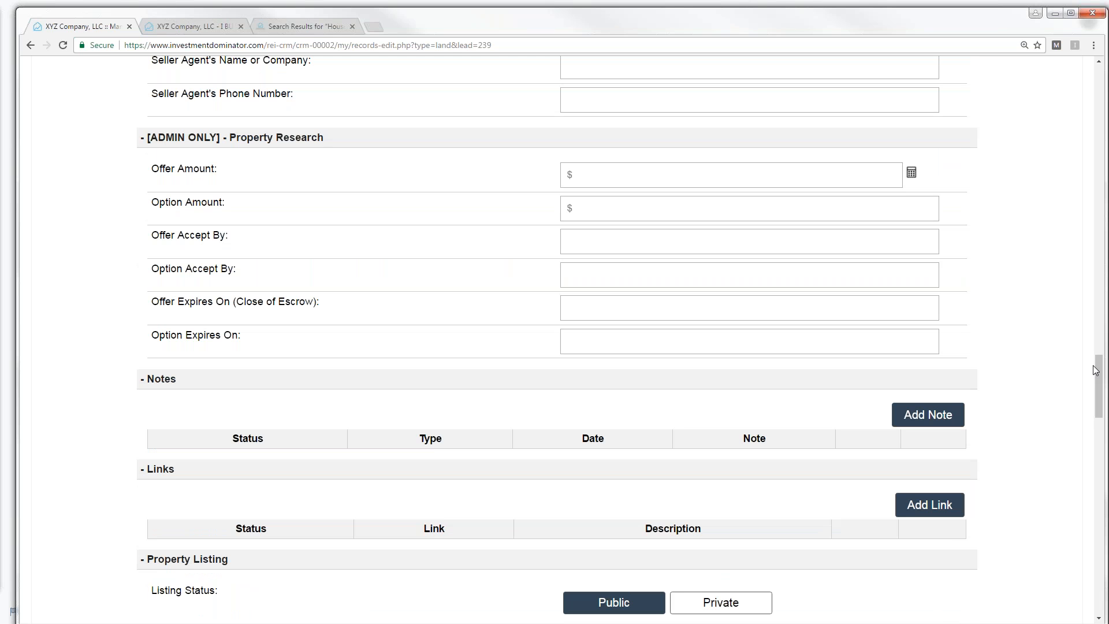